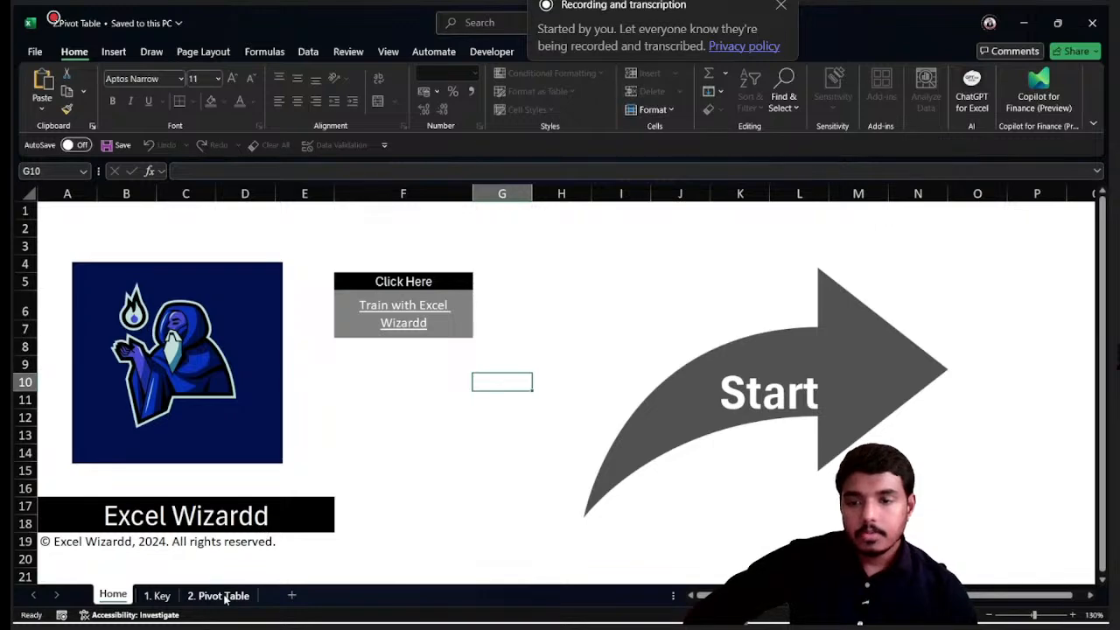
Follow the Start arrow to the Key sheet and switch to the 2. Pivot Table sheet, selecting a cell in its data table
{"action": "left_click", "coordinate": [778, 391]}
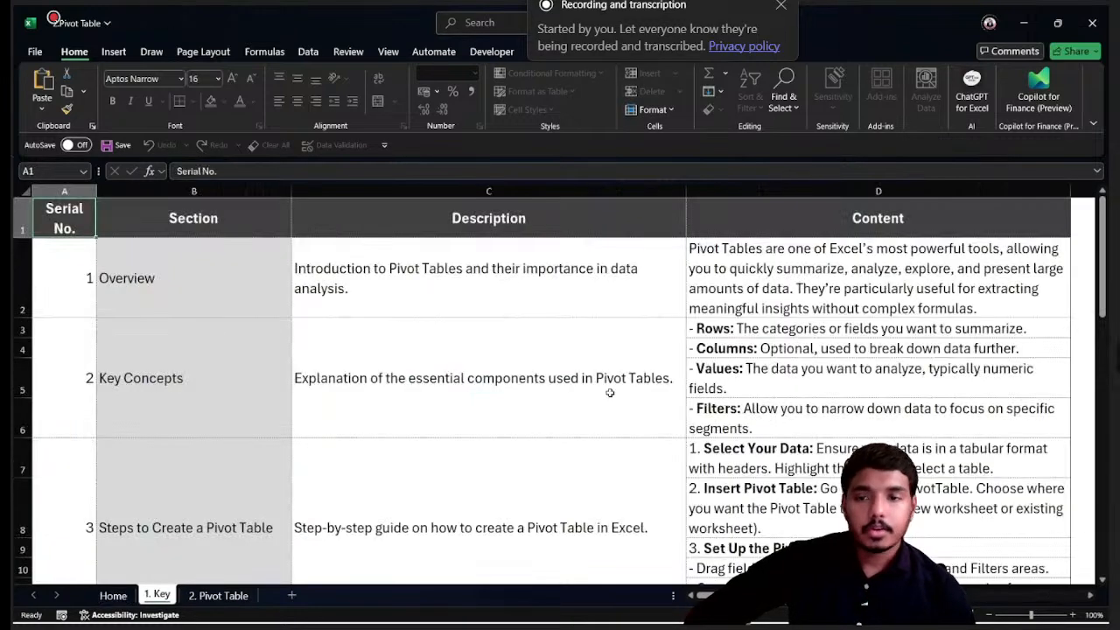
{"action": "left_click", "coordinate": [219, 596]}
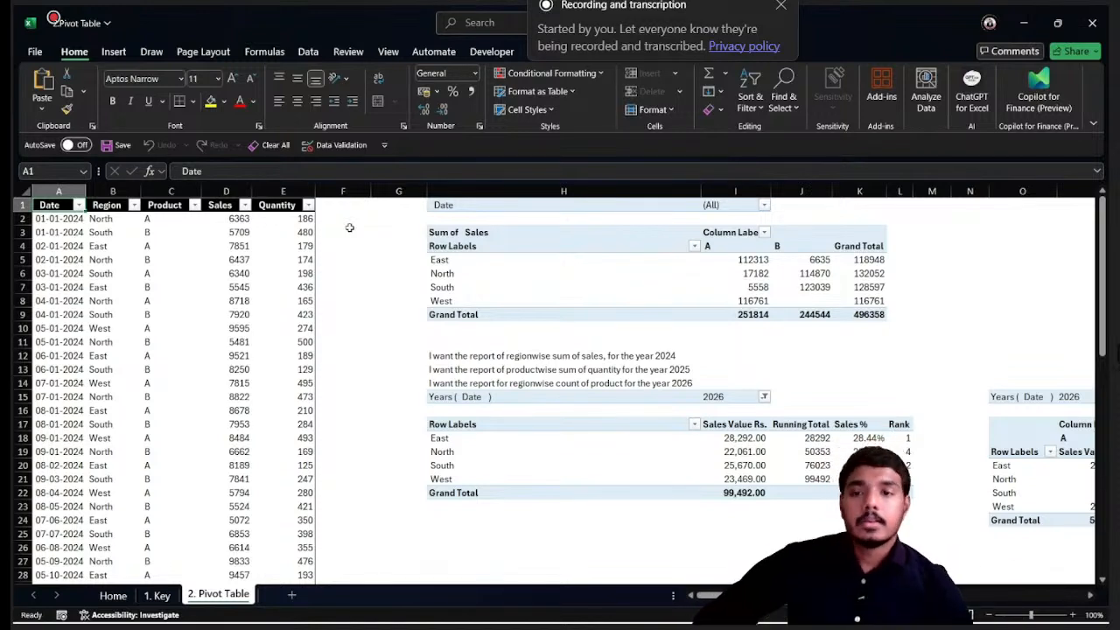
{"action": "left_click", "coordinate": [162, 231]}
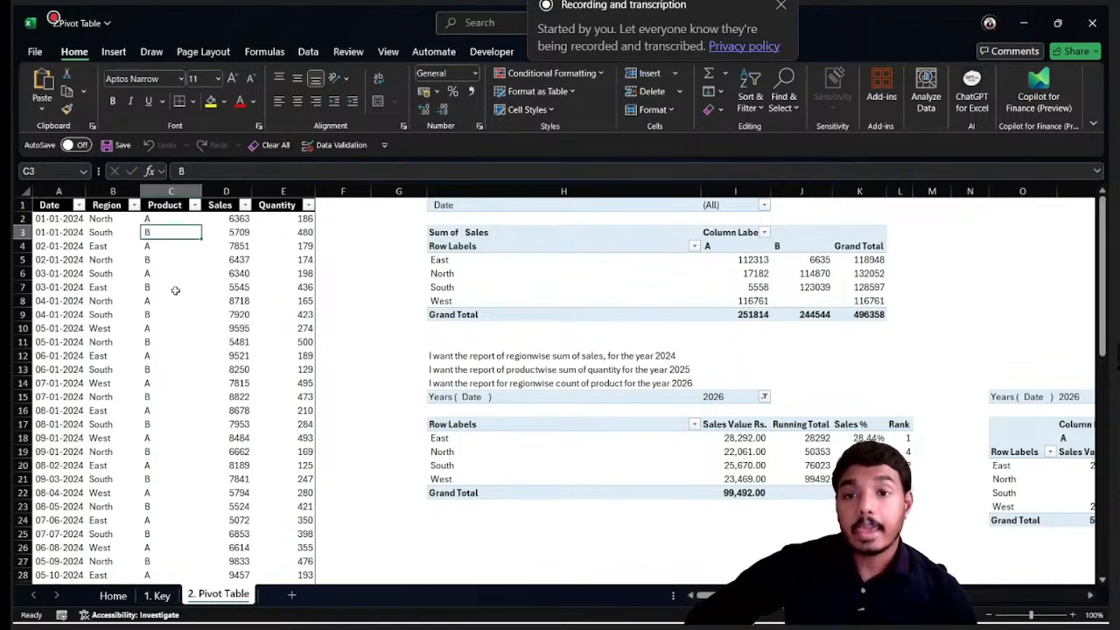
{"action": "left_click_drag", "start_coordinate": [483, 191], "coordinate": [879, 190]}
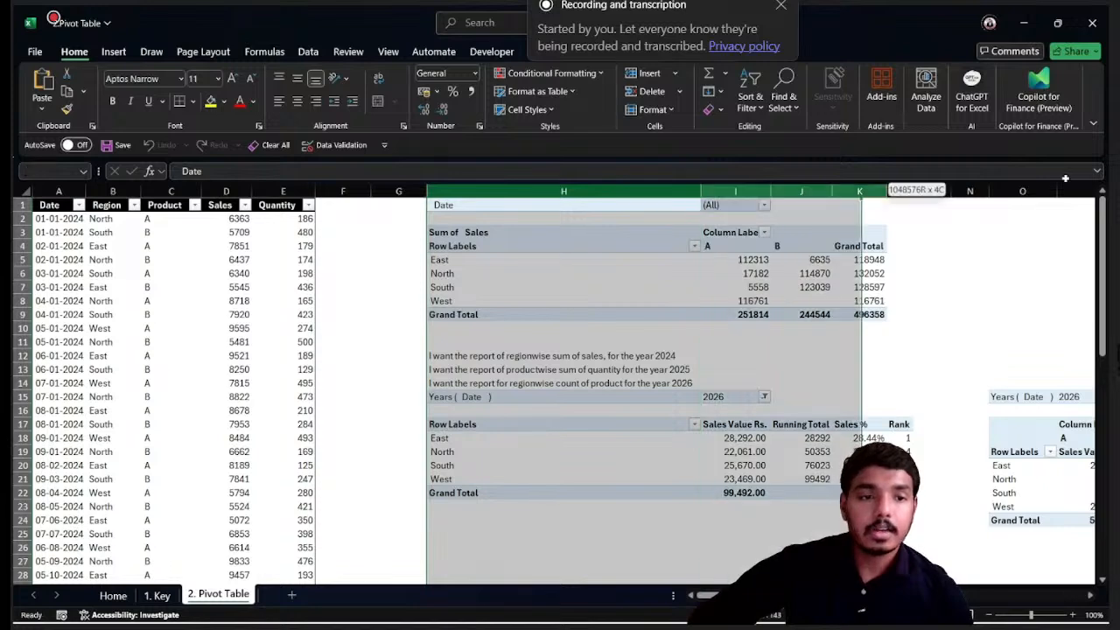
{"action": "left_click_drag", "start_coordinate": [1065, 178], "coordinate": [881, 224]}
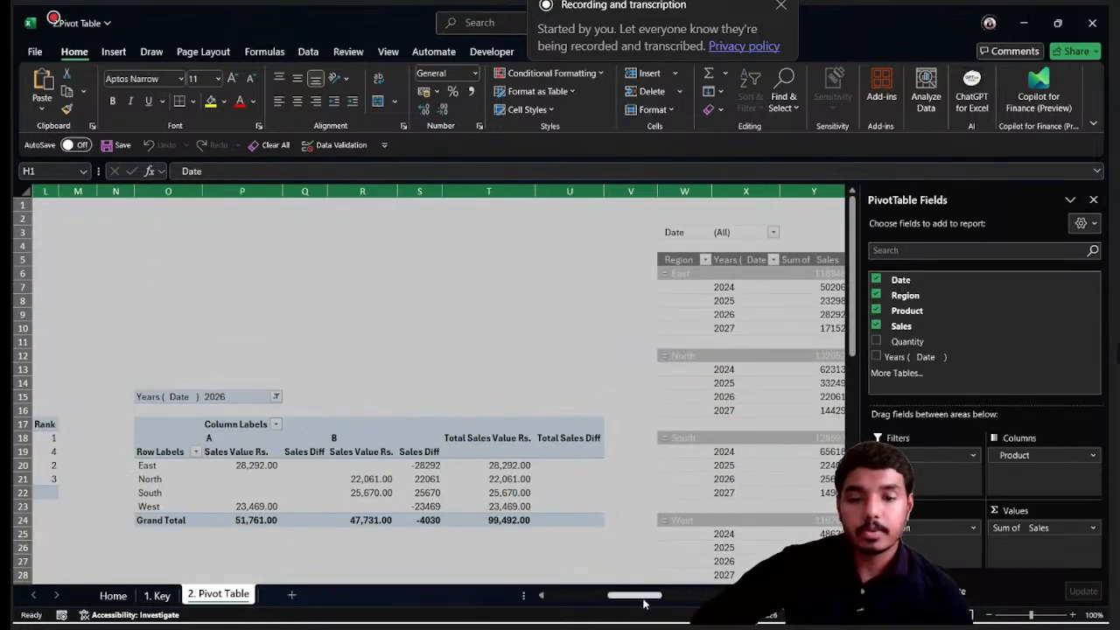
{"action": "left_click_drag", "start_coordinate": [639, 596], "coordinate": [551, 596]}
Insert about fifteen blank columns at column G to push the existing pivot reports away from the data table
{"action": "left_click", "coordinate": [413, 191]}
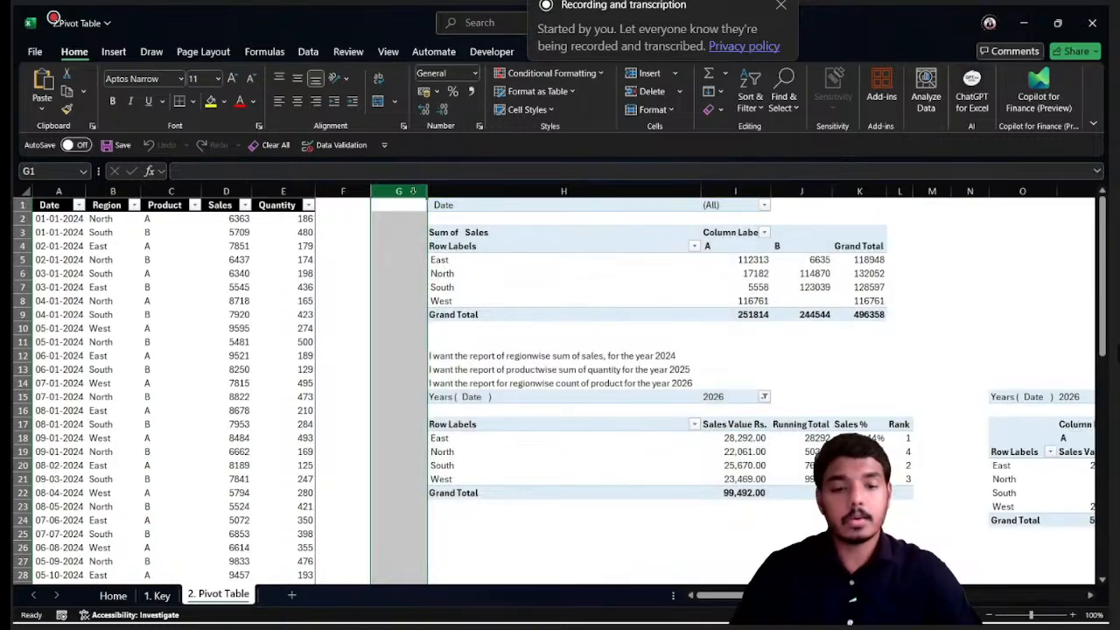
{"action": "key", "text": "ctrl+shift+plus"}
{"action": "key", "text": "ctrl+shift+plus"}
{"action": "key", "text": "ctrl+shift+plus"}
{"action": "key", "text": "ctrl+shift+plus"}
{"action": "key", "text": "ctrl+shift+plus"}
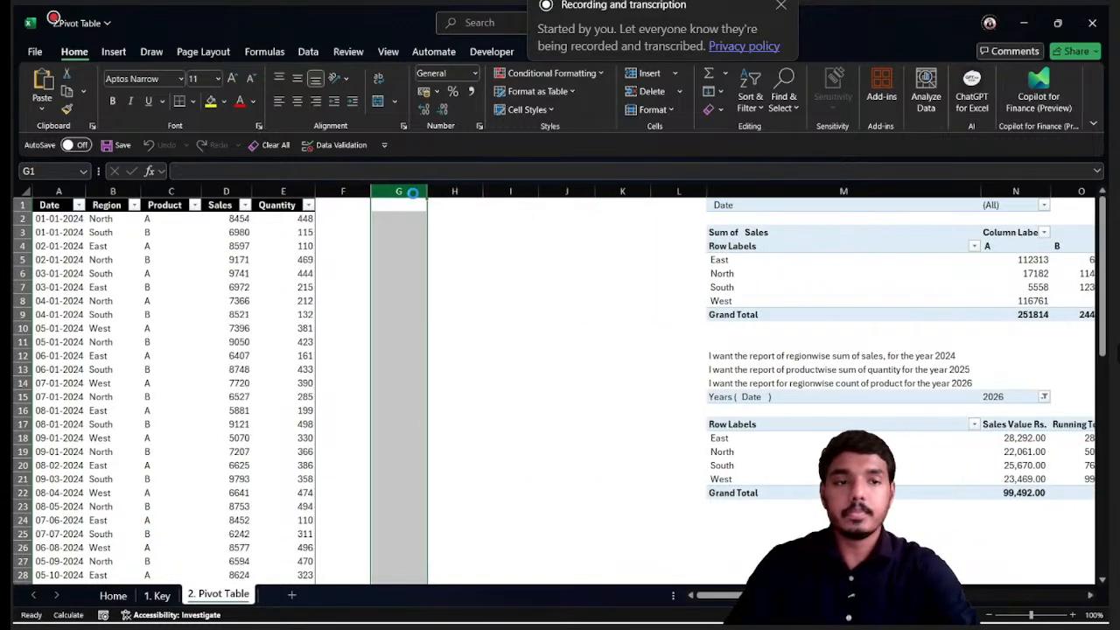
{"action": "key", "text": "ctrl+shift+plus"}
{"action": "key", "text": "ctrl+shift+plus"}
{"action": "key", "text": "ctrl+shift+plus"}
{"action": "key", "text": "ctrl+shift+plus"}
{"action": "key", "text": "ctrl+shift+plus"}
{"action": "key", "text": "ctrl+shift+plus"}
{"action": "key", "text": "ctrl+shift+plus"}
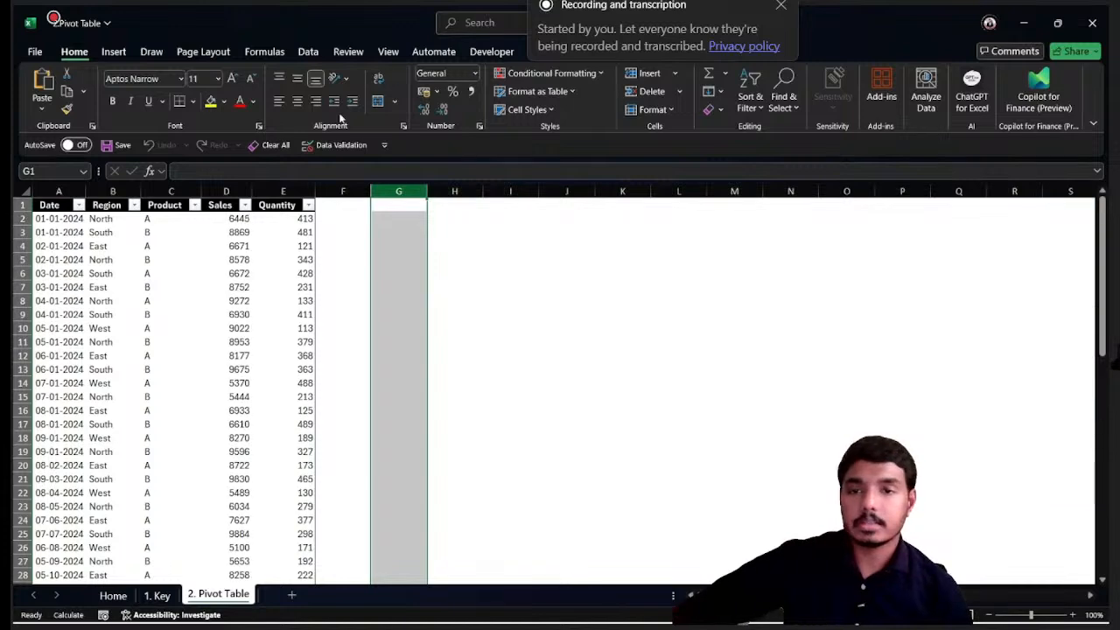
{"action": "key", "text": "ctrl+shift+plus"}
{"action": "key", "text": "ctrl+shift+plus"}
{"action": "key", "text": "ctrl+shift+plus"}
Copy the whole data table from the Date header in A1 through the Total row in column E
{"action": "left_click", "coordinate": [194, 256]}
{"action": "left_click", "coordinate": [293, 233]}
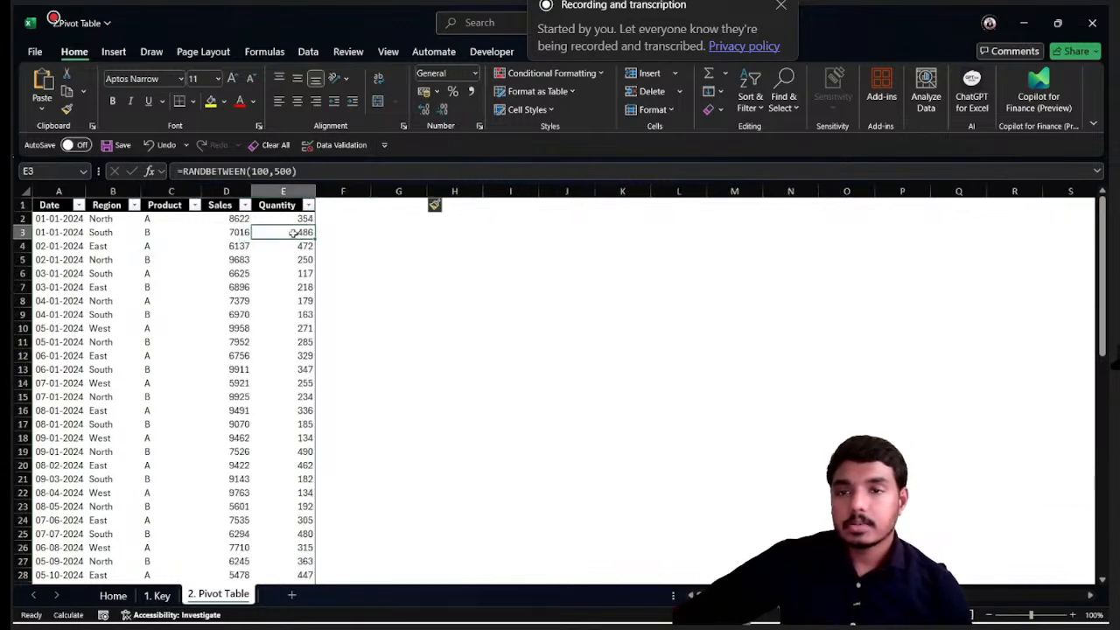
{"action": "left_click", "coordinate": [55, 206]}
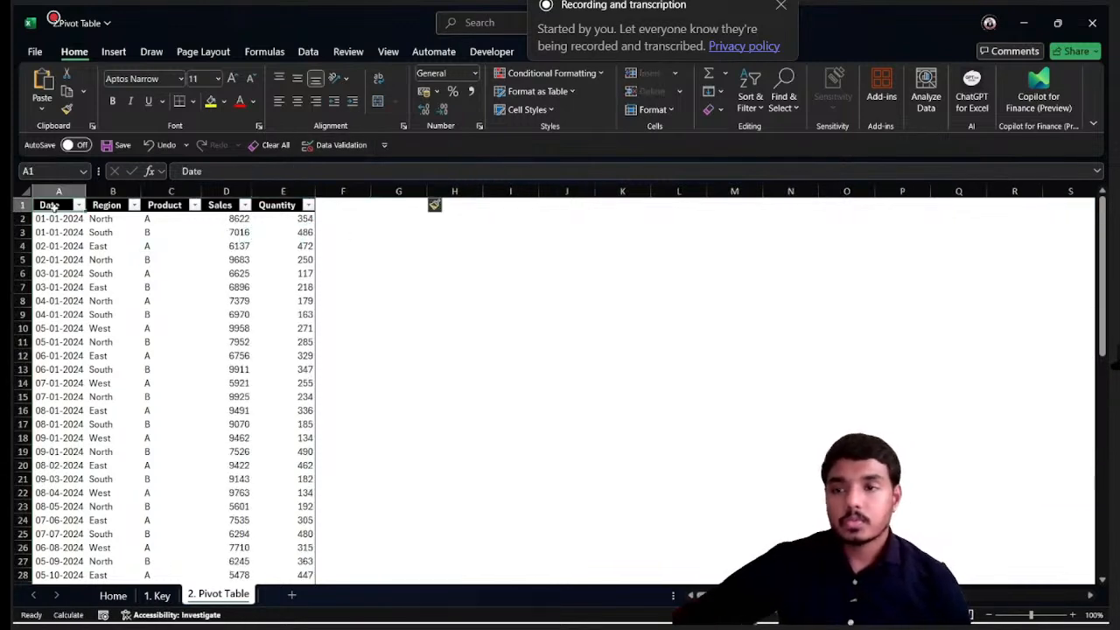
{"action": "key", "text": "ctrl+shift+Right"}
{"action": "key", "text": "ctrl+shift+Down"}
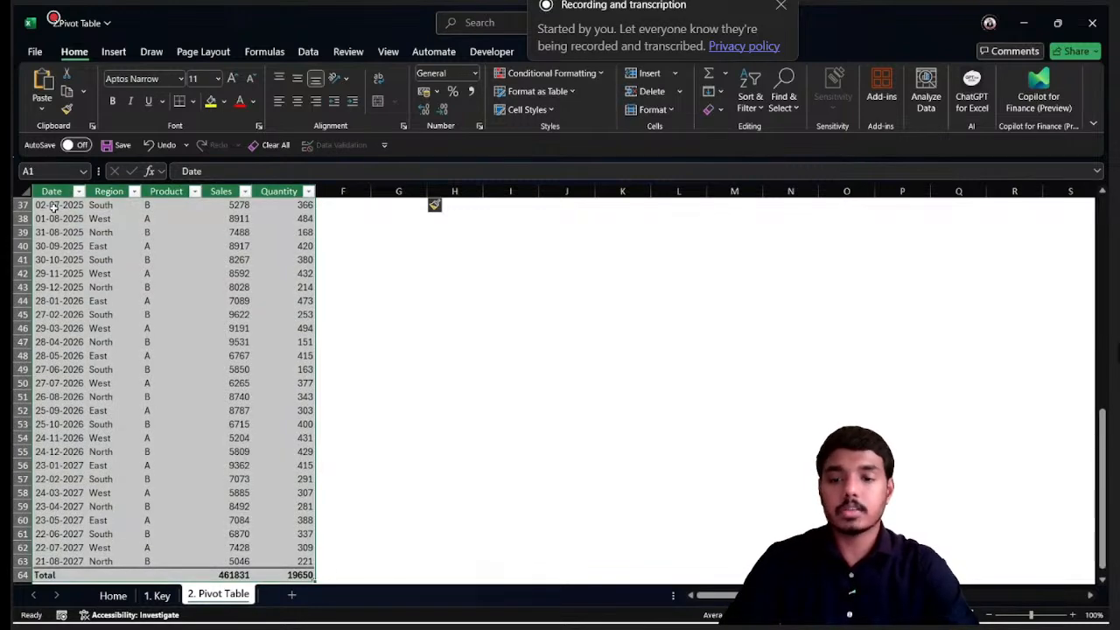
{"action": "key", "text": "ctrl+c"}
Paste the copied table as values only, starting at cell G1
{"action": "key", "text": "ctrl+Home"}
{"action": "key", "text": "Right"}
{"action": "key", "text": "Right"}
{"action": "key", "text": "Right"}
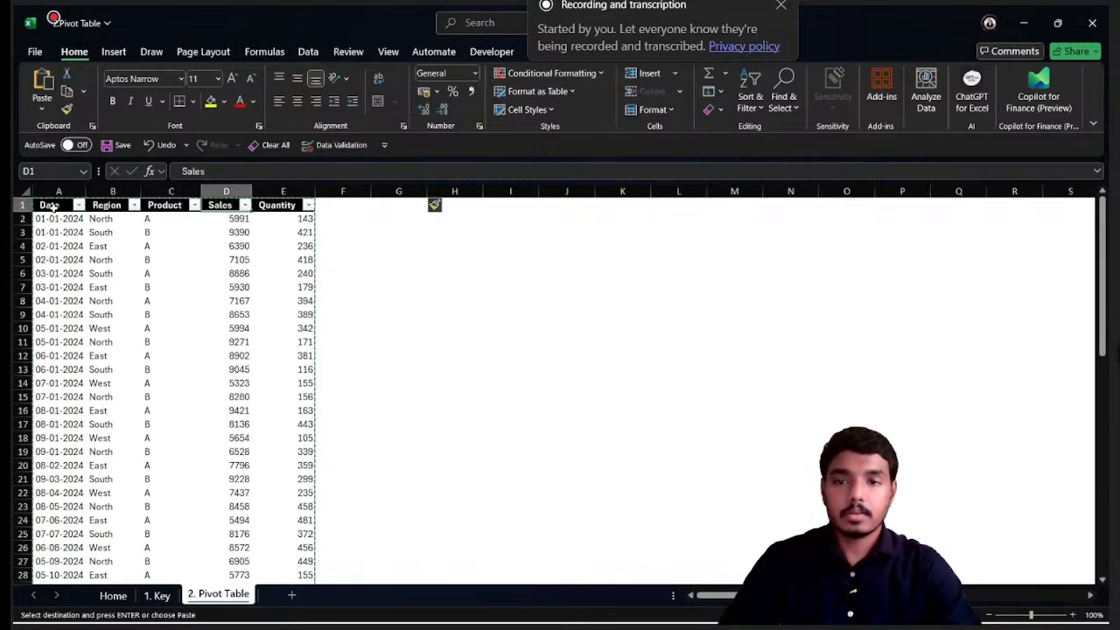
{"action": "key", "text": "Right"}
{"action": "key", "text": "Right"}
{"action": "key", "text": "Right"}
{"action": "key", "text": "ctrl+alt+v"}
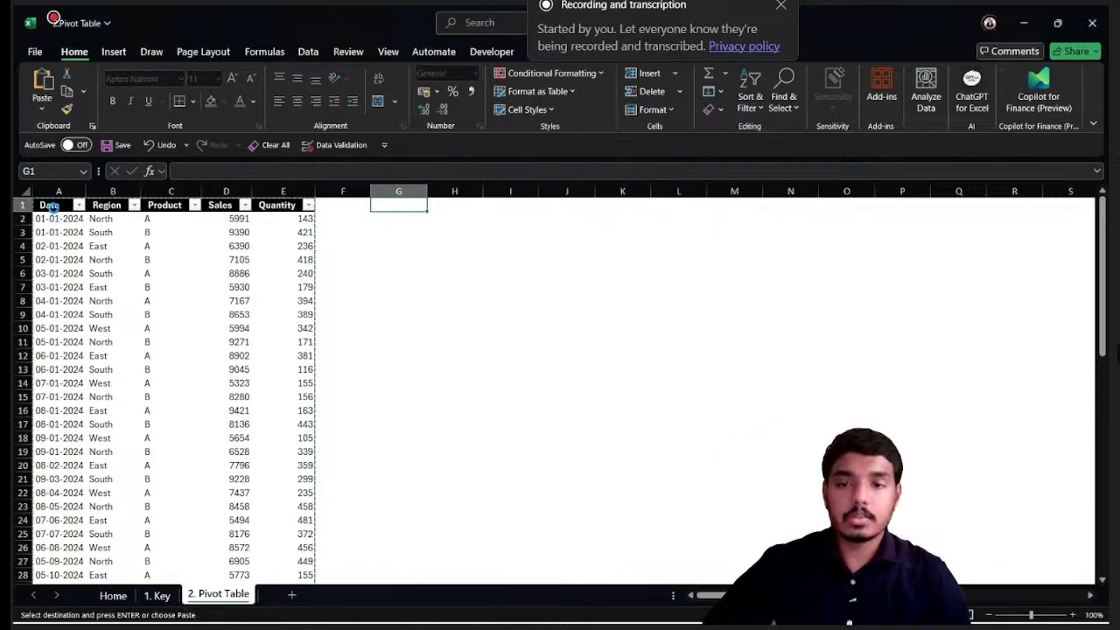
{"action": "key", "text": "v"}
{"action": "key", "text": "Return"}
Paste the source table's formats onto the copied range starting at G1 and end copy mode
{"action": "key", "text": "ctrl+alt+v"}
{"action": "key", "text": "t"}
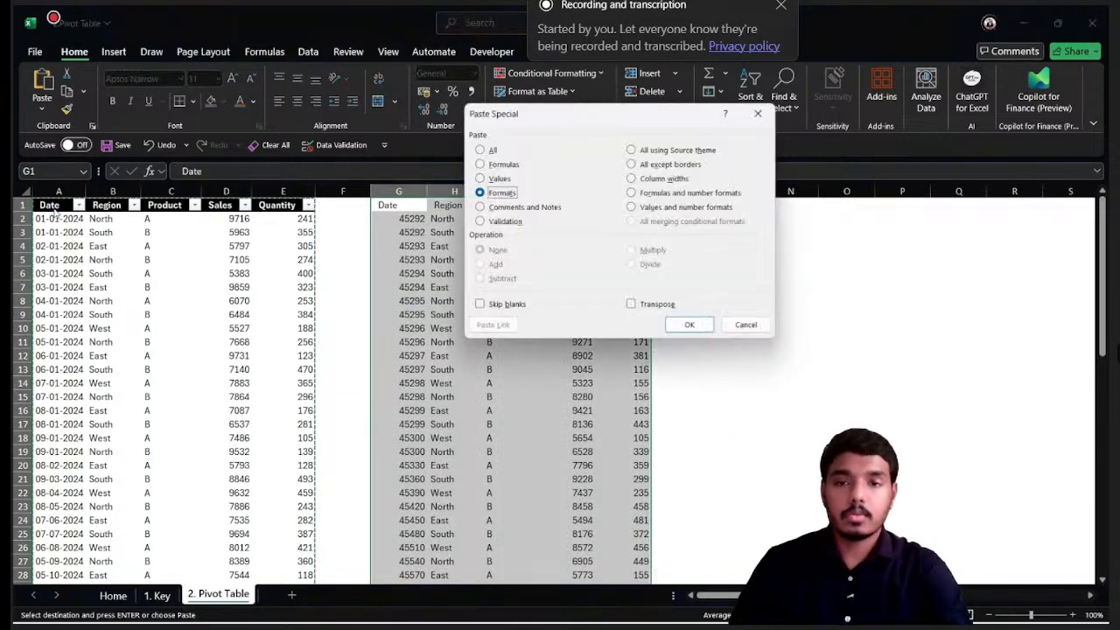
{"action": "key", "text": "Return"}
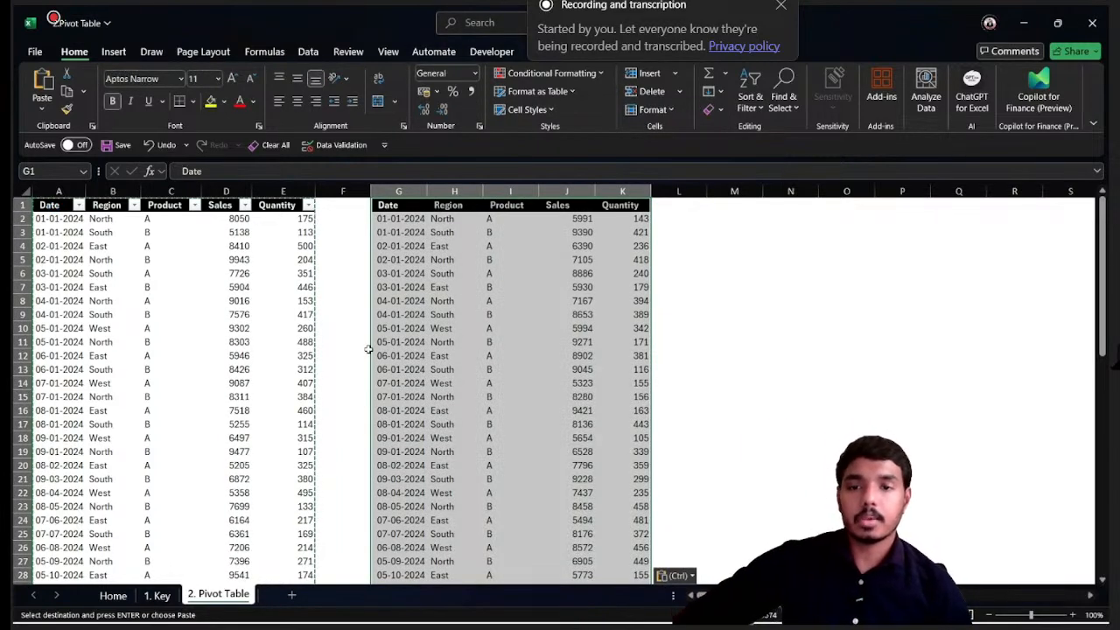
{"action": "left_click", "coordinate": [352, 274]}
{"action": "left_click", "coordinate": [790, 301]}
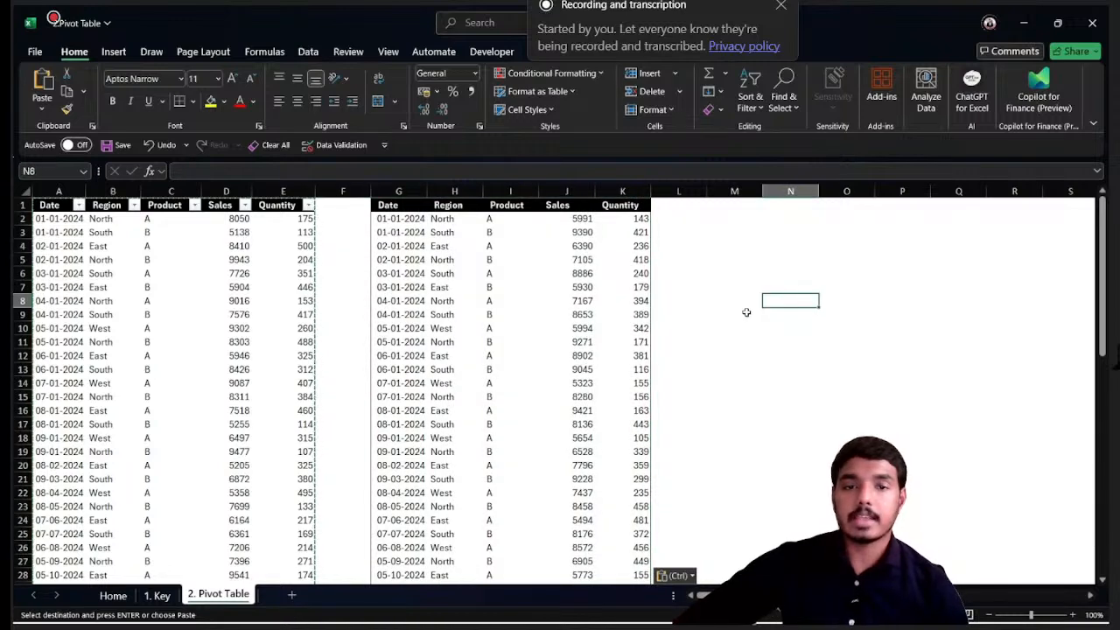
{"action": "left_click", "coordinate": [663, 305]}
{"action": "key", "text": "Escape"}
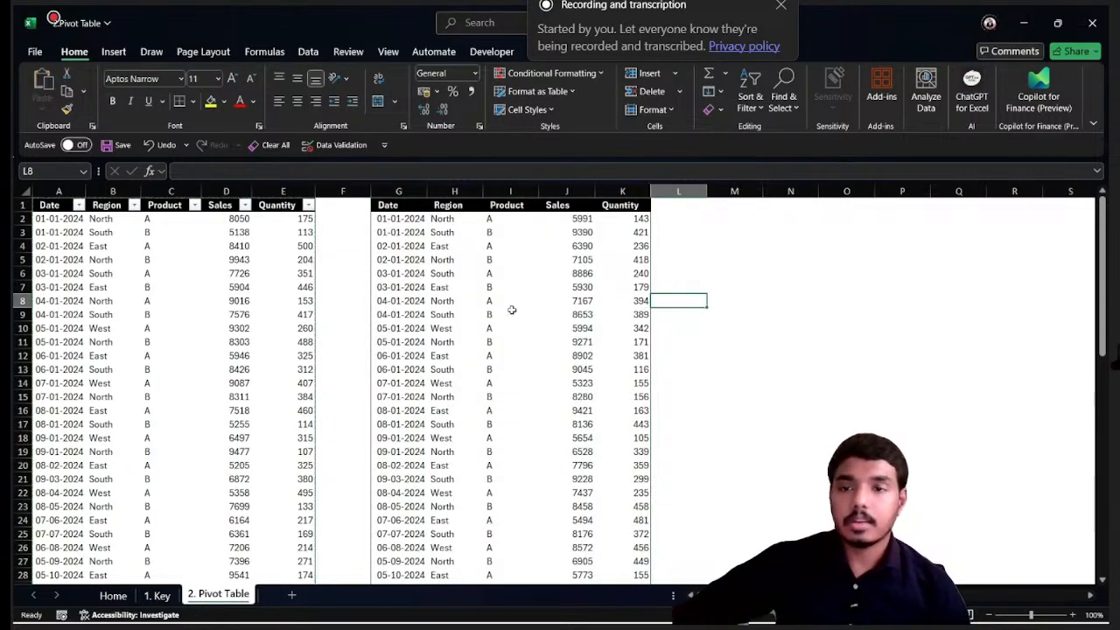
Compare the Sales and Quantity cells of the original table with the plain copied range, and view the table's design options
{"action": "left_click", "coordinate": [579, 220]}
{"action": "left_click", "coordinate": [241, 221]}
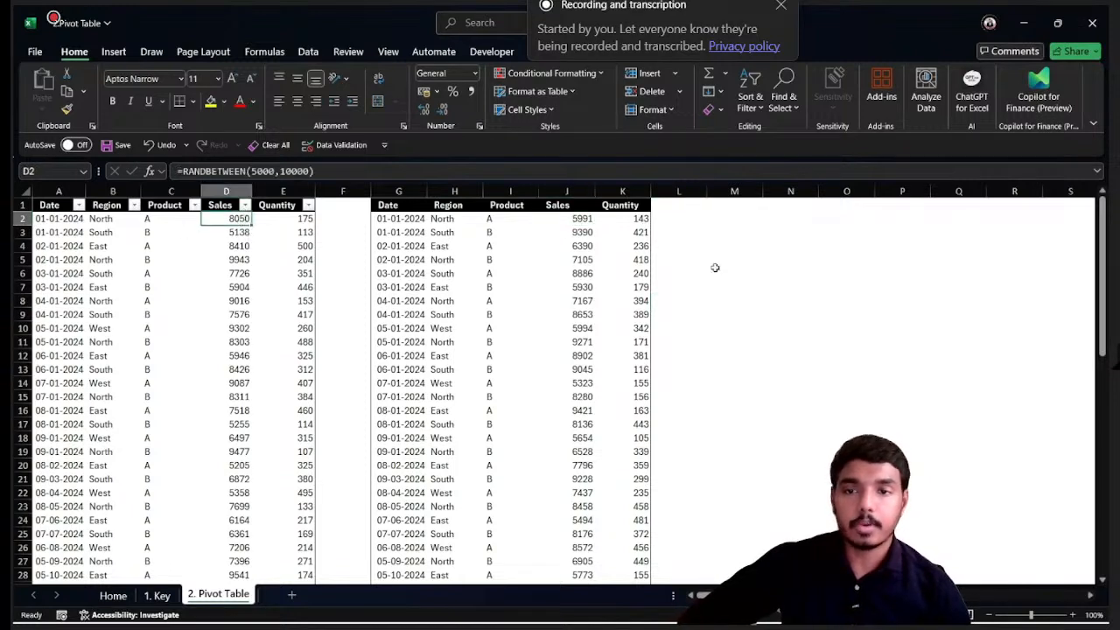
{"action": "left_click", "coordinate": [564, 236]}
{"action": "left_click", "coordinate": [291, 251]}
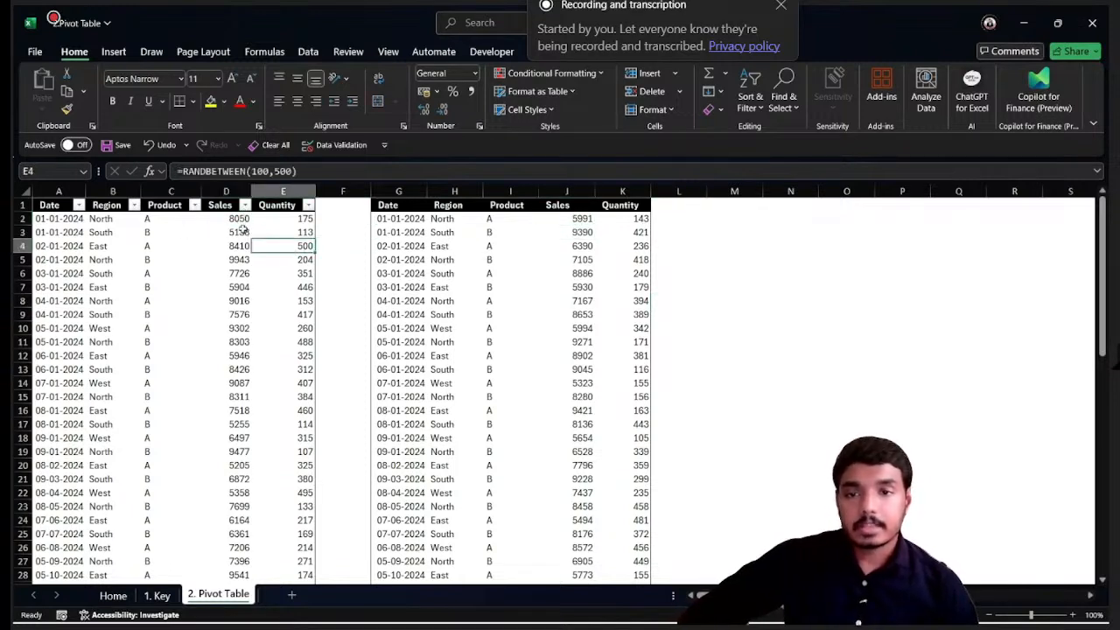
{"action": "left_click_drag", "start_coordinate": [391, 206], "coordinate": [616, 477]}
{"action": "left_click", "coordinate": [454, 246]}
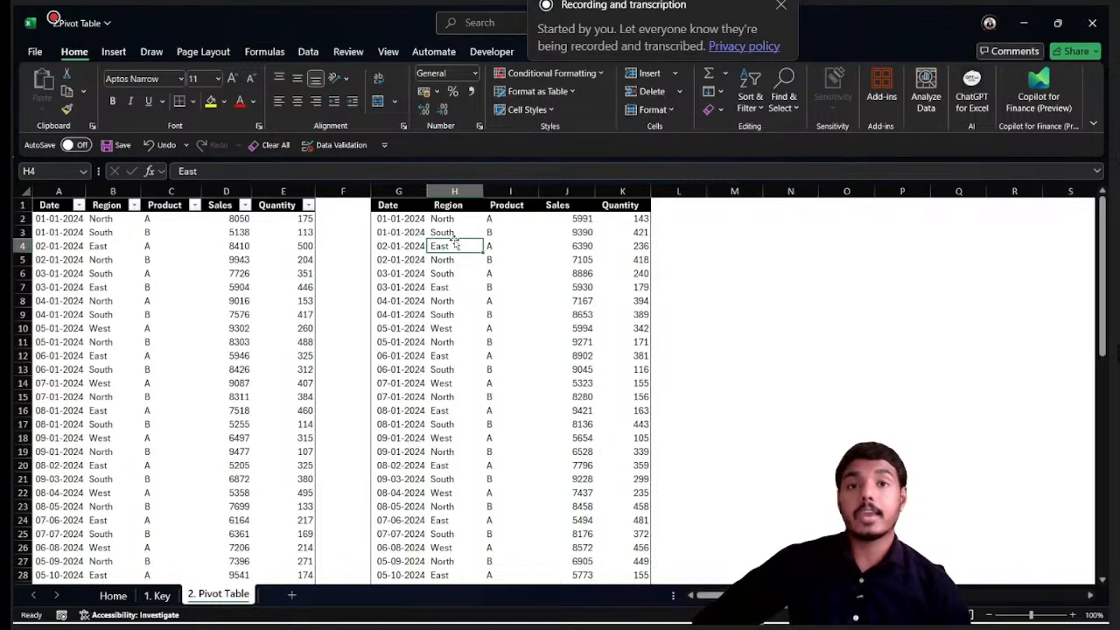
{"action": "left_click", "coordinate": [290, 236]}
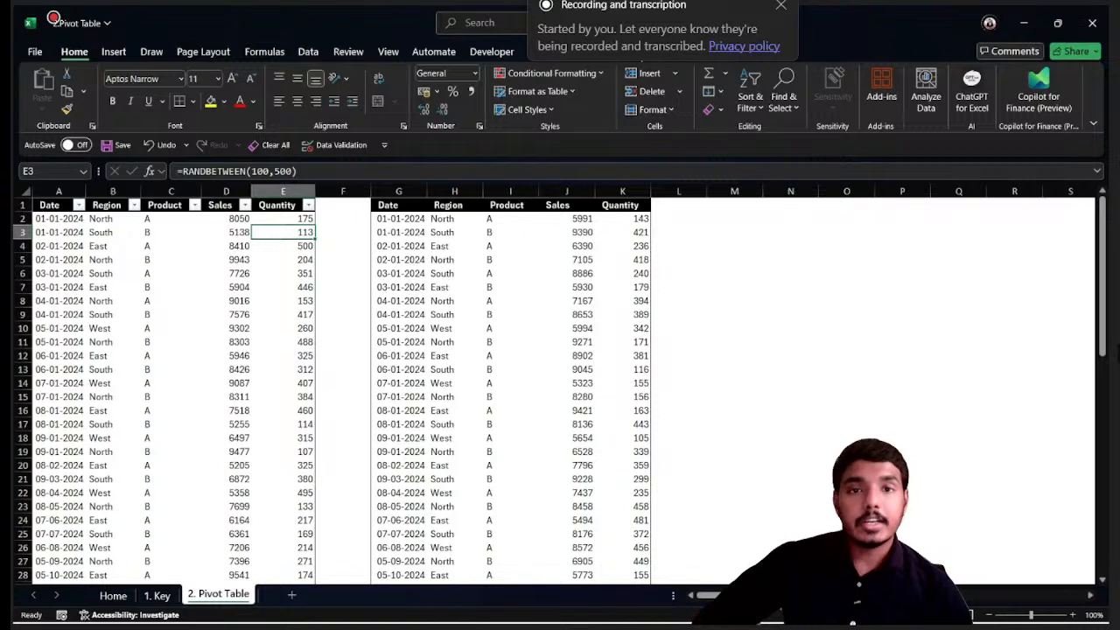
{"action": "left_click", "coordinate": [646, 58]}
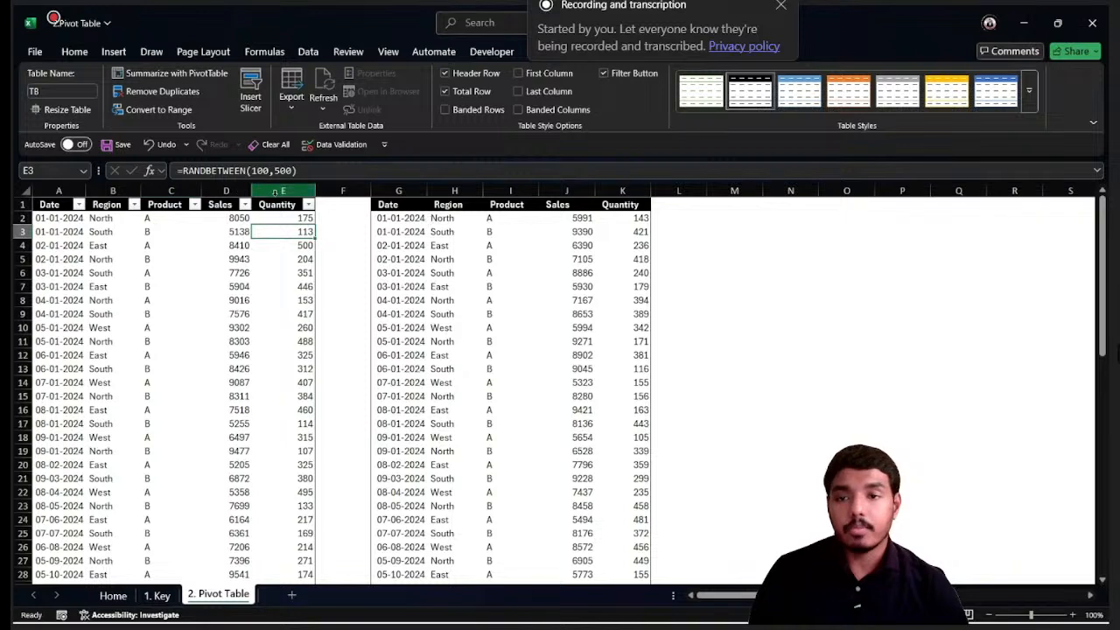
Copy the formula =RANDBETWEEN(5000,10000) from Sales cell D2 into L2 and fill it down column L beside the copied range
{"action": "left_click", "coordinate": [224, 216]}
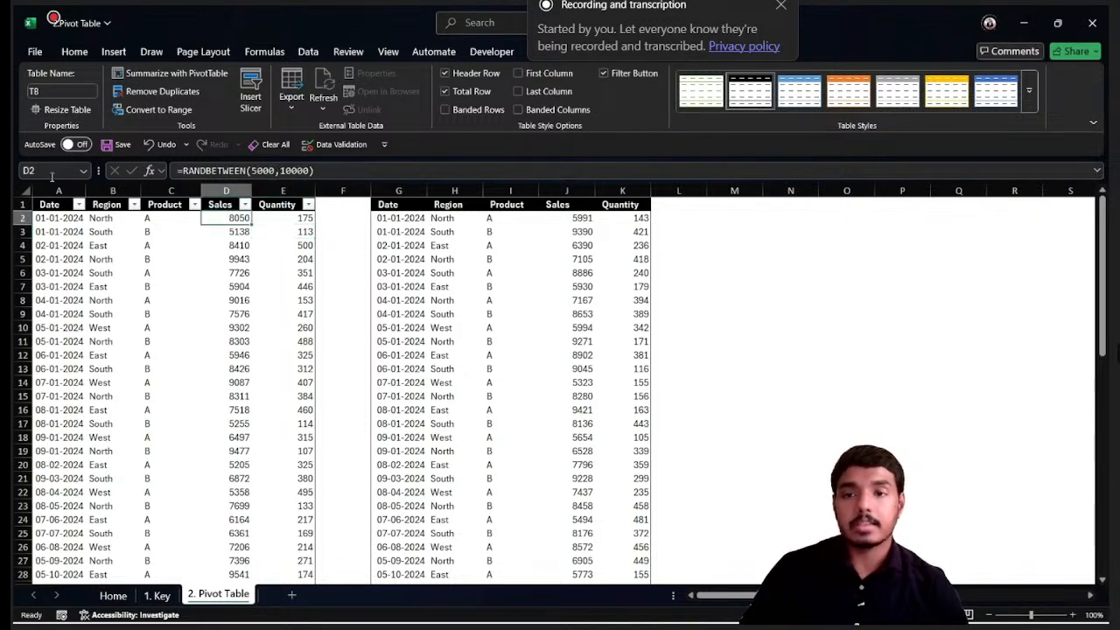
{"action": "left_click", "coordinate": [347, 171]}
{"action": "key", "text": "ctrl+a"}
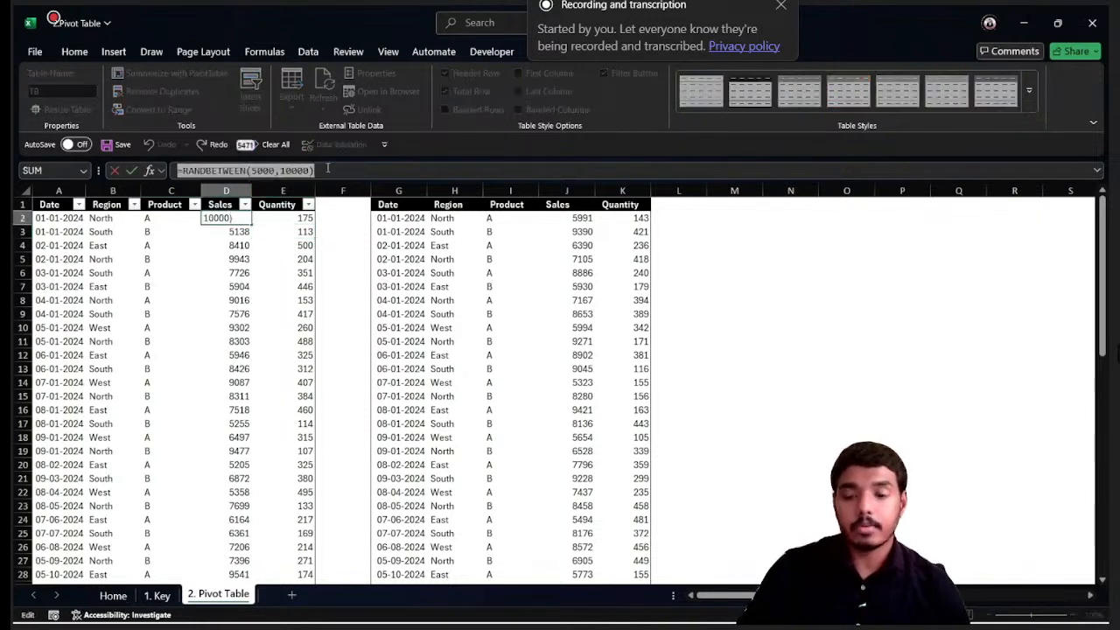
{"action": "type", "text": "="}
{"action": "left_click", "coordinate": [669, 219]}
{"action": "key", "text": "Escape"}
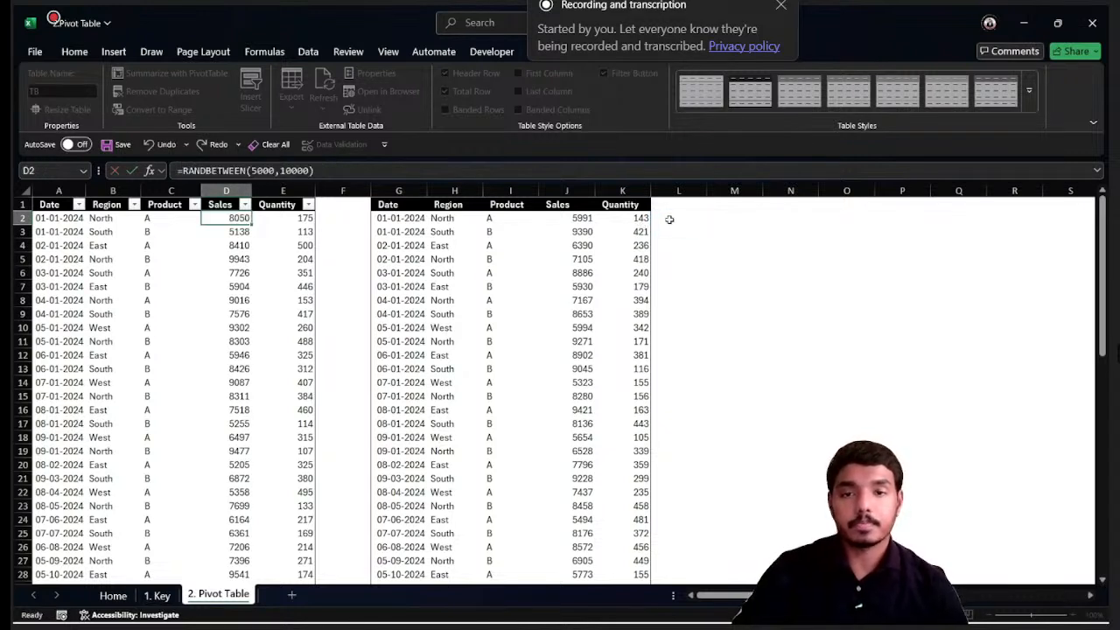
{"action": "left_click", "coordinate": [670, 220]}
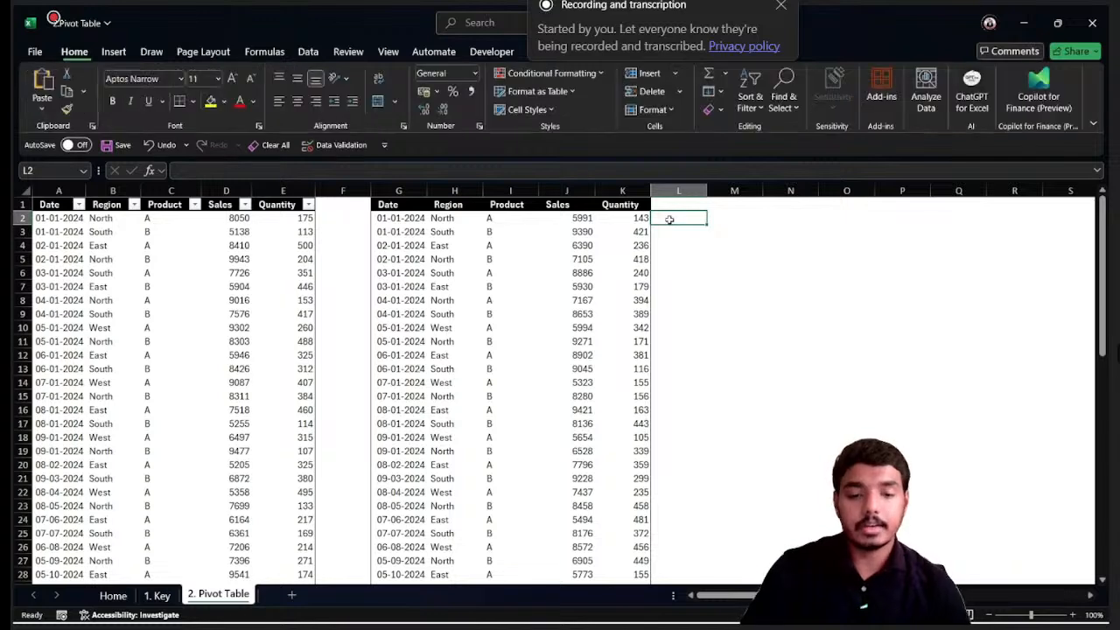
{"action": "double_click", "coordinate": [669, 219]}
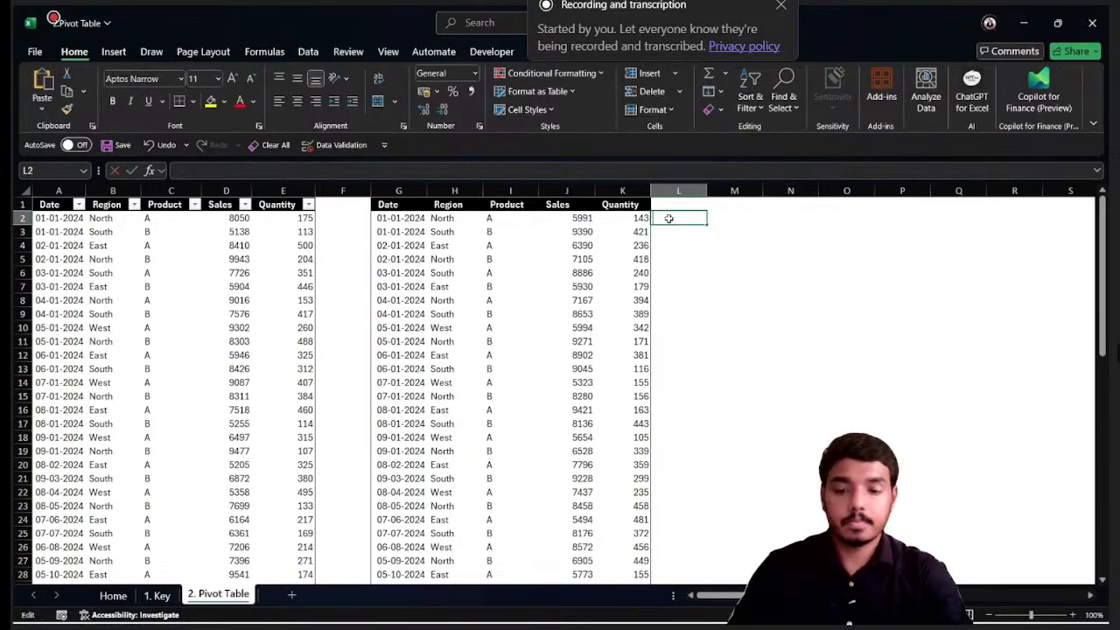
{"action": "key", "text": "ctrl+v"}
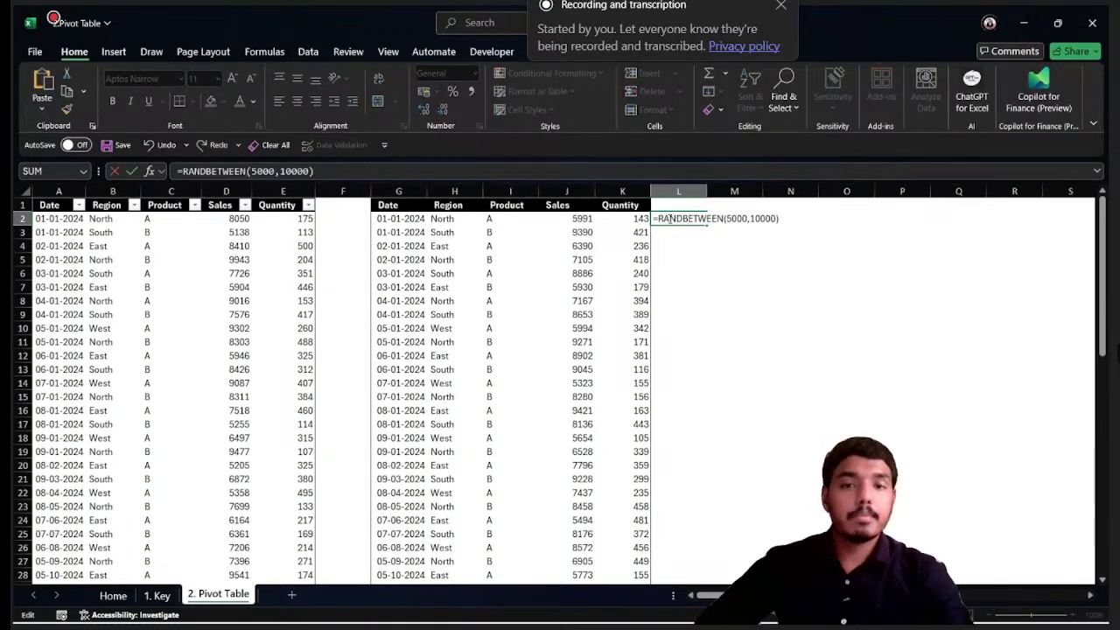
{"action": "key", "text": "Return"}
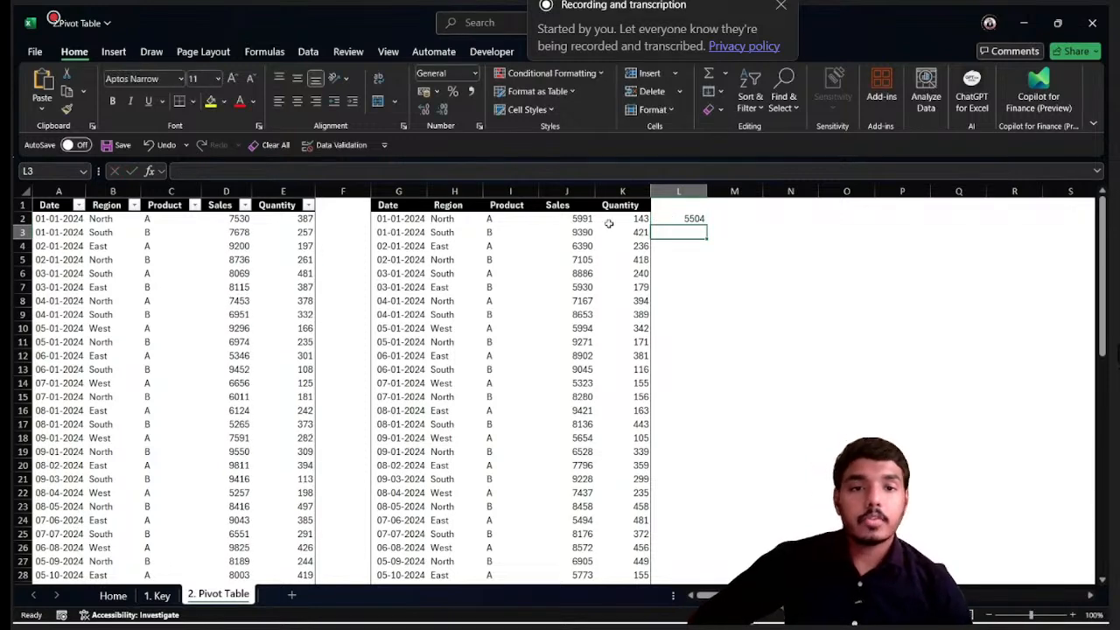
{"action": "left_click", "coordinate": [694, 219]}
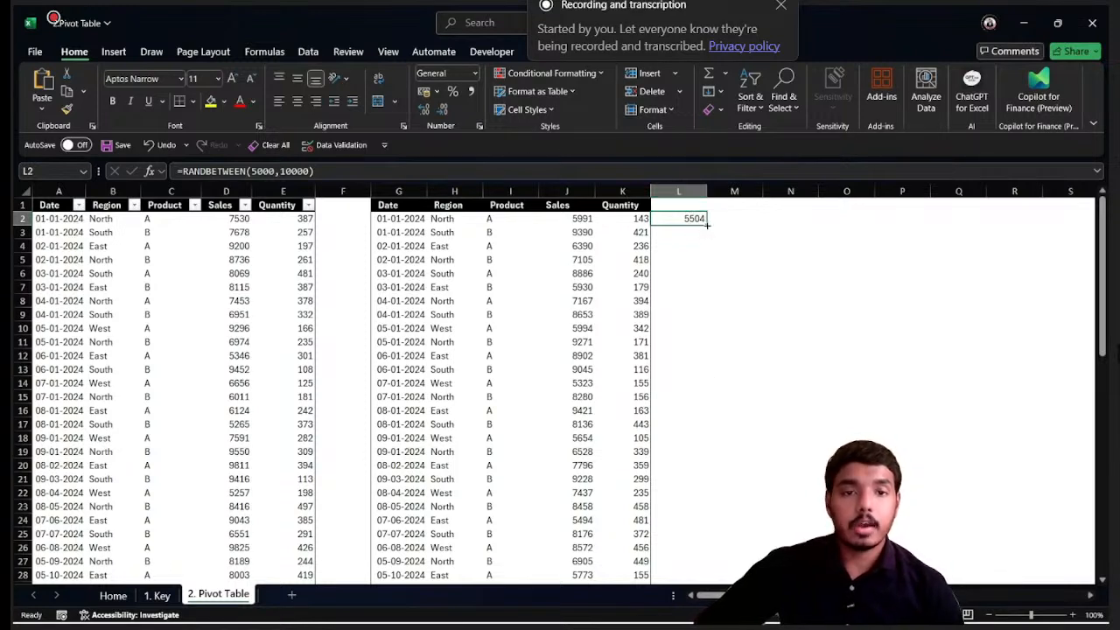
{"action": "double_click", "coordinate": [706, 229]}
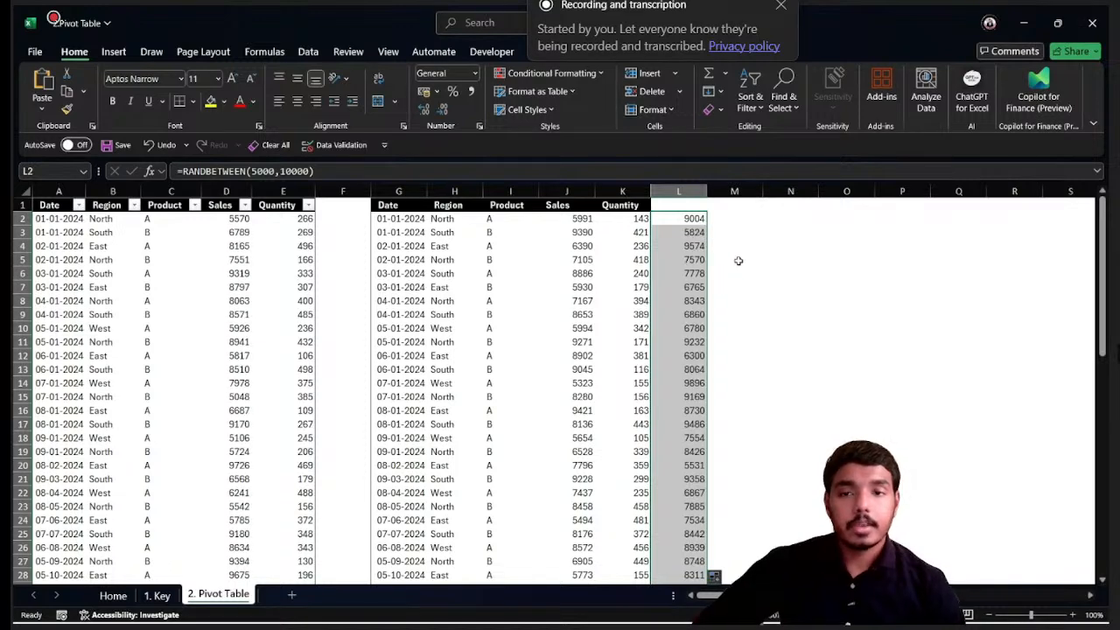
Clear the Sales column of the original table from D3 downward
{"action": "left_click", "coordinate": [237, 233]}
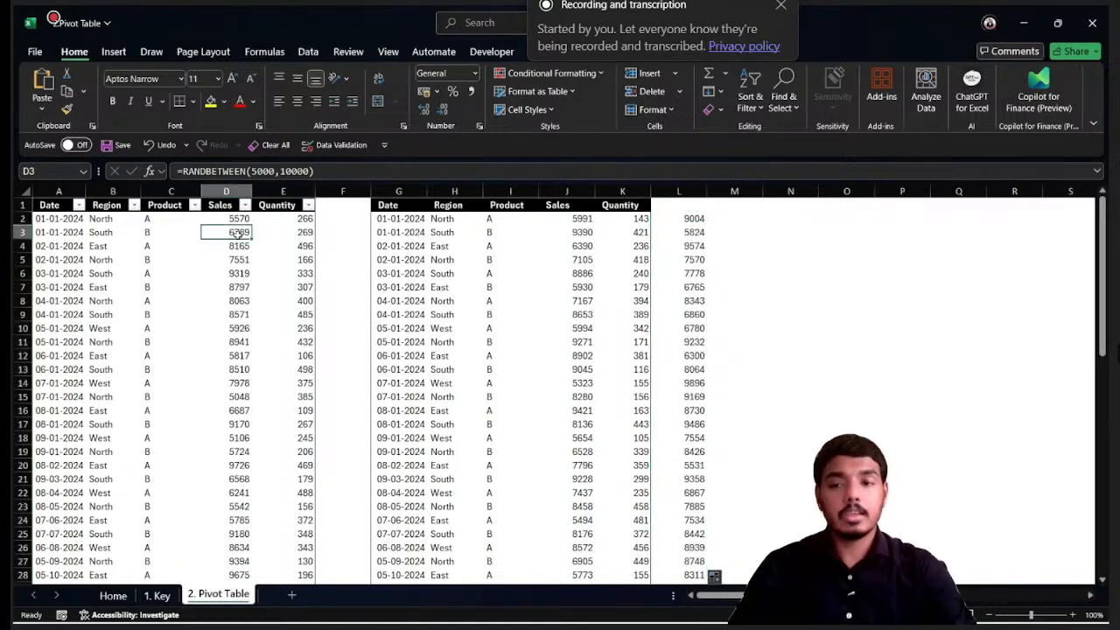
{"action": "key", "text": "ctrl+shift+Down"}
{"action": "key", "text": "ctrl+BackSpace"}
{"action": "key", "text": "Delete"}
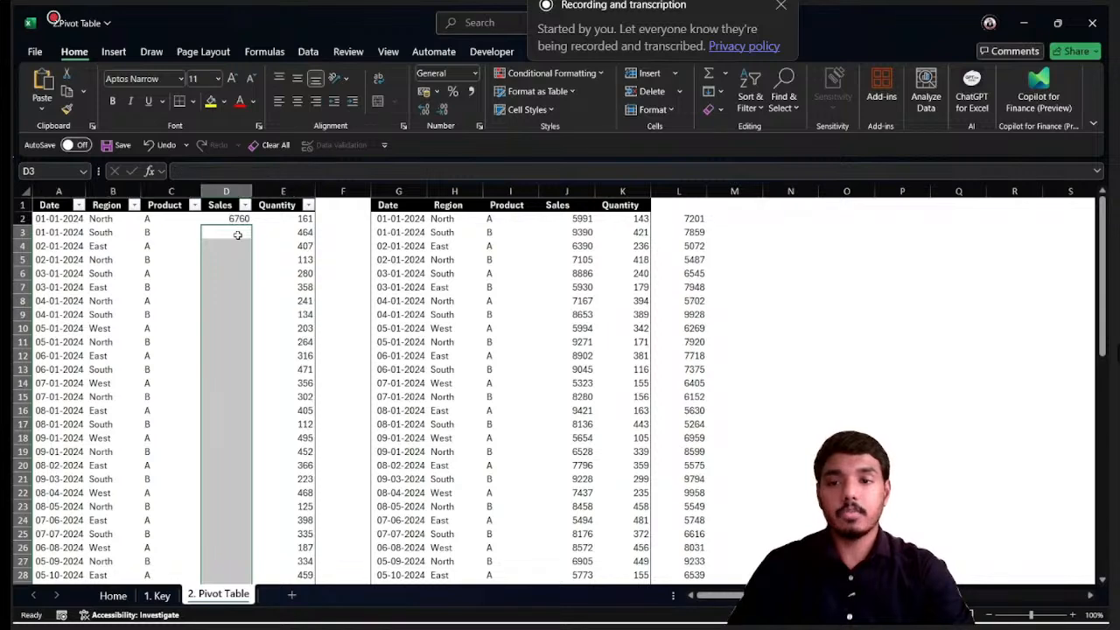
Re-enter the formula =RANDBETWEEN(5000,10000) in Sales cell D2 so the table fills the whole column
{"action": "key", "text": "Up"}
{"action": "key", "text": "F2"}
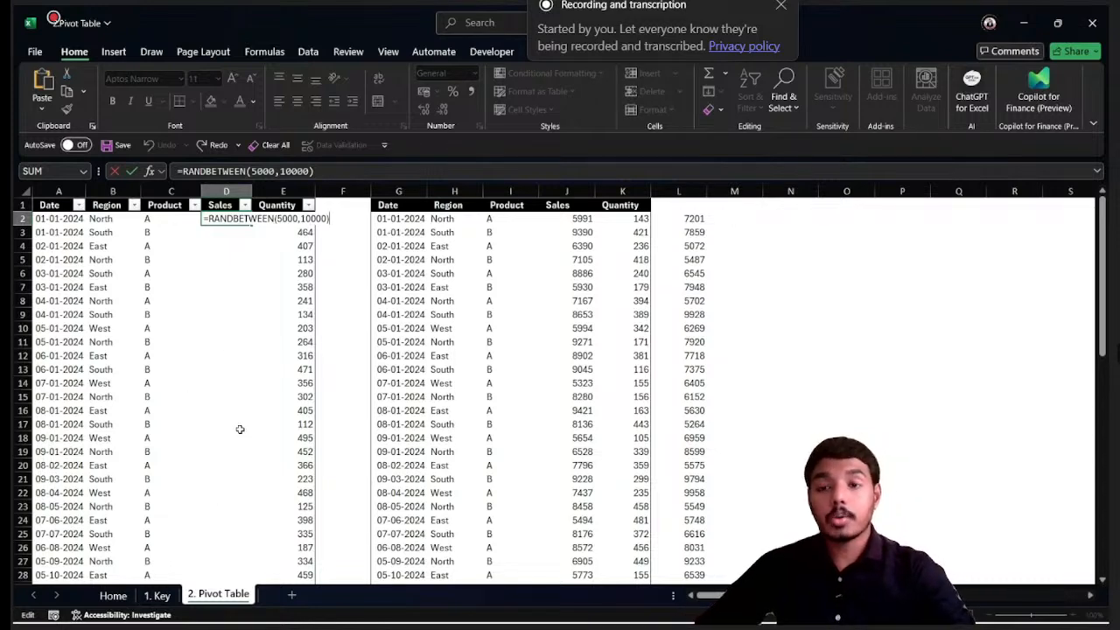
{"action": "key", "text": "Return"}
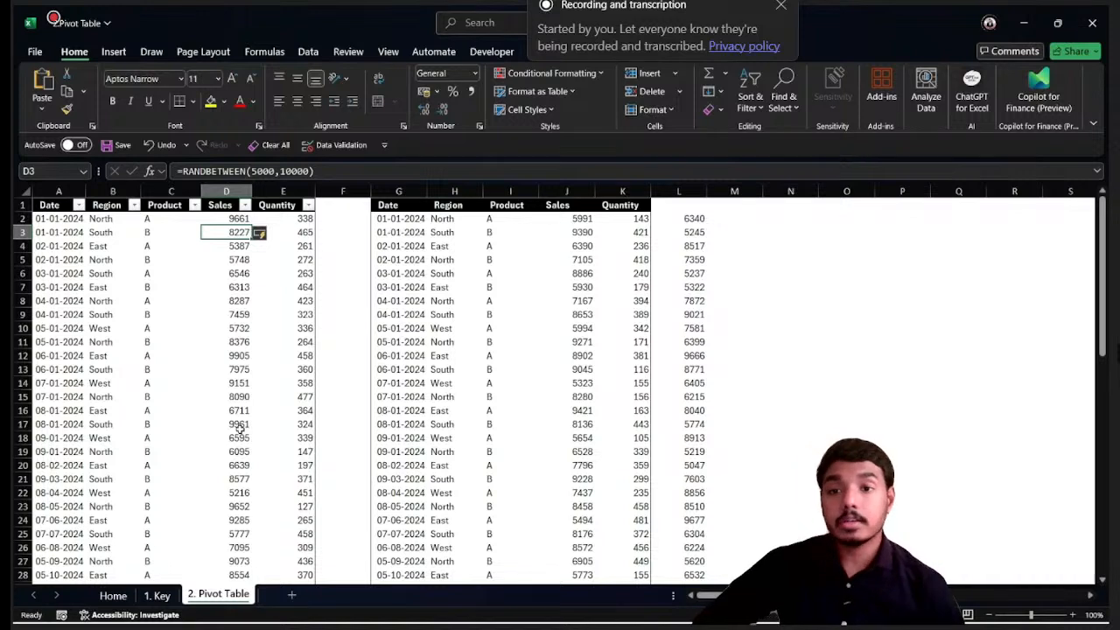
Review the filled Sales cells of the original table, and clear the formulas in column L from L2 downward
{"action": "left_click_drag", "start_coordinate": [234, 218], "coordinate": [225, 538]}
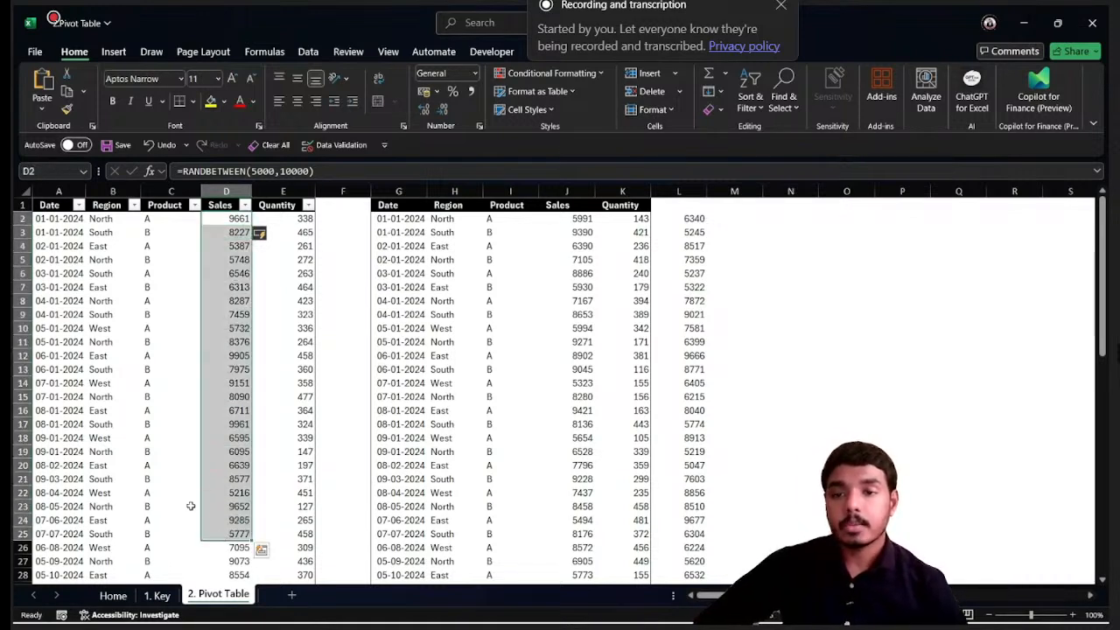
{"action": "left_click", "coordinate": [224, 325]}
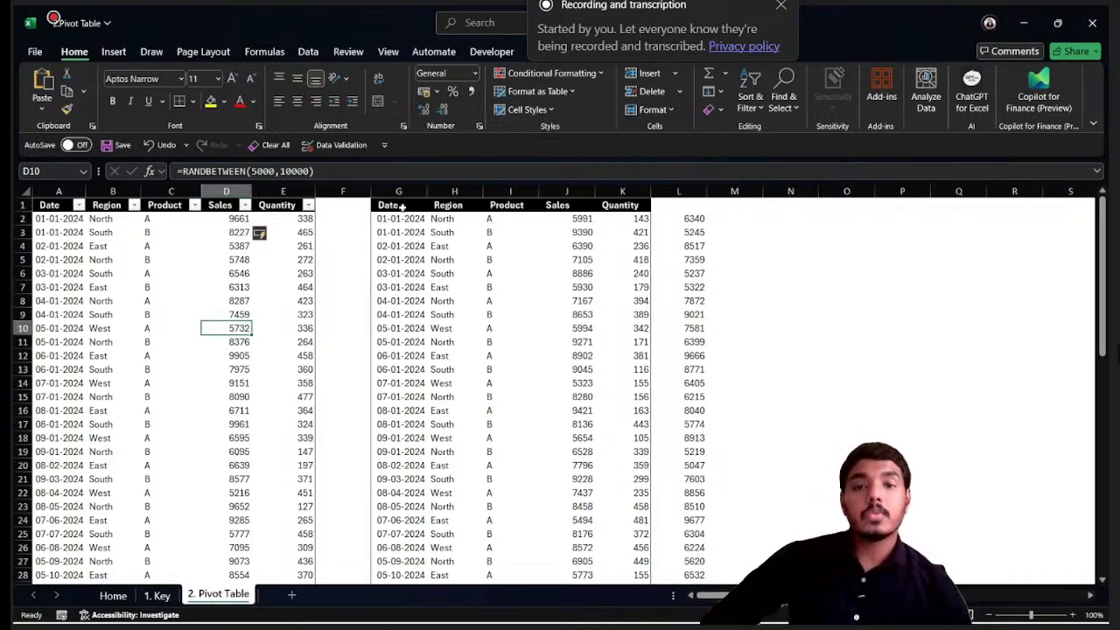
{"action": "left_click", "coordinate": [696, 219]}
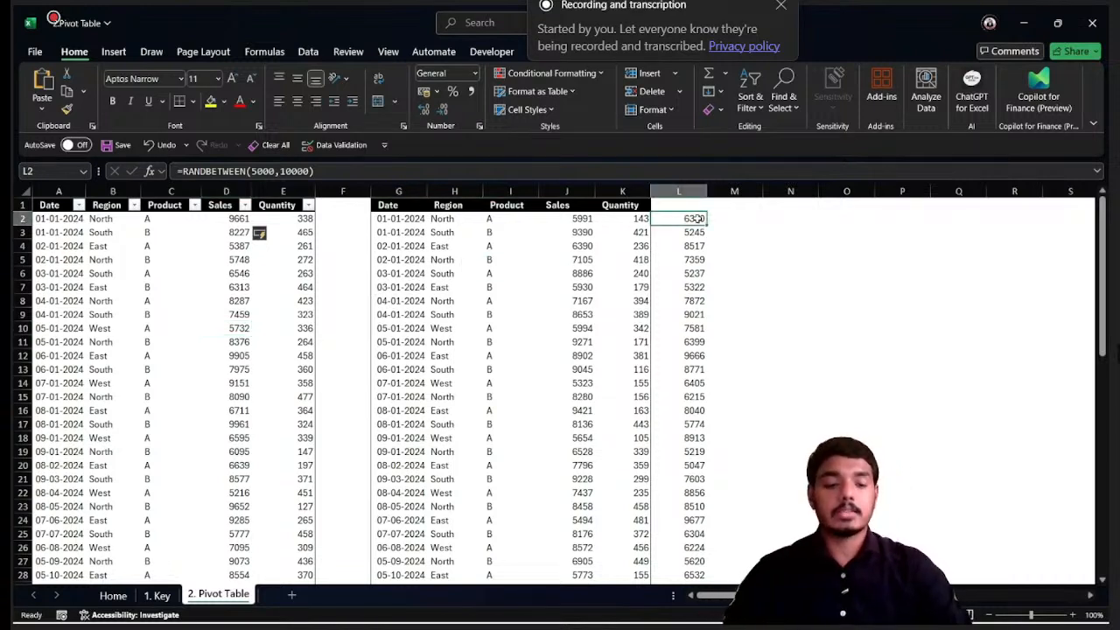
{"action": "key", "text": "ctrl+shift+Down"}
{"action": "key", "text": "Delete"}
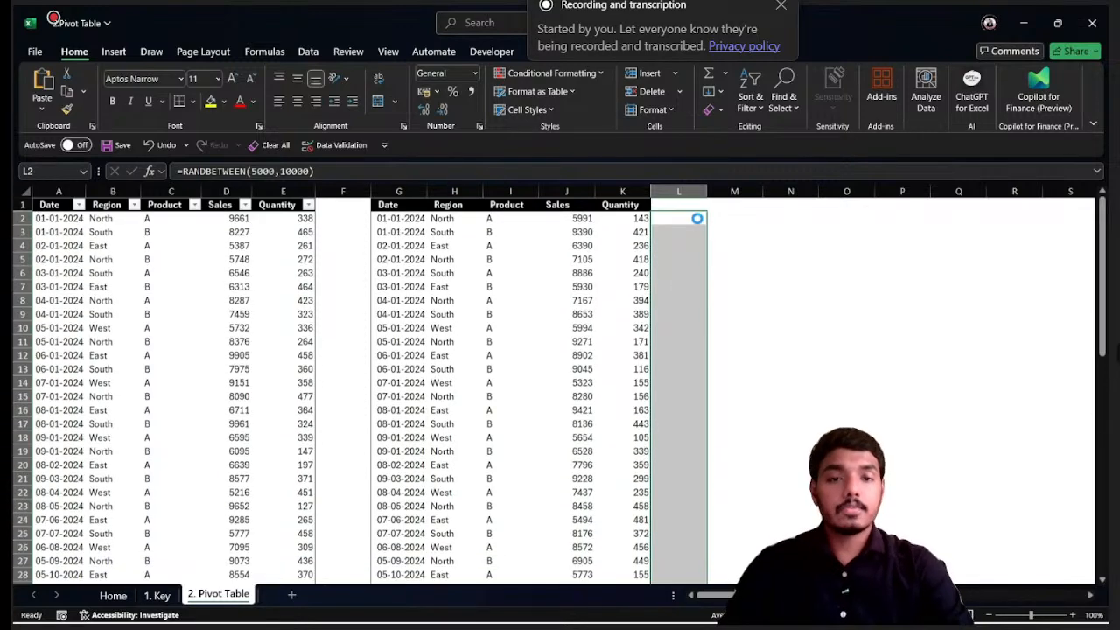
Enter =G2:G64 in M2 to reference the Date column of the copied range
{"action": "key", "text": "Up"}
{"action": "key", "text": "Right"}
{"action": "key", "text": "Down"}
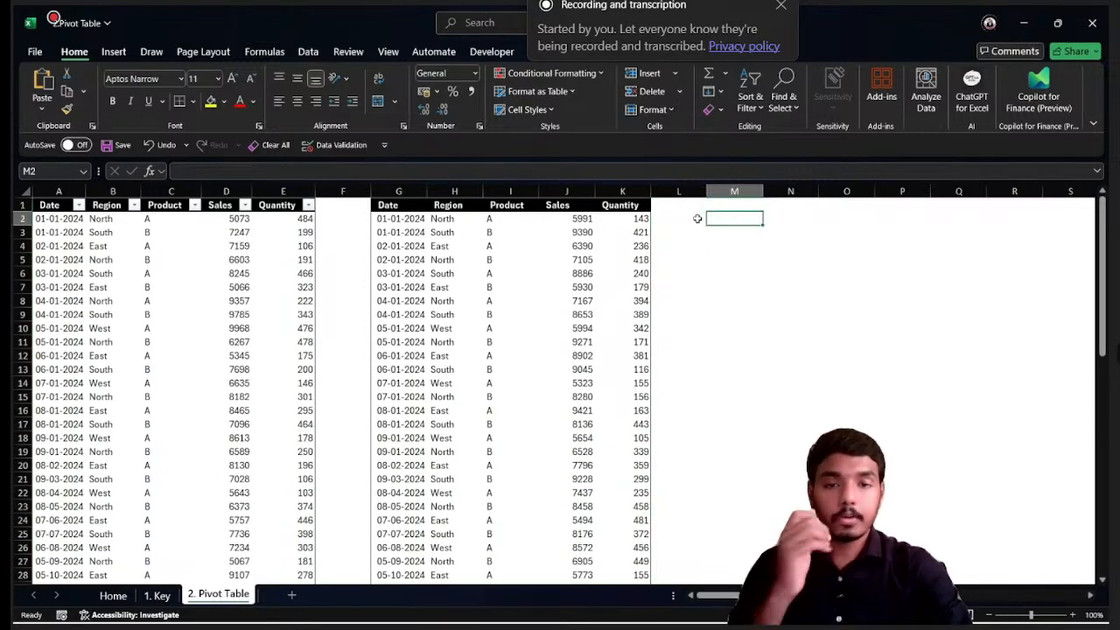
{"action": "type", "text": "="}
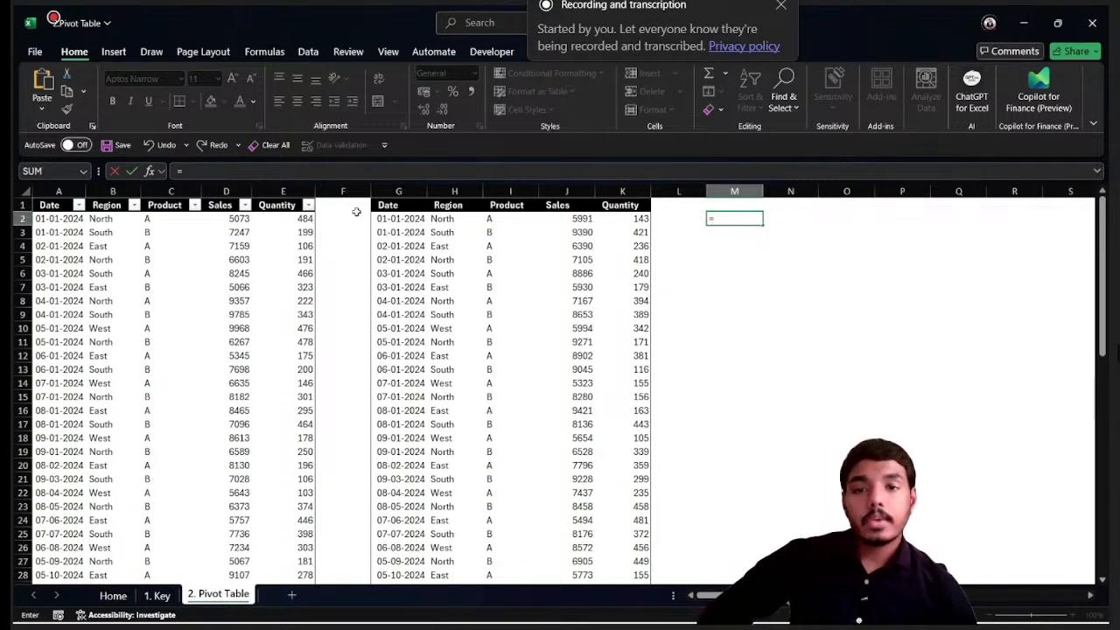
{"action": "left_click", "coordinate": [405, 217]}
{"action": "left_click_drag", "start_coordinate": [405, 217], "coordinate": [398, 268]}
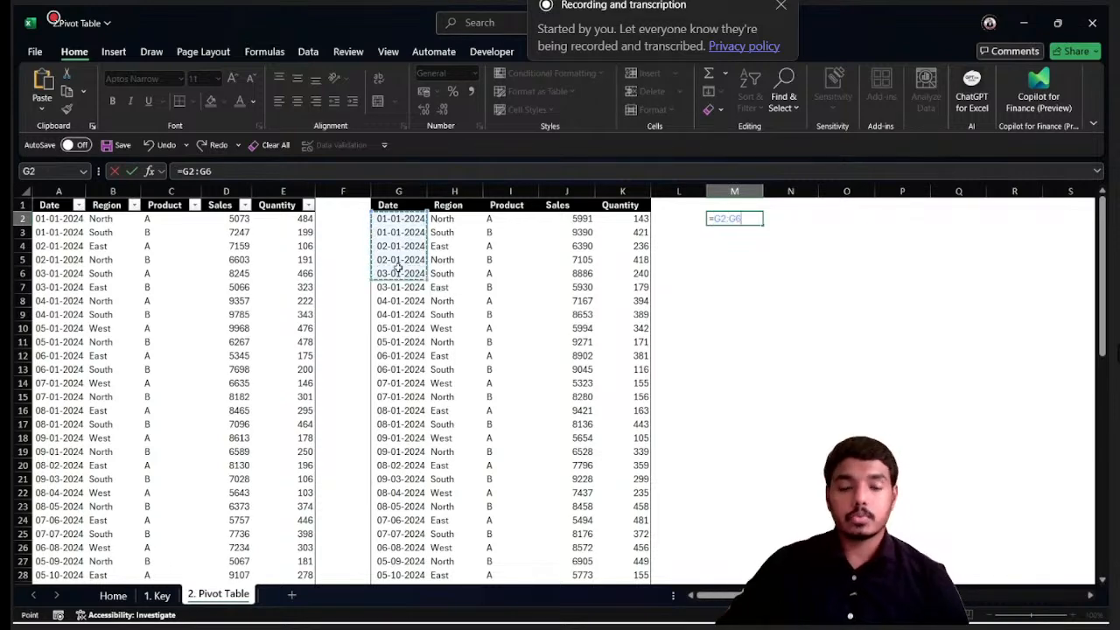
{"action": "key", "text": "ctrl+shift+Down"}
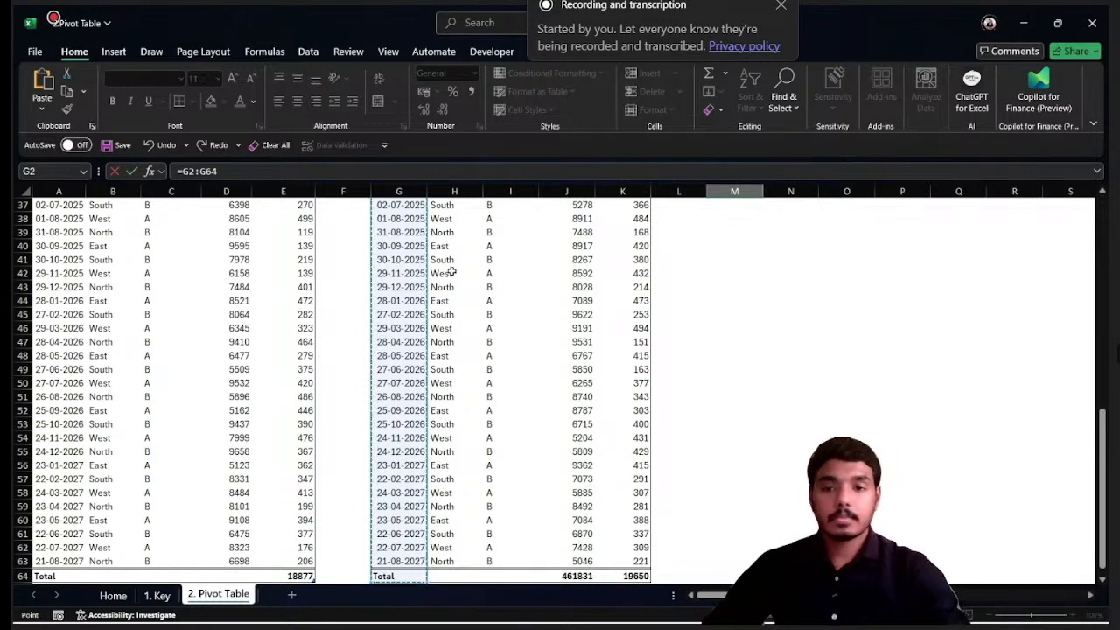
{"action": "key", "text": "Return"}
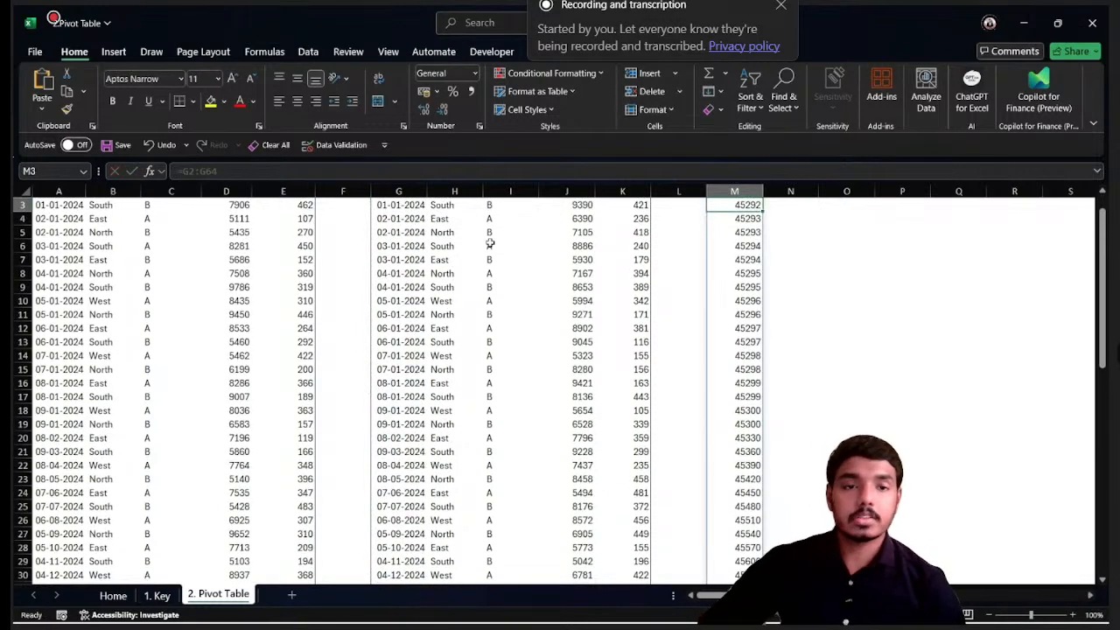
Replace the formula in M2 with =J2:J64 to reference the Sales column of the copied range
{"action": "left_click", "coordinate": [749, 219]}
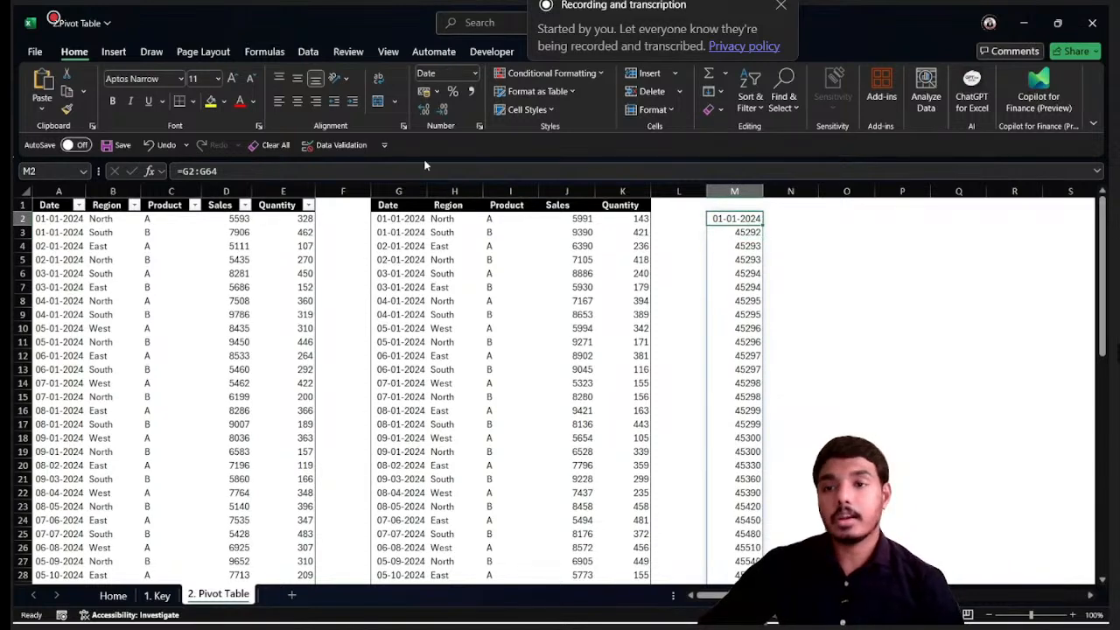
{"action": "type", "text": "="}
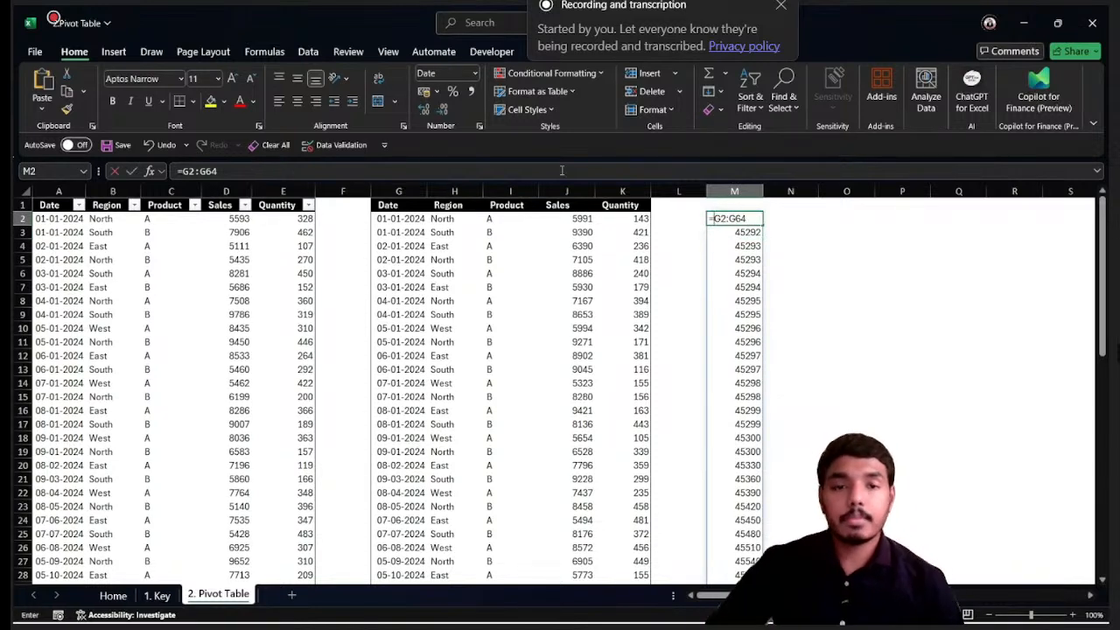
{"action": "left_click", "coordinate": [563, 219]}
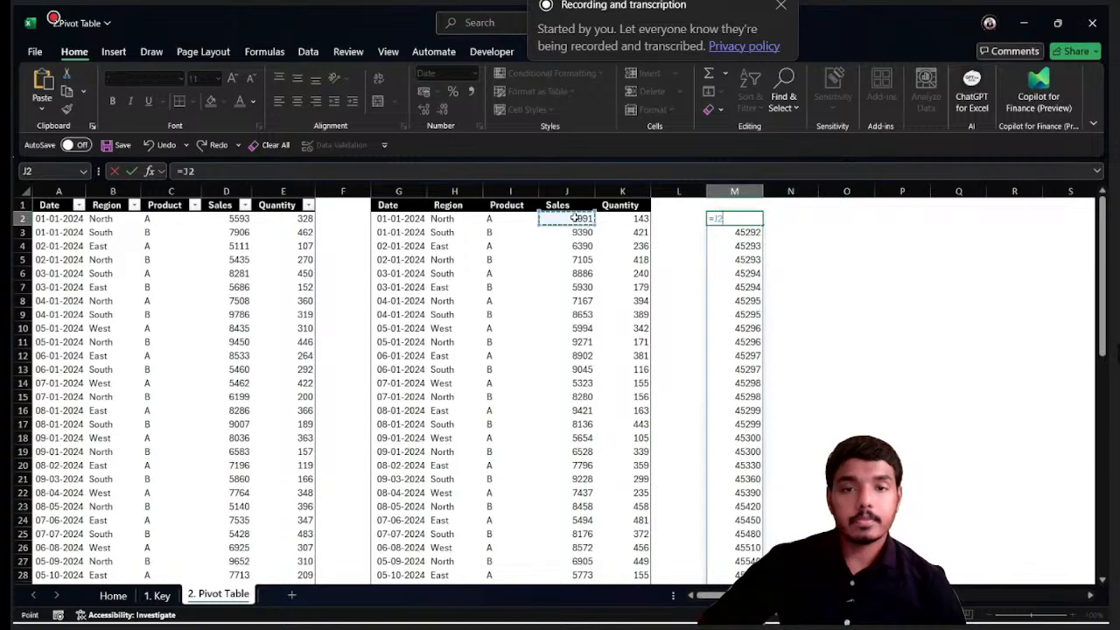
{"action": "key", "text": "ctrl+shift+Down"}
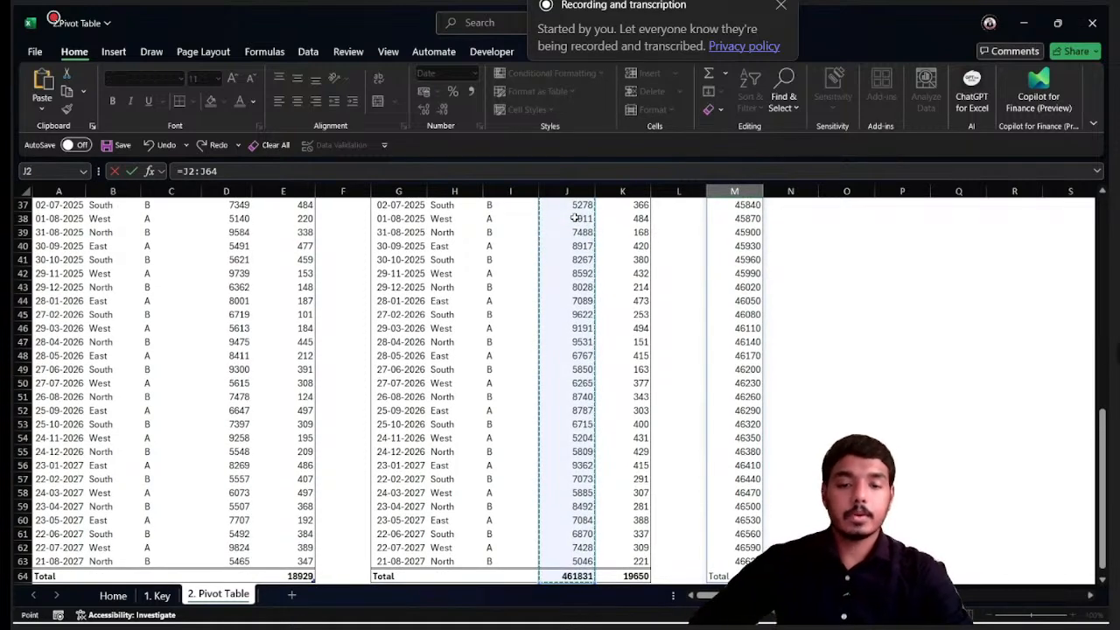
{"action": "key", "text": "Return"}
{"action": "scroll", "coordinate": [750, 247], "scroll_direction": "up", "scroll_amount": 1}
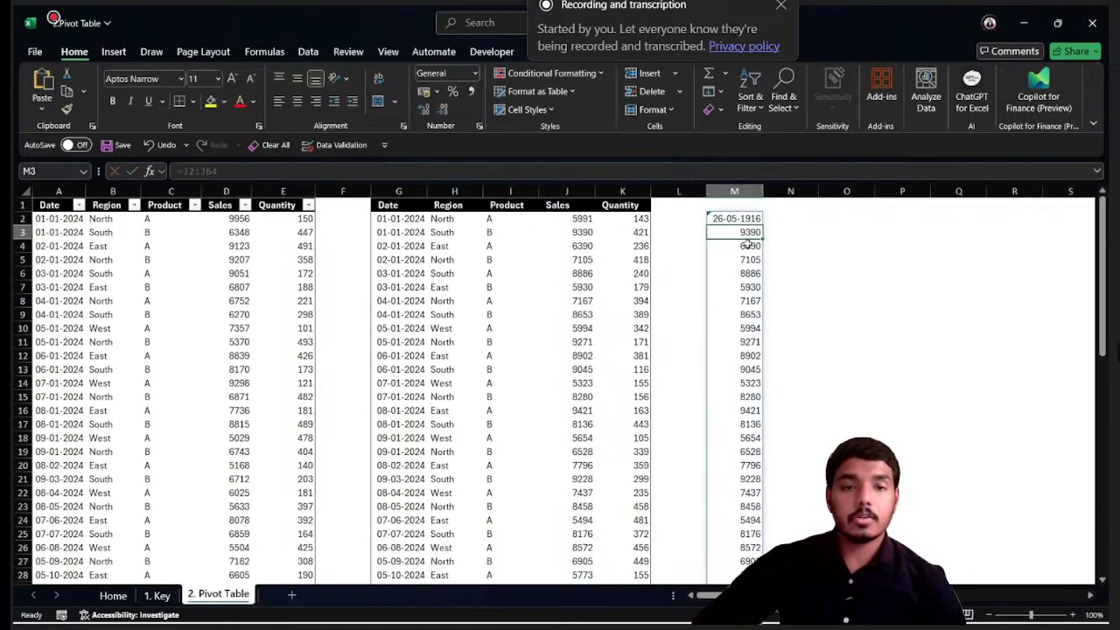
Format cell M2 as a number with a thousands separator and two decimals
{"action": "left_click", "coordinate": [738, 219]}
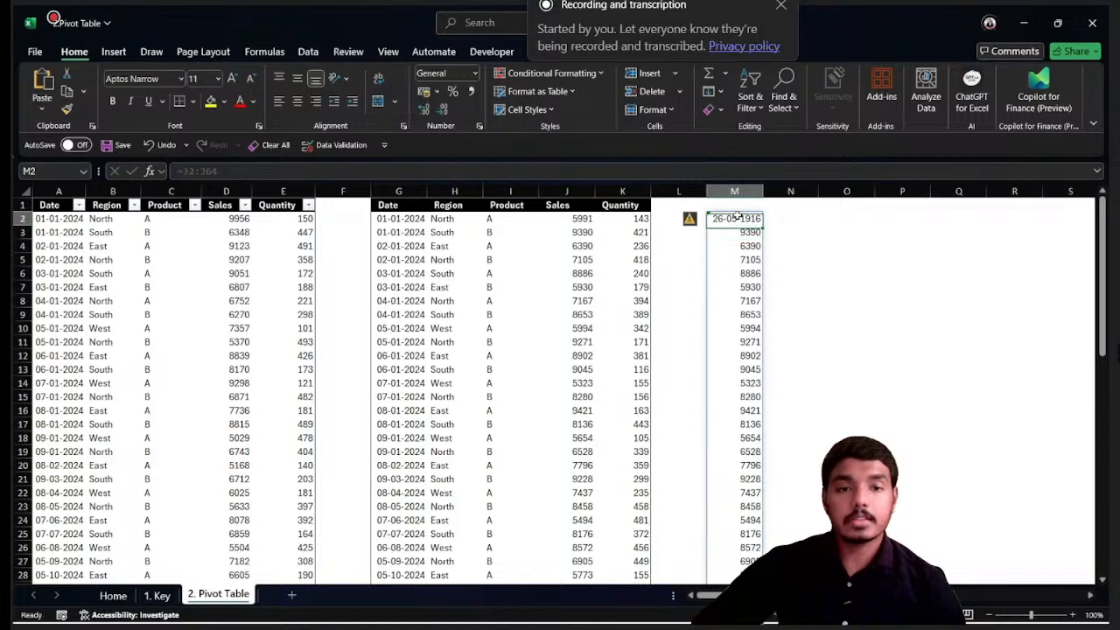
{"action": "left_click", "coordinate": [789, 221]}
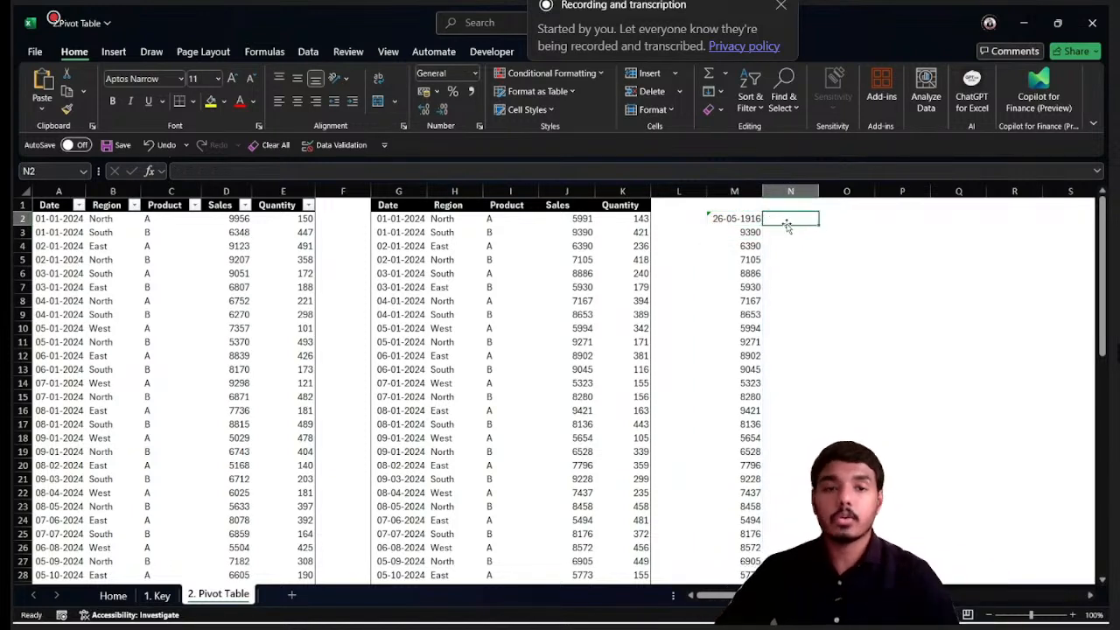
{"action": "left_click", "coordinate": [753, 224]}
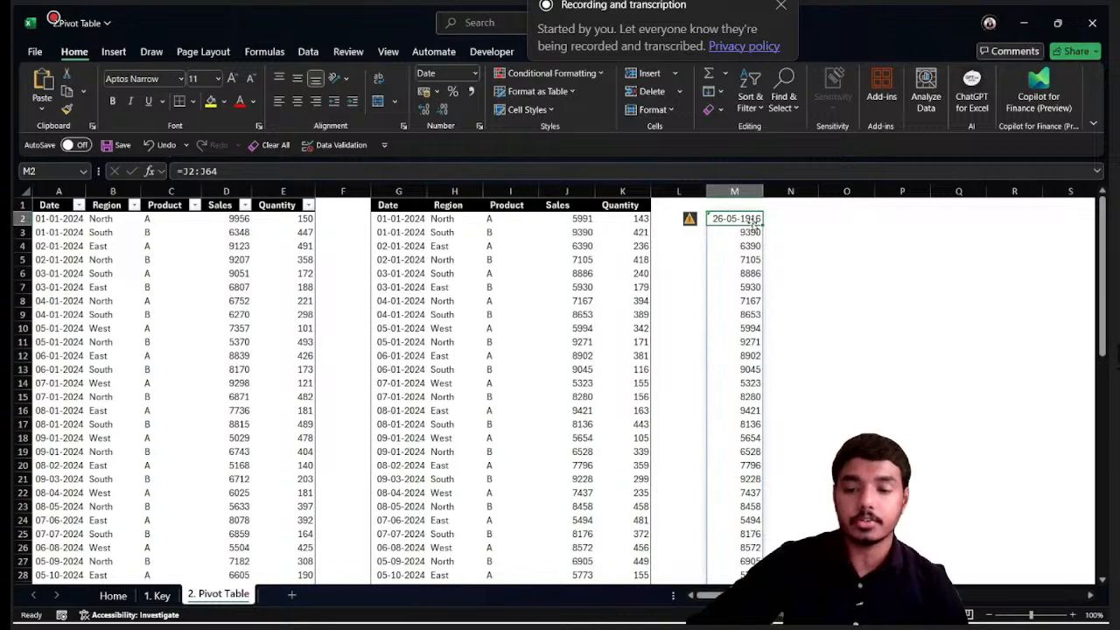
{"action": "key", "text": "ctrl+shift+numbersign"}
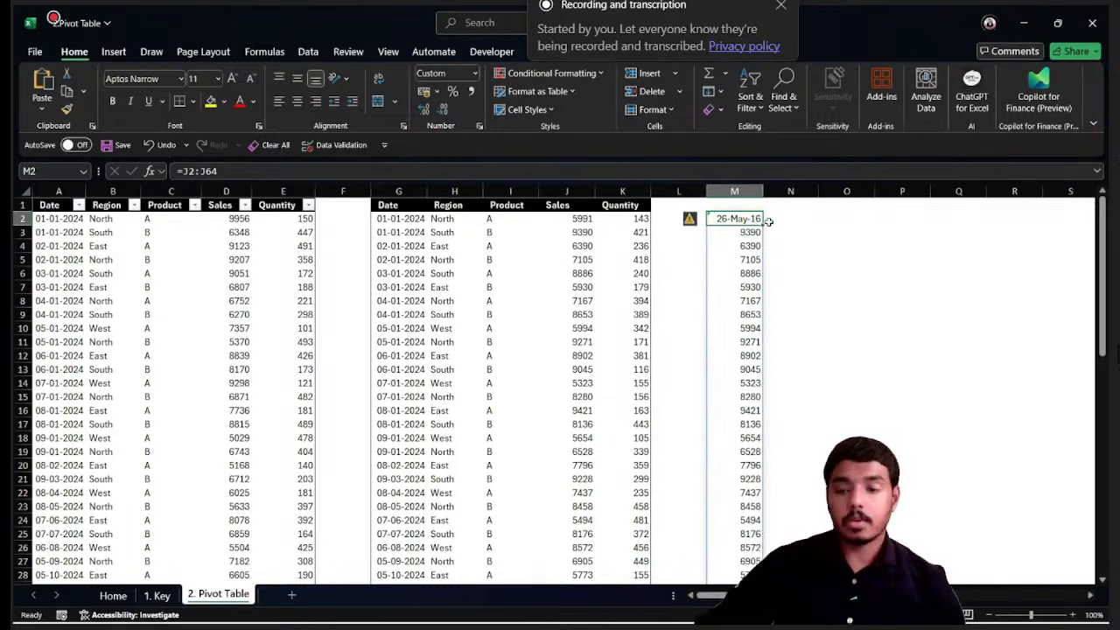
{"action": "key", "text": "ctrl+shift+exclam"}
Enter a formula in N2 that references the whole Sales column of the table TB by its structured name
{"action": "left_click", "coordinate": [775, 220]}
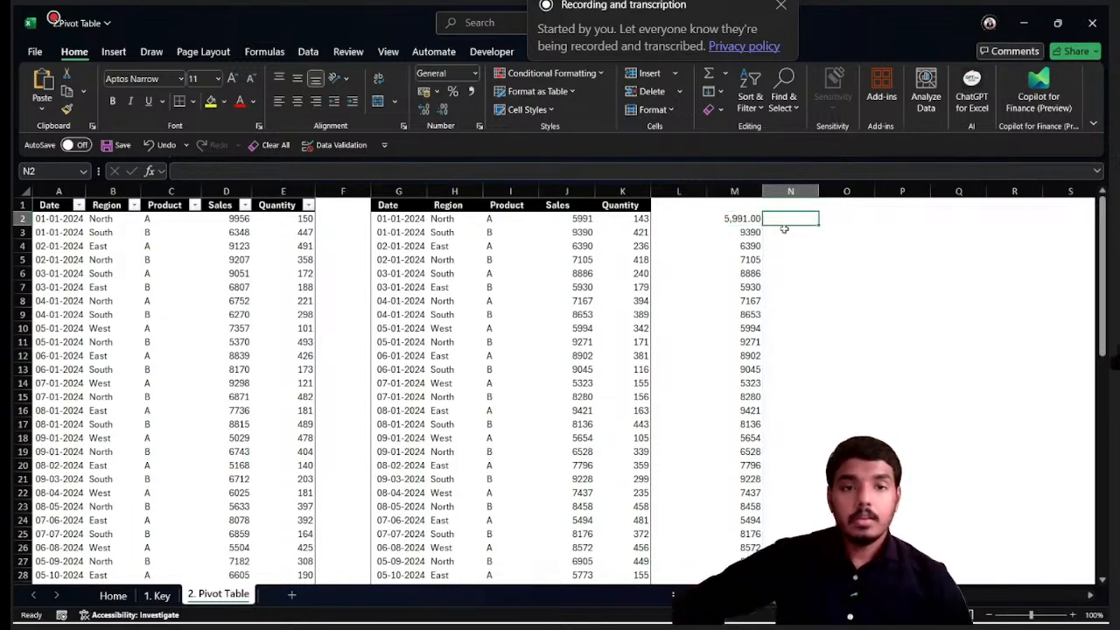
{"action": "type", "text": "="}
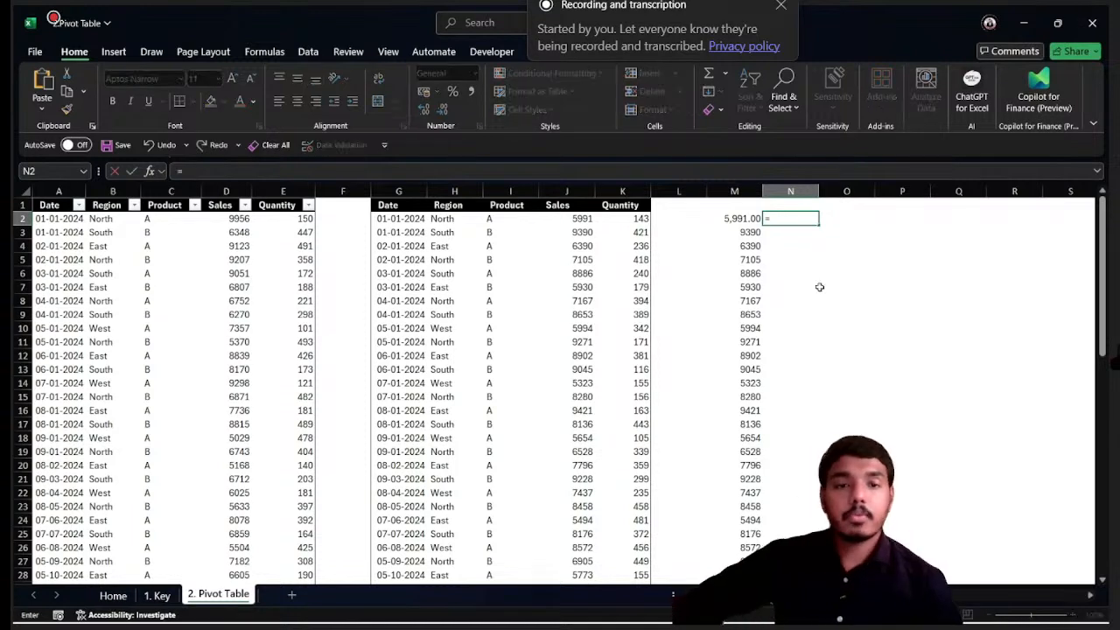
{"action": "left_click", "coordinate": [226, 231]}
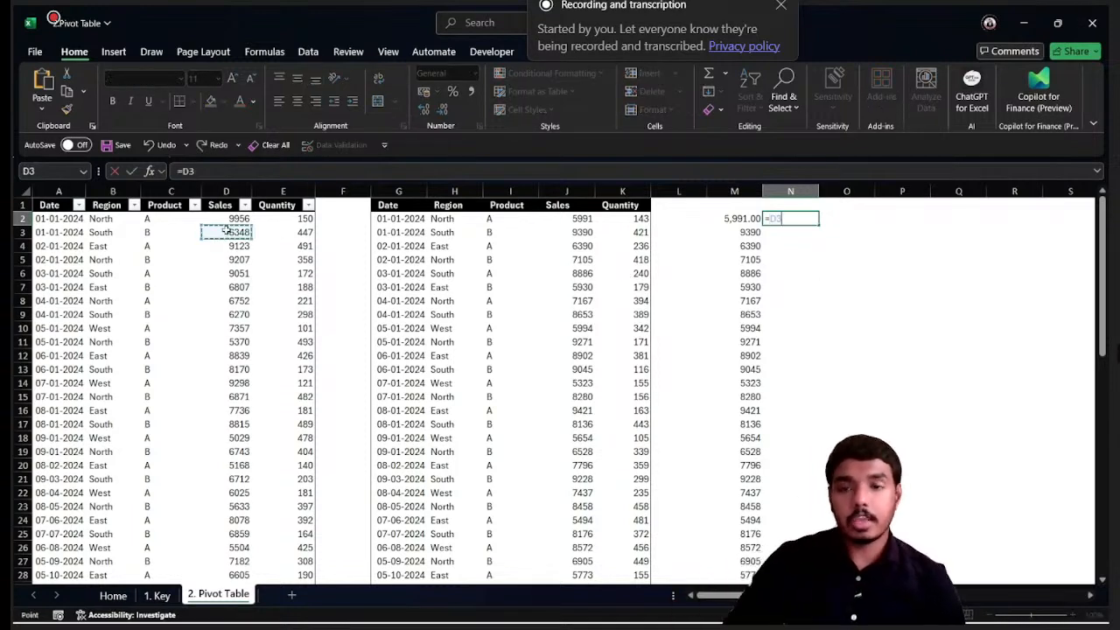
{"action": "key", "text": "ctrl+space"}
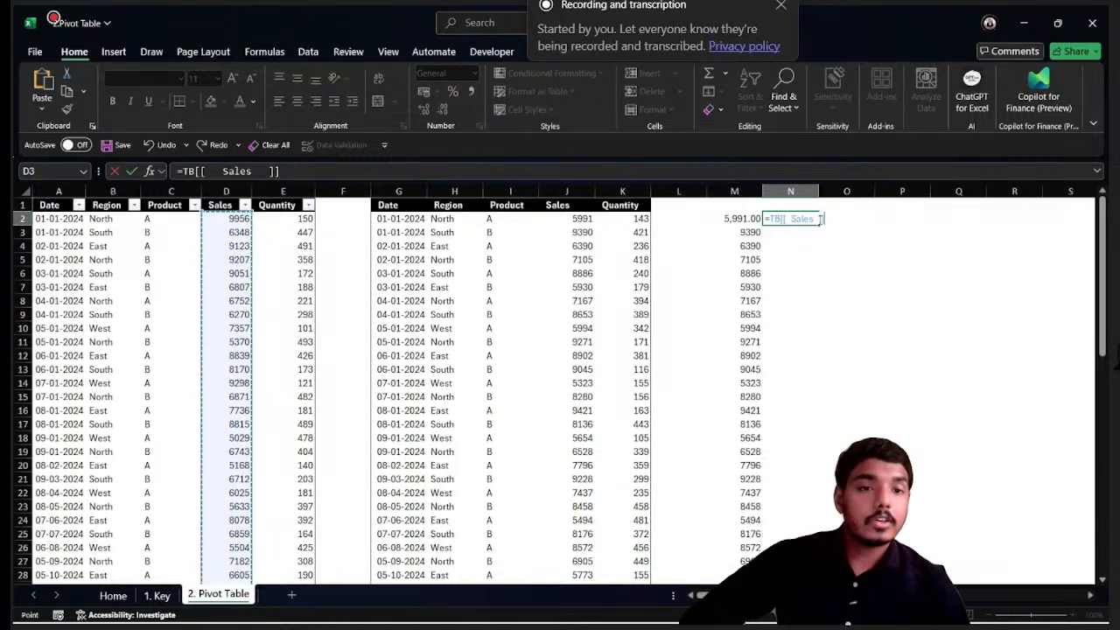
{"action": "left_click_drag", "start_coordinate": [818, 218], "coordinate": [770, 224]}
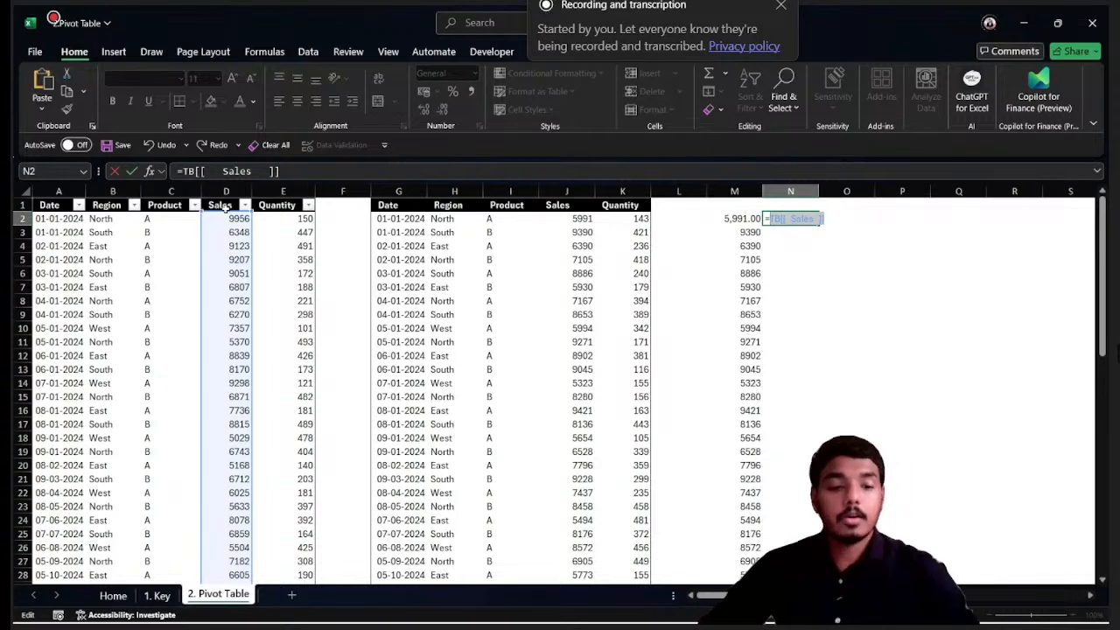
{"action": "key", "text": "Return"}
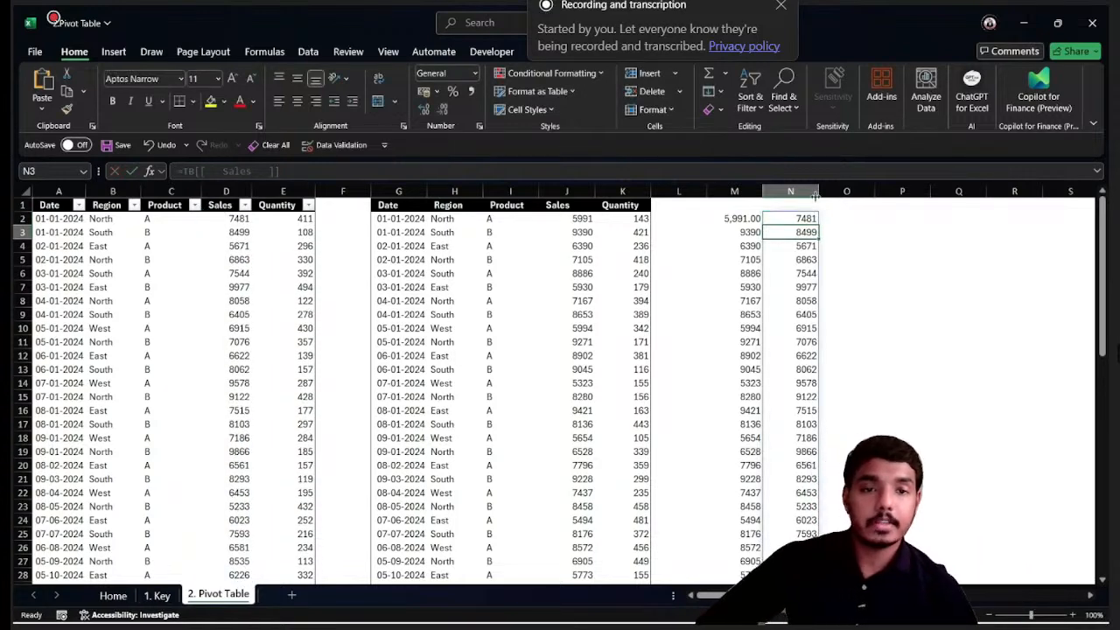
Compare where the spilled results in columns M and N end relative to the Total row
{"action": "left_click", "coordinate": [802, 221]}
{"action": "scroll", "coordinate": [779, 273], "scroll_direction": "down", "scroll_amount": 1}
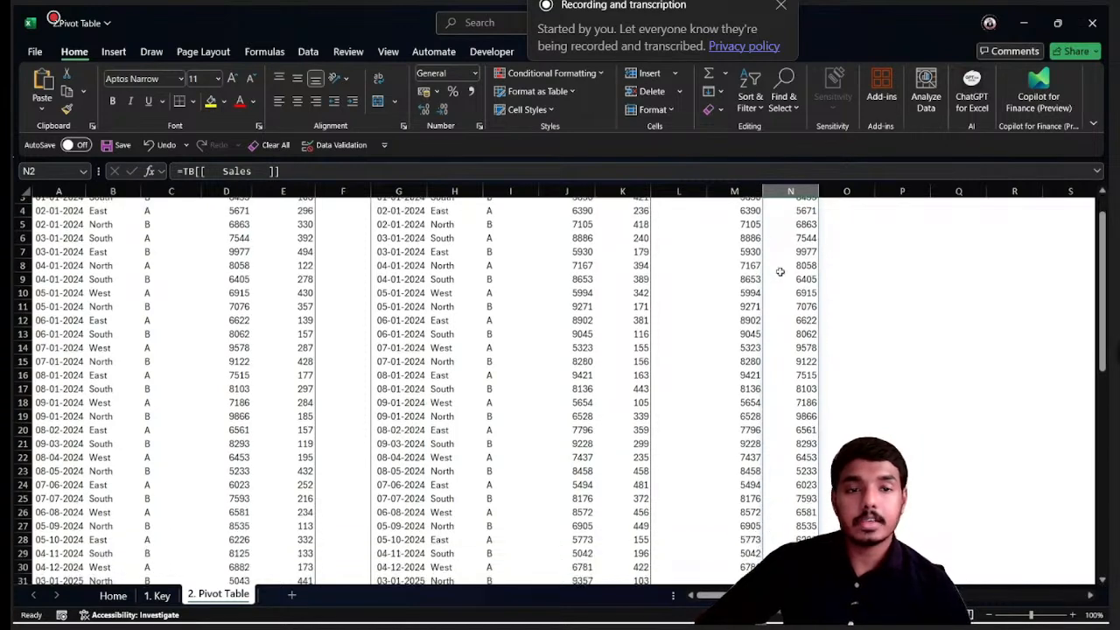
{"action": "scroll", "coordinate": [779, 272], "scroll_direction": "down", "scroll_amount": 13}
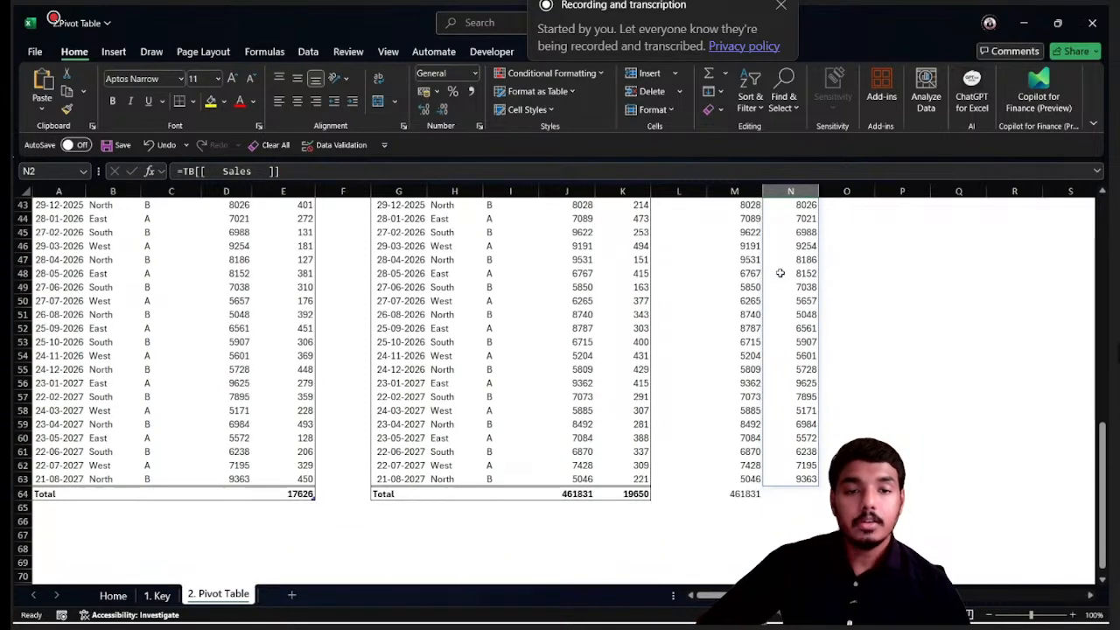
{"action": "scroll", "coordinate": [780, 273], "scroll_direction": "down", "scroll_amount": 2}
{"action": "left_click", "coordinate": [742, 411]}
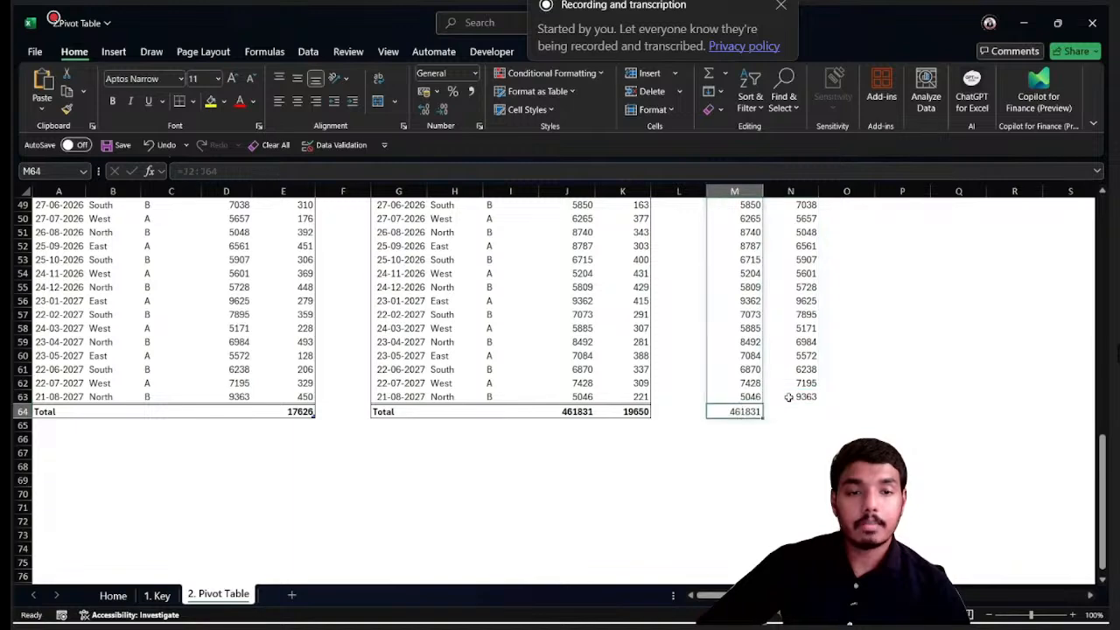
{"action": "left_click", "coordinate": [788, 398]}
{"action": "left_click", "coordinate": [750, 399]}
{"action": "left_click", "coordinate": [743, 423]}
{"action": "left_click", "coordinate": [748, 411]}
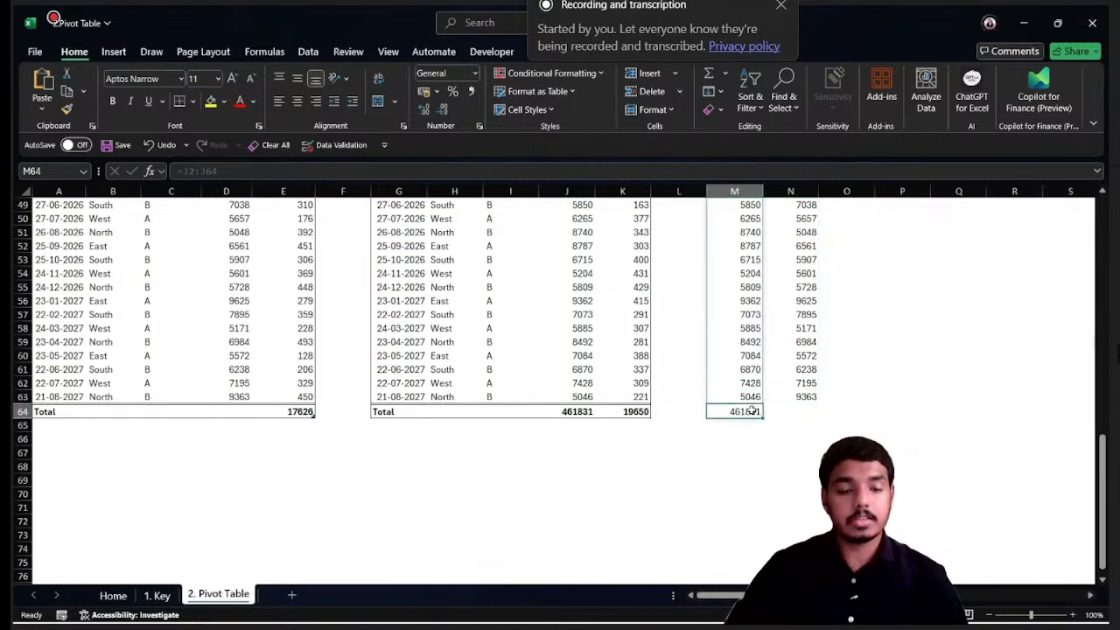
Change the formula in M2 to =J2:J63 so it leaves out the Total row
{"action": "key", "text": "ctrl+Up"}
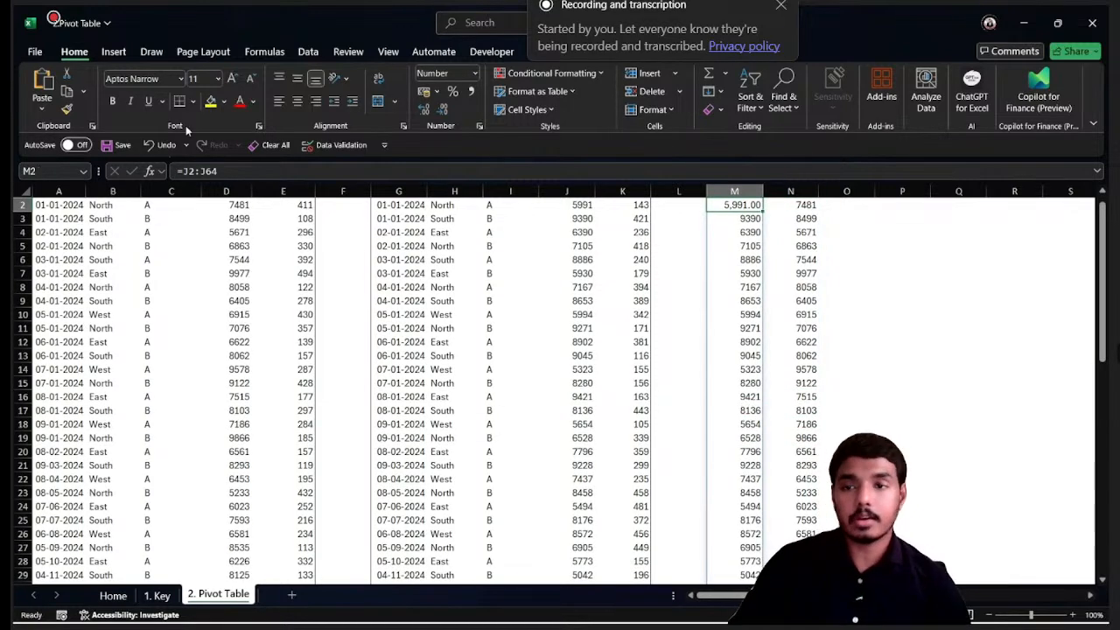
{"action": "left_click", "coordinate": [236, 171]}
{"action": "key", "text": "BackSpace"}
{"action": "type", "text": "3"}
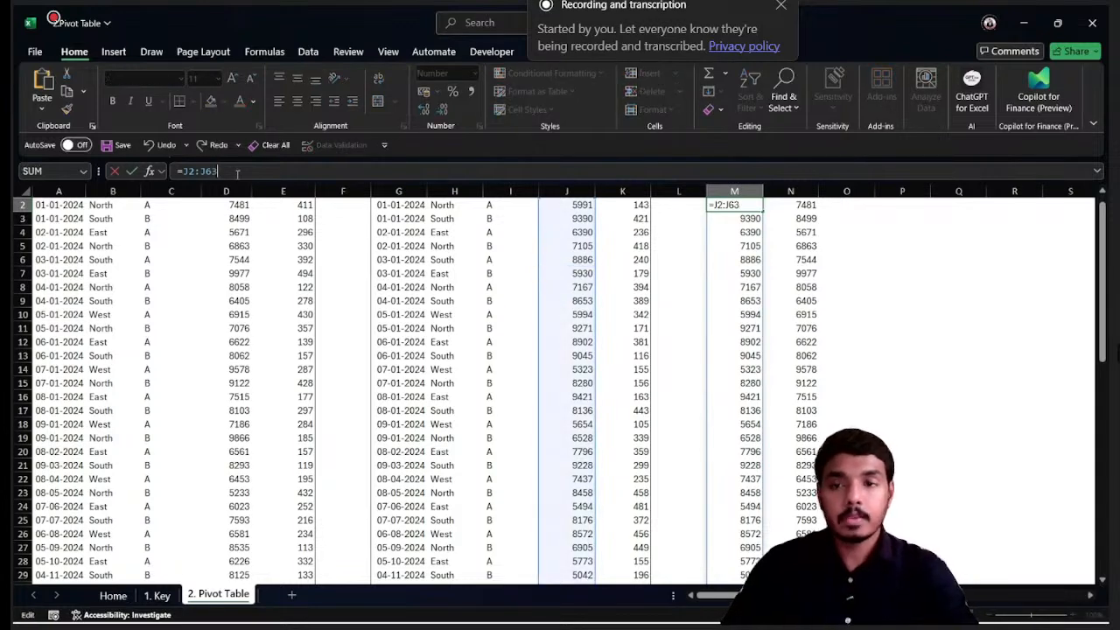
{"action": "key", "text": "Return"}
Check the row 63 Sales values in the copied range, the original table and column M, and the original table's Total row
{"action": "scroll", "coordinate": [750, 376], "scroll_direction": "down", "scroll_amount": 15}
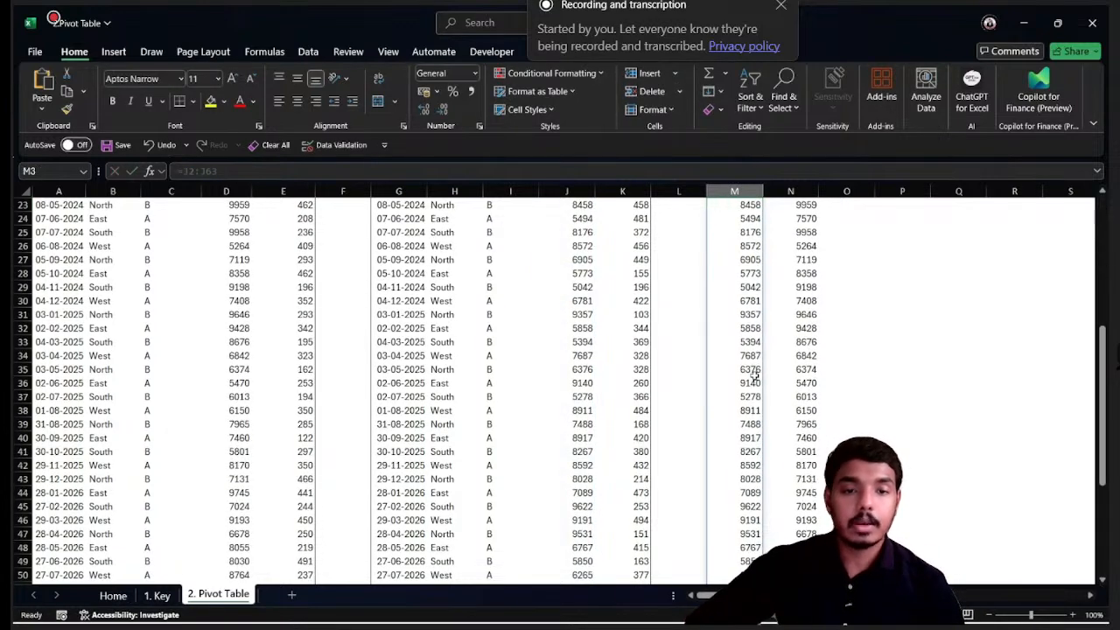
{"action": "left_click", "coordinate": [577, 425]}
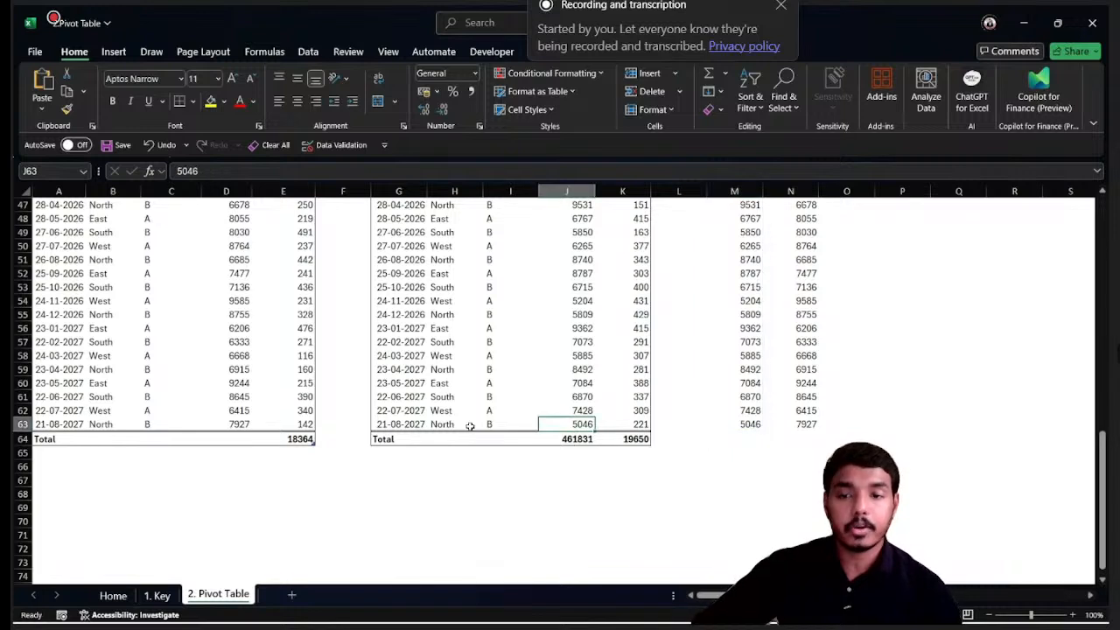
{"action": "left_click", "coordinate": [238, 422]}
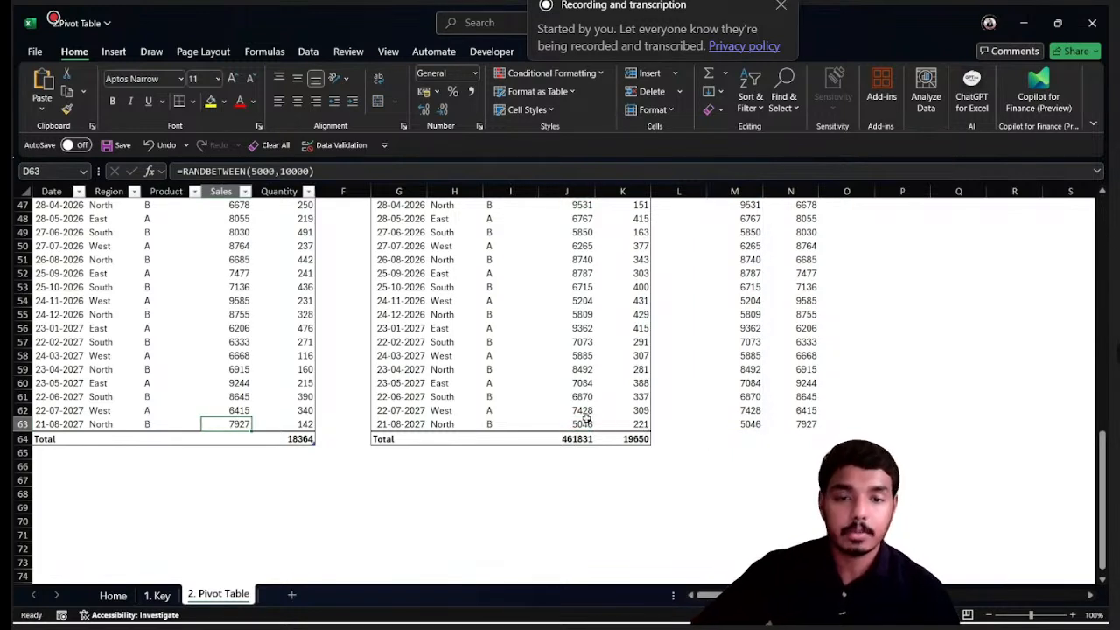
{"action": "left_click", "coordinate": [756, 424]}
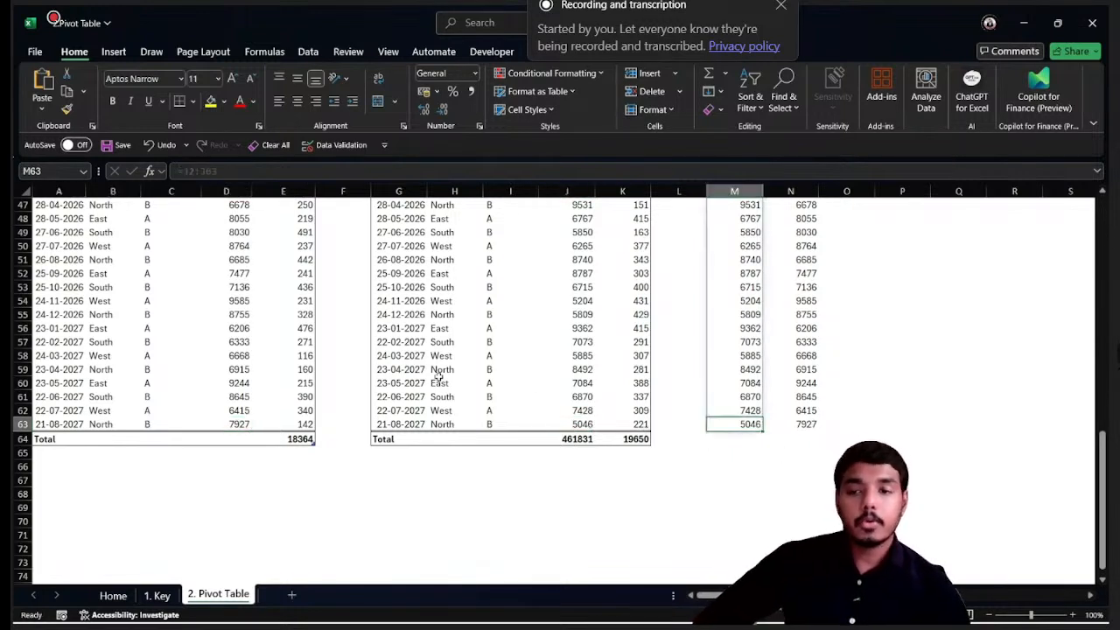
{"action": "left_click", "coordinate": [149, 437]}
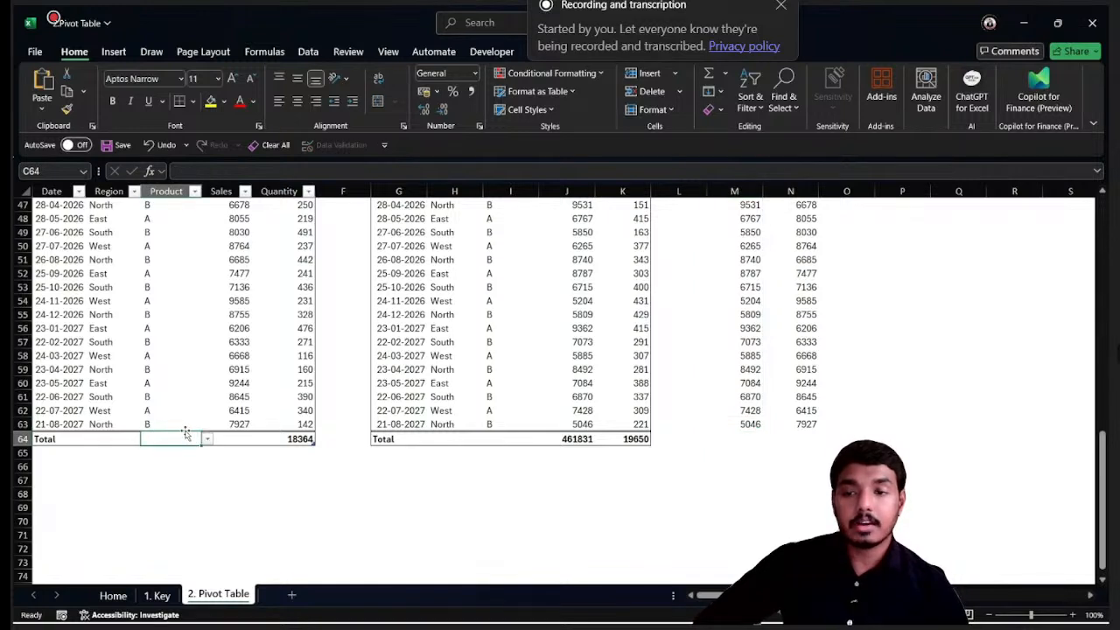
Insert a blank record above the last data row of the sales table, at row 63
{"action": "left_click", "coordinate": [186, 425]}
{"action": "key", "text": "shift+space"}
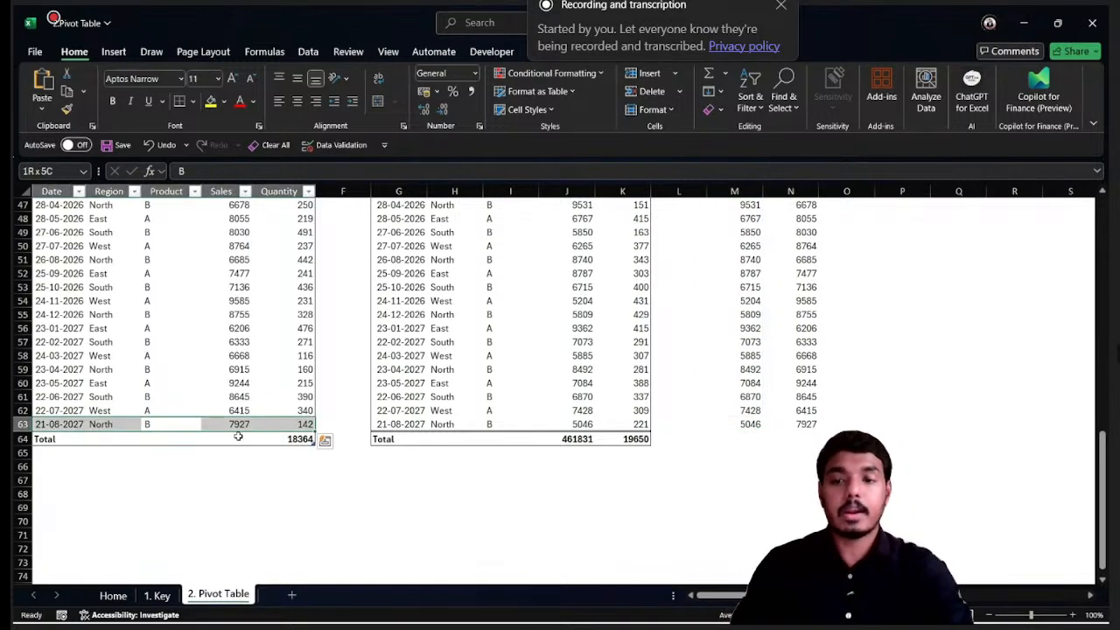
{"action": "key", "text": "ctrl+shift+plus"}
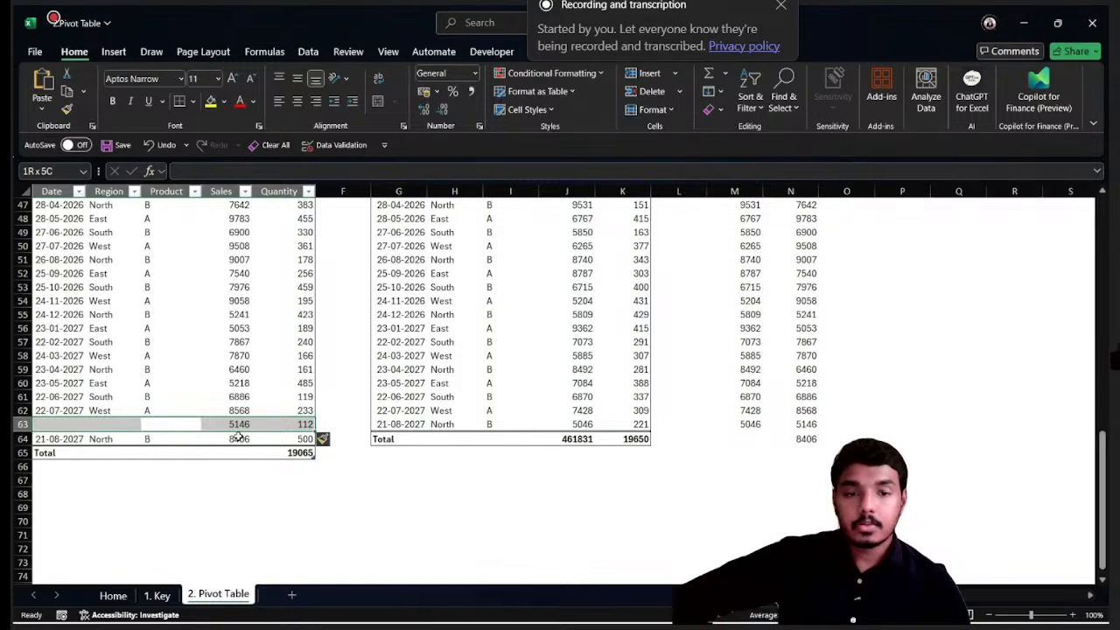
{"action": "left_click", "coordinate": [188, 425]}
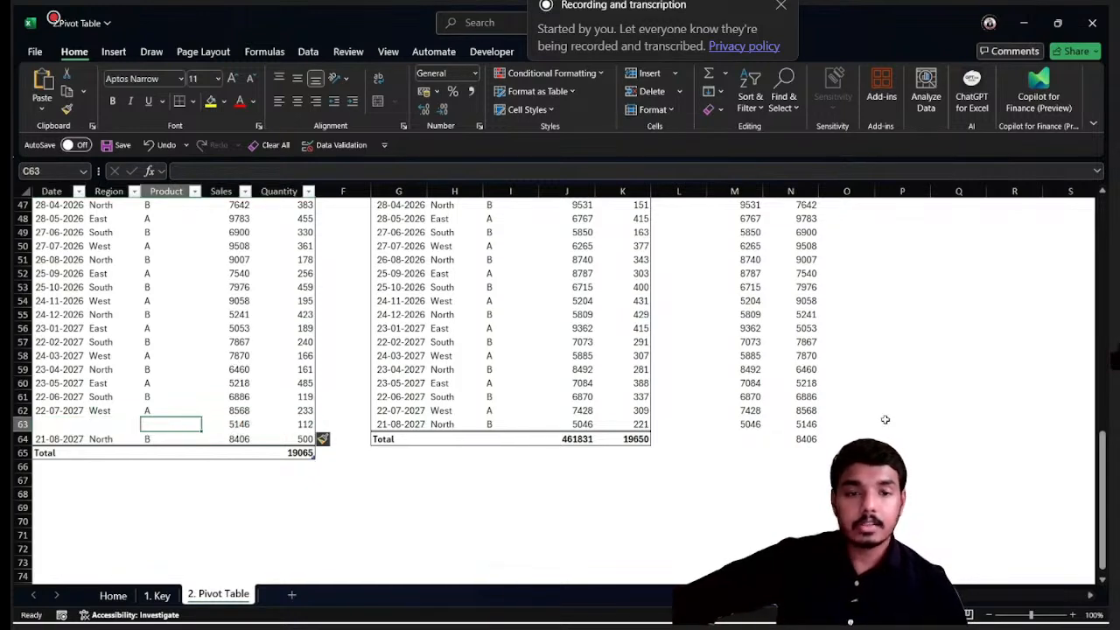
Compare where columns M and N end against the last data rows of the table and the copied range
{"action": "left_click", "coordinate": [804, 439]}
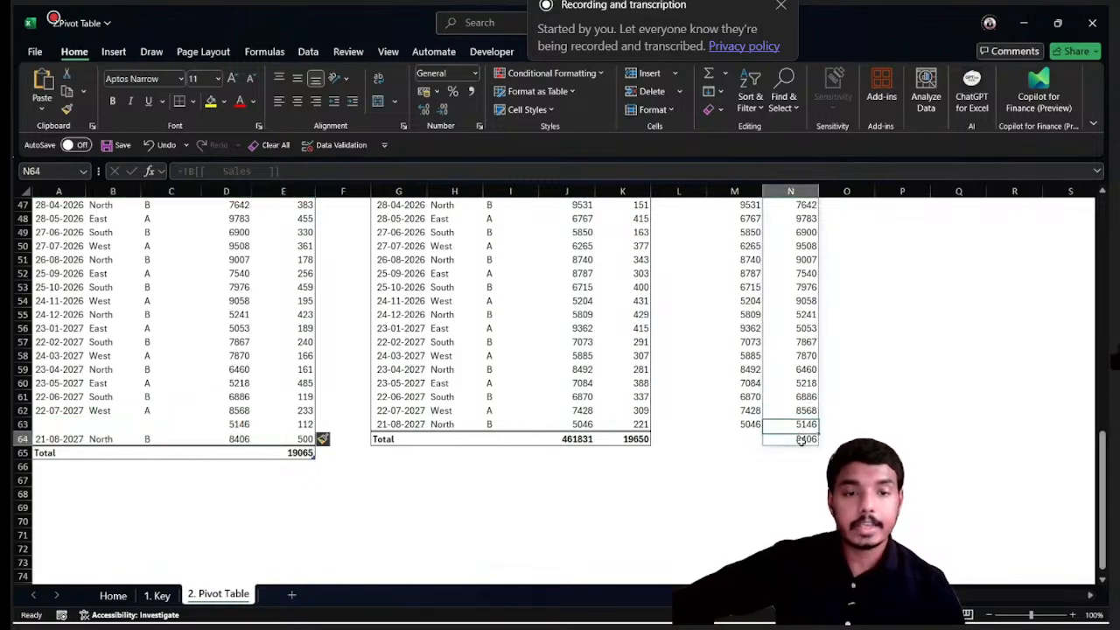
{"action": "left_click", "coordinate": [509, 425]}
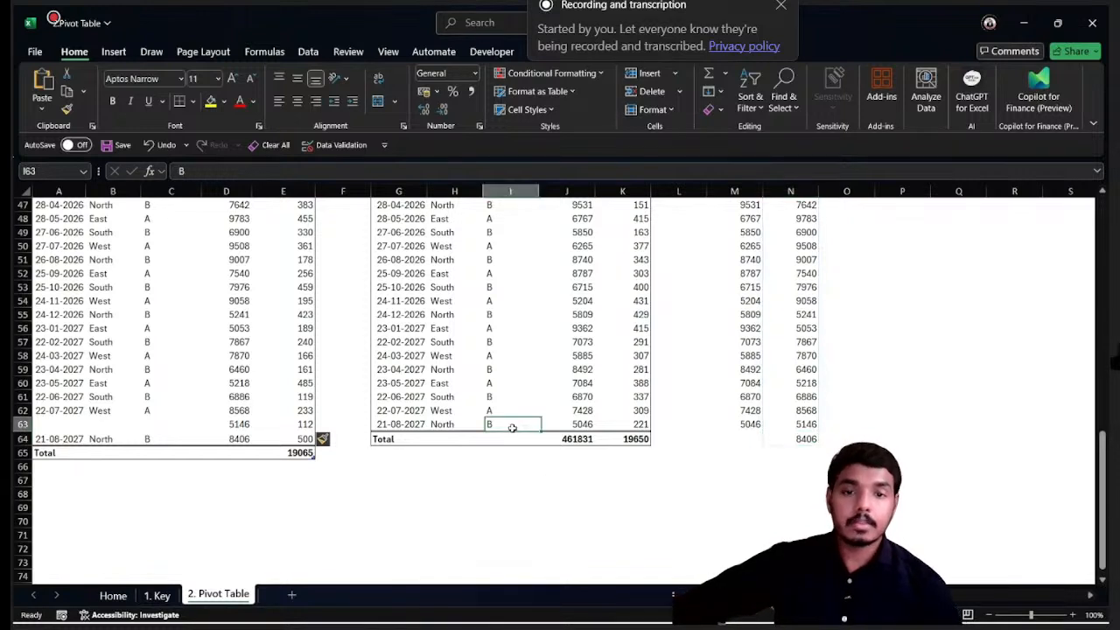
{"action": "left_click", "coordinate": [746, 420]}
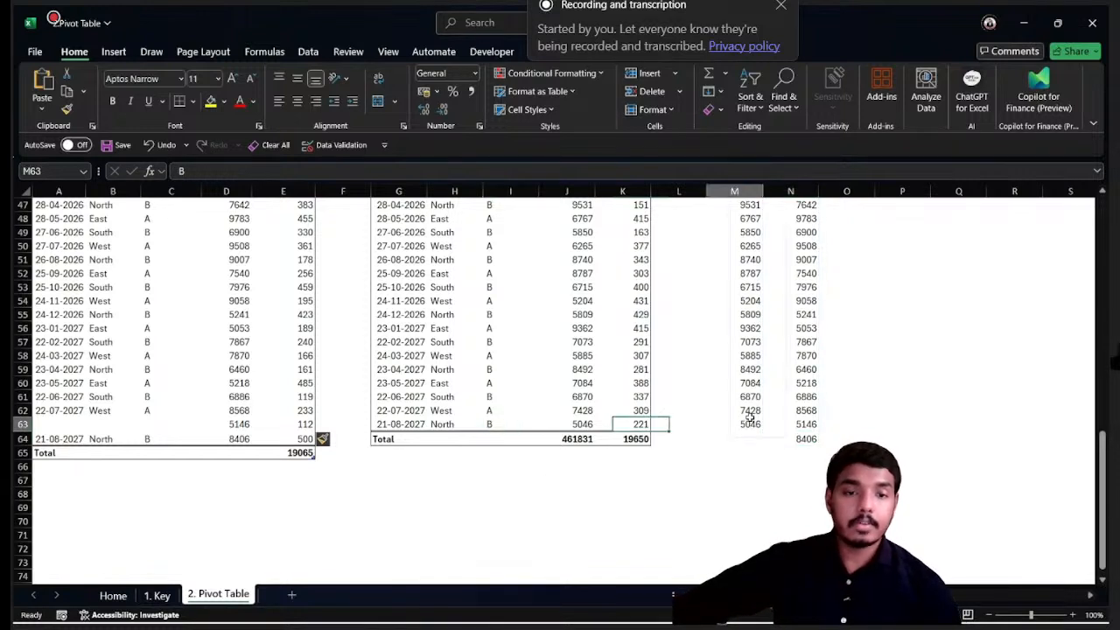
{"action": "left_click", "coordinate": [578, 344]}
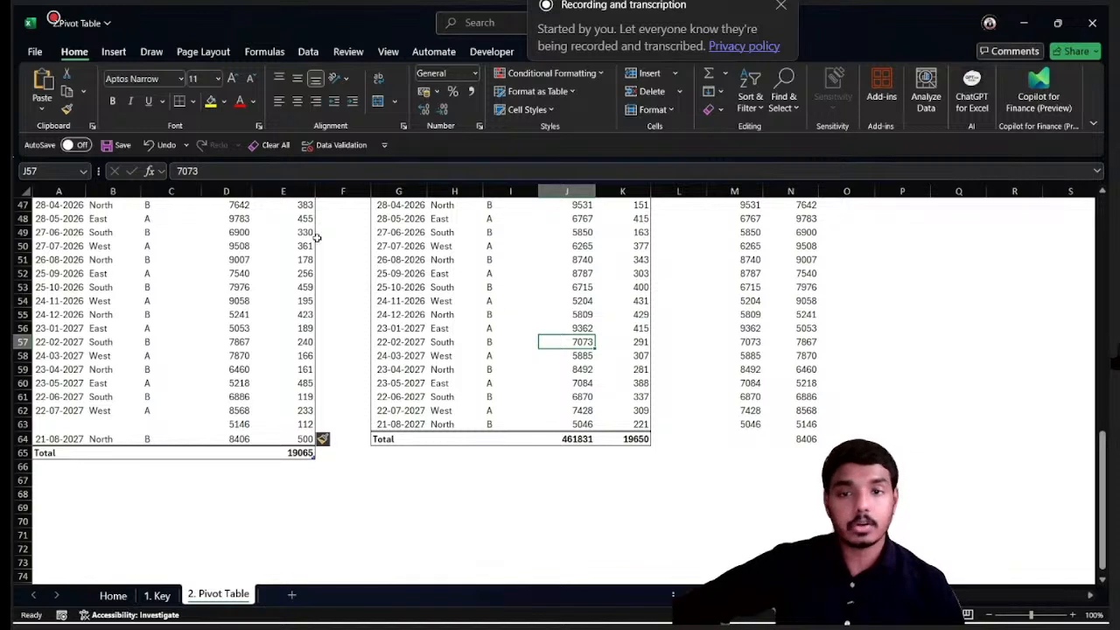
{"action": "left_click", "coordinate": [751, 424]}
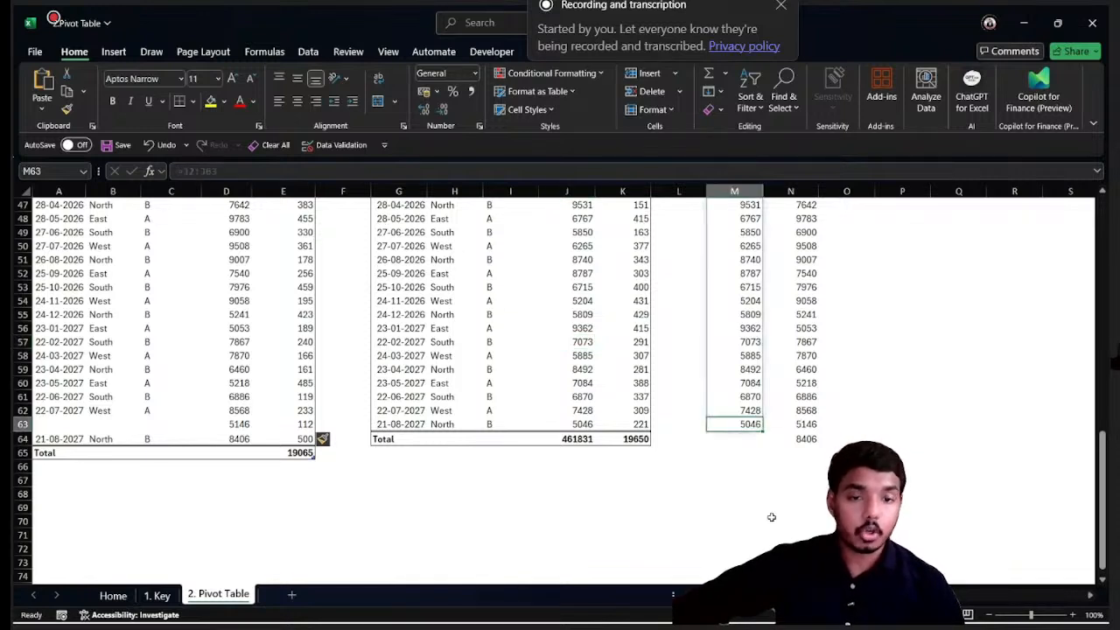
{"action": "left_click", "coordinate": [811, 439]}
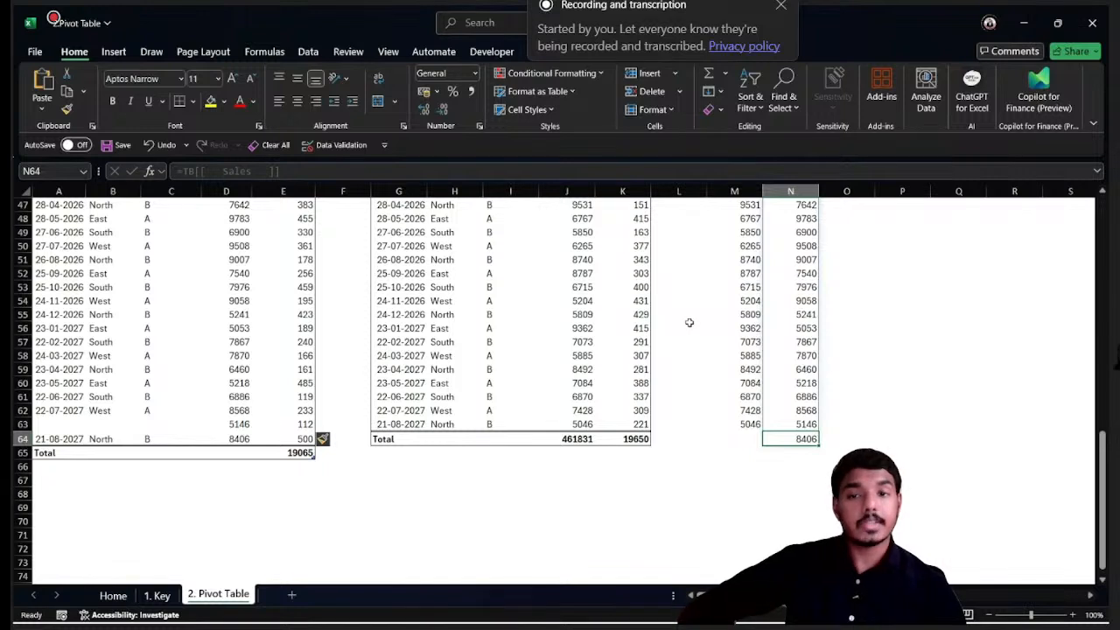
{"action": "left_click", "coordinate": [585, 422]}
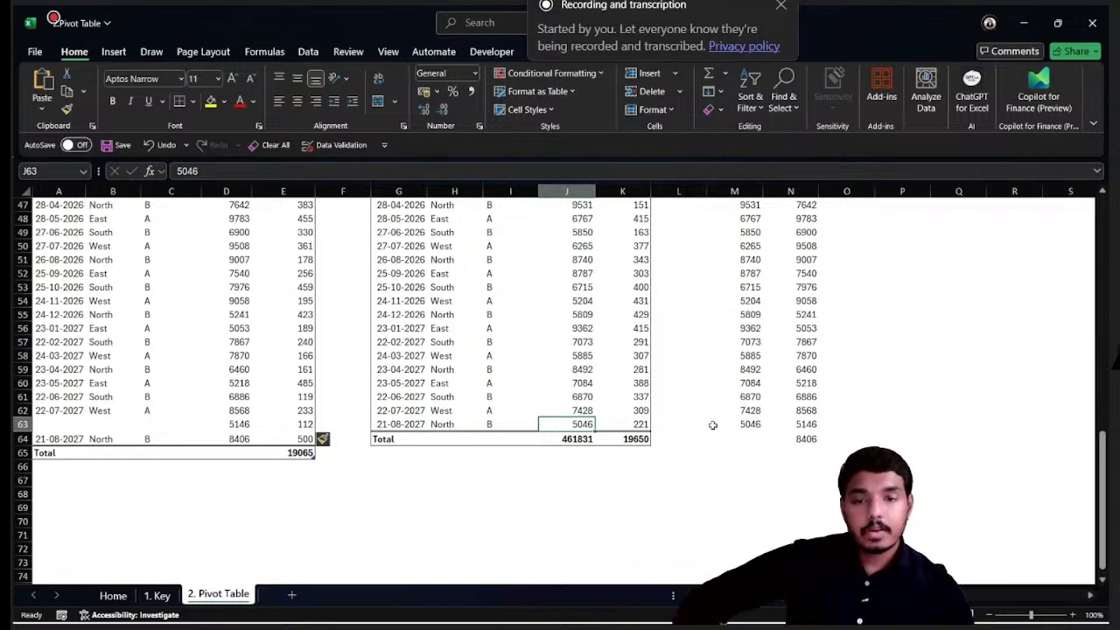
{"action": "left_click", "coordinate": [798, 437]}
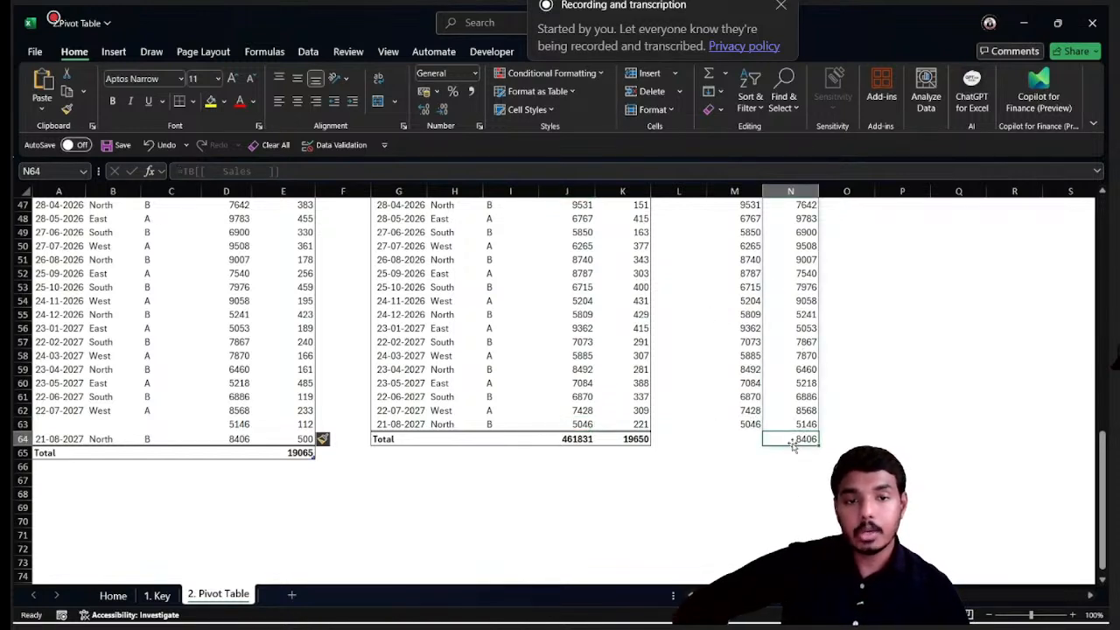
Trace the range referenced by M2's formula down the copied Sales column, leaving the formula as it is
{"action": "left_click", "coordinate": [737, 422]}
{"action": "key", "text": "ctrl+shift+Up"}
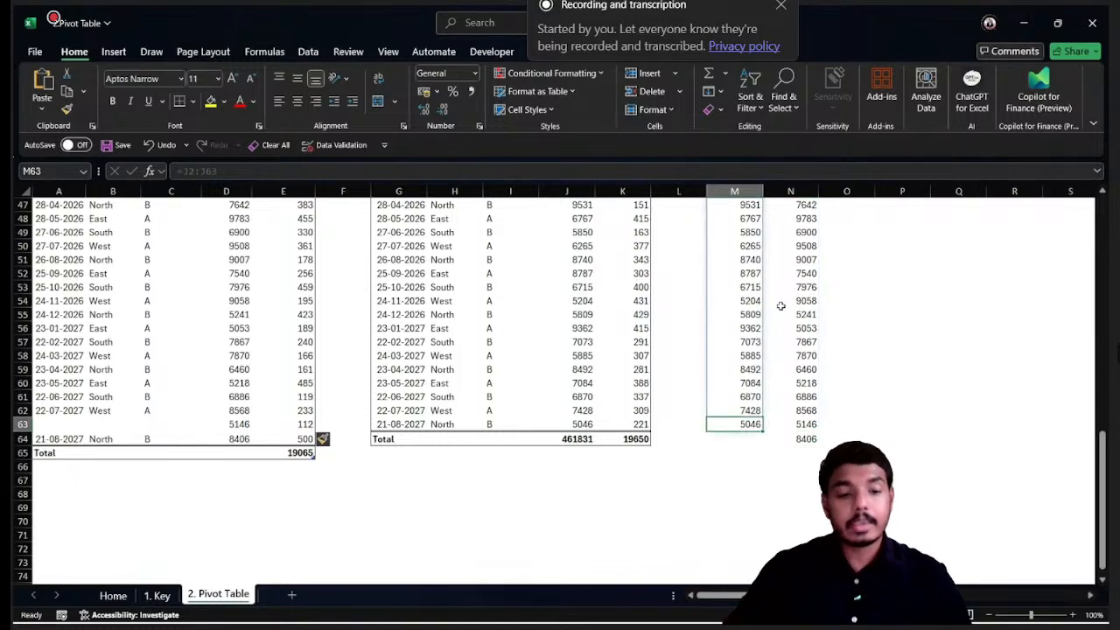
{"action": "key", "text": "ctrl+Up"}
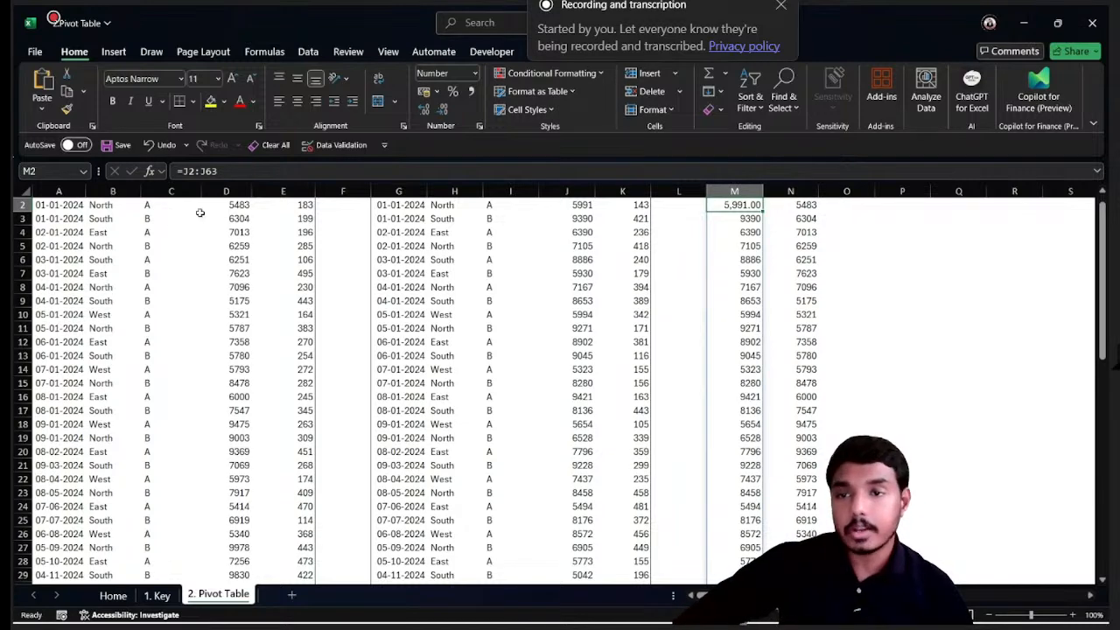
{"action": "left_click", "coordinate": [238, 171]}
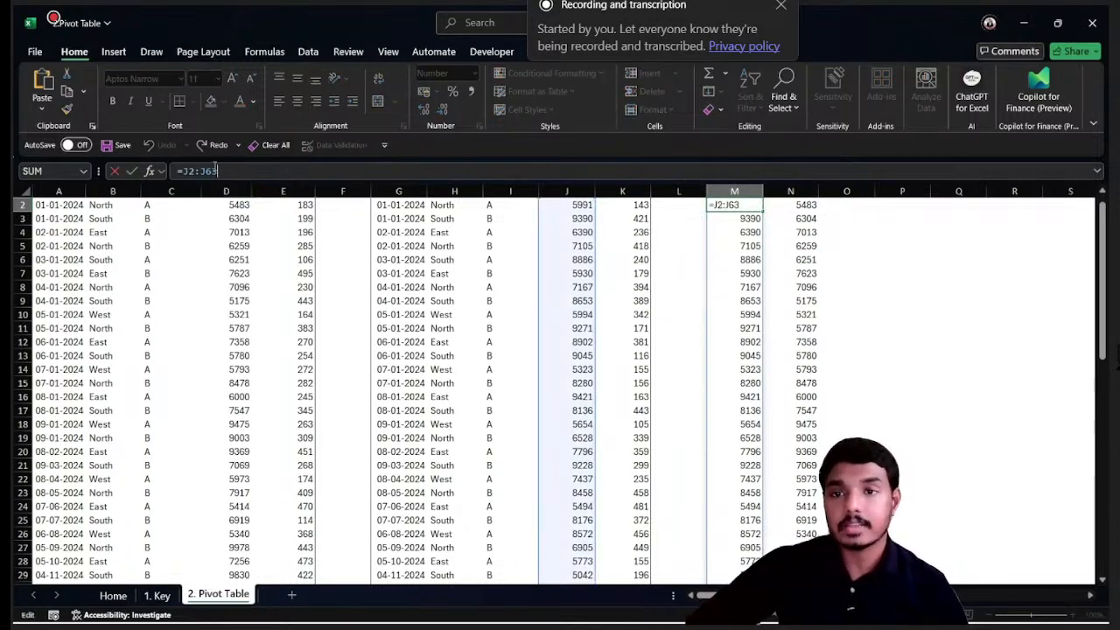
{"action": "scroll", "coordinate": [594, 273], "scroll_direction": "up", "scroll_amount": 1}
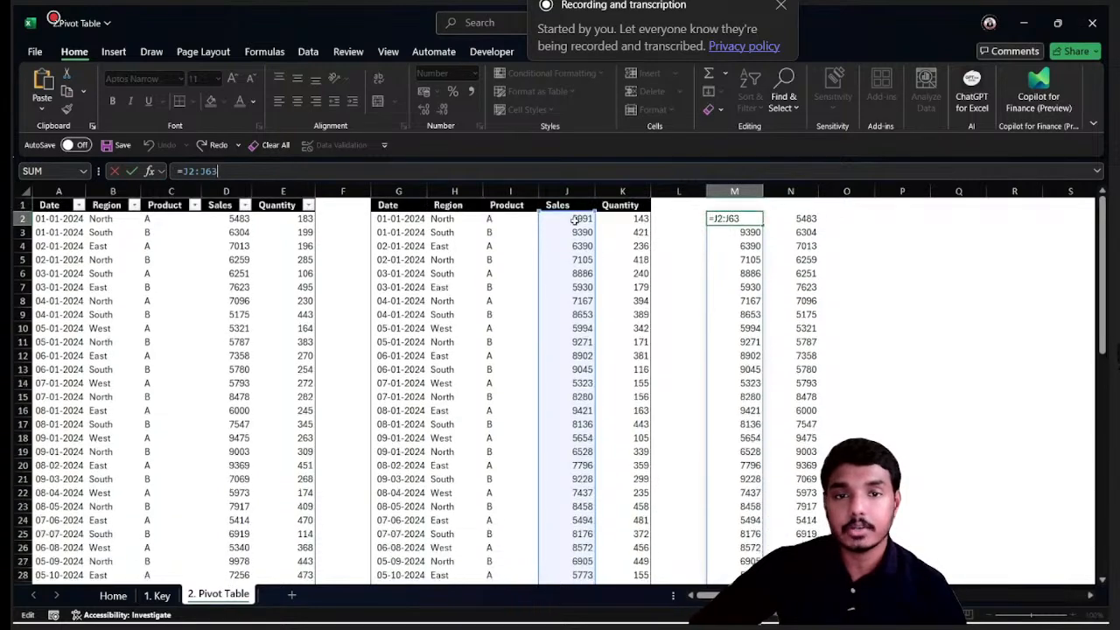
{"action": "scroll", "coordinate": [554, 434], "scroll_direction": "down", "scroll_amount": 16}
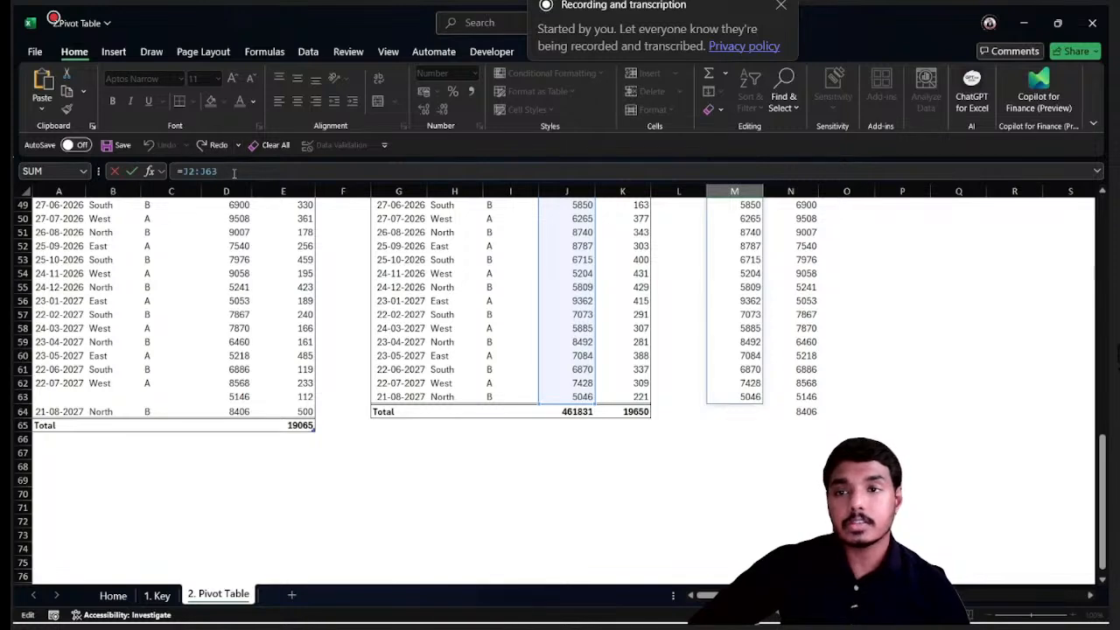
{"action": "left_click_drag", "start_coordinate": [234, 172], "coordinate": [182, 172]}
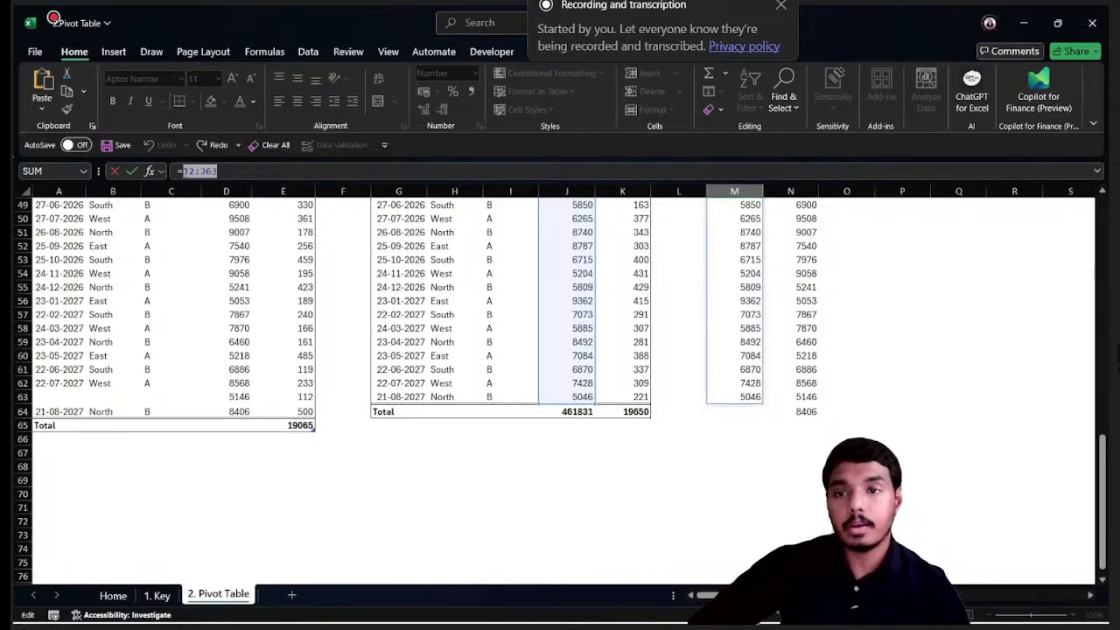
{"action": "key", "text": "Escape"}
Check the structured reference to the table's Sales column in N2
{"action": "left_click", "coordinate": [809, 263]}
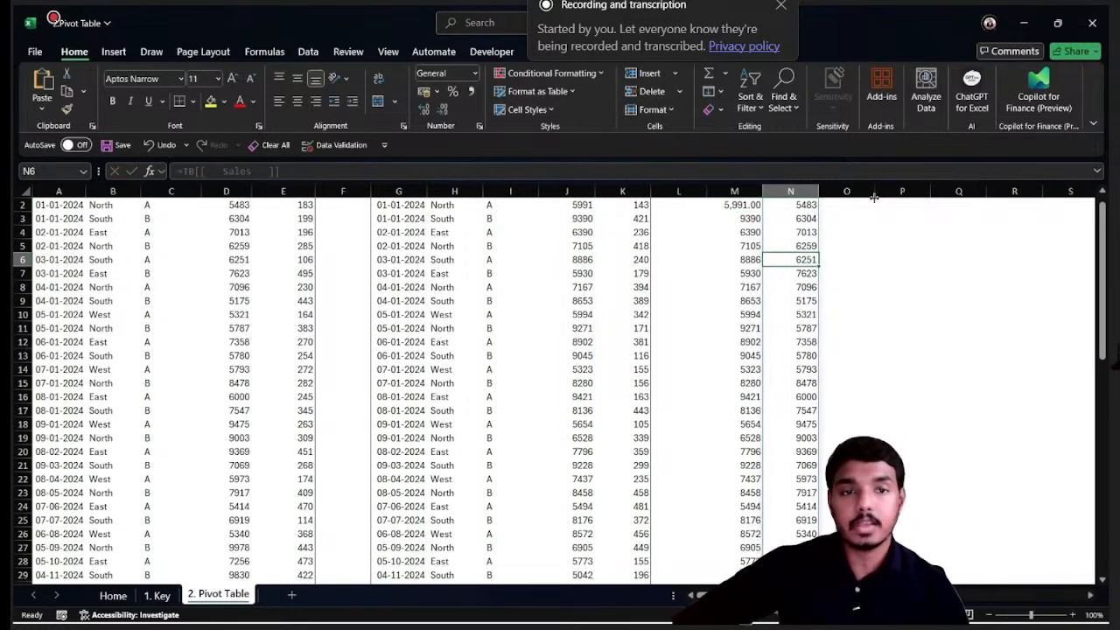
{"action": "scroll", "coordinate": [827, 231], "scroll_direction": "up", "scroll_amount": 1}
{"action": "left_click", "coordinate": [792, 218]}
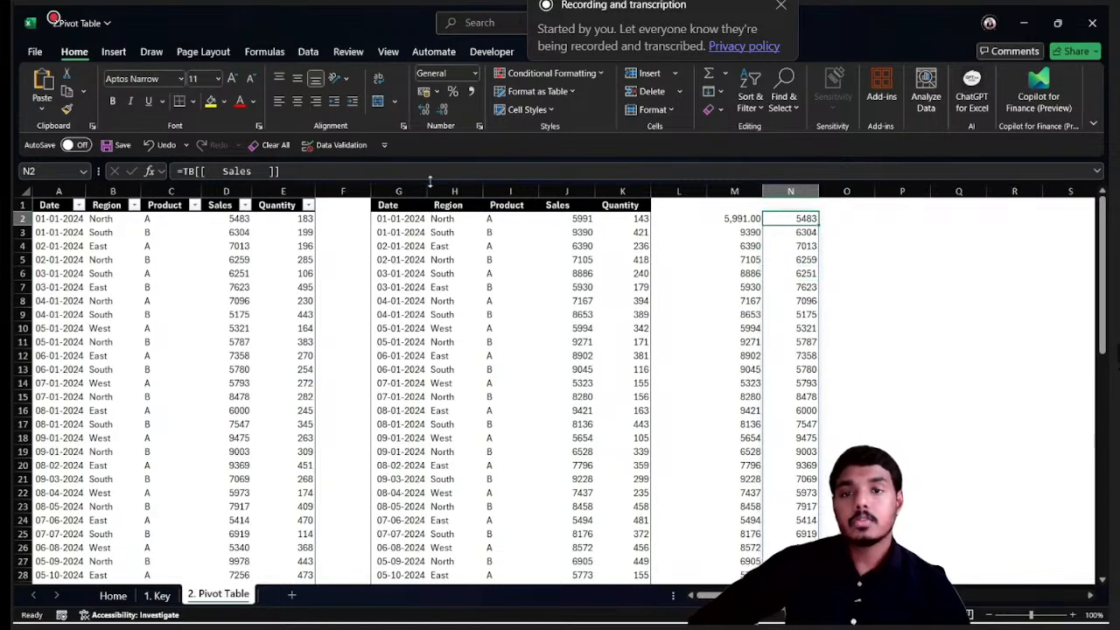
Clear all contents and formatting from columns G through O, covering the copied range and the spilled formulas
{"action": "left_click_drag", "start_coordinate": [398, 183], "coordinate": [839, 180]}
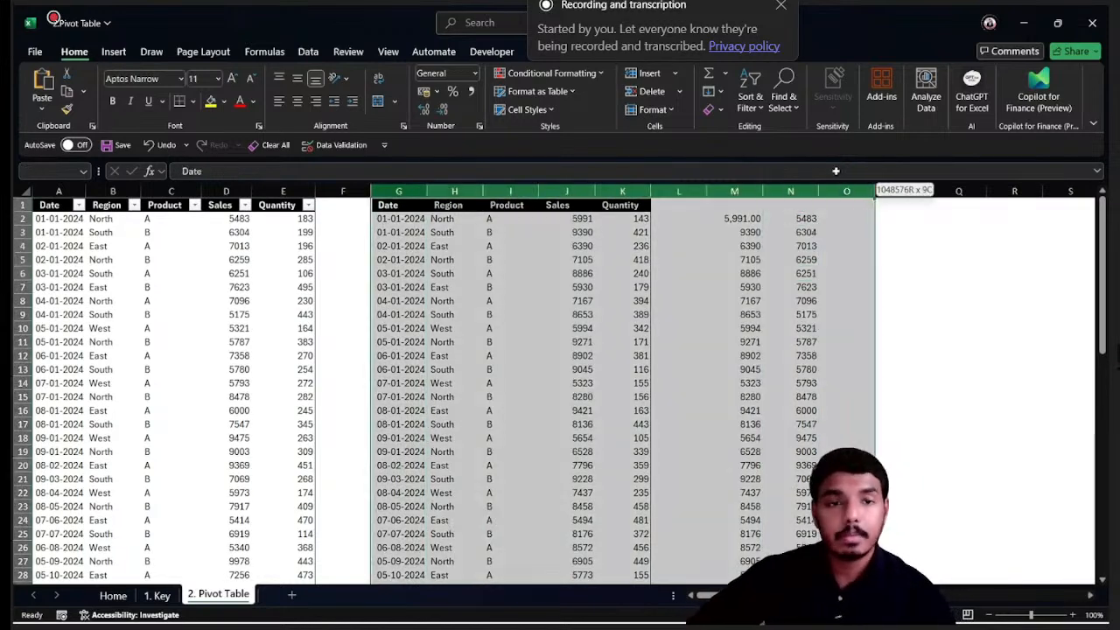
{"action": "left_click", "coordinate": [268, 146]}
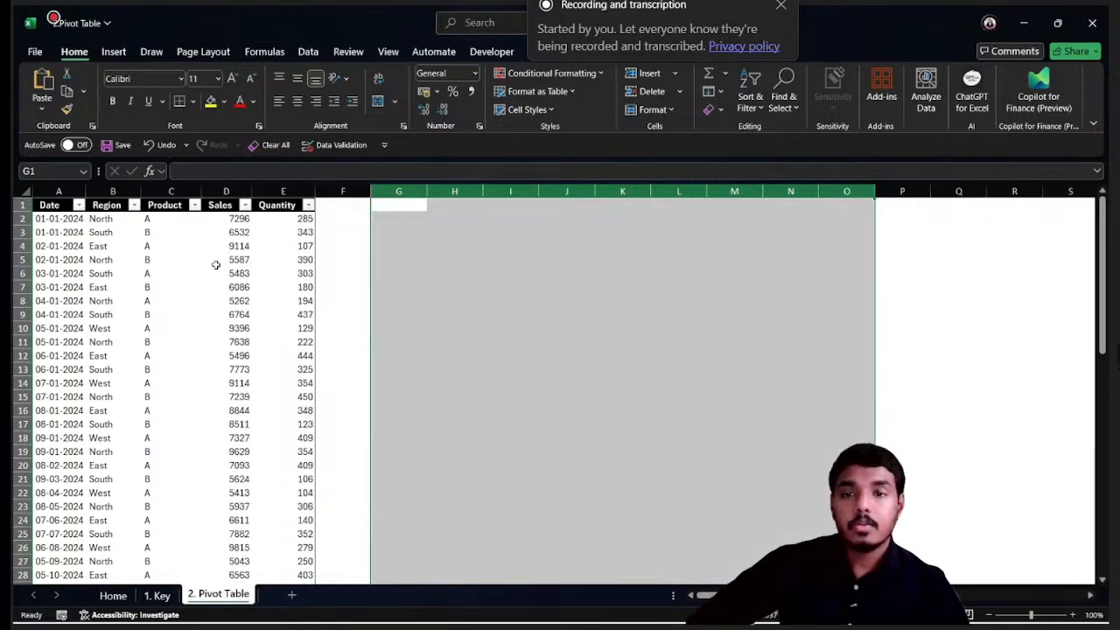
{"action": "left_click", "coordinate": [510, 220]}
{"action": "left_click", "coordinate": [394, 230]}
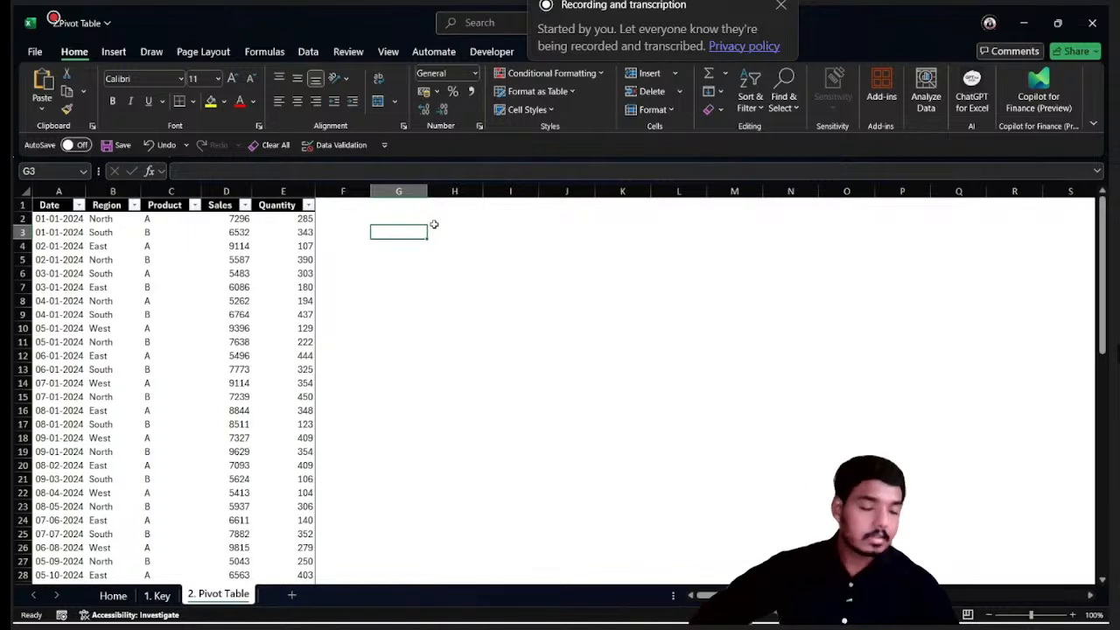
Review the extent of the sales table by selecting its data from A2 to the end
{"action": "left_click", "coordinate": [145, 263]}
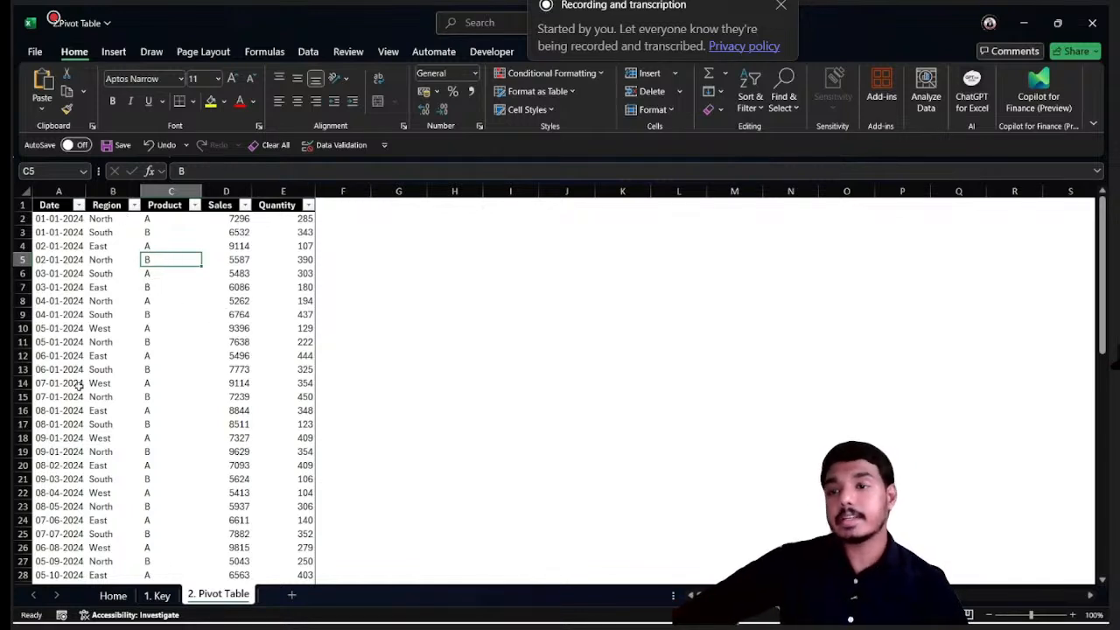
{"action": "left_click", "coordinate": [59, 218]}
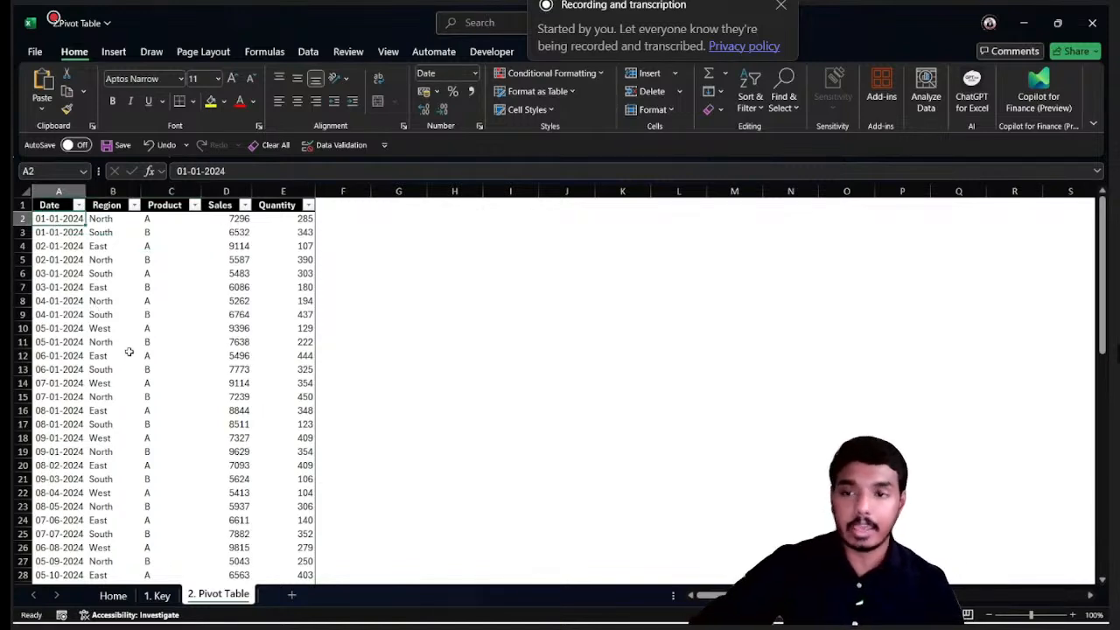
{"action": "key", "text": "ctrl+shift+End"}
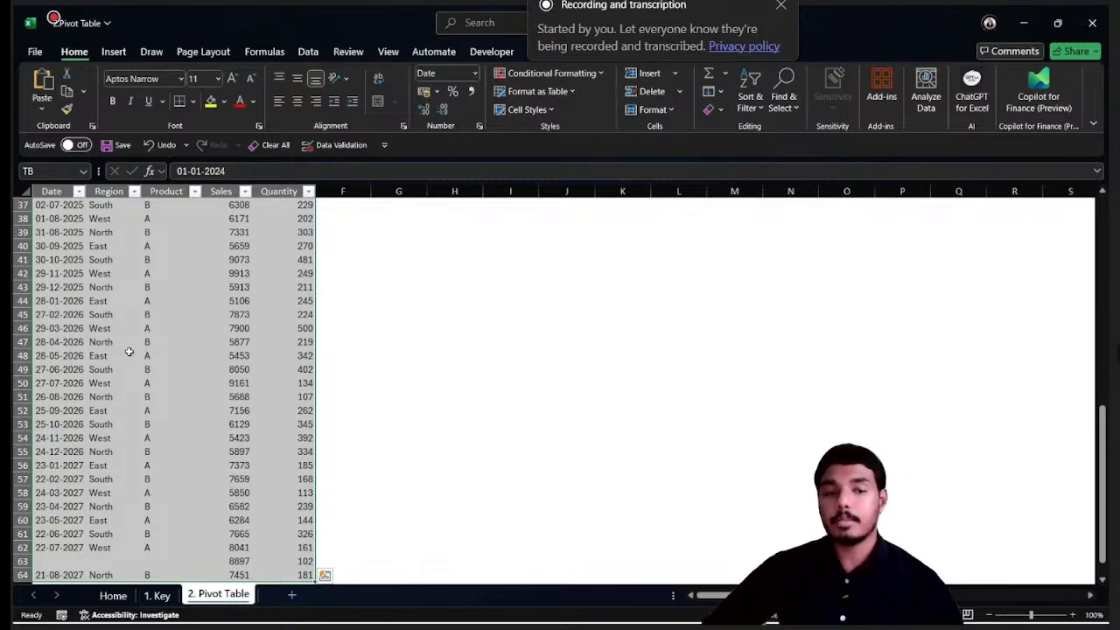
{"action": "left_click", "coordinate": [149, 273]}
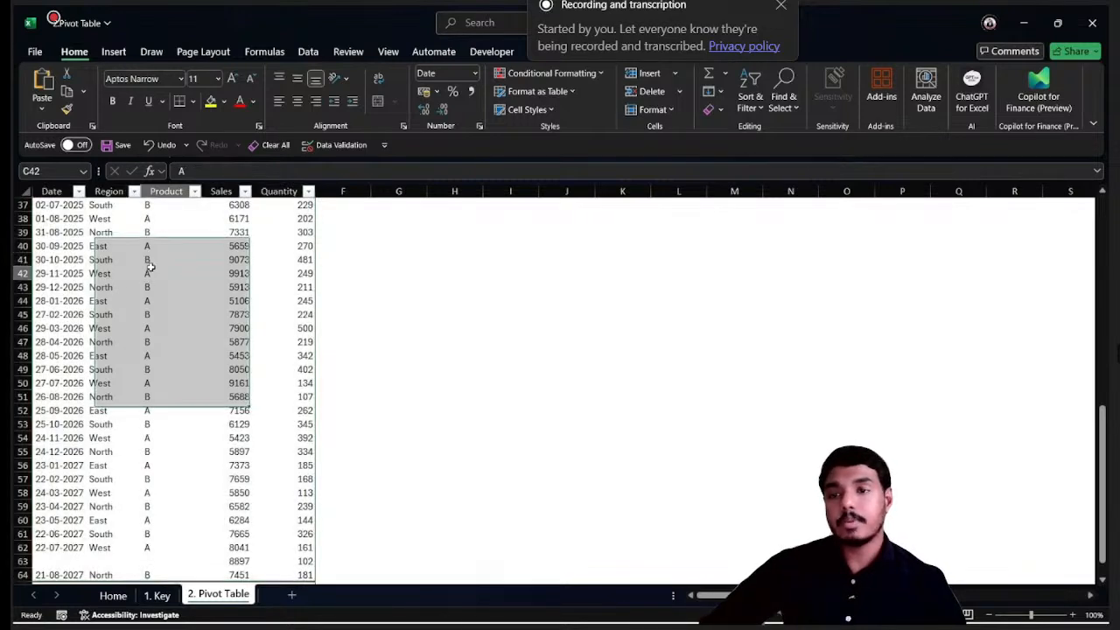
Delete the partly blank record in row 63 of the sales table
{"action": "left_click", "coordinate": [97, 563]}
{"action": "key", "text": "shift+space"}
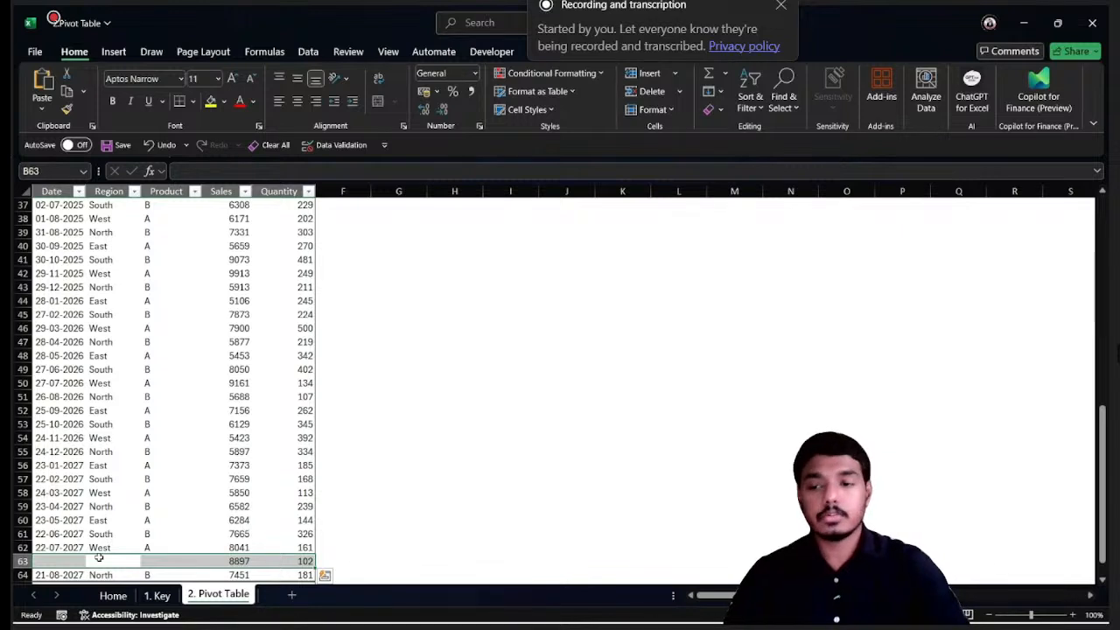
{"action": "key", "text": "ctrl+q"}
{"action": "key", "text": "Escape"}
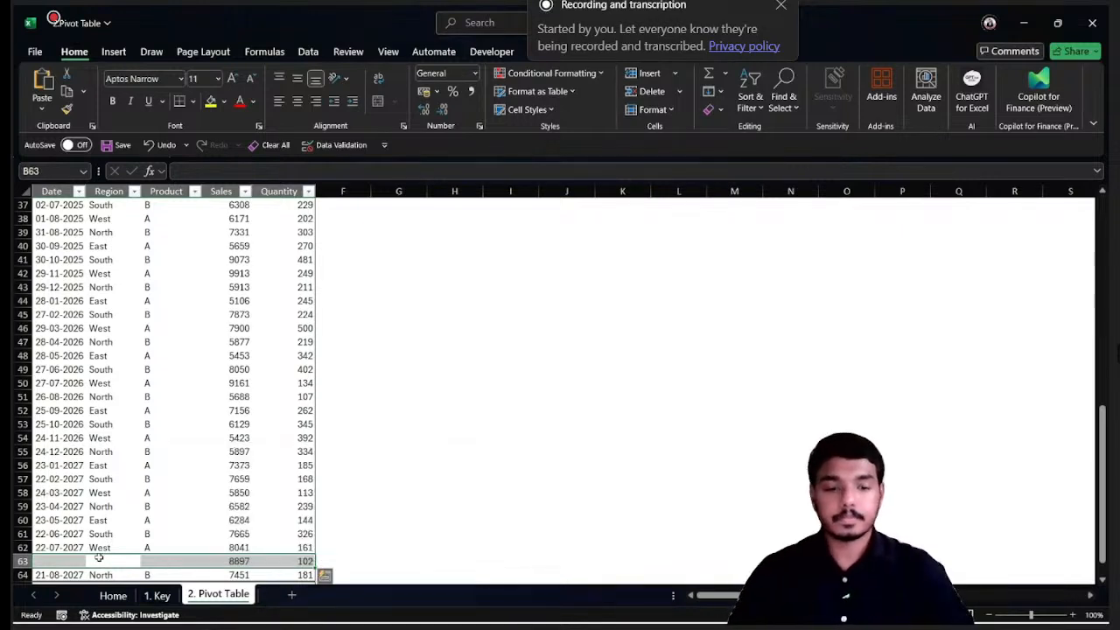
{"action": "key", "text": "ctrl+minus"}
Start a PivotTable from the sales table and move its settings dialog clear of columns G to I
{"action": "left_click", "coordinate": [139, 400]}
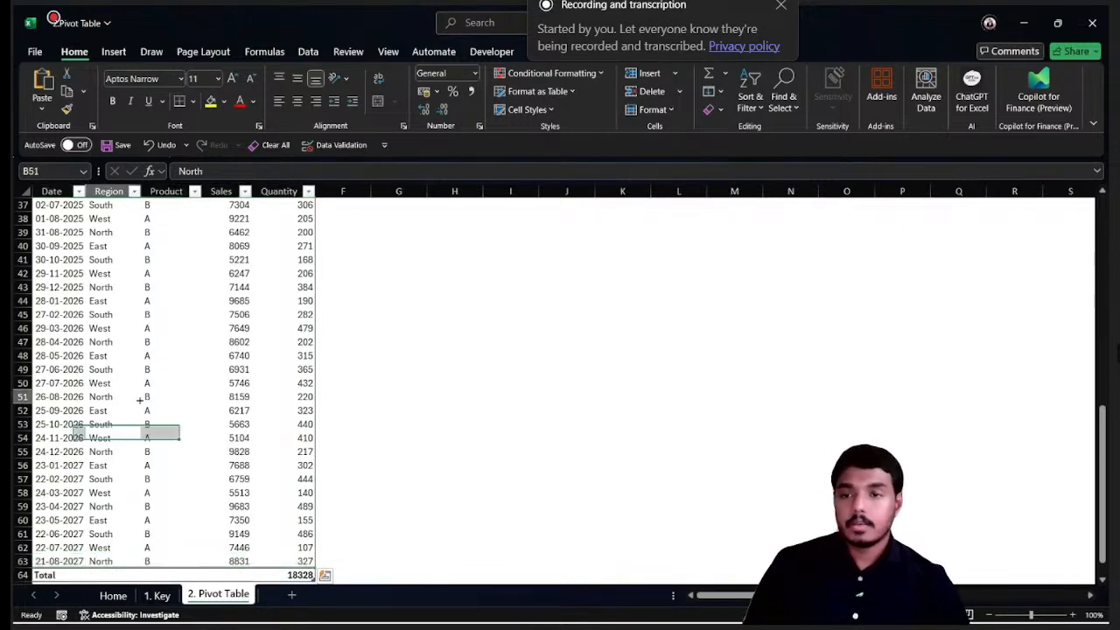
{"action": "left_click", "coordinate": [124, 248]}
{"action": "left_click", "coordinate": [186, 247]}
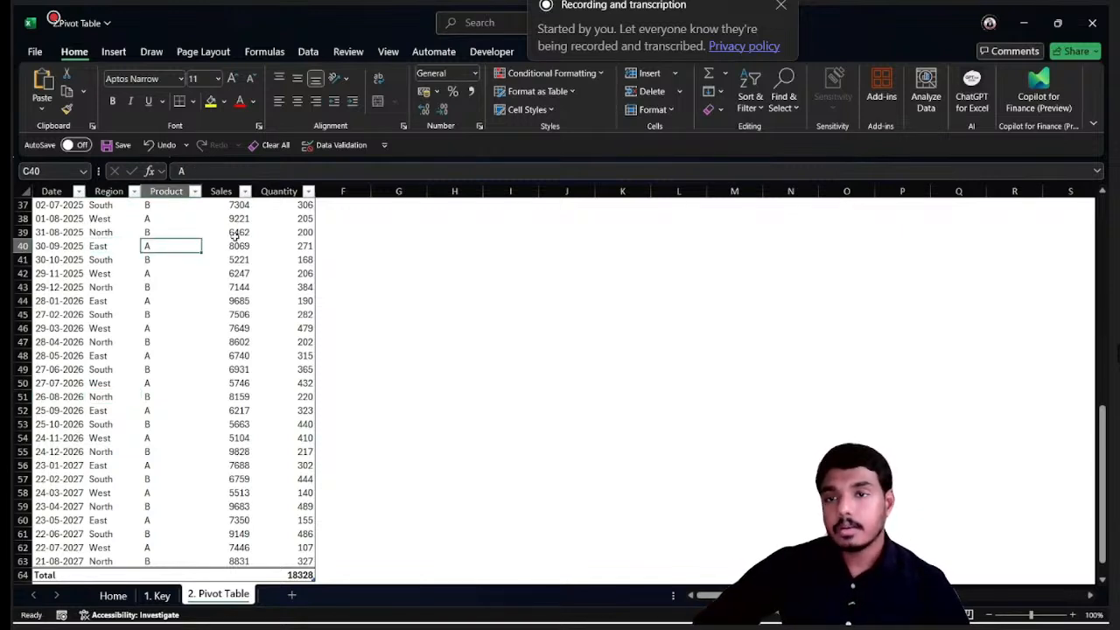
{"action": "left_click", "coordinate": [235, 236]}
{"action": "left_click", "coordinate": [113, 53]}
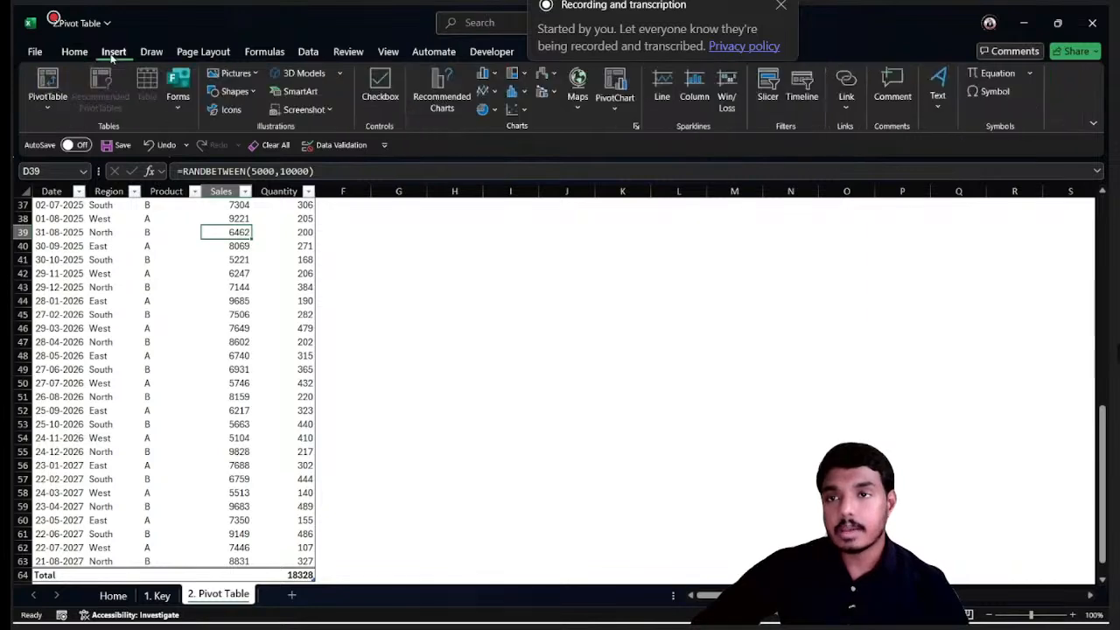
{"action": "left_click", "coordinate": [48, 83]}
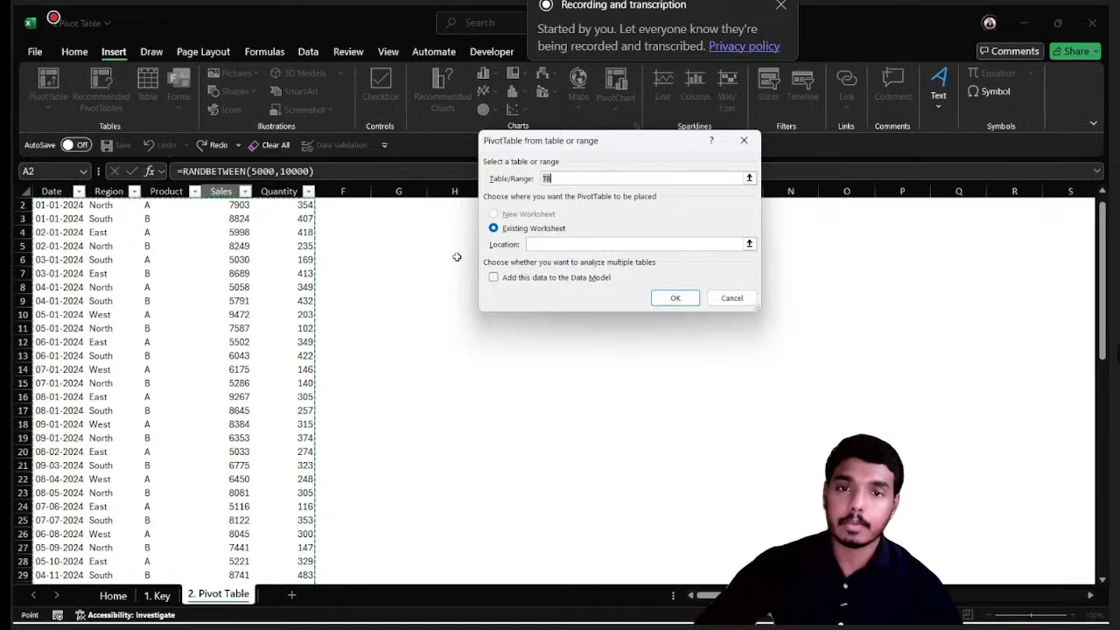
{"action": "left_click_drag", "start_coordinate": [548, 144], "coordinate": [696, 150]}
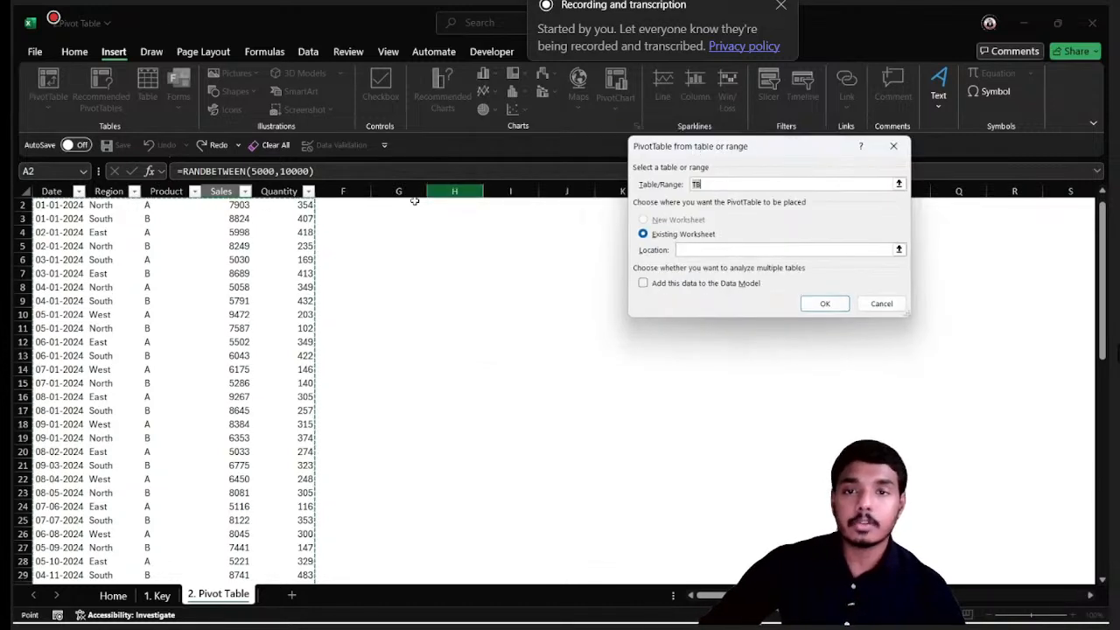
Keep TB as the PivotTable's source and place the report on the existing worksheet at cell H2
{"action": "left_click", "coordinate": [463, 202]}
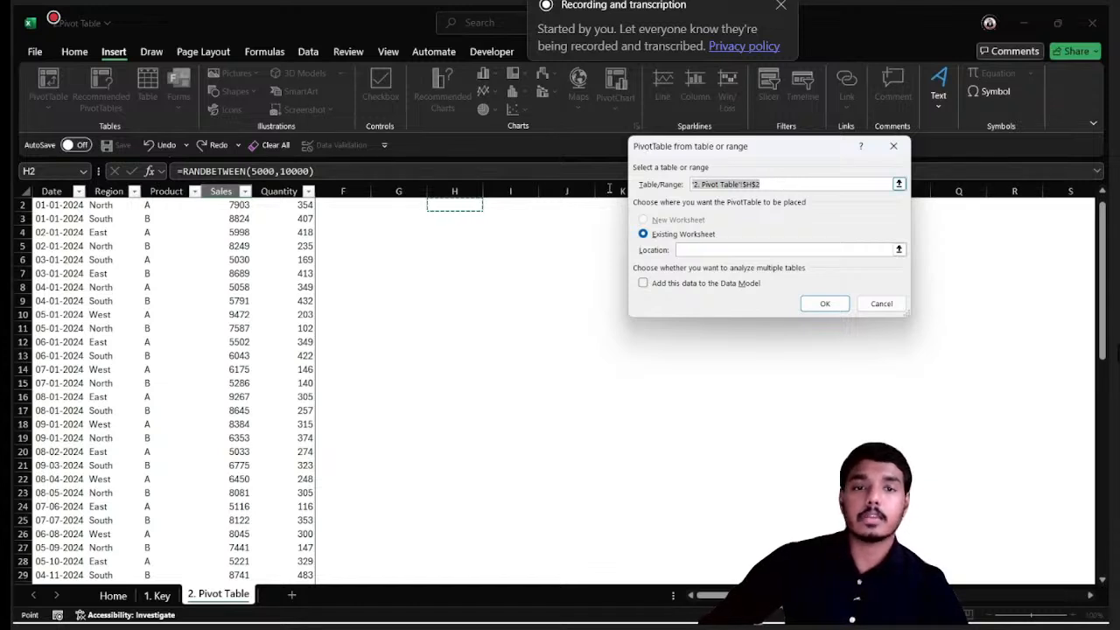
{"action": "left_click", "coordinate": [129, 289]}
{"action": "left_click", "coordinate": [680, 251]}
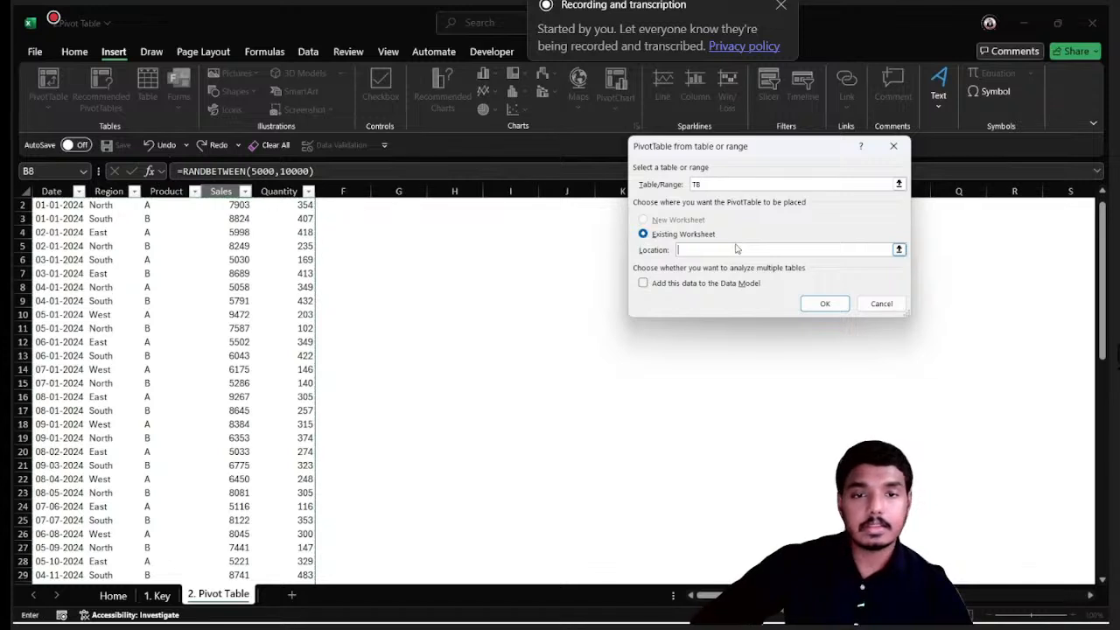
{"action": "left_click", "coordinate": [456, 207]}
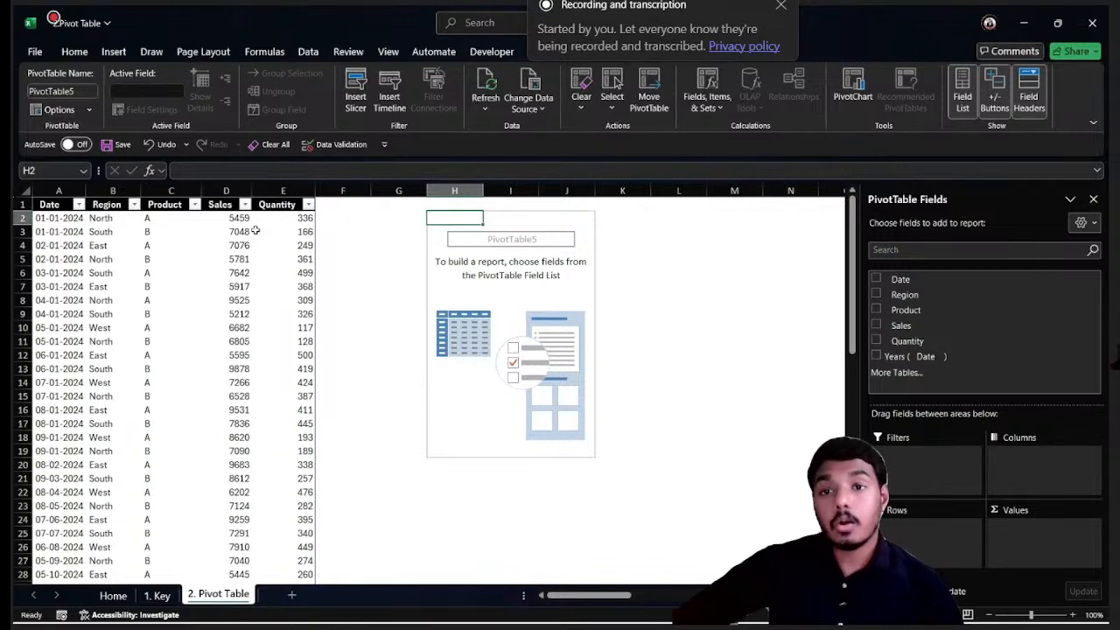
Check how the field list behaves with a cell outside the empty PivotTable selected and with H2 inside it selected
{"action": "left_click", "coordinate": [278, 207]}
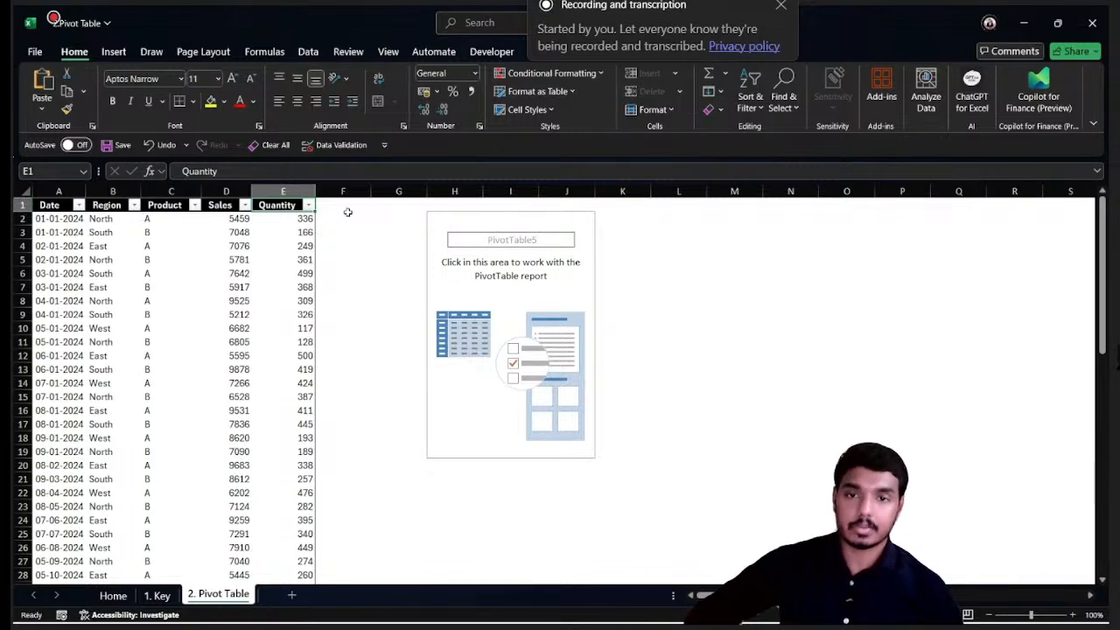
{"action": "left_click", "coordinate": [468, 223]}
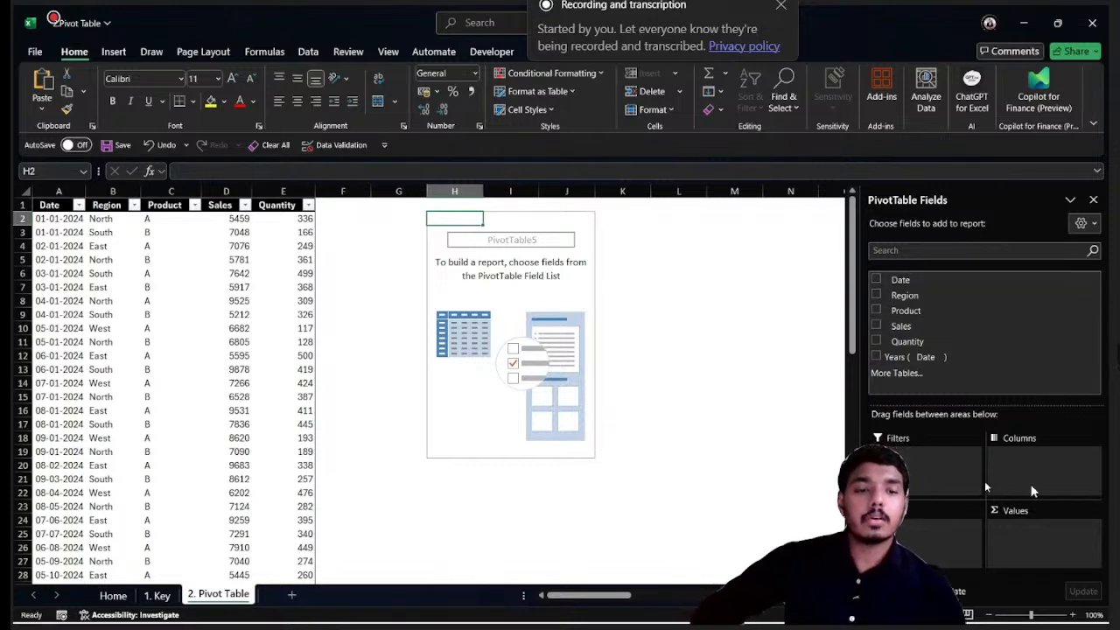
{"action": "left_click", "coordinate": [900, 479]}
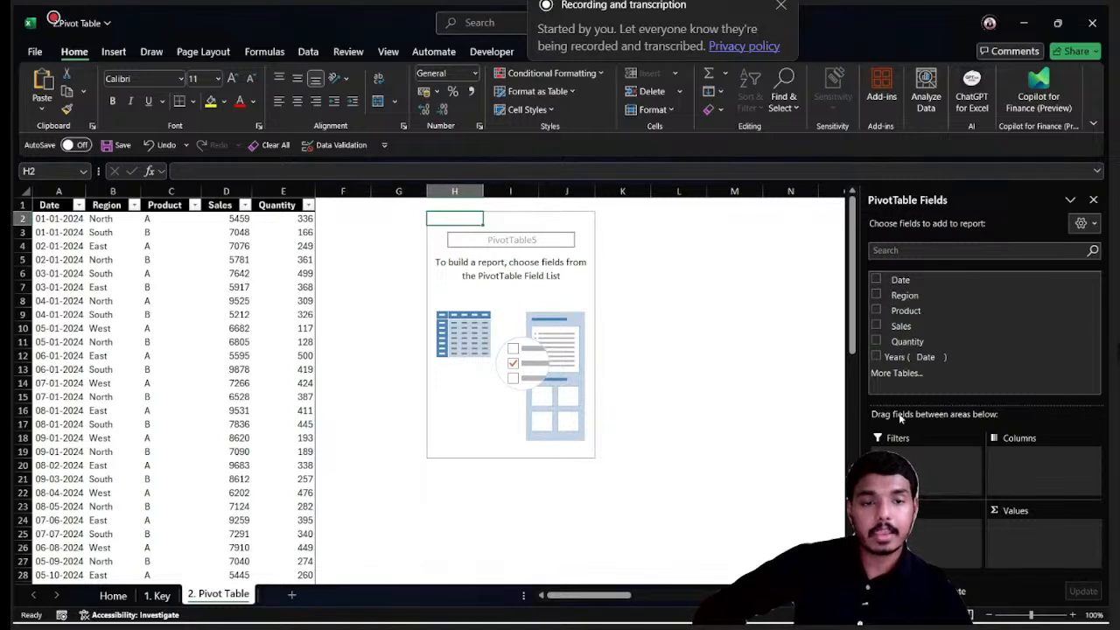
Add the Region field to the PivotTable's filters and move it on to the columns area
{"action": "left_click_drag", "start_coordinate": [905, 295], "coordinate": [930, 466]}
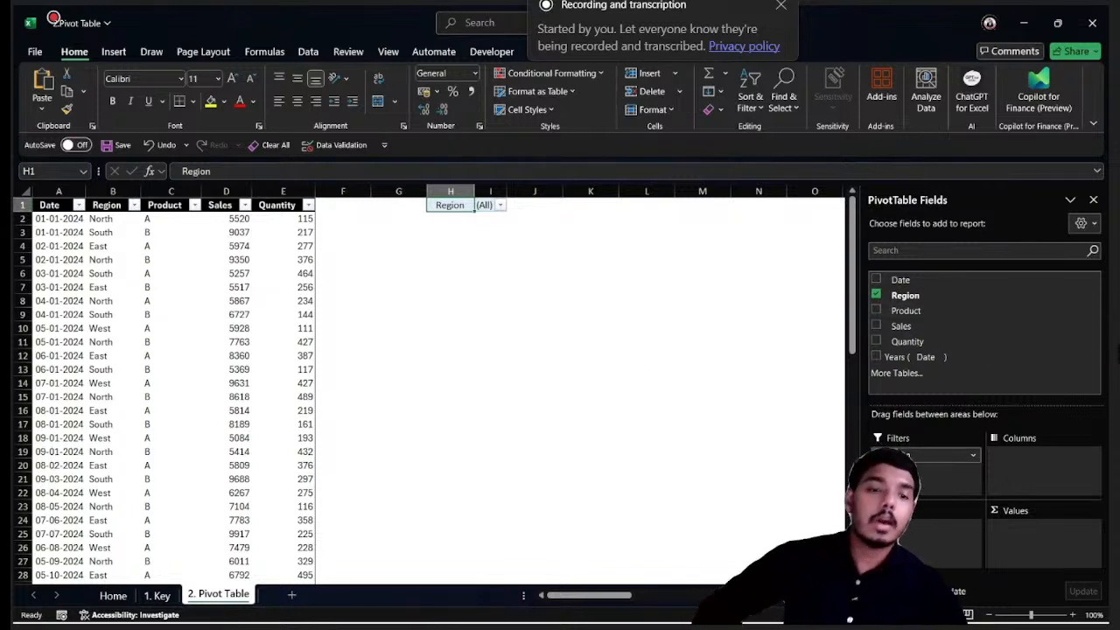
{"action": "left_click_drag", "start_coordinate": [928, 455], "coordinate": [1016, 460]}
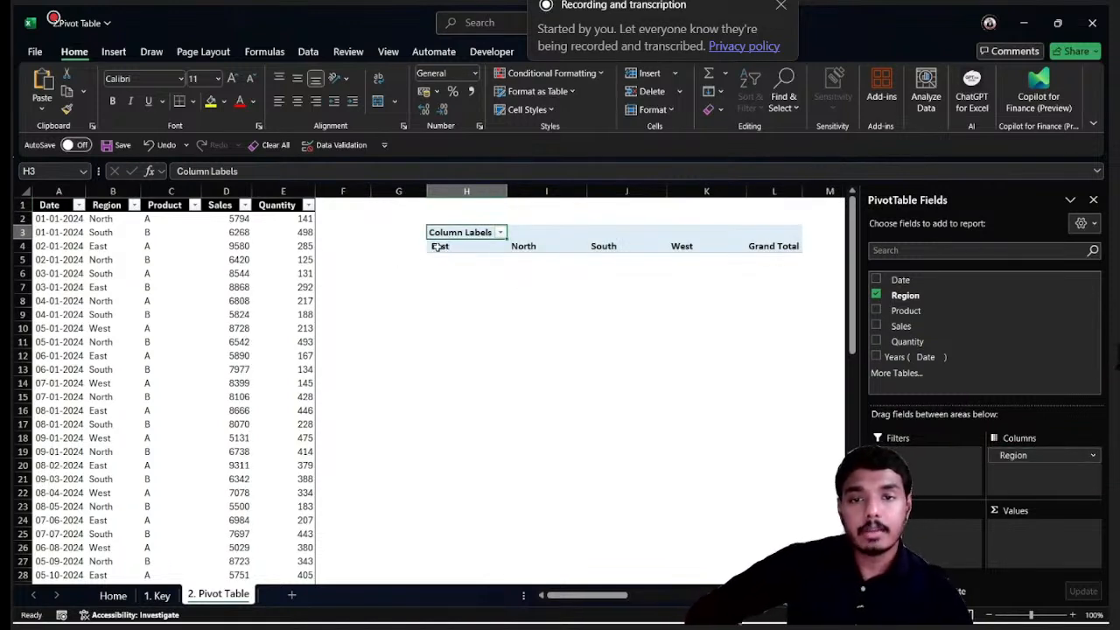
Compare the PivotTable's region column labels with the repeated entries in the source table's Region column
{"action": "left_click_drag", "start_coordinate": [431, 246], "coordinate": [702, 246]}
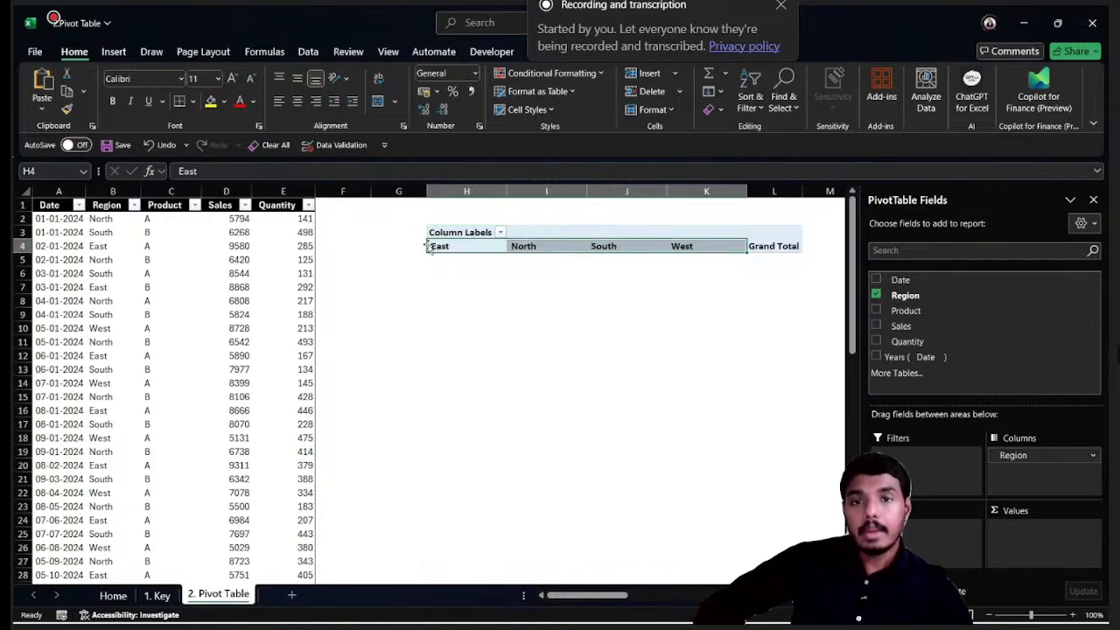
{"action": "left_click", "coordinate": [532, 246]}
{"action": "left_click", "coordinate": [632, 245]}
{"action": "left_click", "coordinate": [696, 247]}
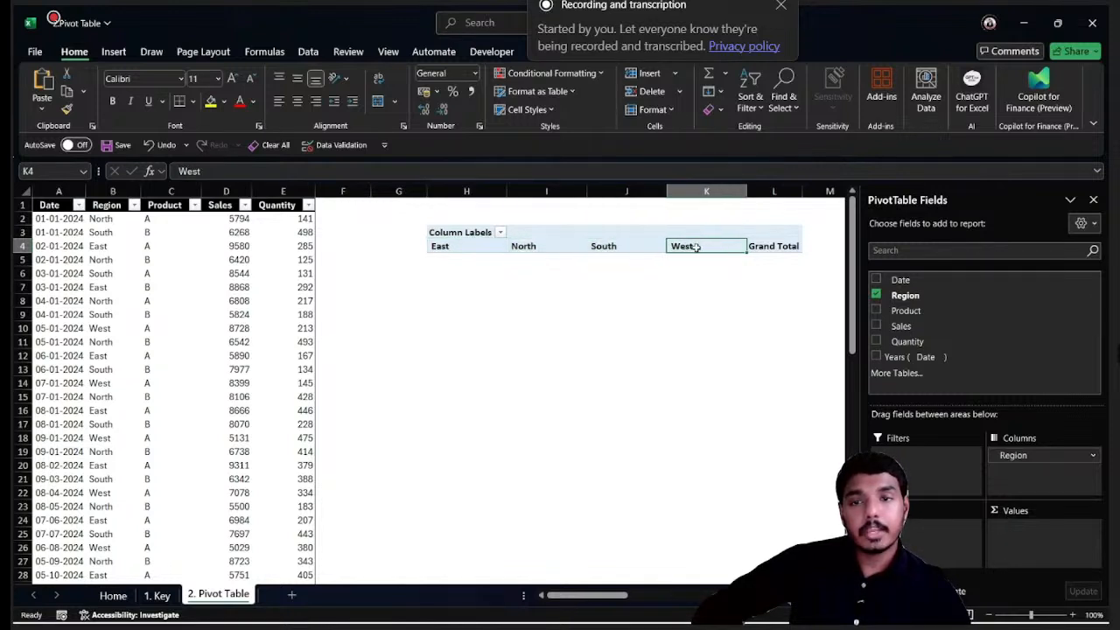
{"action": "left_click", "coordinate": [112, 246]}
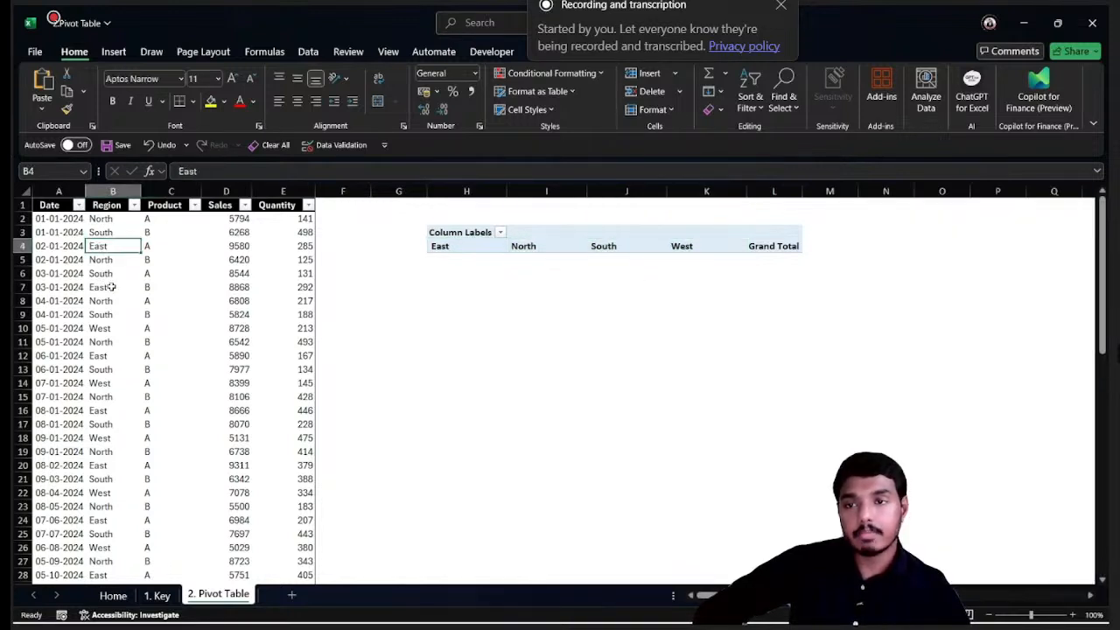
{"action": "left_click", "coordinate": [108, 339]}
{"action": "left_click", "coordinate": [110, 248]}
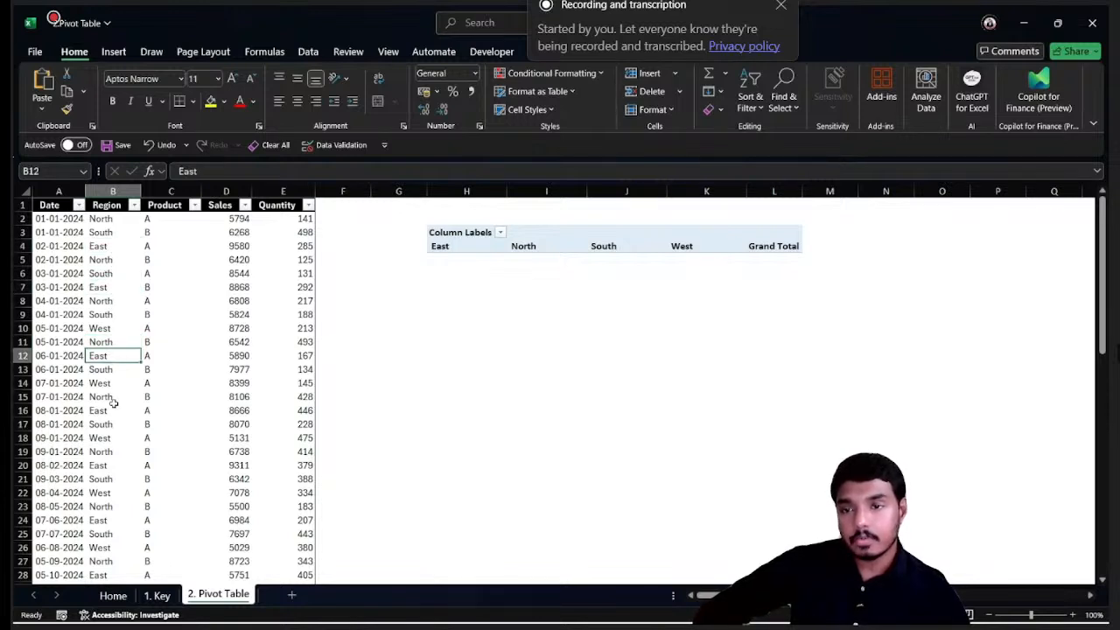
{"action": "left_click_drag", "start_coordinate": [118, 225], "coordinate": [109, 385]}
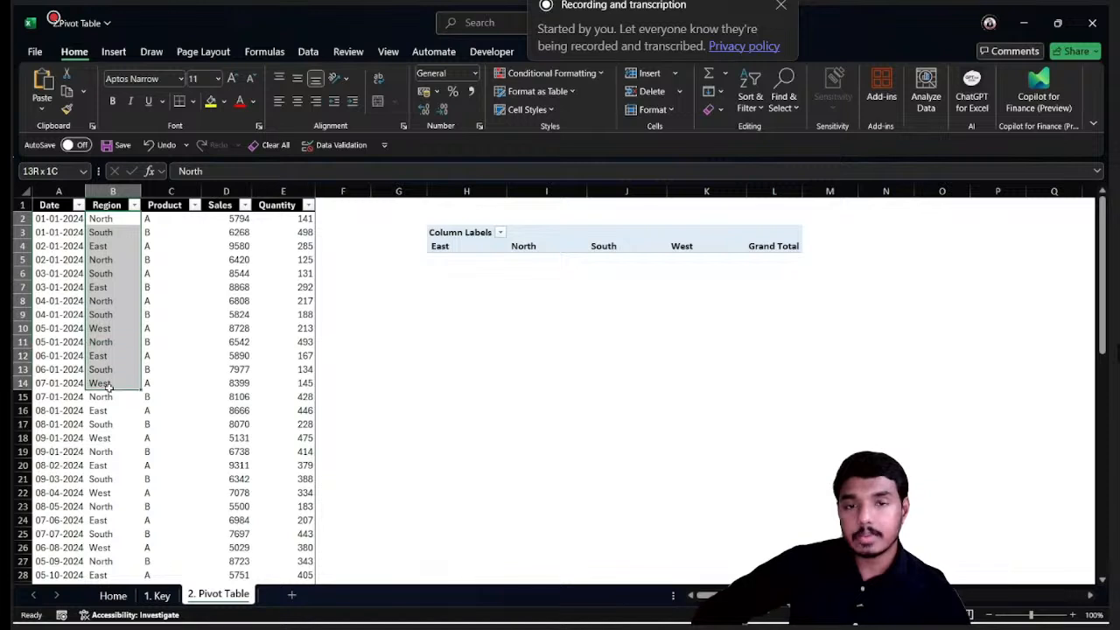
{"action": "left_click", "coordinate": [450, 247]}
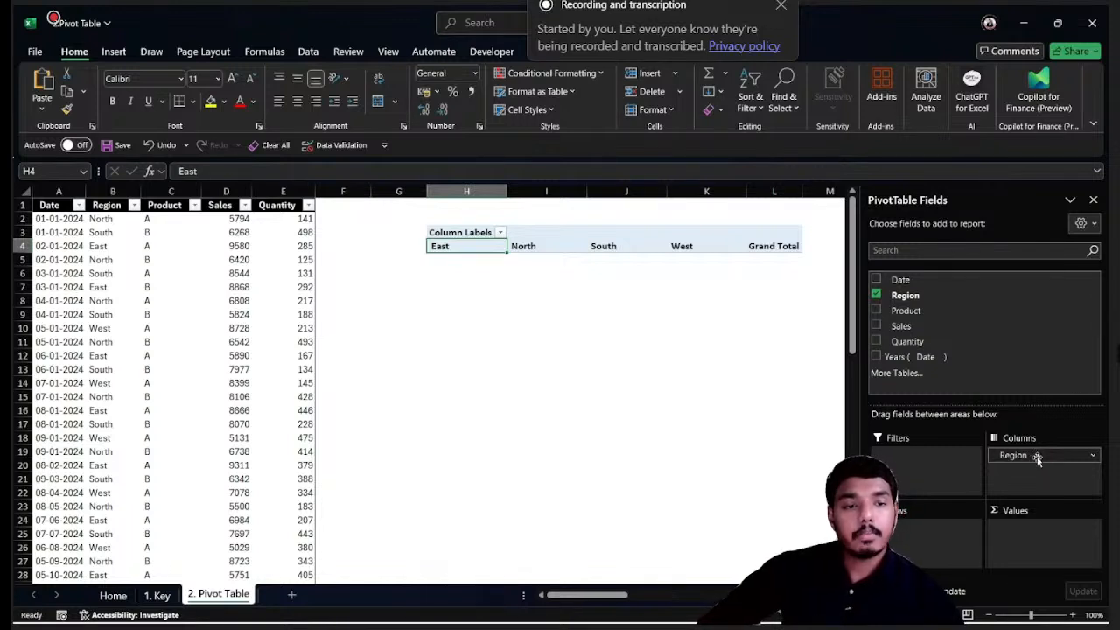
Move Region from the columns area to the rows area and look over its row labels
{"action": "left_click_drag", "start_coordinate": [1036, 459], "coordinate": [936, 523]}
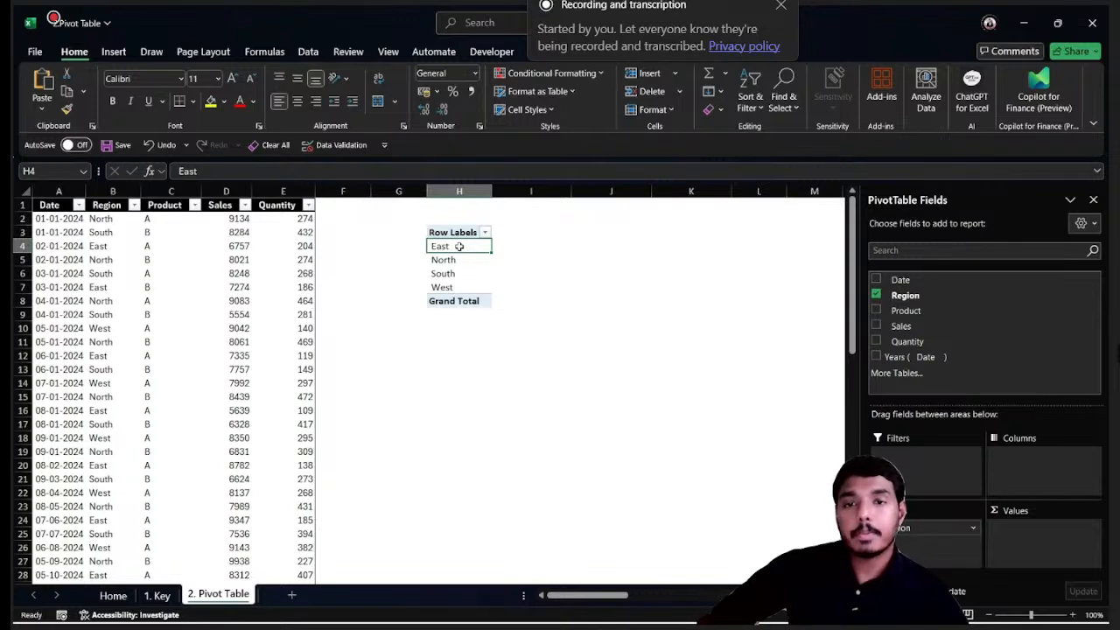
{"action": "left_click_drag", "start_coordinate": [458, 246], "coordinate": [454, 275]}
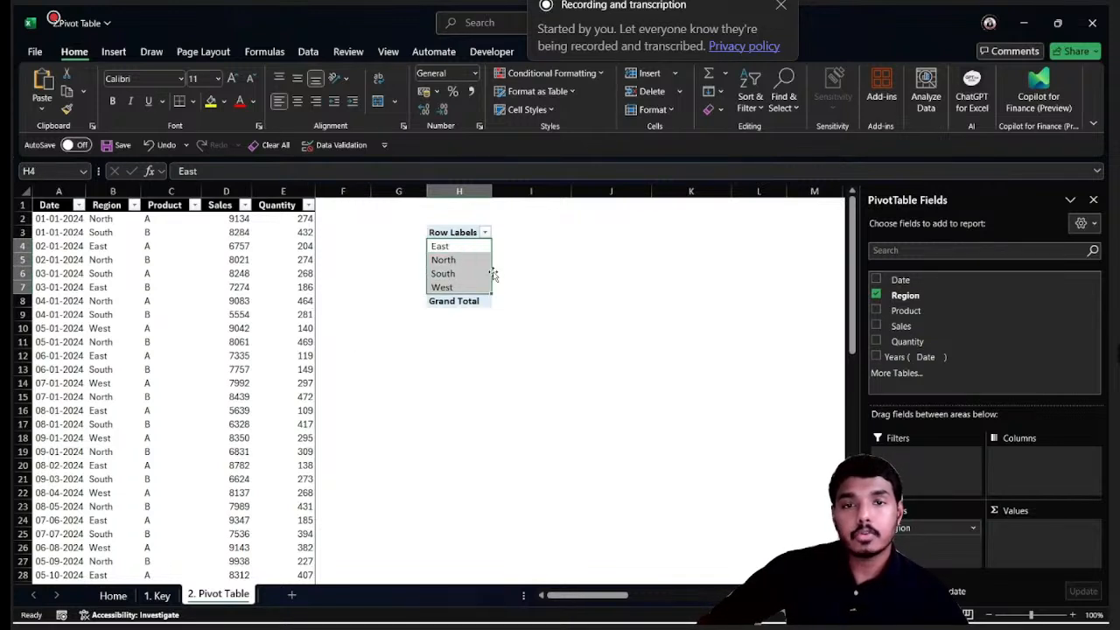
{"action": "left_click_drag", "start_coordinate": [507, 233], "coordinate": [626, 231]}
{"action": "left_click_drag", "start_coordinate": [464, 248], "coordinate": [463, 299]}
{"action": "left_click", "coordinate": [459, 260]}
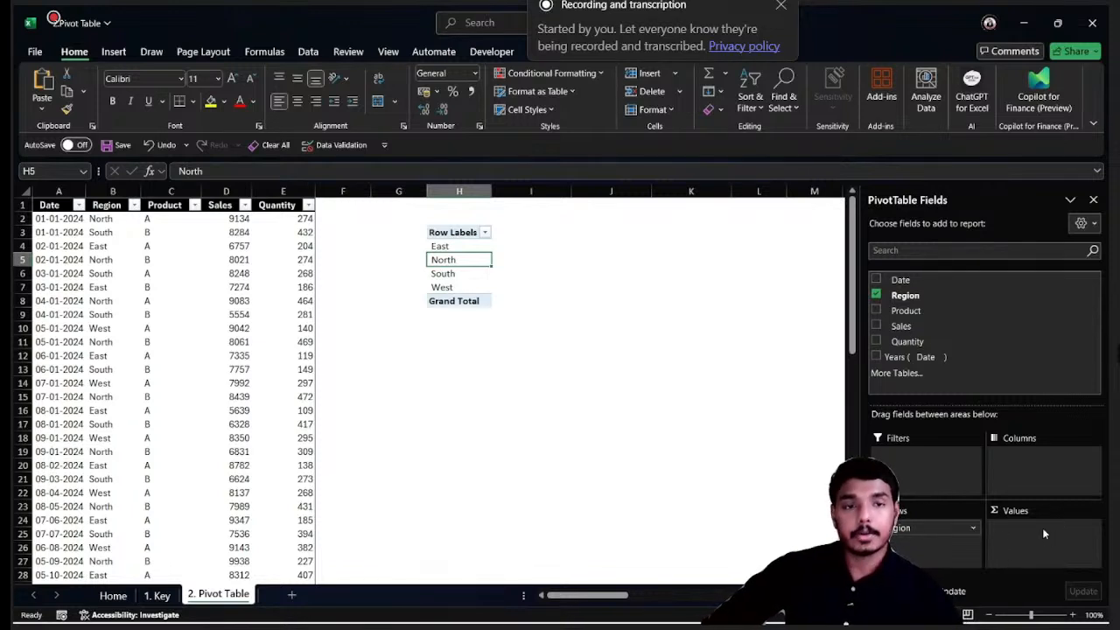
Try Region in the values area and compare its count with the source table's Region column
{"action": "left_click", "coordinate": [906, 529]}
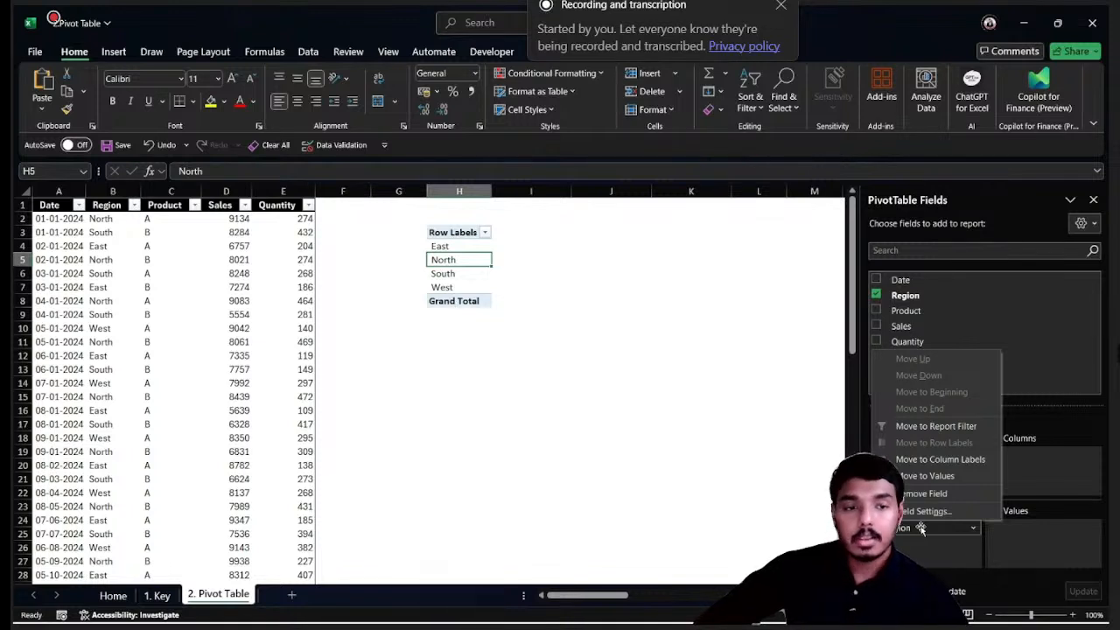
{"action": "left_click_drag", "start_coordinate": [910, 529], "coordinate": [1013, 537]}
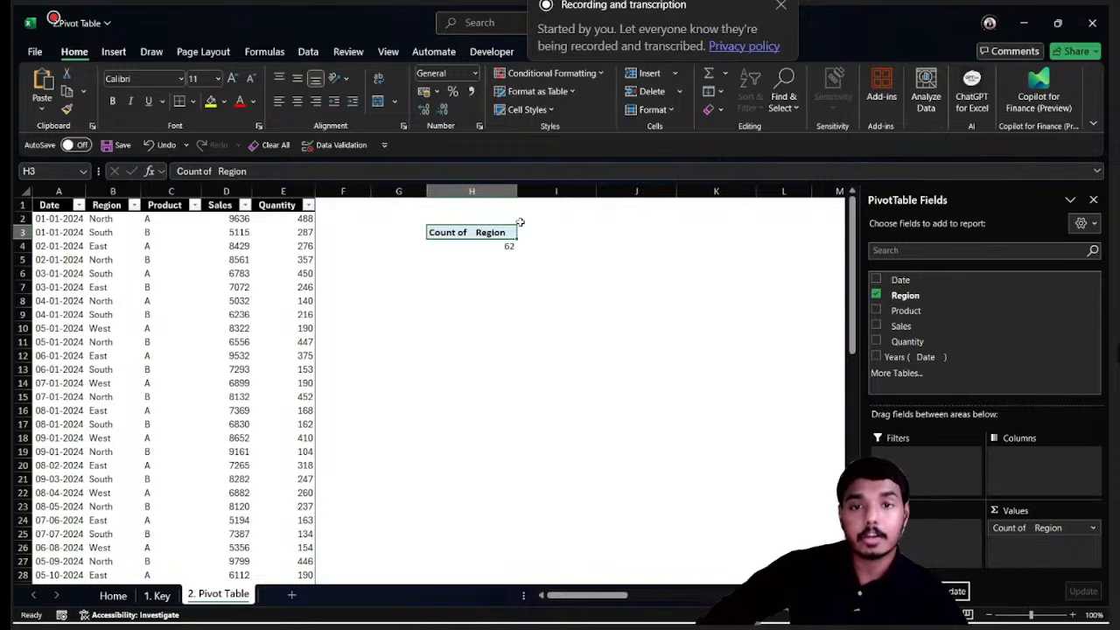
{"action": "mouse_move", "coordinate": [482, 250]}
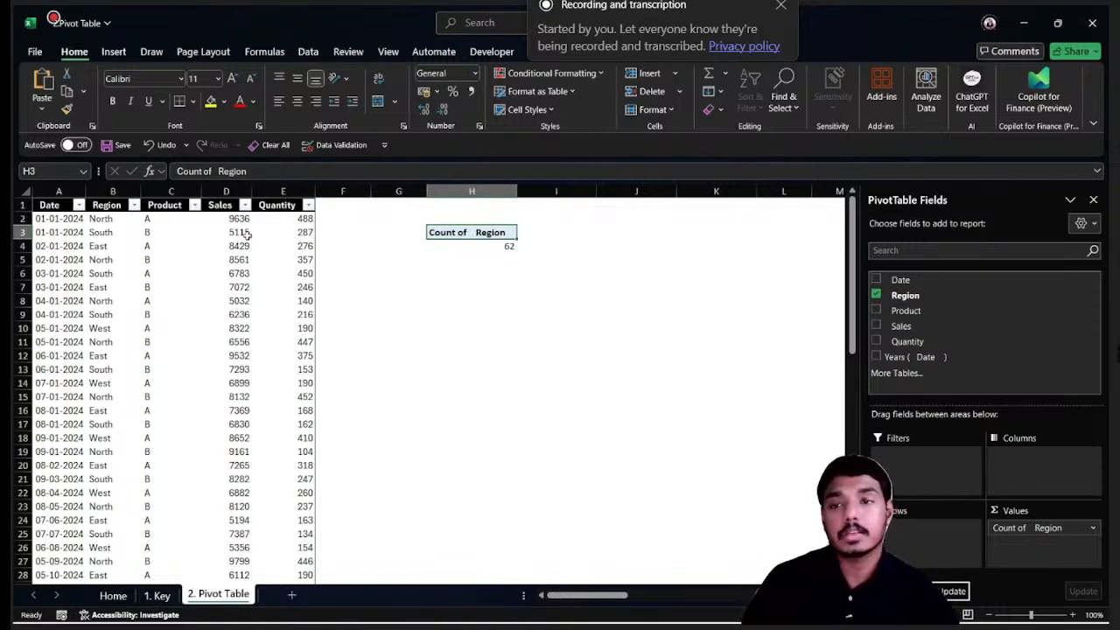
{"action": "left_click_drag", "start_coordinate": [110, 219], "coordinate": [109, 520]}
{"action": "left_click", "coordinate": [492, 246]}
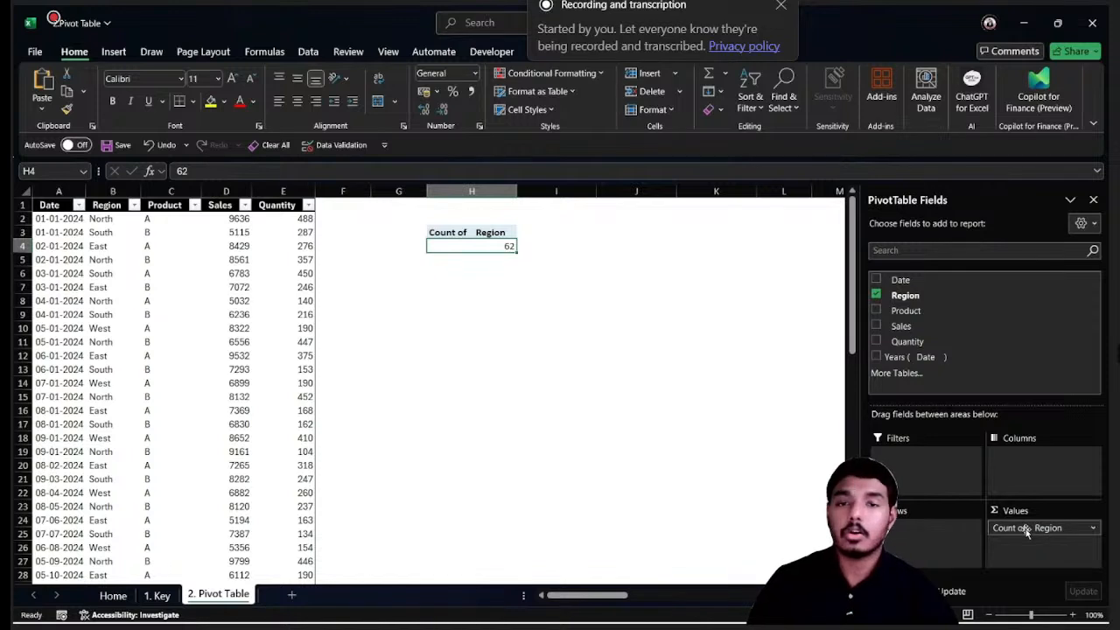
Return Region to the rows area and add Sales to the values area to sum sales per region
{"action": "left_click_drag", "start_coordinate": [1027, 531], "coordinate": [937, 534]}
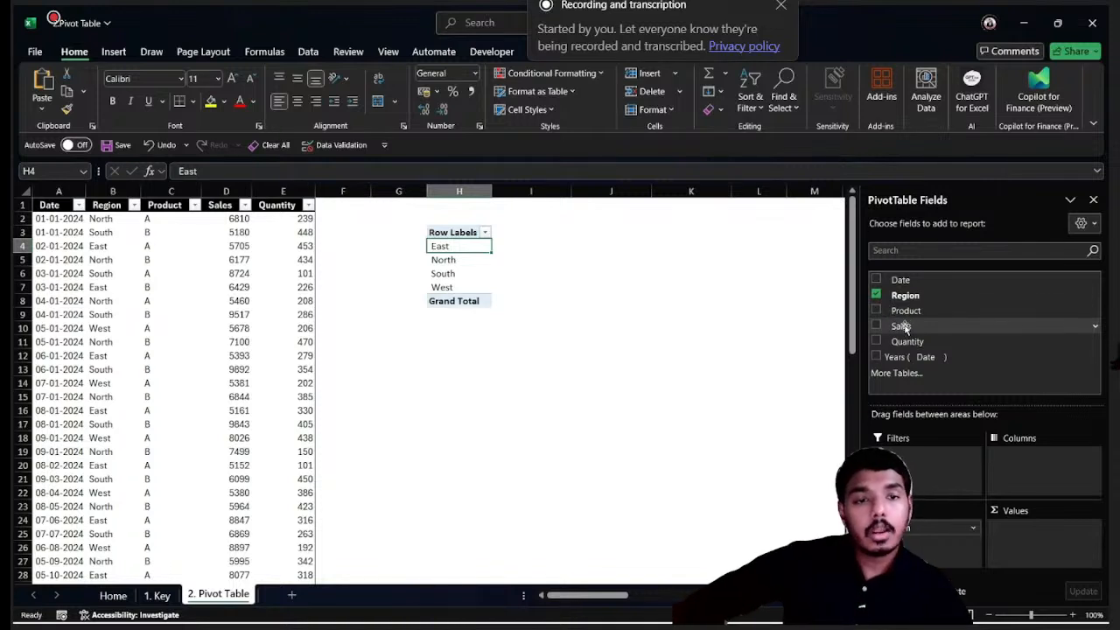
{"action": "left_click_drag", "start_coordinate": [901, 328], "coordinate": [927, 354]}
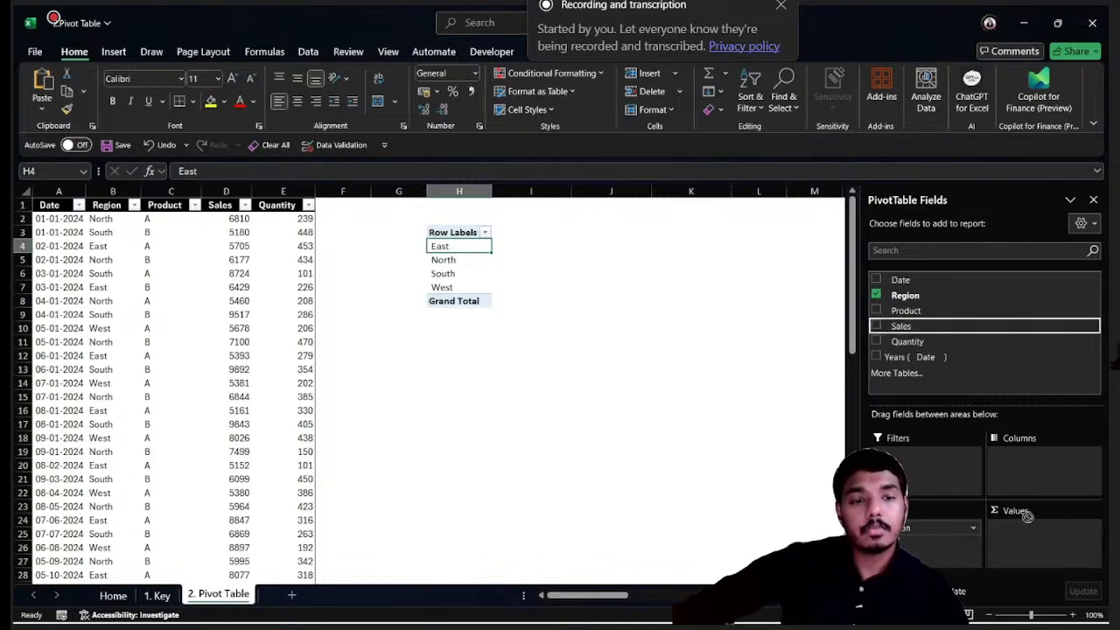
{"action": "left_click_drag", "start_coordinate": [1027, 516], "coordinate": [1024, 538]}
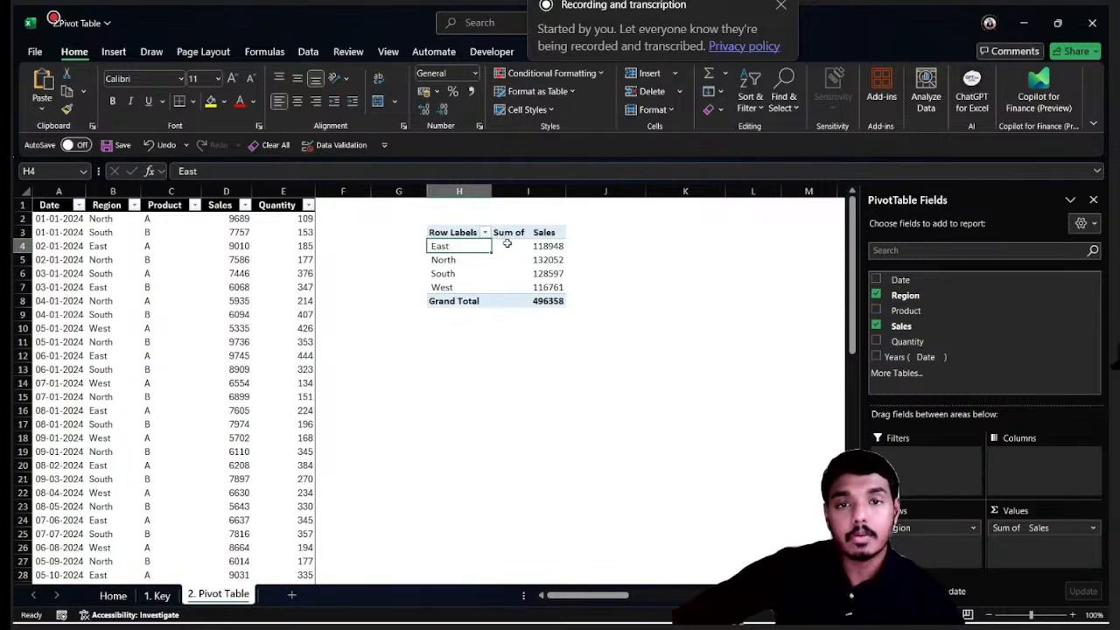
Compare the PivotTable's East sales total with the individual East records in the source table
{"action": "left_click", "coordinate": [554, 245]}
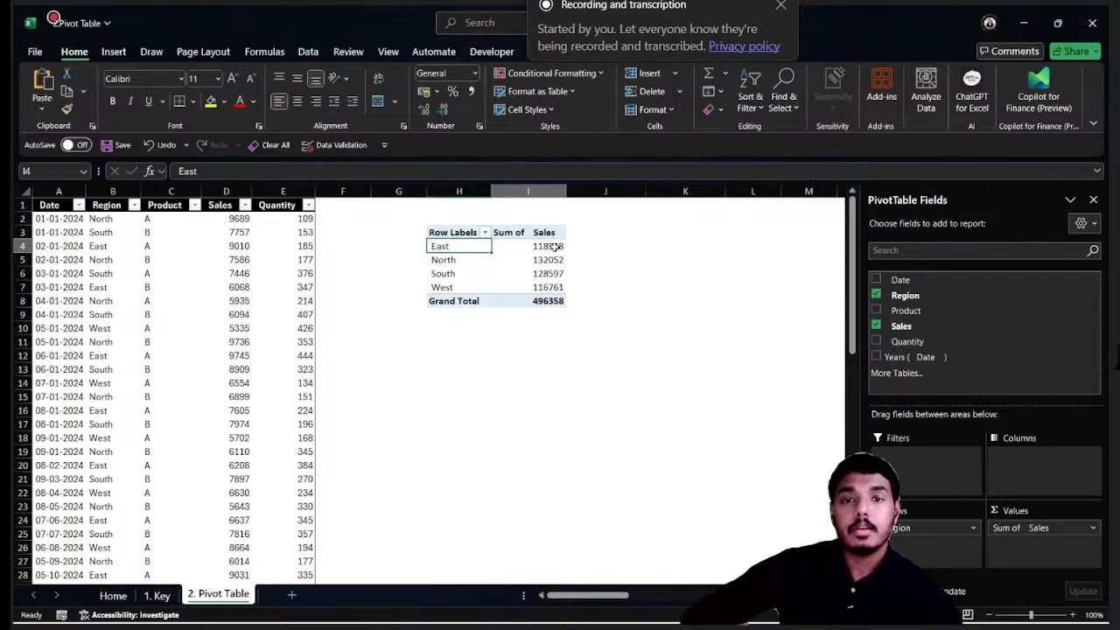
{"action": "left_click_drag", "start_coordinate": [440, 246], "coordinate": [551, 246]}
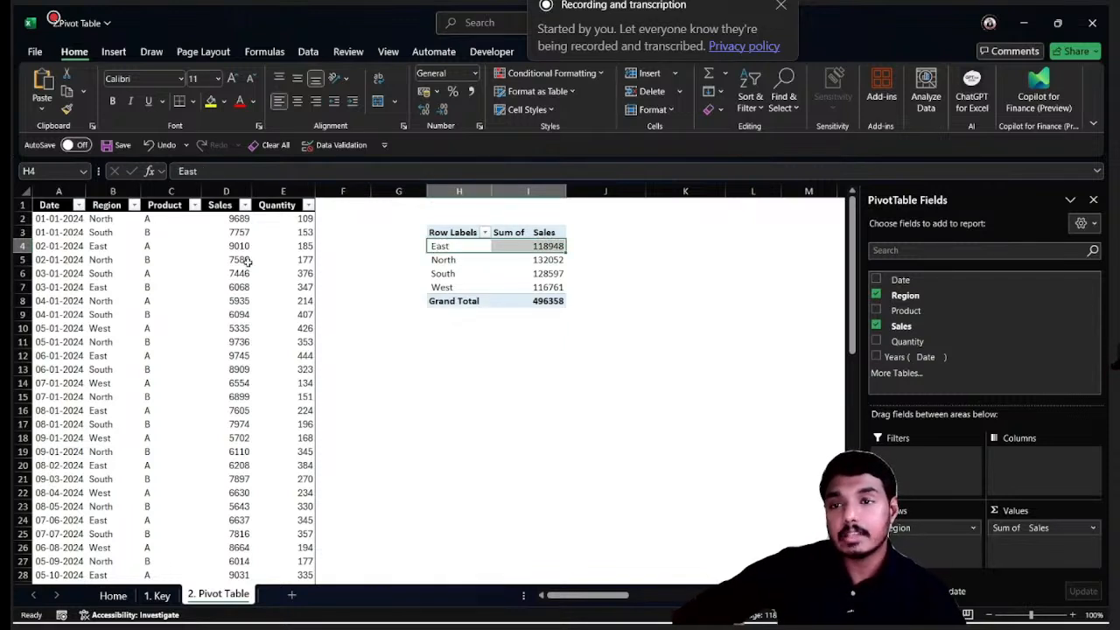
{"action": "left_click", "coordinate": [103, 249]}
{"action": "left_click", "coordinate": [219, 246]}
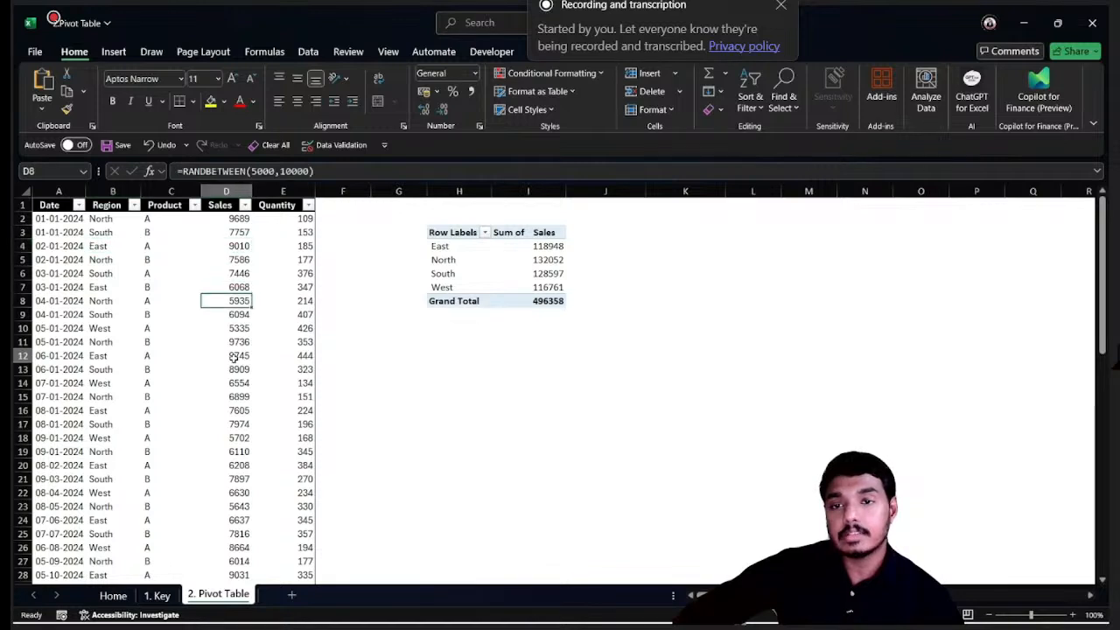
{"action": "left_click", "coordinate": [551, 248]}
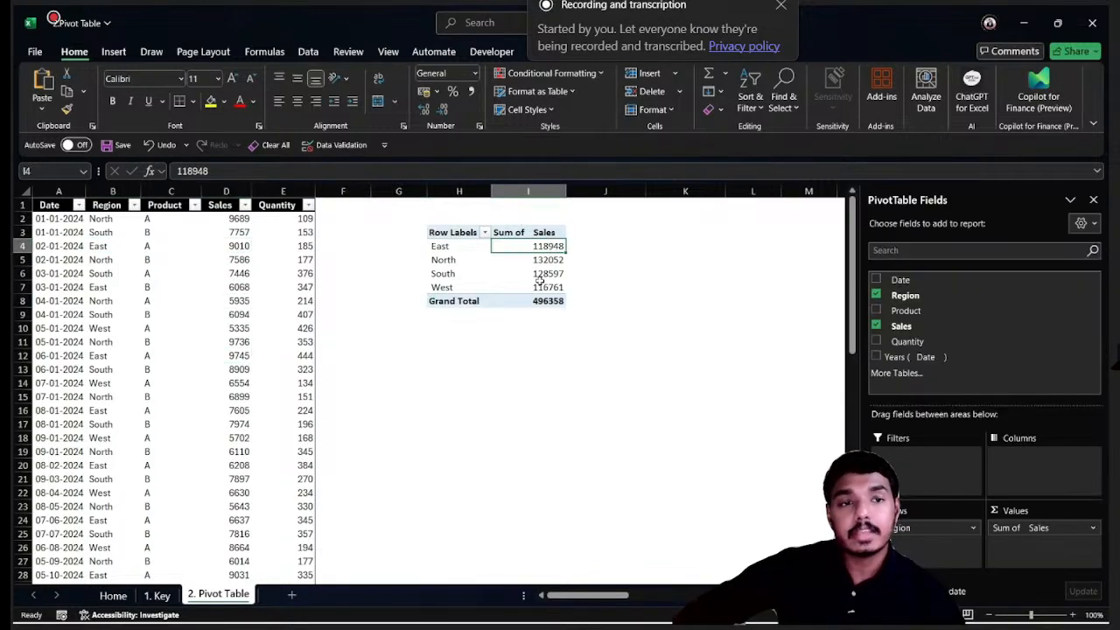
{"action": "left_click_drag", "start_coordinate": [440, 246], "coordinate": [506, 248]}
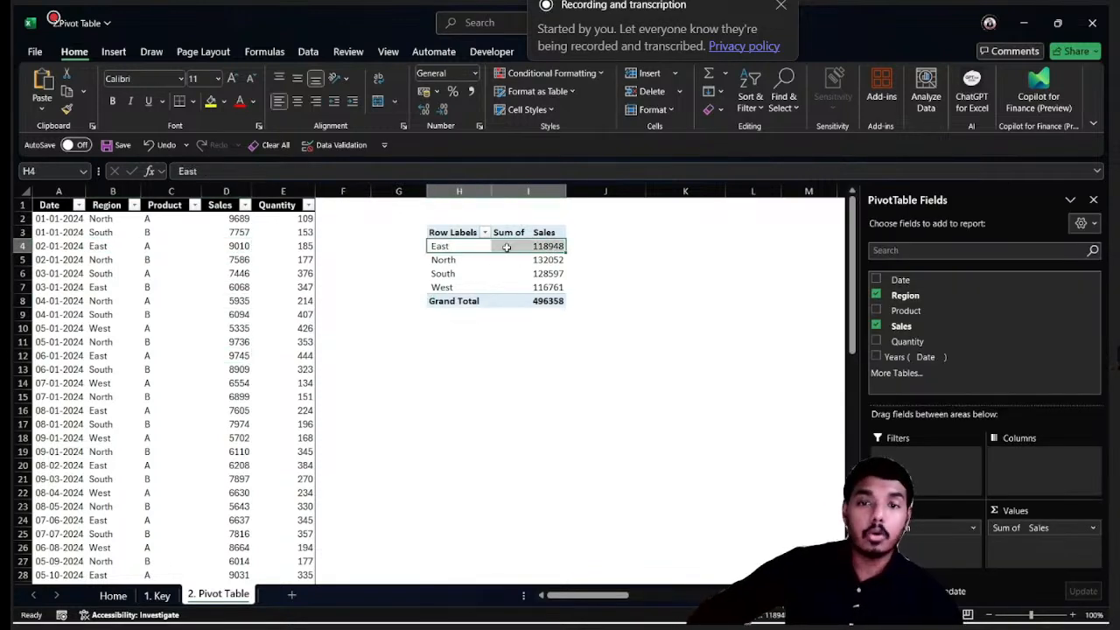
Format the Sum of Sales figures, including the grand total, as Accounting with two decimals
{"action": "left_click", "coordinate": [539, 247]}
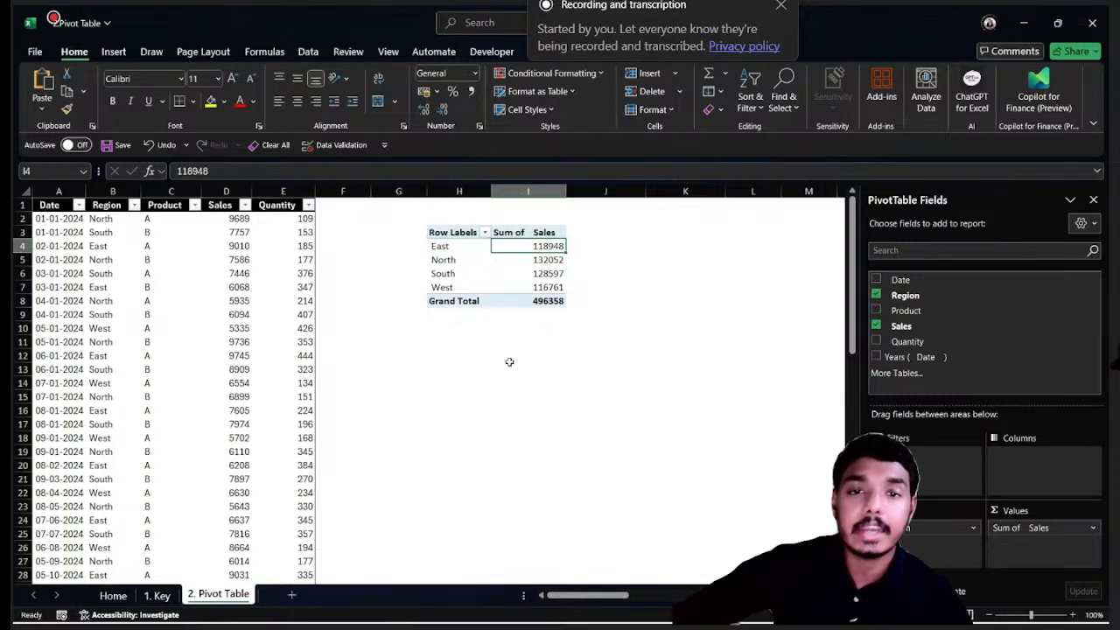
{"action": "left_click_drag", "start_coordinate": [539, 251], "coordinate": [540, 289]}
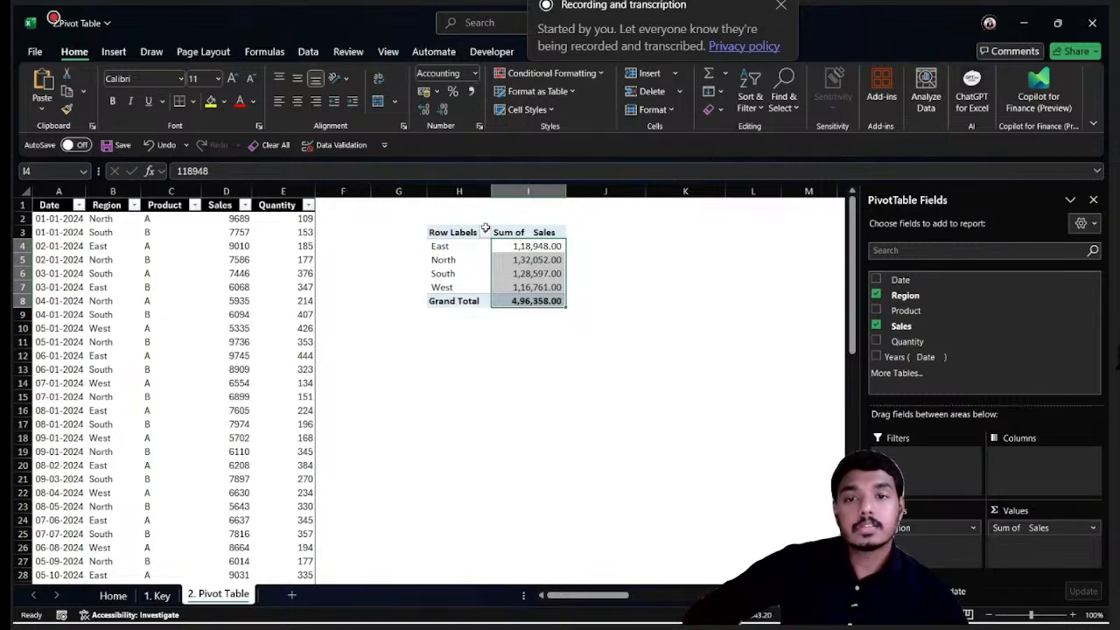
{"action": "left_click", "coordinate": [542, 246]}
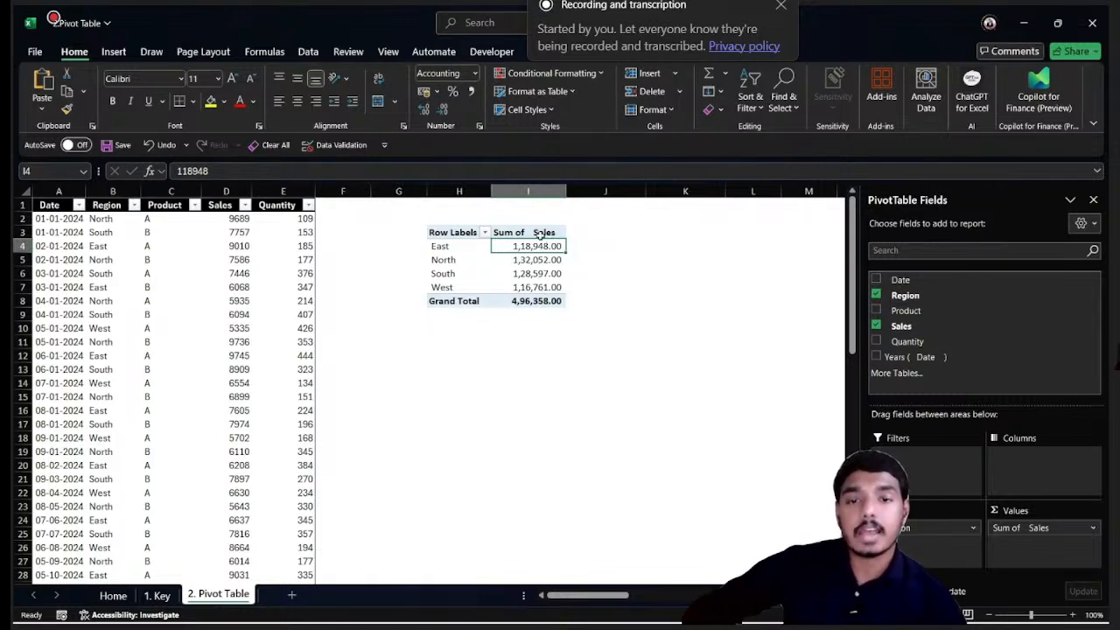
Add the Product field to the columns area to split each region's sales by product
{"action": "left_click", "coordinate": [541, 261]}
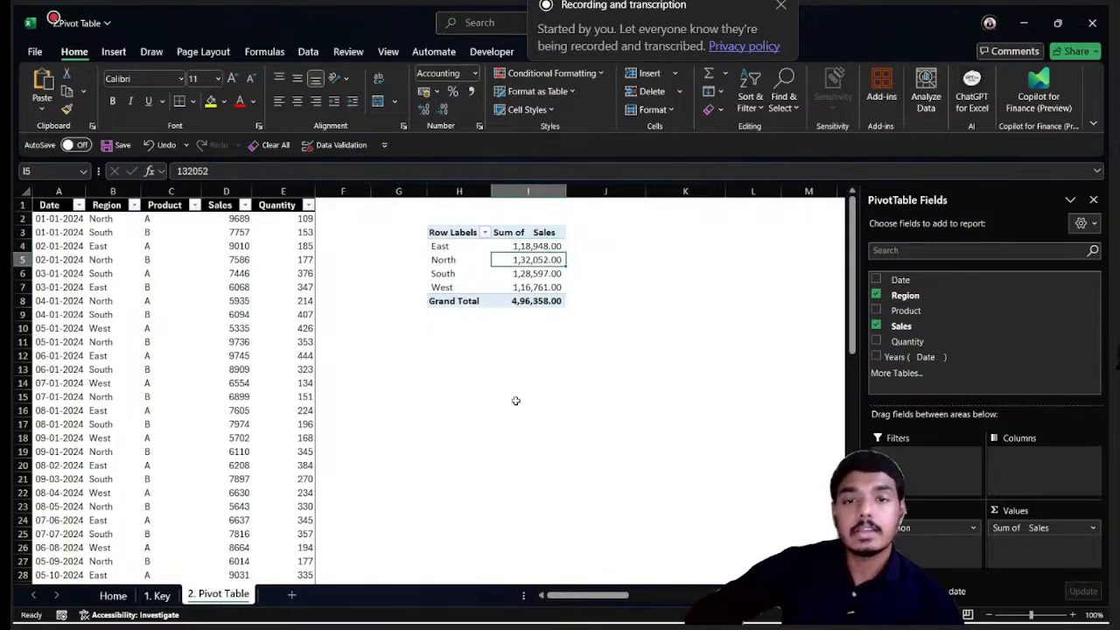
{"action": "left_click", "coordinate": [541, 290]}
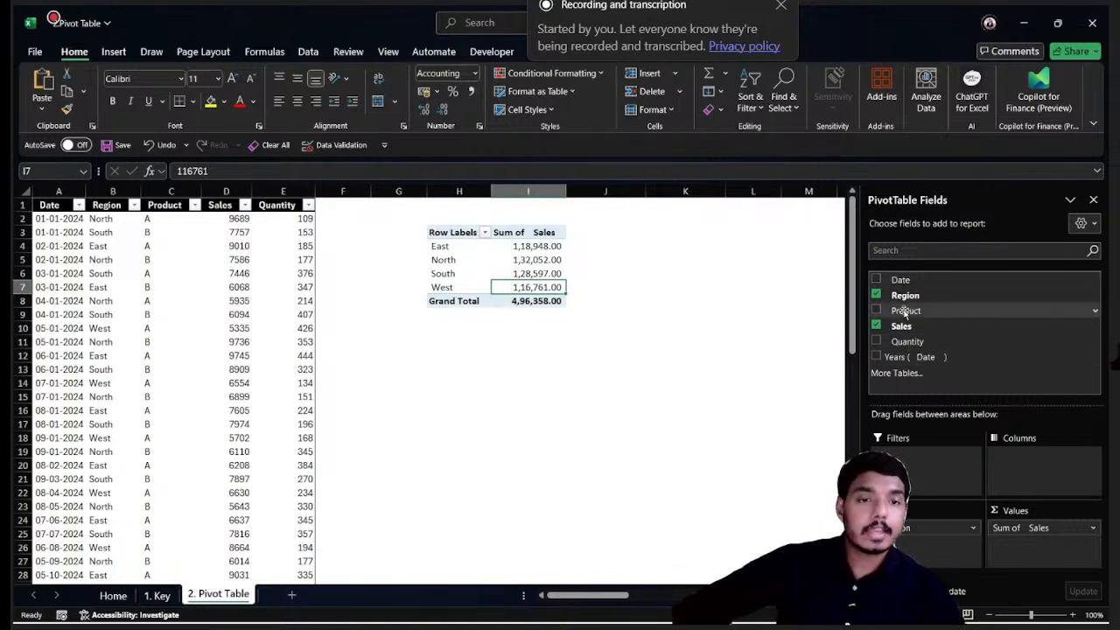
{"action": "left_click_drag", "start_coordinate": [904, 312], "coordinate": [1036, 456]}
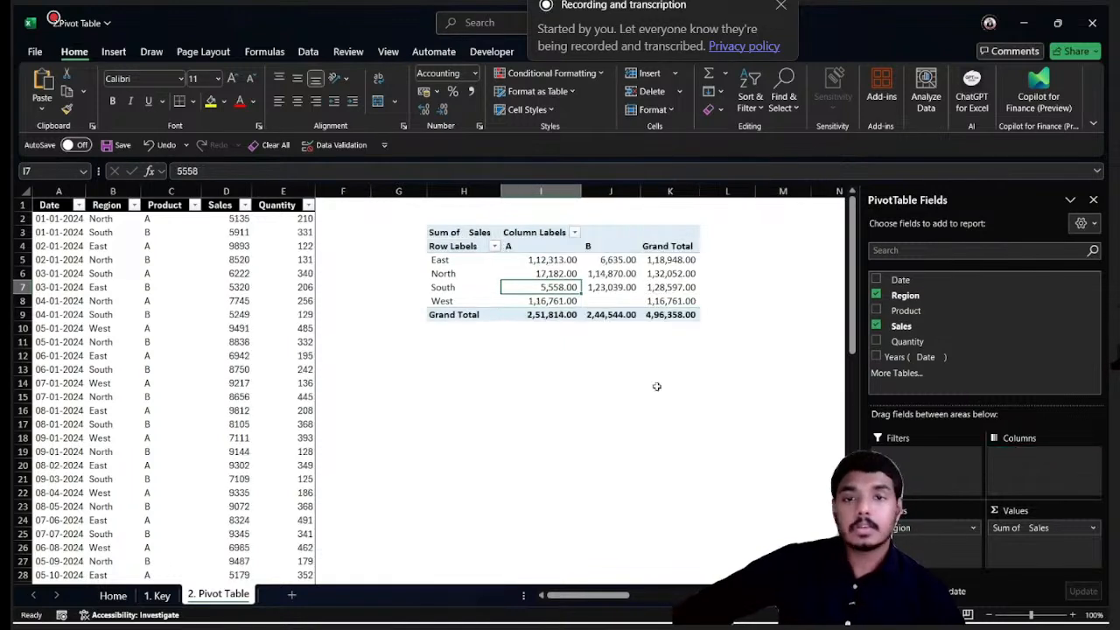
Examine how the East region's sales split between products A and B and add up to its grand total
{"action": "left_click", "coordinate": [446, 261]}
{"action": "left_click", "coordinate": [532, 259]}
{"action": "left_click", "coordinate": [668, 264]}
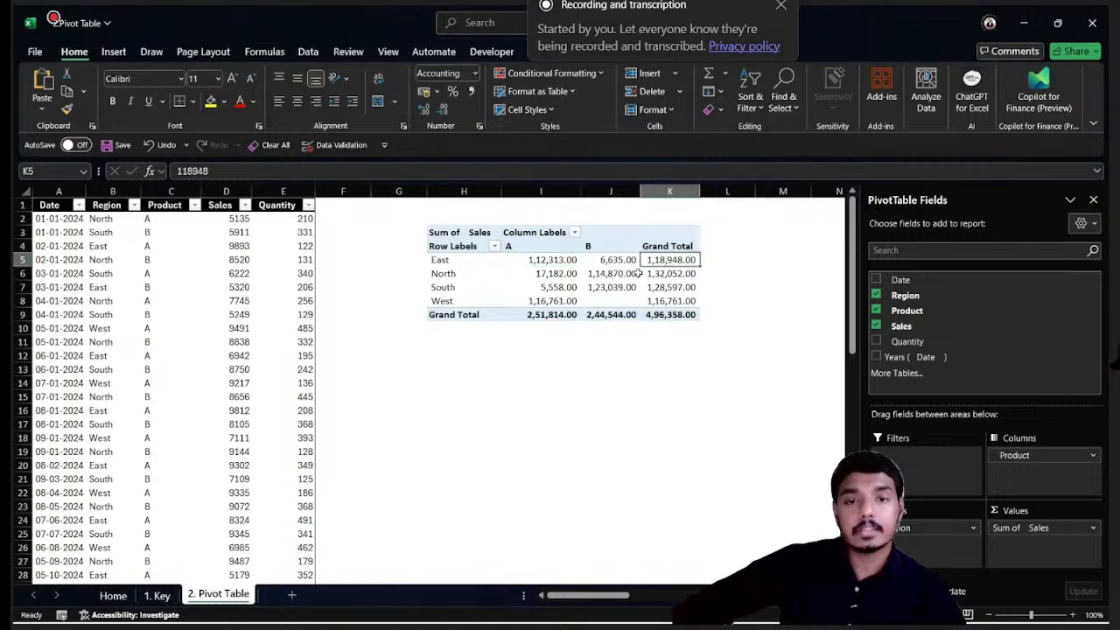
{"action": "left_click", "coordinate": [535, 260]}
{"action": "left_click", "coordinate": [429, 261]}
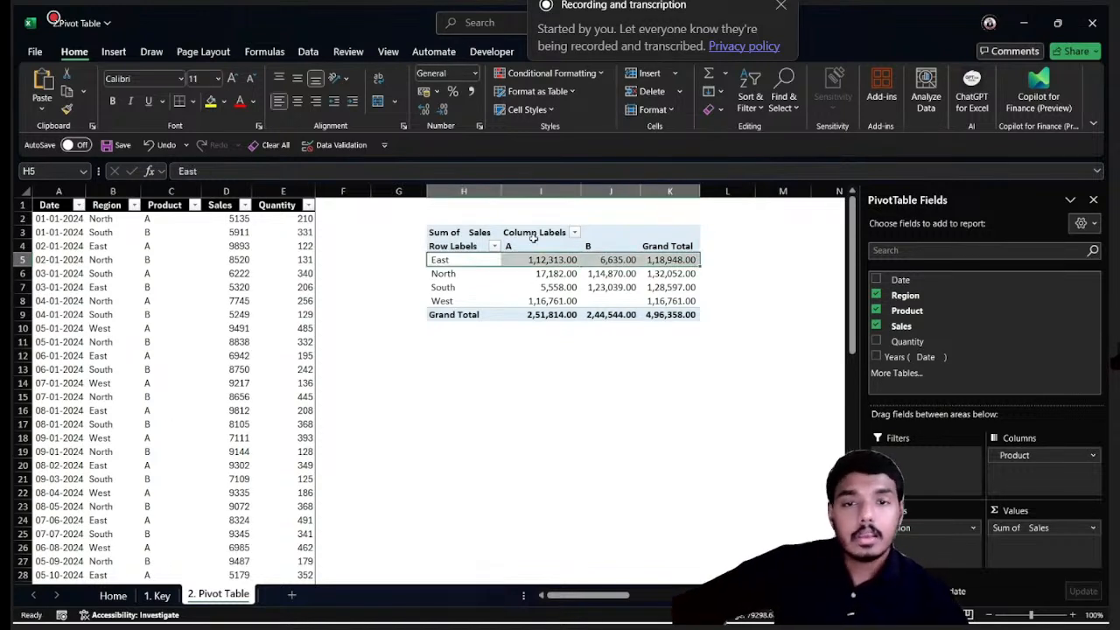
{"action": "left_click", "coordinate": [557, 257]}
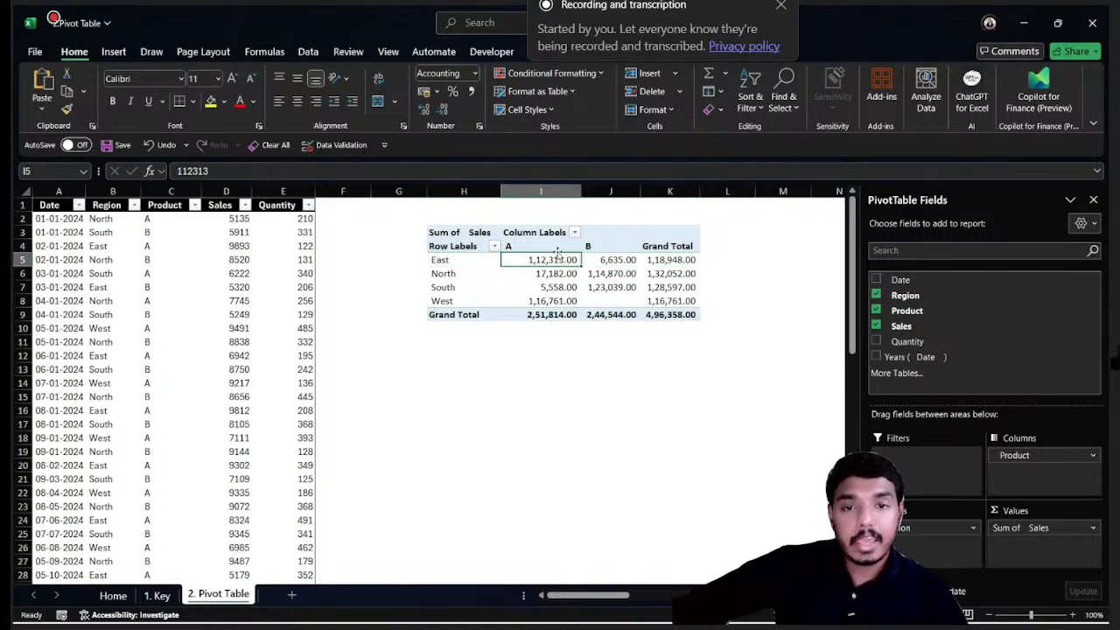
{"action": "left_click", "coordinate": [613, 256]}
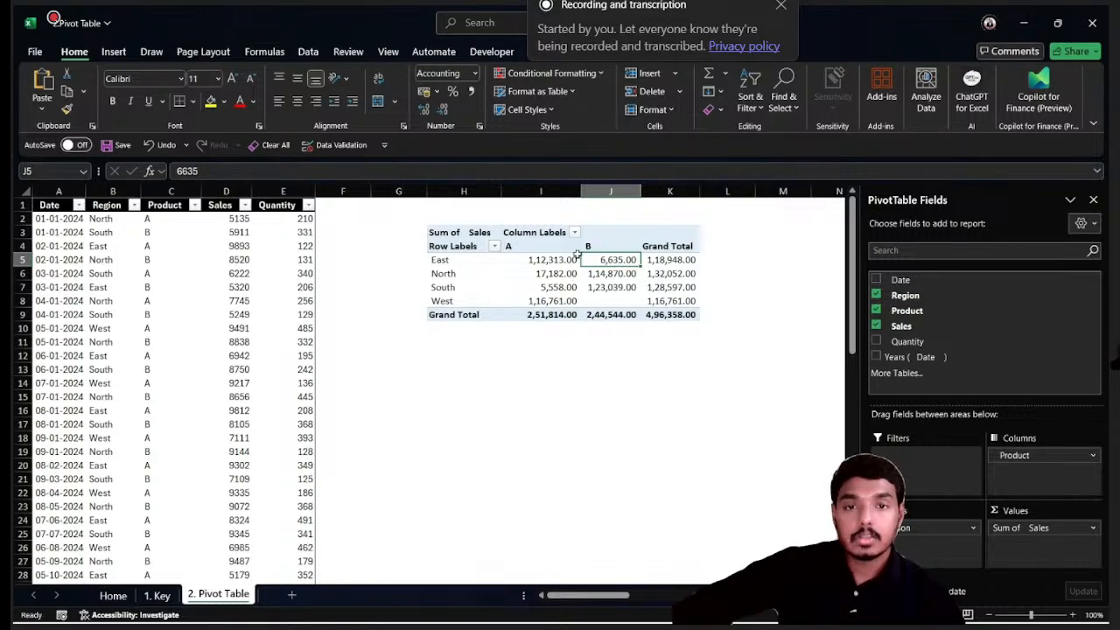
{"action": "left_click_drag", "start_coordinate": [549, 261], "coordinate": [607, 257]}
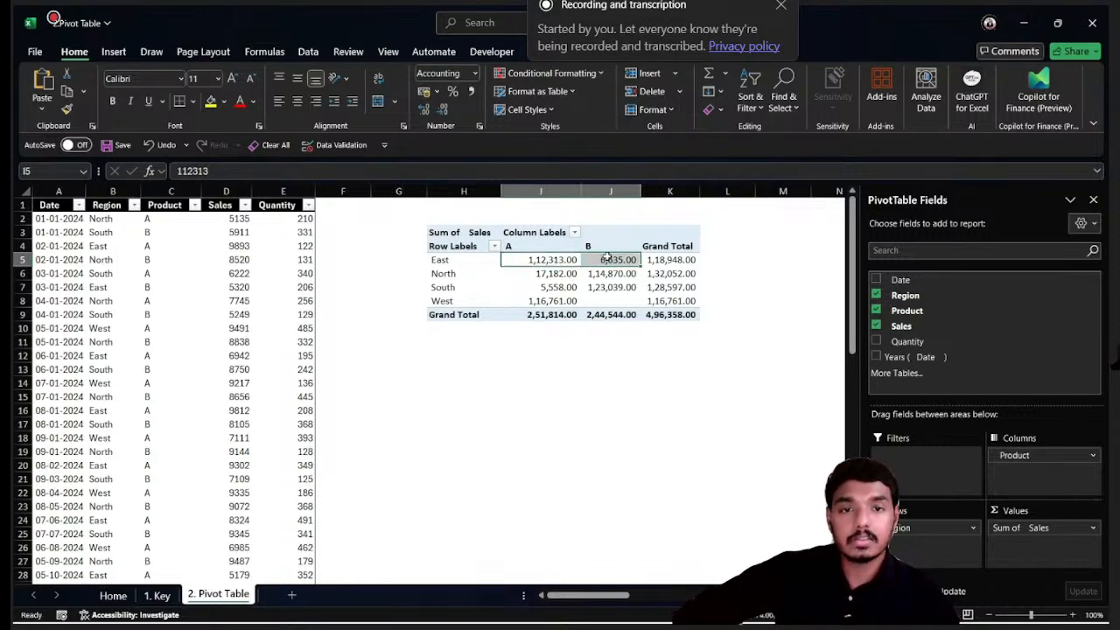
{"action": "left_click", "coordinate": [613, 264]}
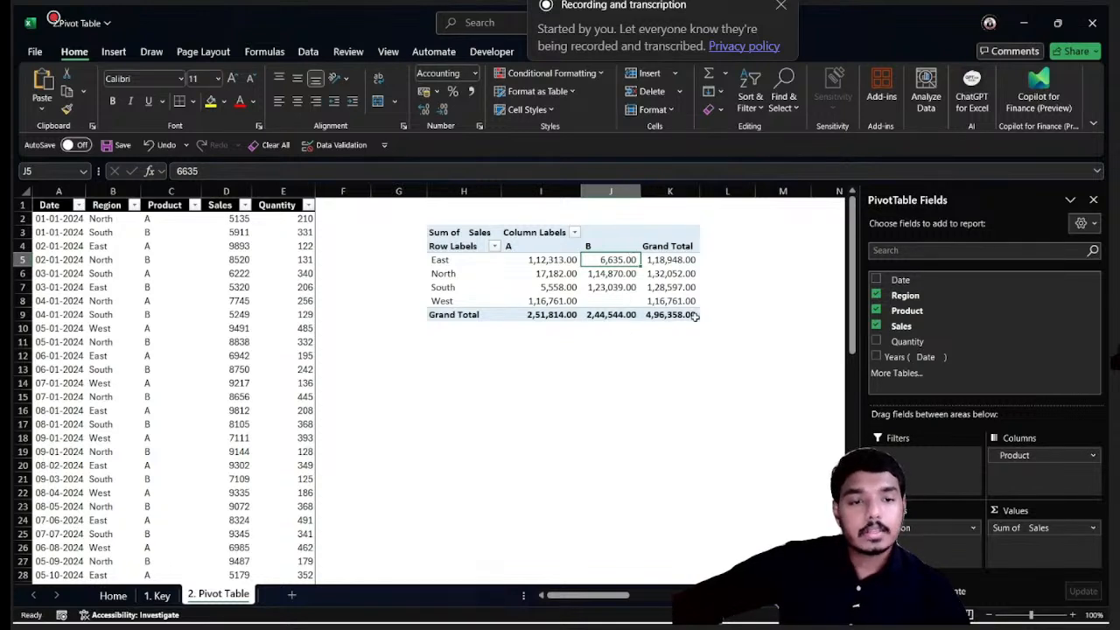
Compare the product A and B sales figures across the East, North, South and West regions
{"action": "left_click", "coordinate": [1093, 528]}
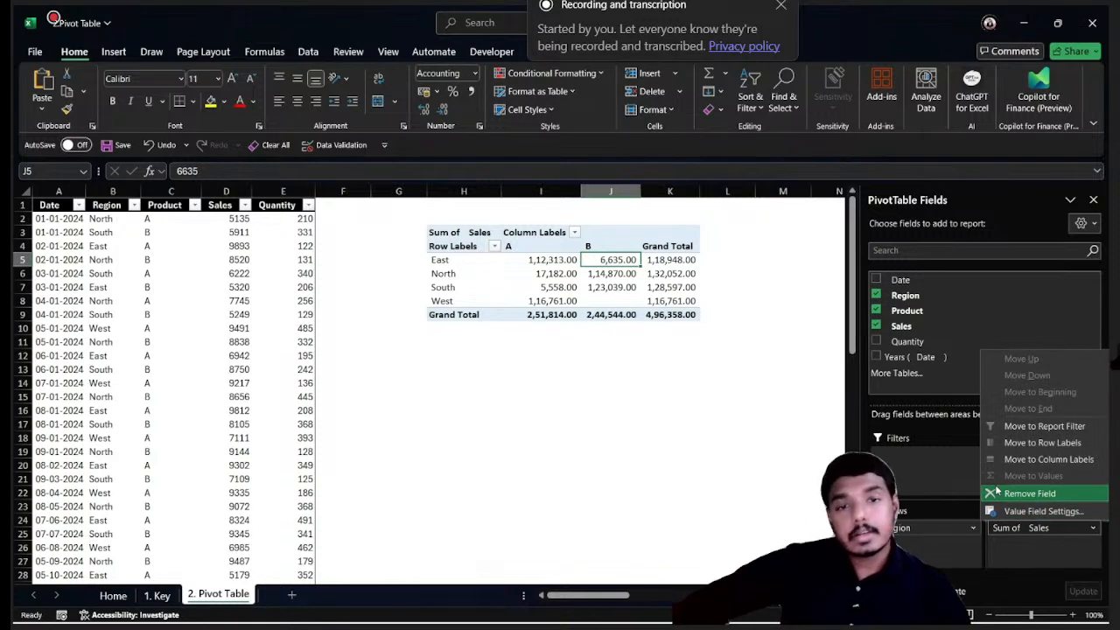
{"action": "left_click", "coordinate": [550, 260]}
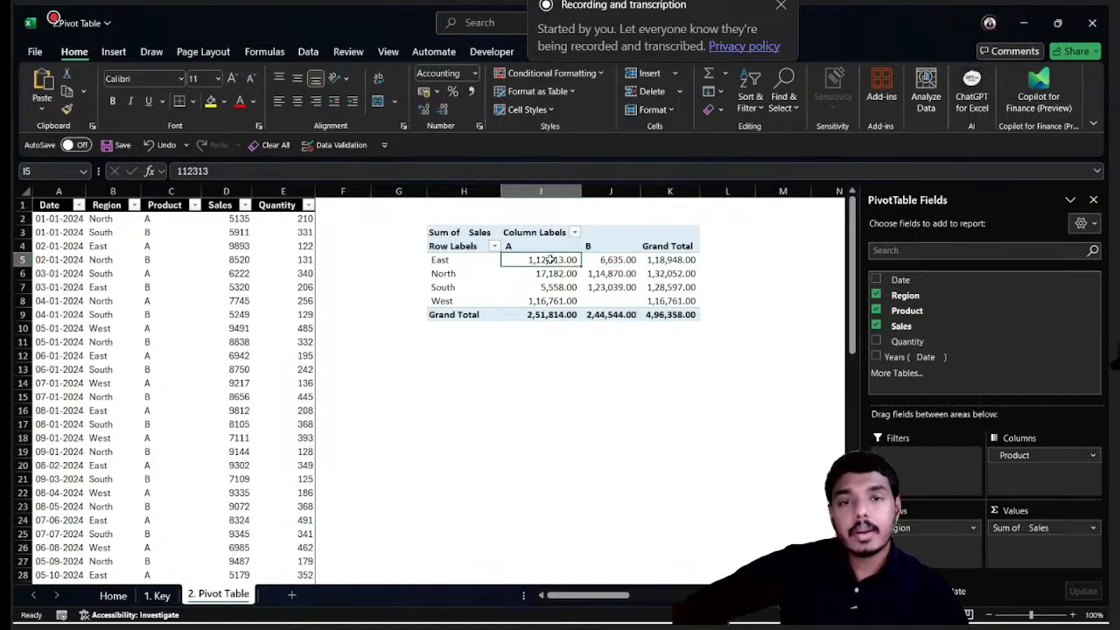
{"action": "left_click", "coordinate": [619, 261]}
{"action": "left_click", "coordinate": [615, 275]}
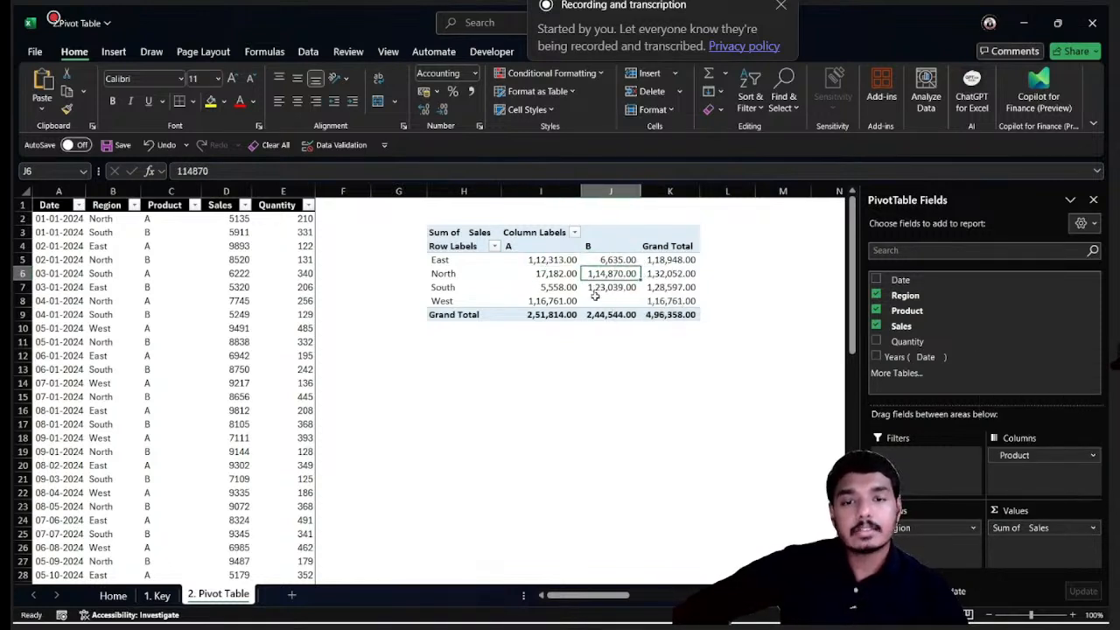
{"action": "left_click", "coordinate": [596, 289]}
{"action": "left_click", "coordinate": [563, 301]}
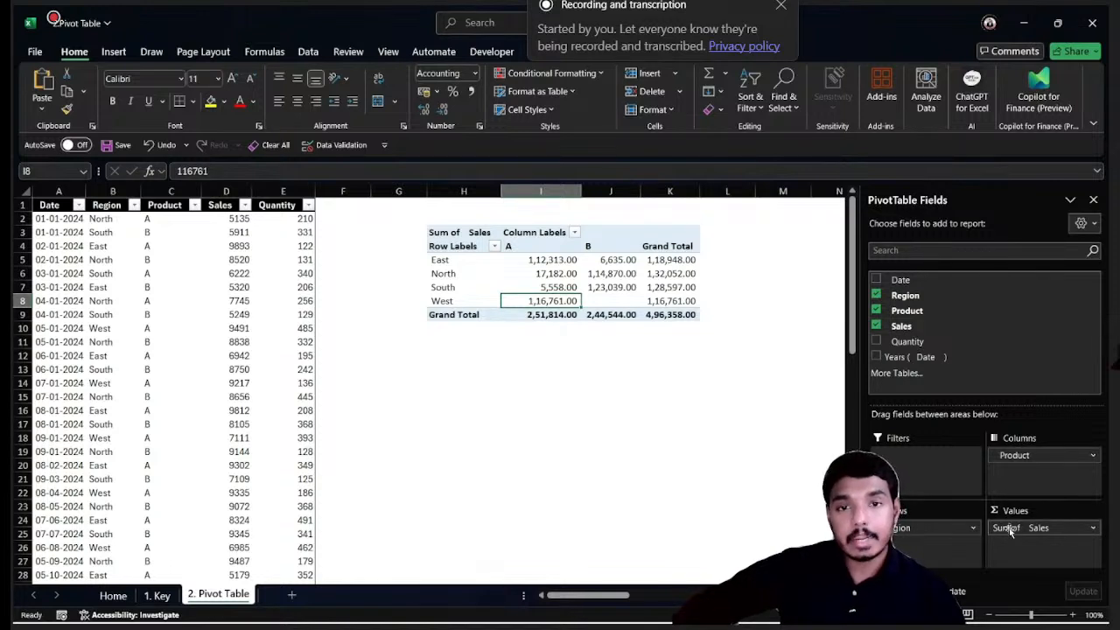
Open the value field settings for Sum of Sales and review the Count, Average, Max and Min summary functions, ending on Sum
{"action": "left_click", "coordinate": [1088, 529]}
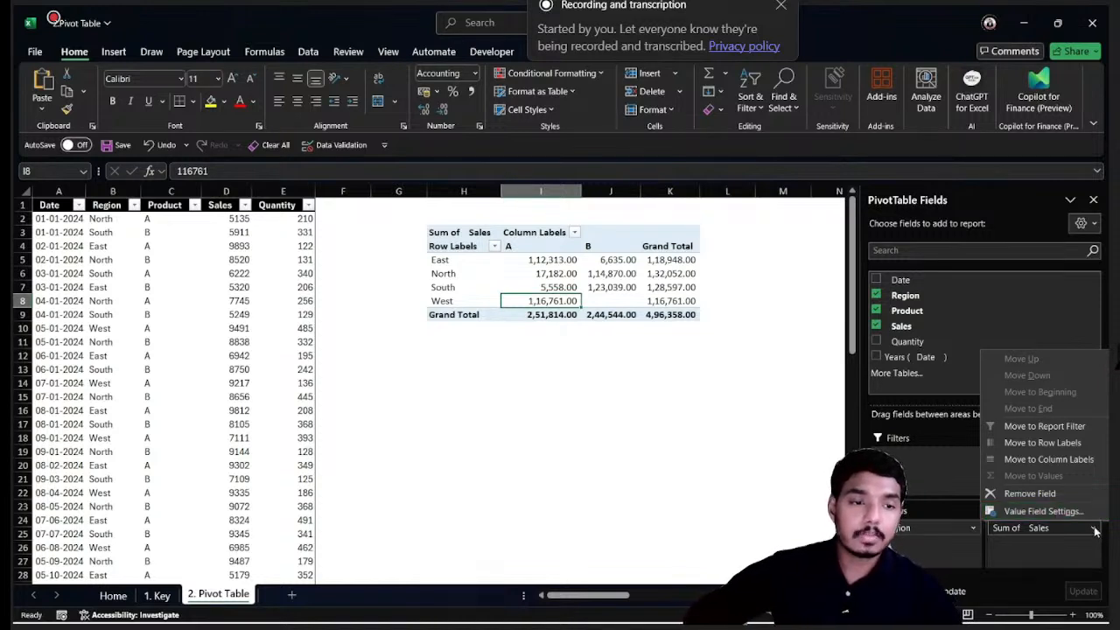
{"action": "left_click", "coordinate": [1094, 529]}
{"action": "left_click", "coordinate": [1095, 530]}
{"action": "left_click", "coordinate": [1030, 512]}
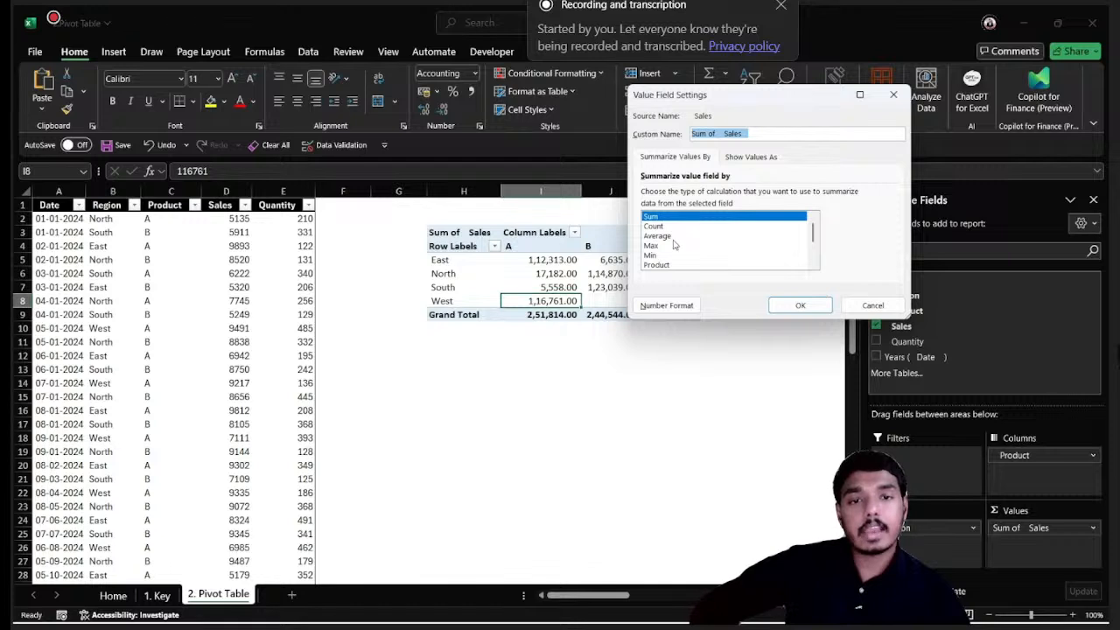
{"action": "scroll", "coordinate": [675, 245], "scroll_direction": "down", "scroll_amount": 2}
{"action": "scroll", "coordinate": [675, 250], "scroll_direction": "up", "scroll_amount": 2}
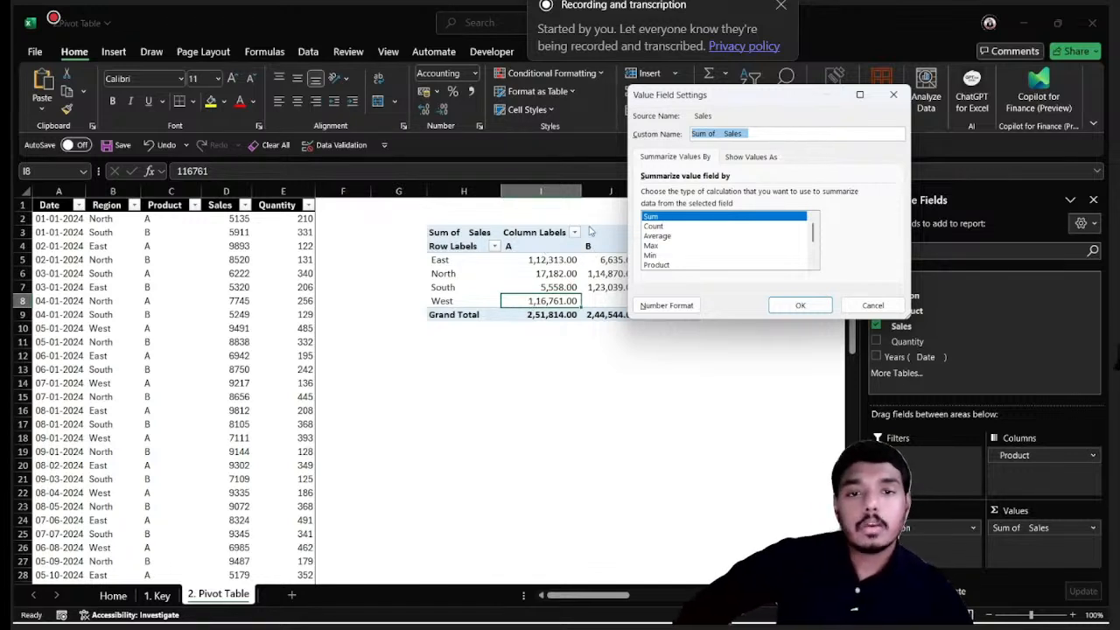
{"action": "left_click", "coordinate": [652, 227]}
{"action": "left_click", "coordinate": [655, 236]}
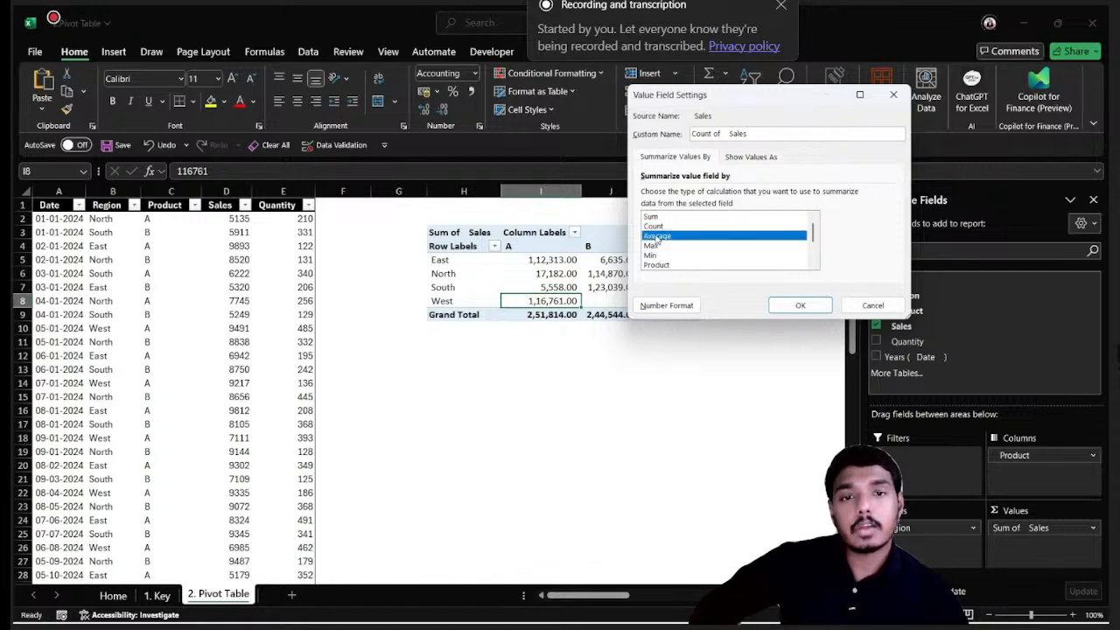
{"action": "left_click", "coordinate": [652, 246]}
{"action": "left_click", "coordinate": [651, 256]}
{"action": "left_click", "coordinate": [658, 217]}
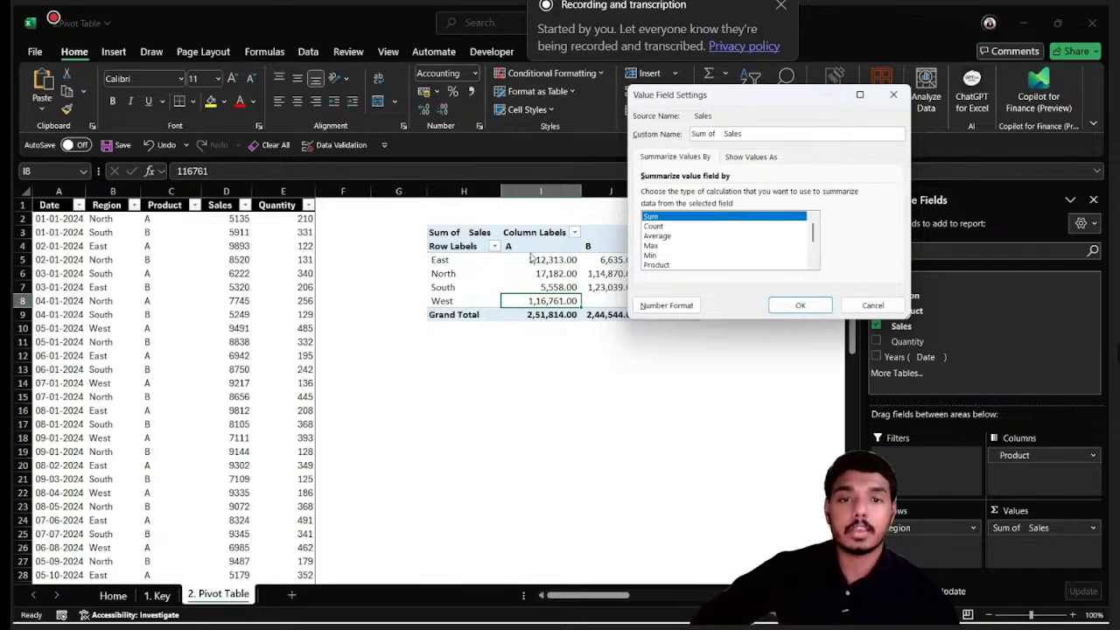
Show the Sum of Sales values as % of Grand Total
{"action": "left_click", "coordinate": [751, 159]}
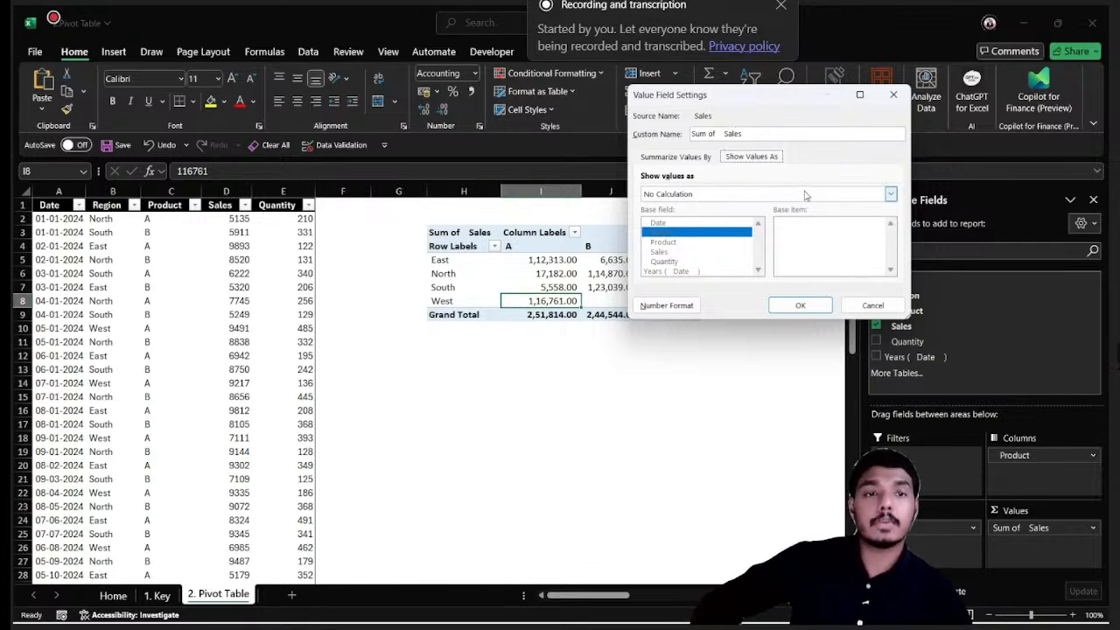
{"action": "left_click", "coordinate": [728, 196]}
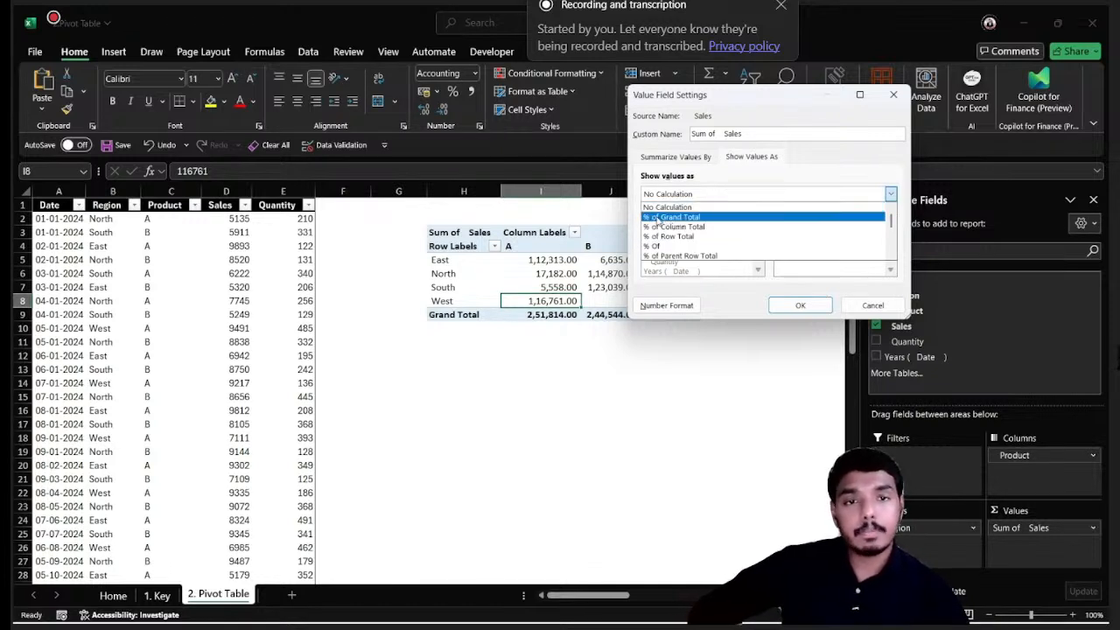
{"action": "left_click", "coordinate": [693, 217]}
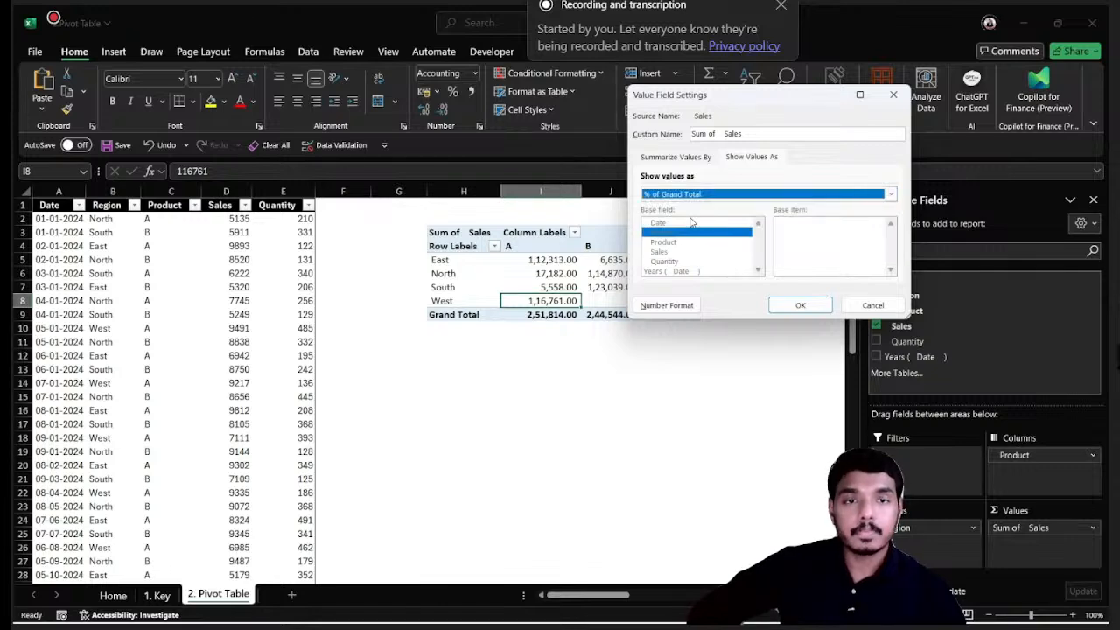
{"action": "left_click", "coordinate": [798, 305]}
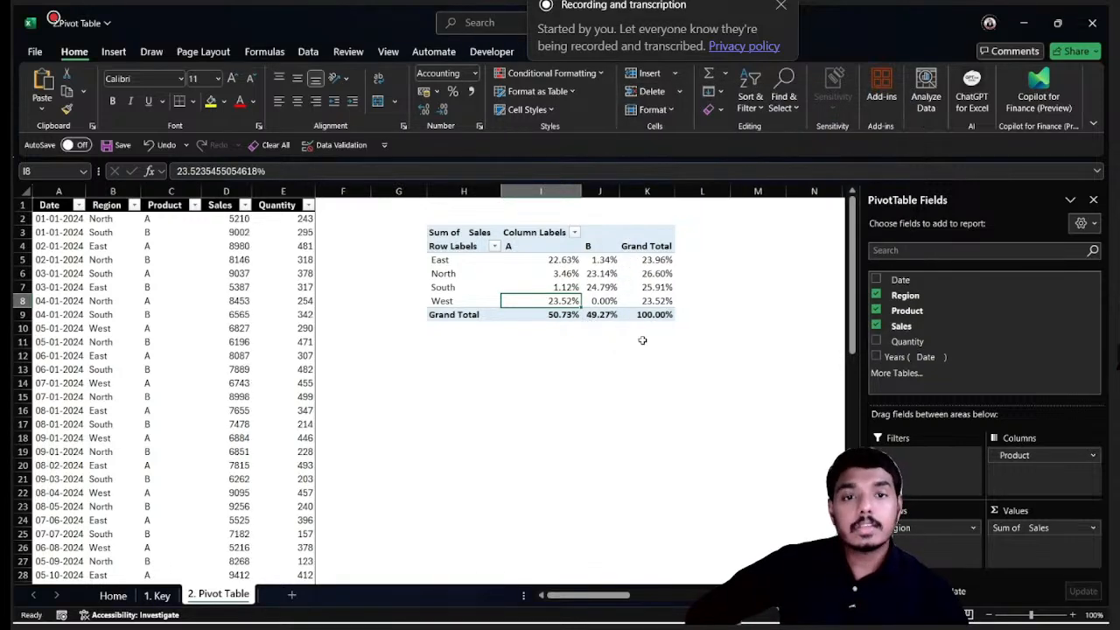
Examine how the individual region and product percentages relate to the overall grand total
{"action": "left_click", "coordinate": [652, 316]}
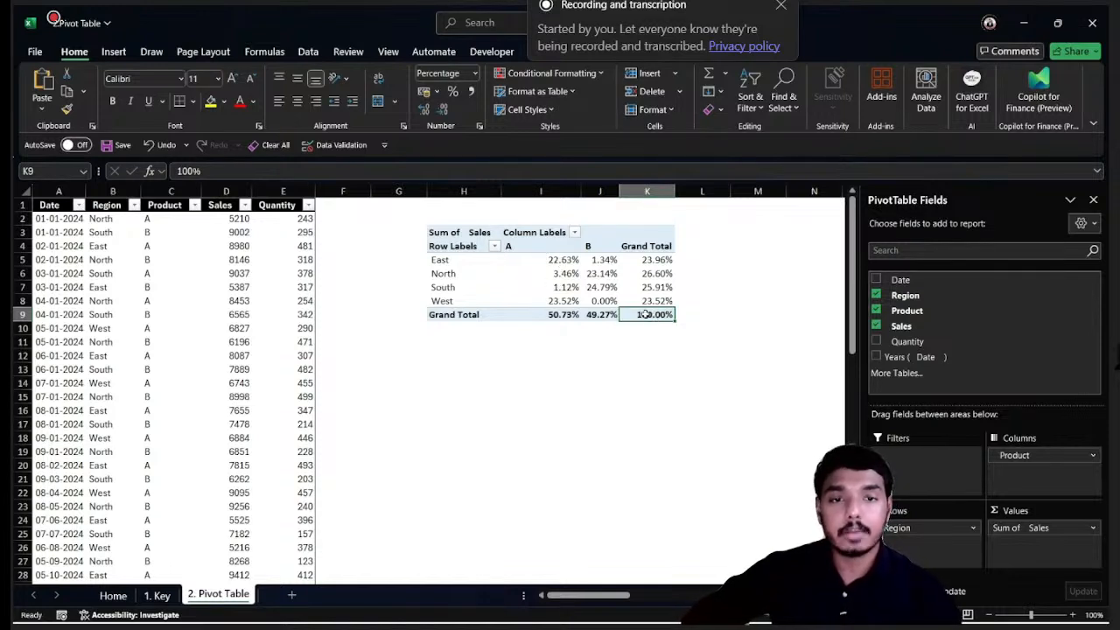
{"action": "mouse_move", "coordinate": [634, 317]}
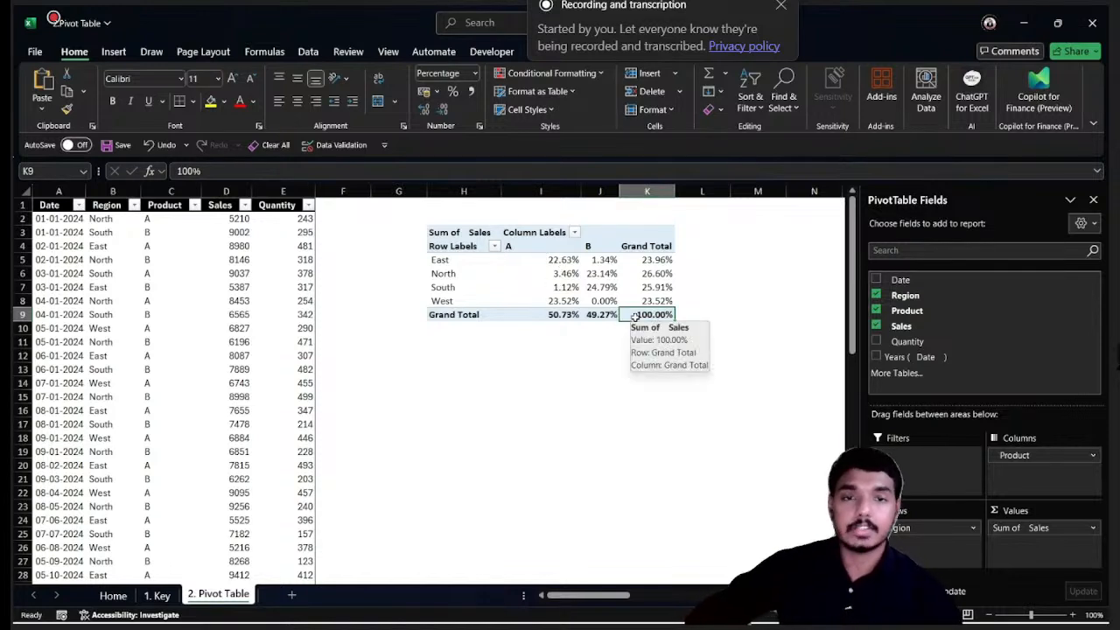
{"action": "left_click", "coordinate": [558, 262]}
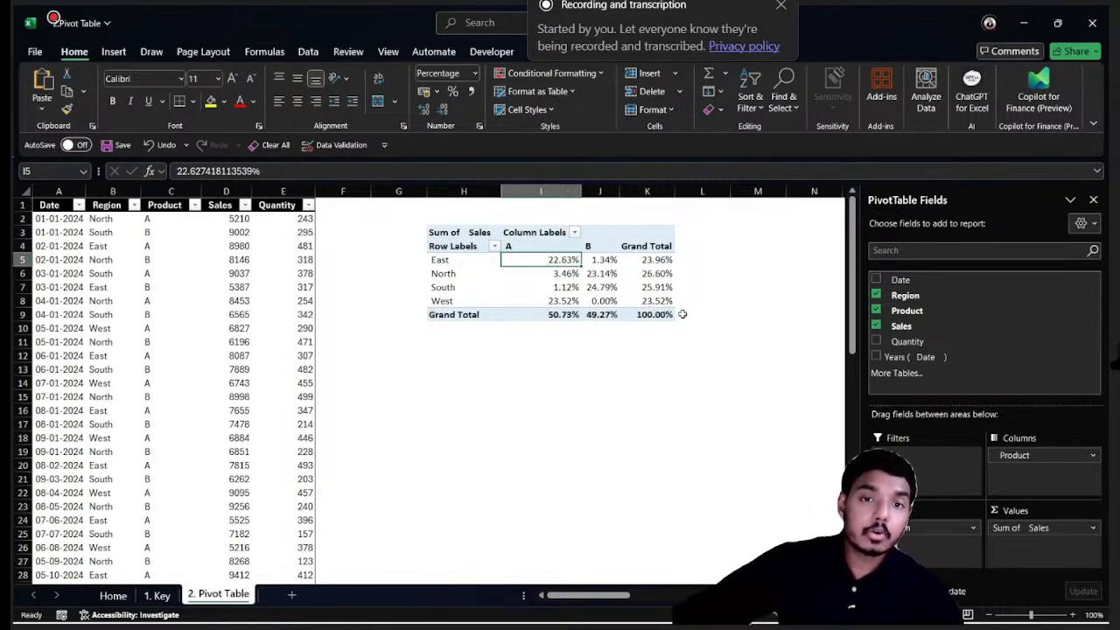
{"action": "left_click", "coordinate": [653, 314]}
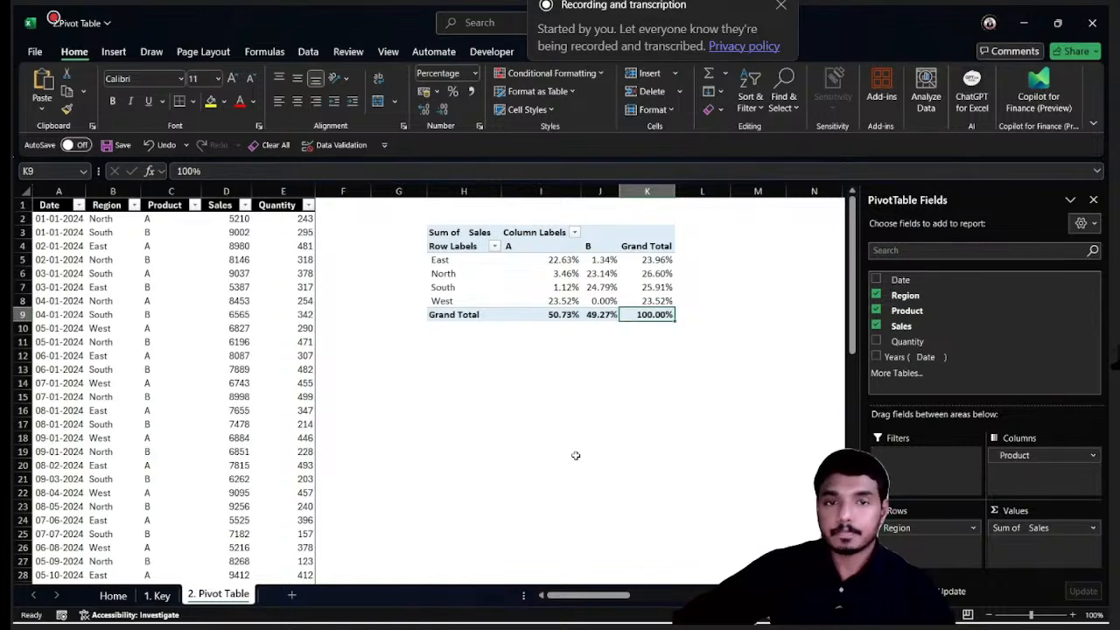
{"action": "left_click_drag", "start_coordinate": [604, 259], "coordinate": [567, 269]}
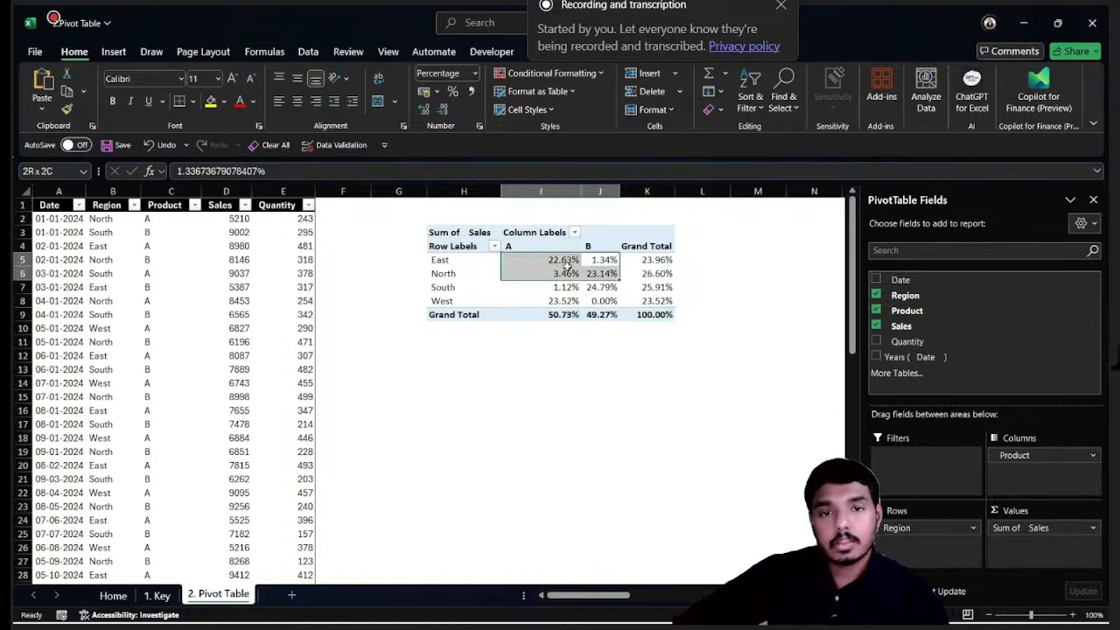
{"action": "left_click", "coordinate": [656, 262]}
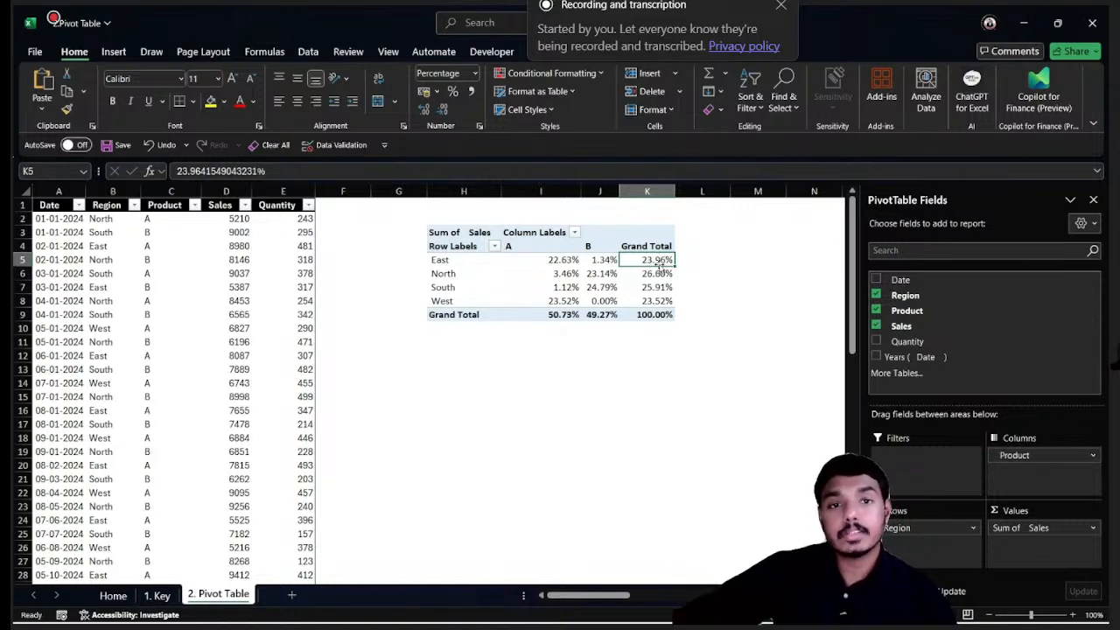
{"action": "left_click", "coordinate": [647, 315]}
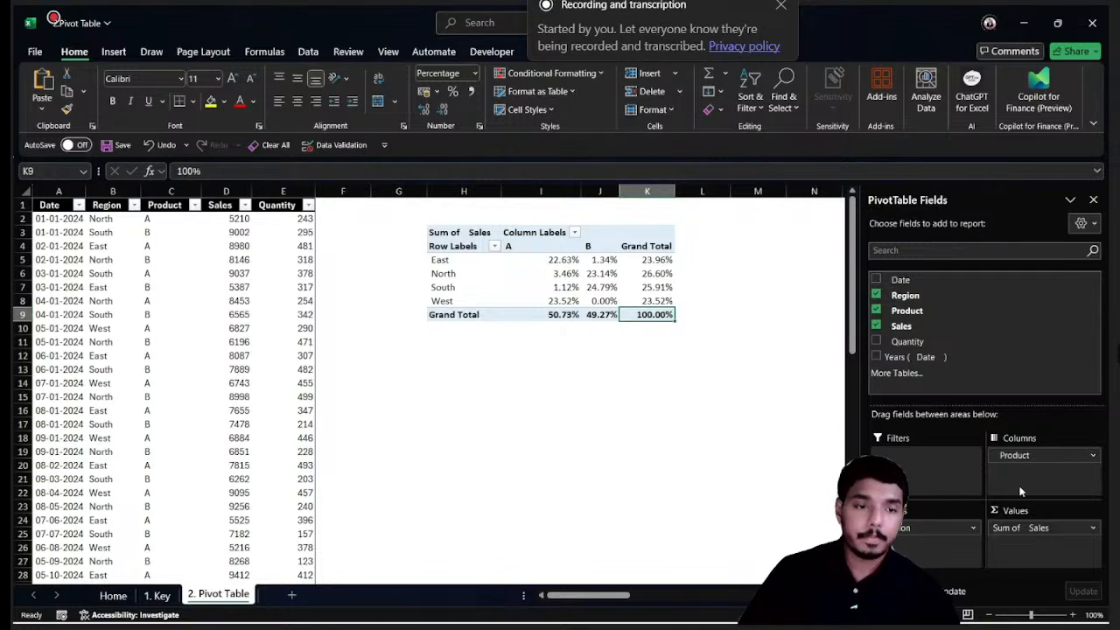
Change the Sum of Sales values to show as % of Column Total
{"action": "left_click", "coordinate": [1037, 527]}
{"action": "left_click", "coordinate": [1022, 510]}
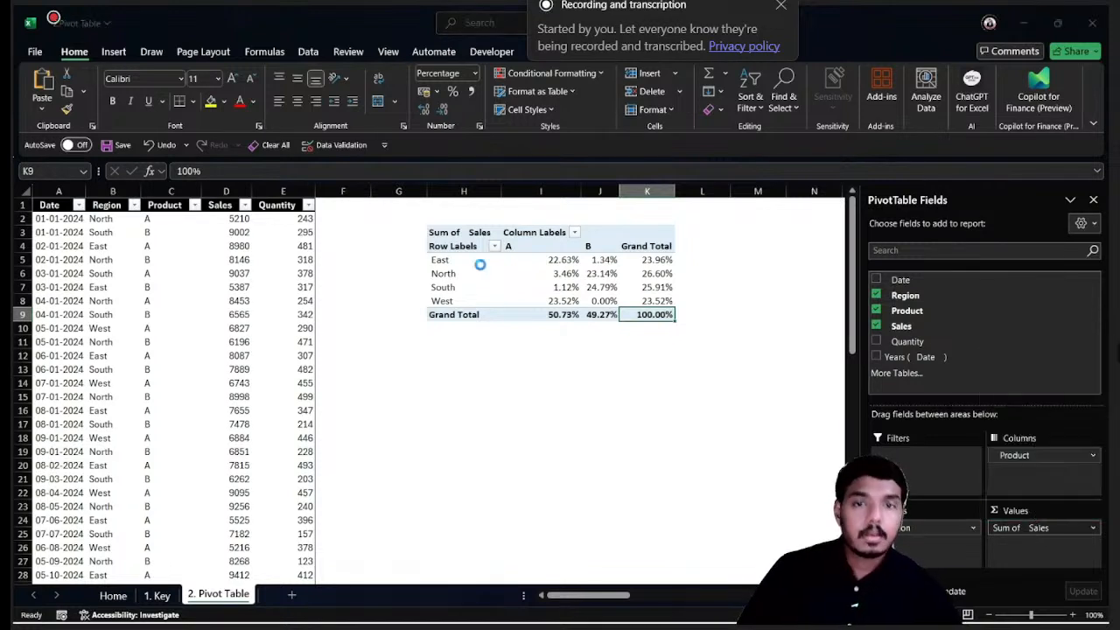
{"action": "left_click", "coordinate": [740, 156]}
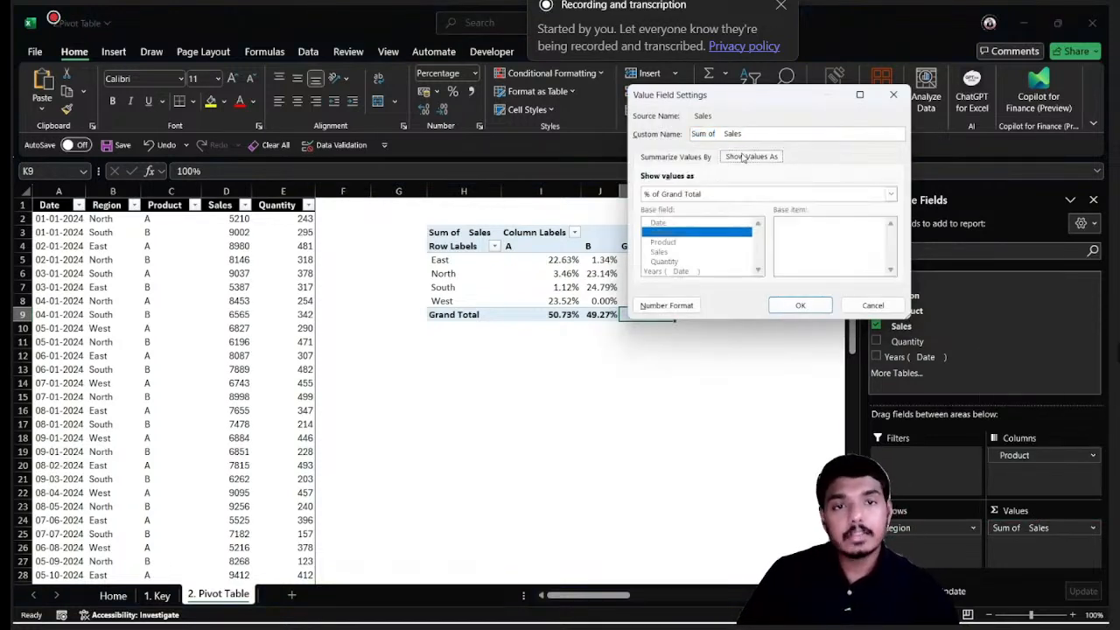
{"action": "left_click", "coordinate": [890, 194]}
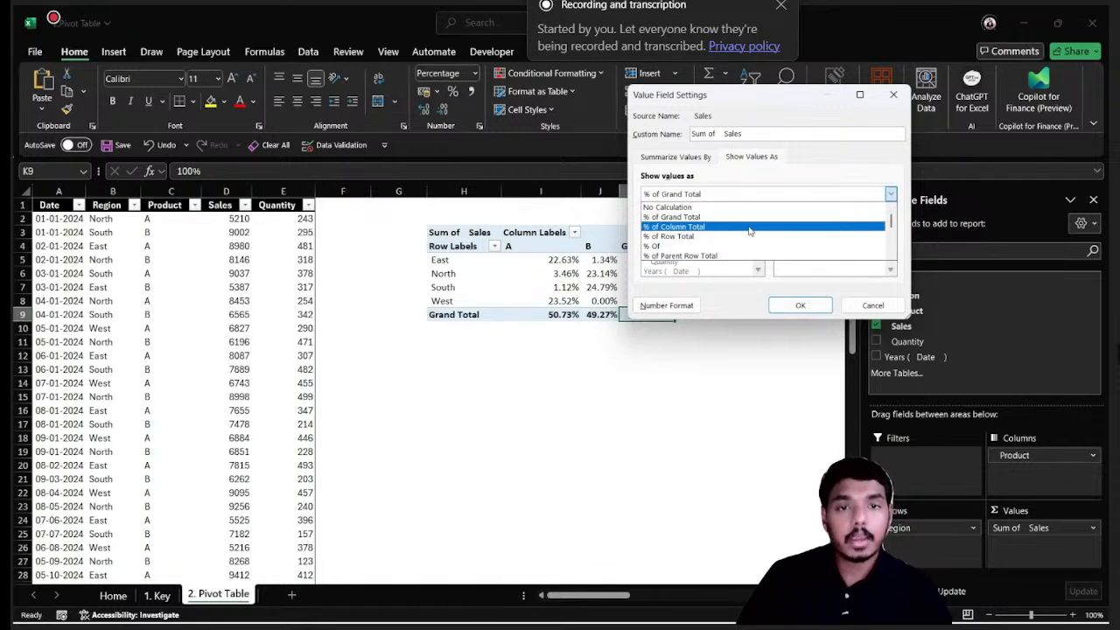
{"action": "left_click", "coordinate": [694, 227]}
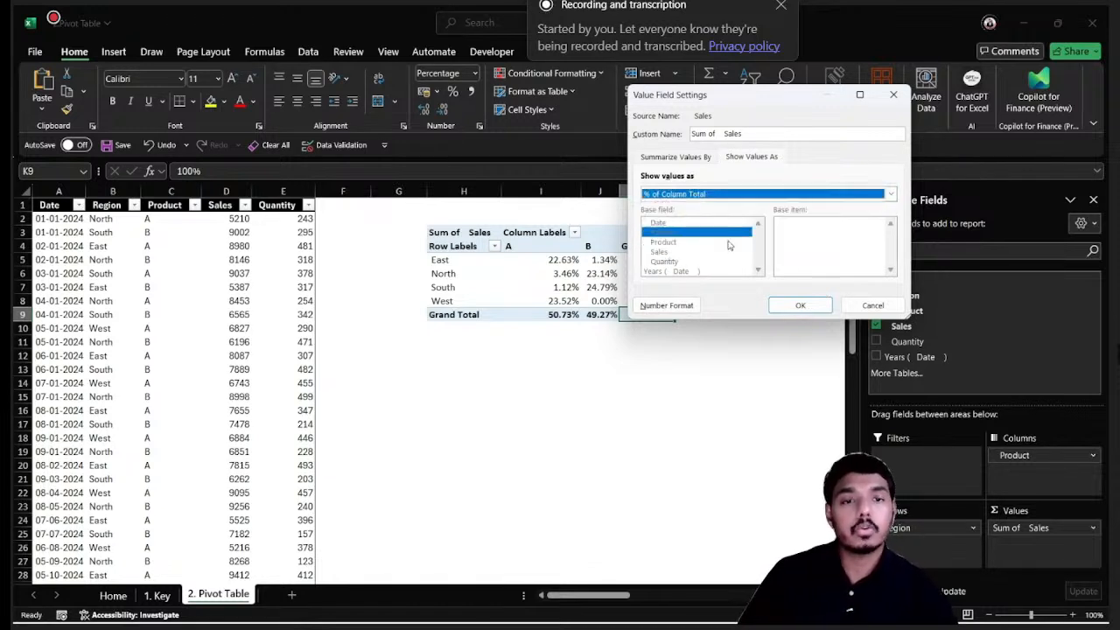
{"action": "left_click", "coordinate": [800, 305]}
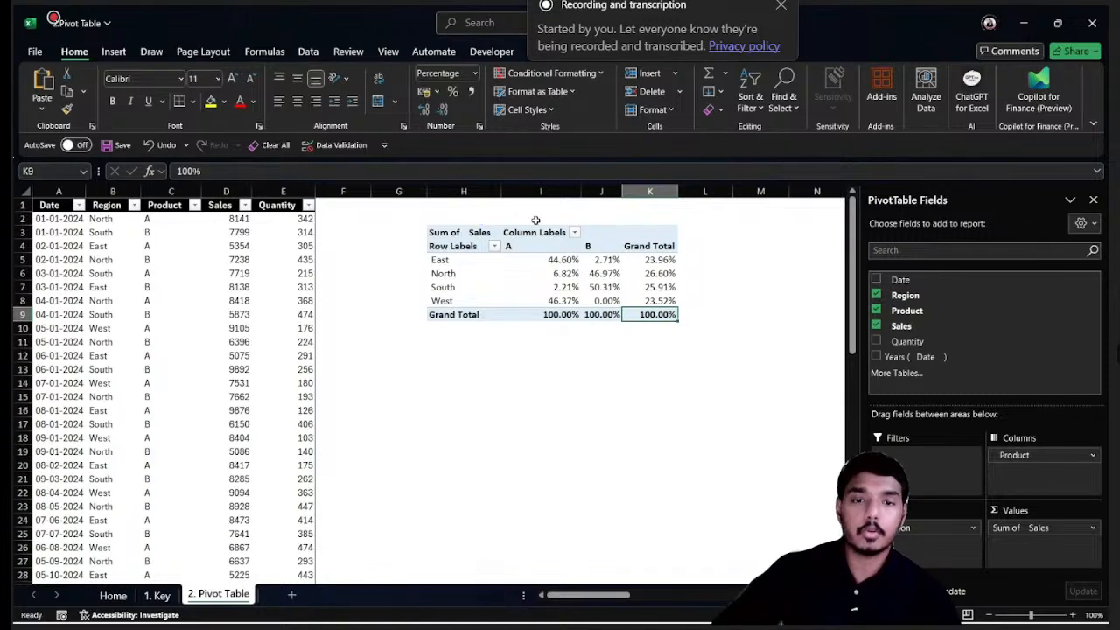
Examine how the regions' percentages in the product A column add up to that column's total
{"action": "left_click", "coordinate": [560, 259]}
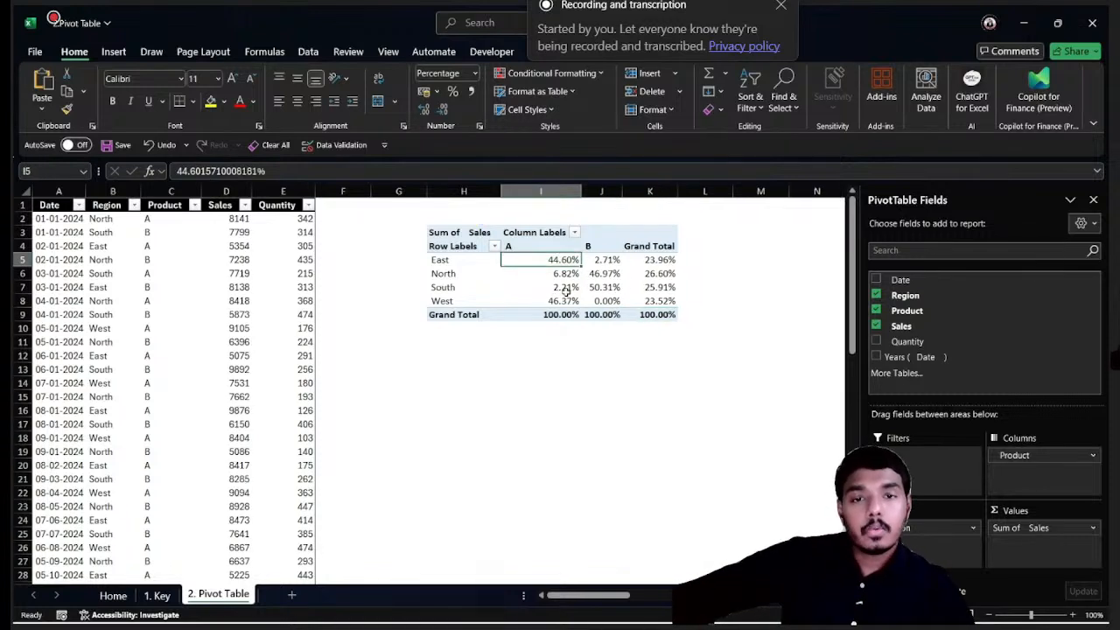
{"action": "left_click", "coordinate": [564, 289]}
{"action": "left_click", "coordinate": [556, 317]}
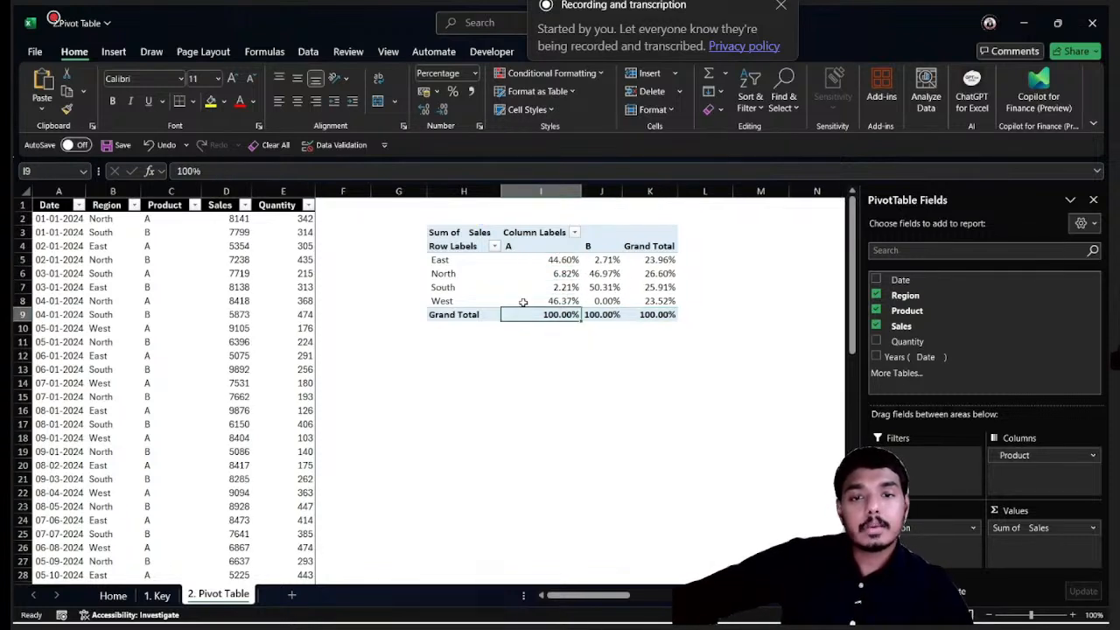
{"action": "left_click", "coordinate": [524, 246]}
{"action": "left_click", "coordinate": [550, 313]}
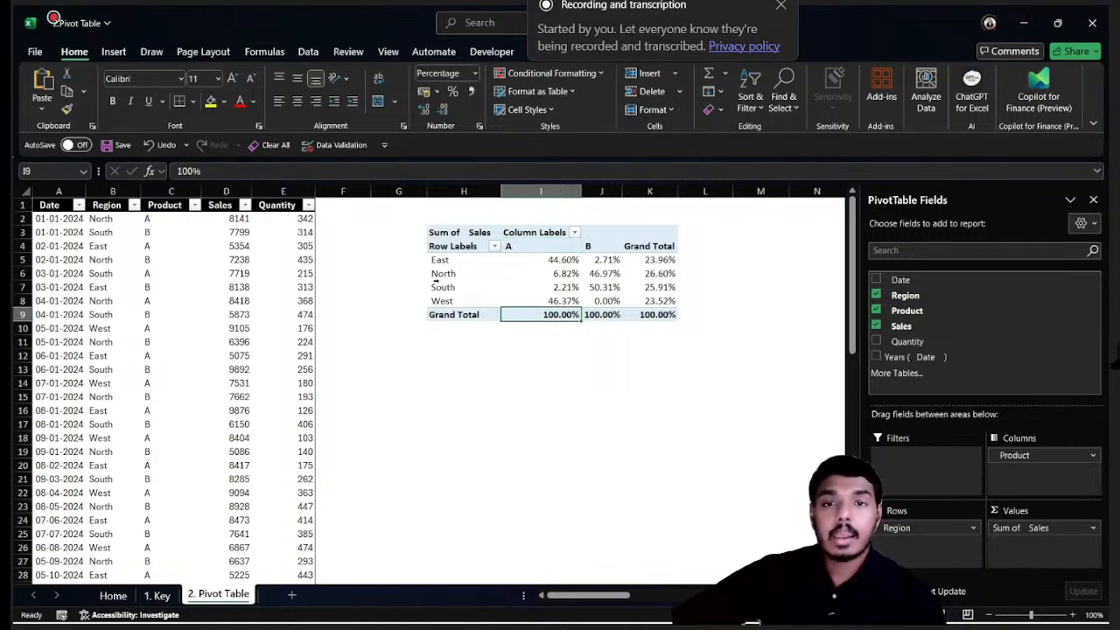
{"action": "left_click", "coordinate": [524, 246]}
{"action": "left_click", "coordinate": [524, 247]}
{"action": "left_click", "coordinate": [551, 314]}
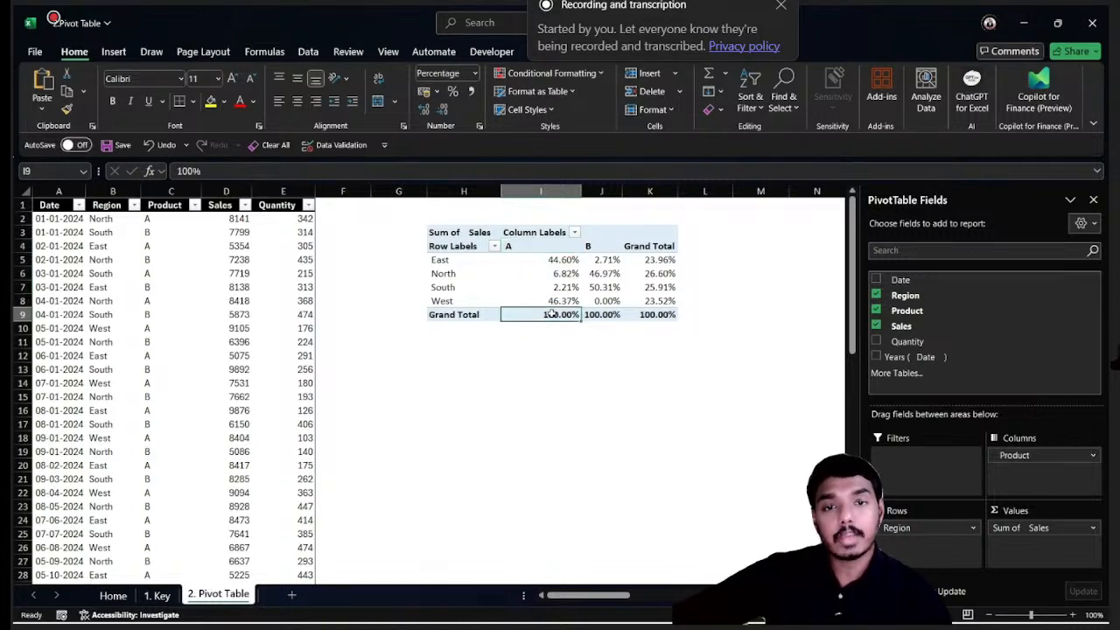
Examine how each region's percentage contributes to the product A column total, comparing East and West with North and South
{"action": "left_click_drag", "start_coordinate": [558, 258], "coordinate": [558, 297]}
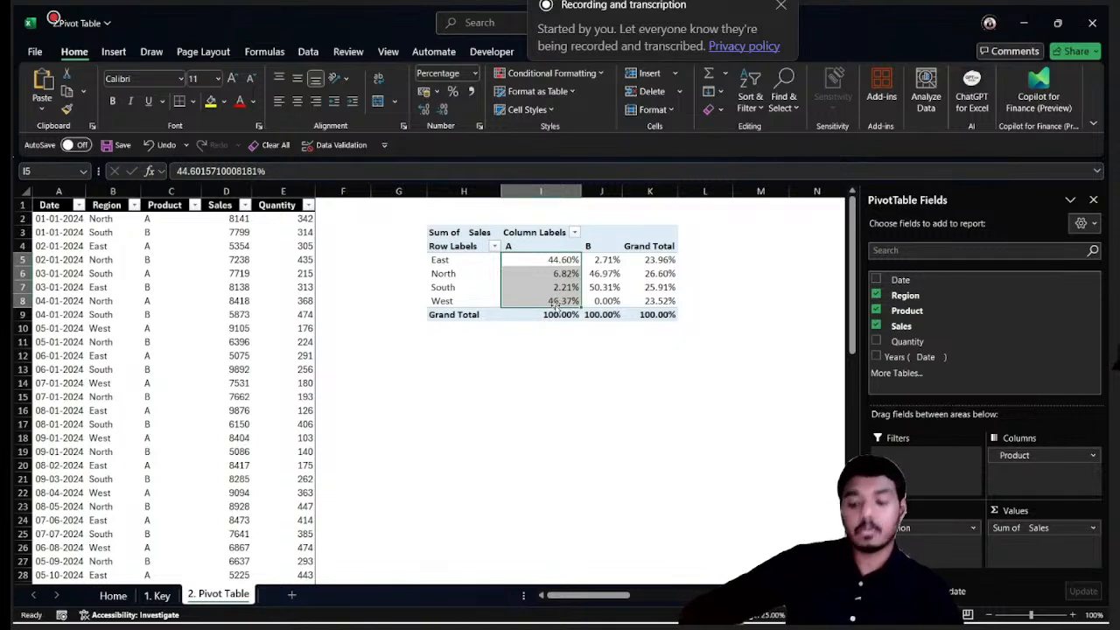
{"action": "left_click", "coordinate": [554, 256]}
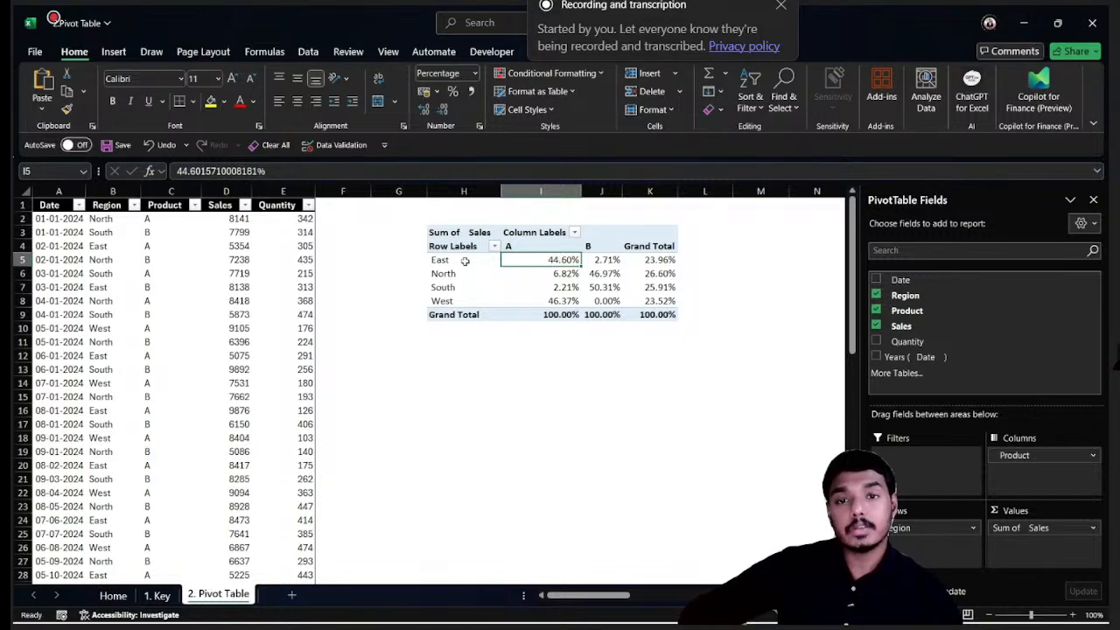
{"action": "left_click", "coordinate": [571, 301]}
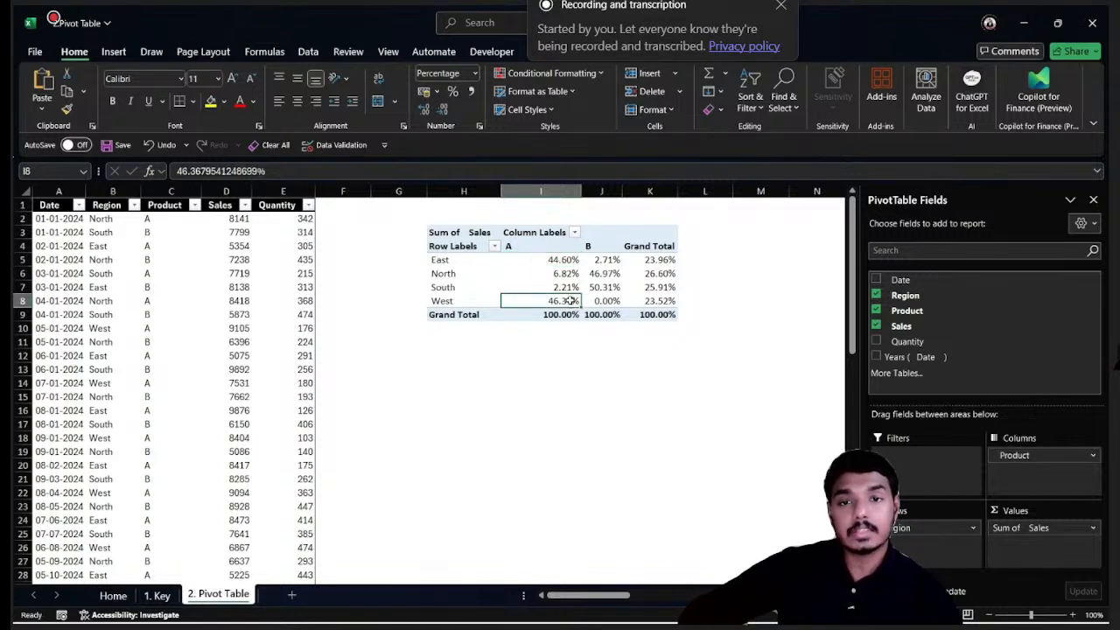
{"action": "left_click", "coordinate": [565, 259]}
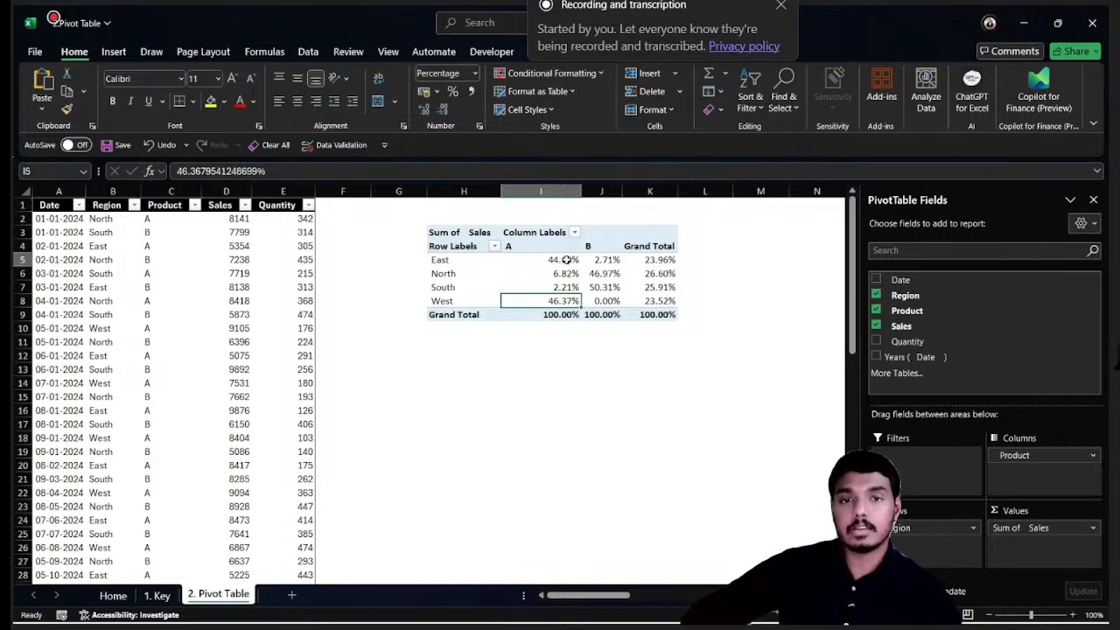
{"action": "left_click", "coordinate": [558, 273]}
{"action": "left_click_drag", "start_coordinate": [558, 273], "coordinate": [560, 287]}
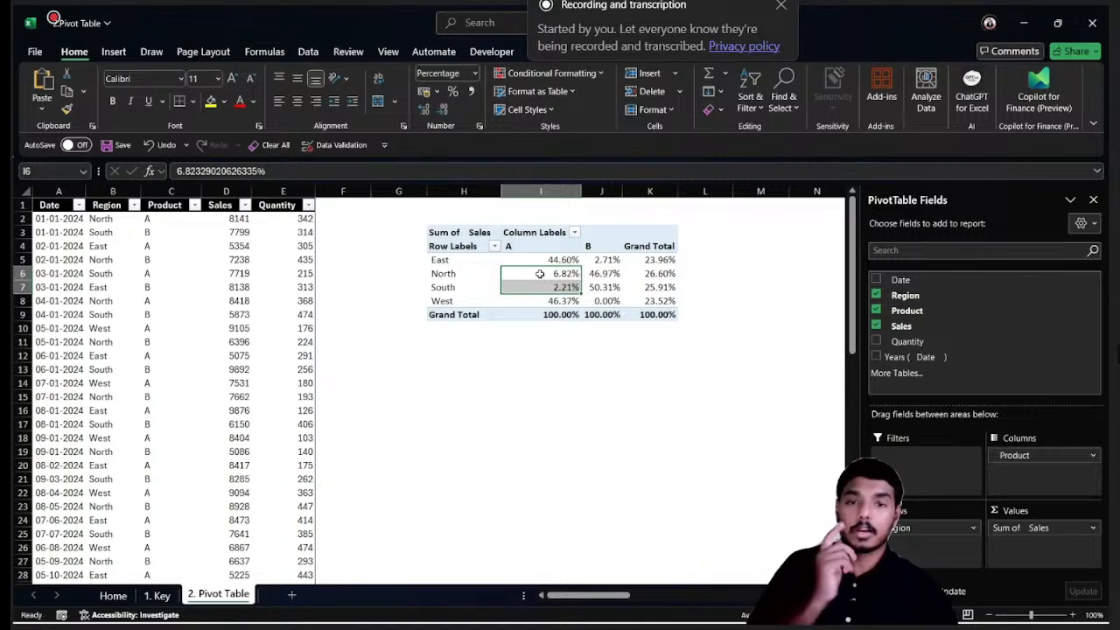
{"action": "mouse_move", "coordinate": [540, 274]}
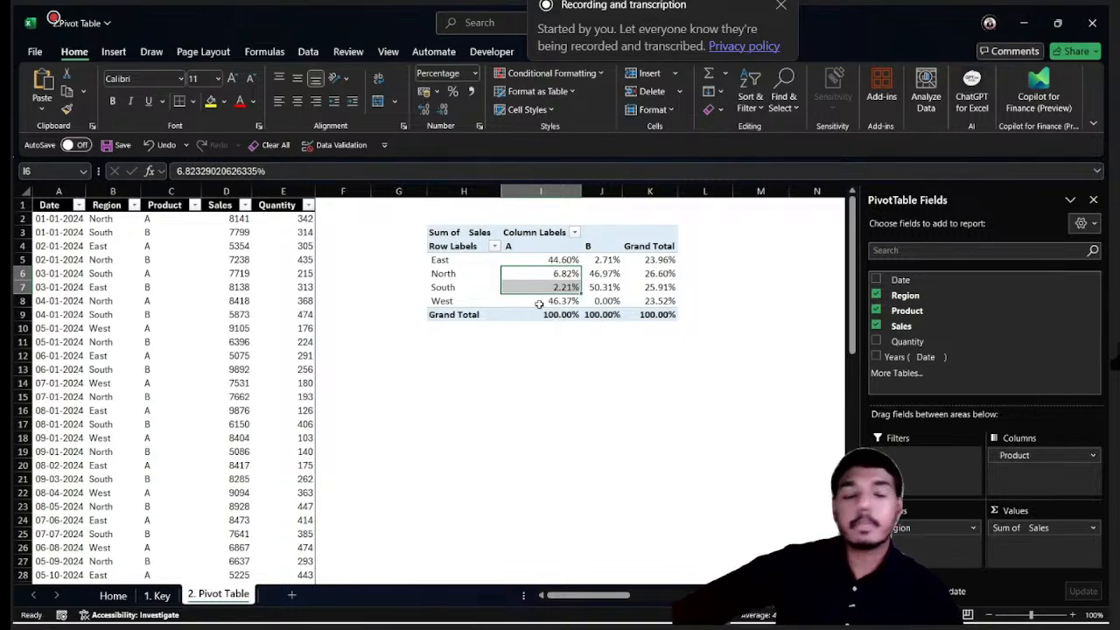
Set the Sum of Sales values to show with No Calculation, keeping Sum as the summary function
{"action": "left_click", "coordinate": [1064, 528]}
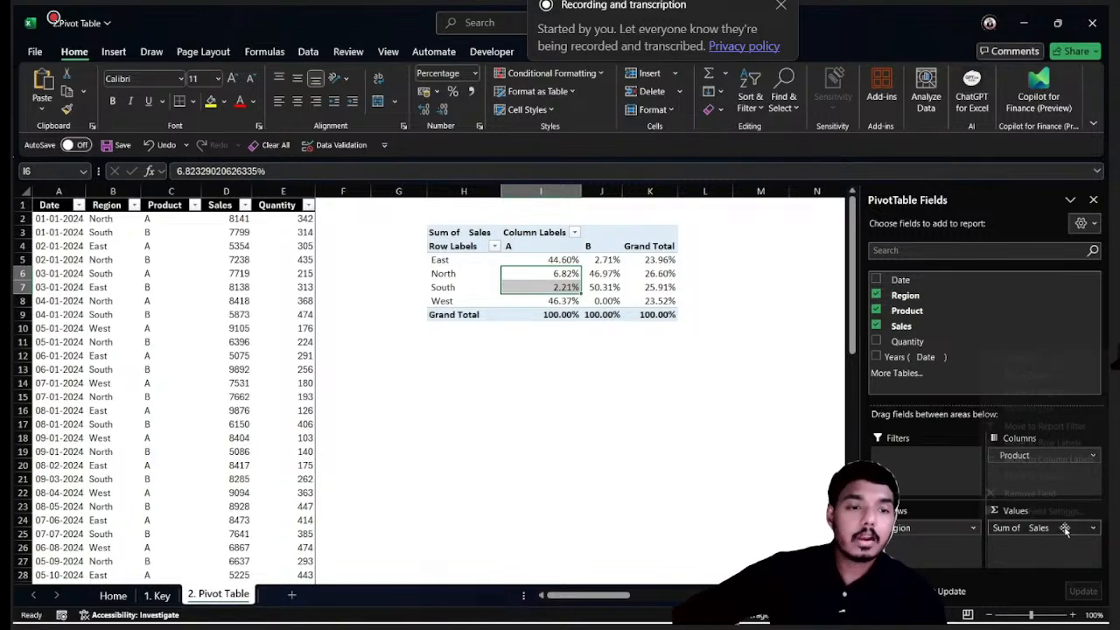
{"action": "left_click", "coordinate": [1046, 510]}
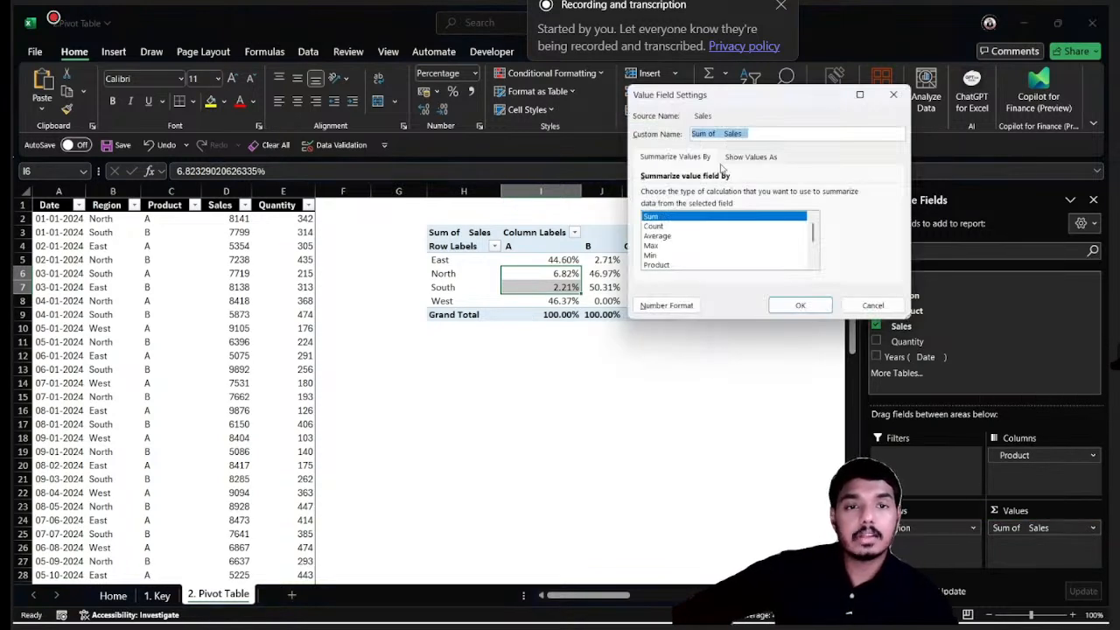
{"action": "left_click", "coordinate": [737, 159]}
{"action": "left_click", "coordinate": [889, 194]}
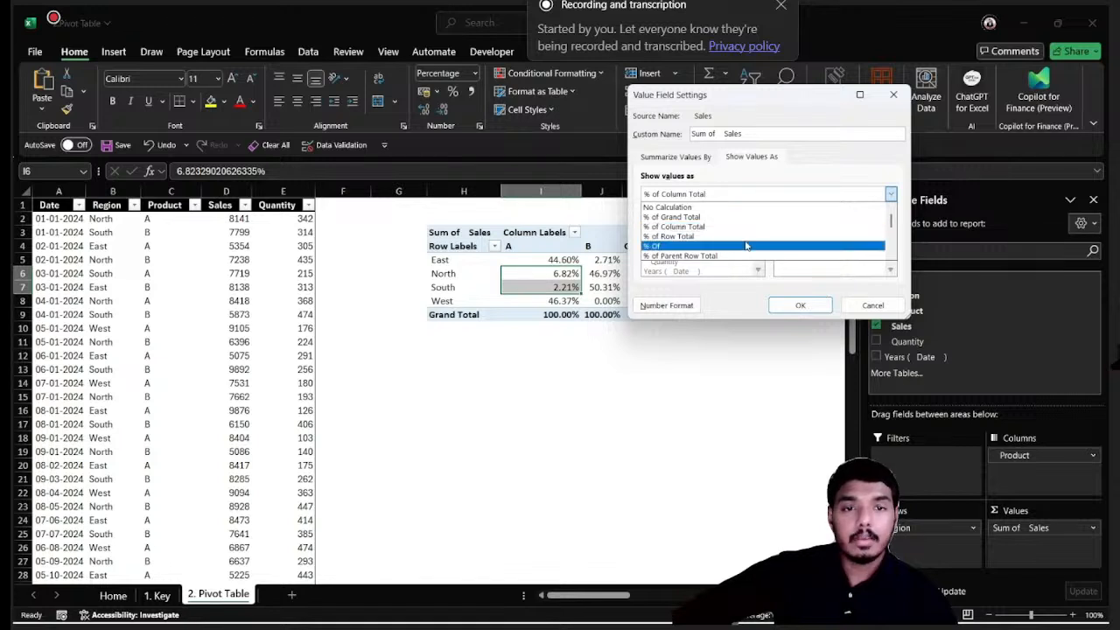
{"action": "scroll", "coordinate": [748, 245], "scroll_direction": "down", "scroll_amount": 3}
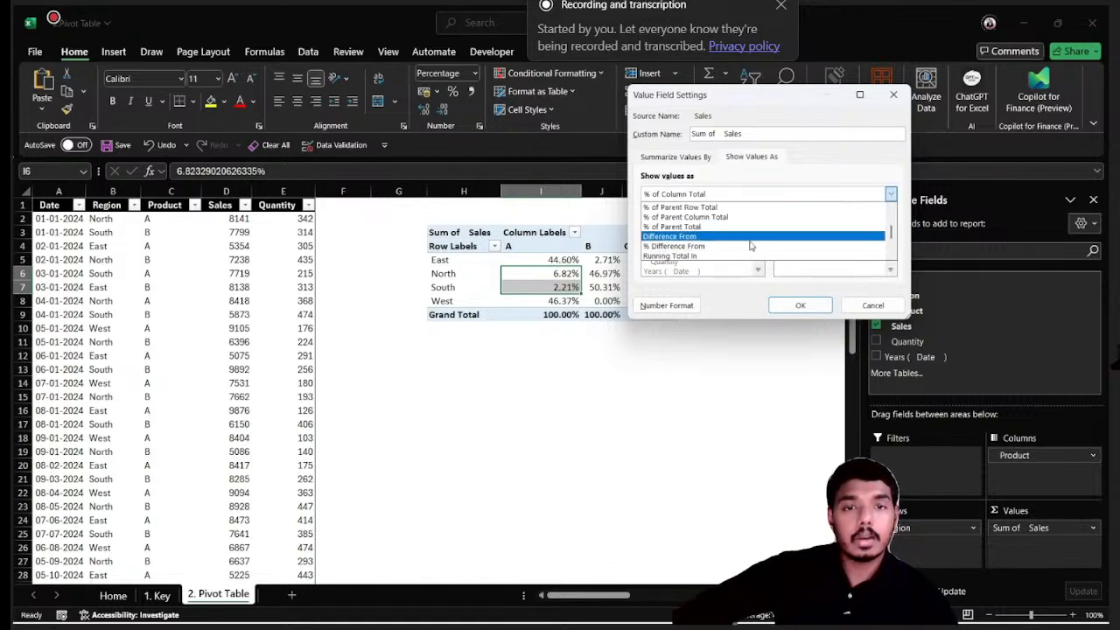
{"action": "scroll", "coordinate": [726, 232], "scroll_direction": "down", "scroll_amount": 2}
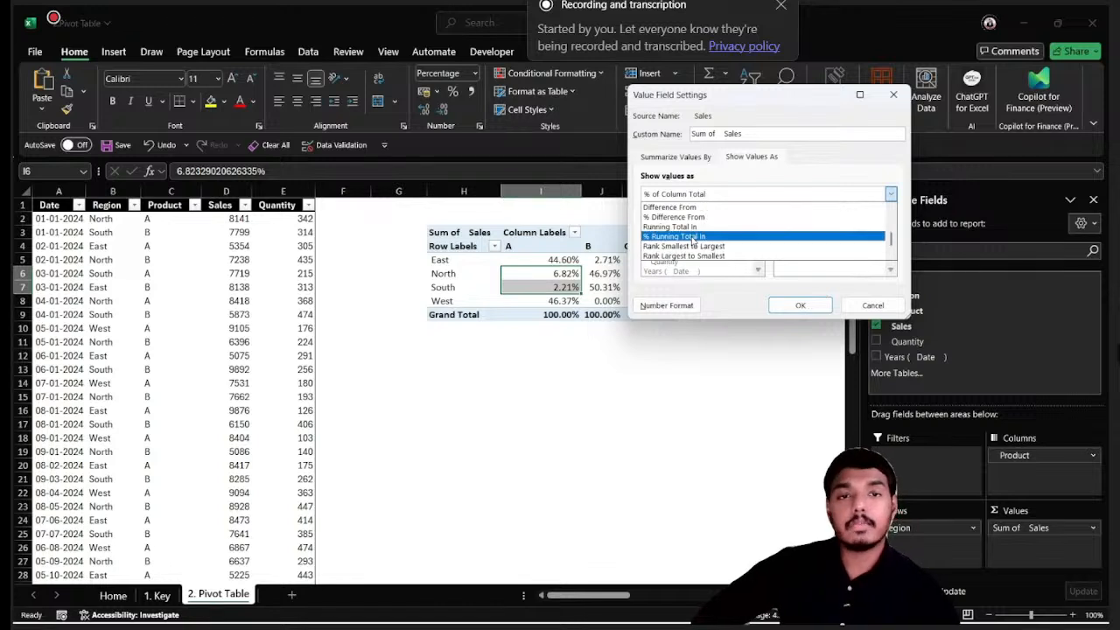
{"action": "scroll", "coordinate": [694, 234], "scroll_direction": "up", "scroll_amount": 3}
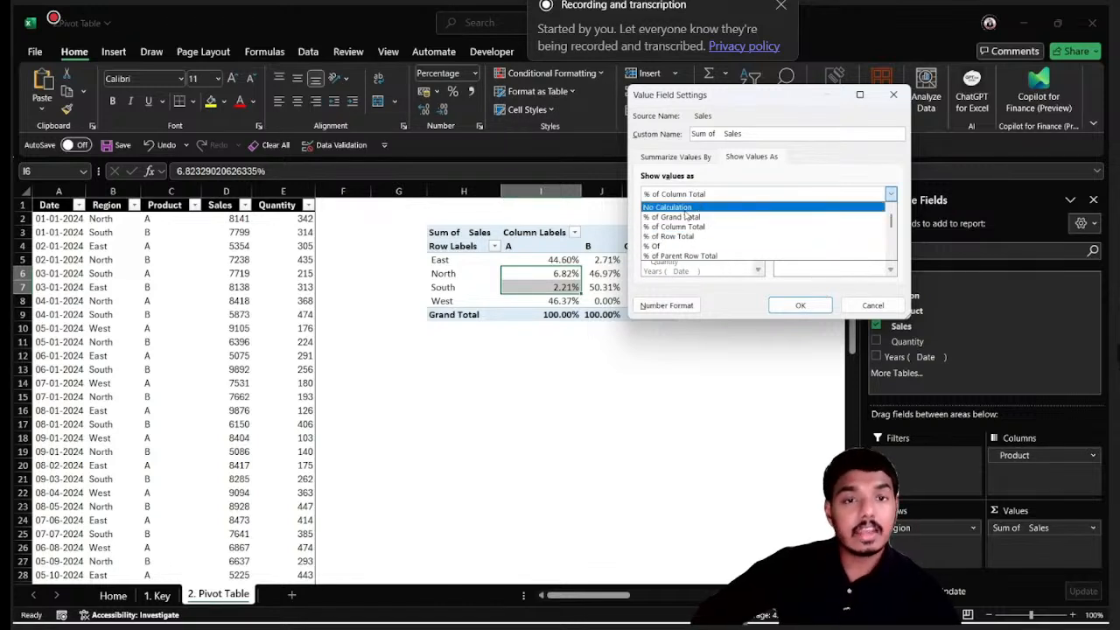
{"action": "left_click", "coordinate": [688, 208]}
{"action": "left_click", "coordinate": [678, 156]}
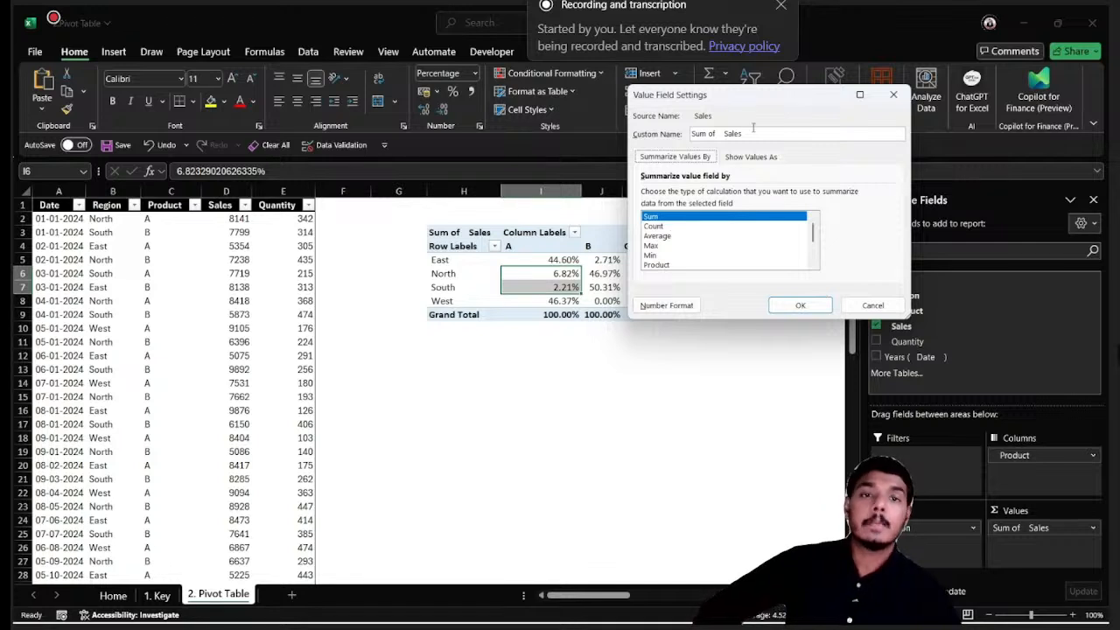
{"action": "left_click", "coordinate": [765, 157]}
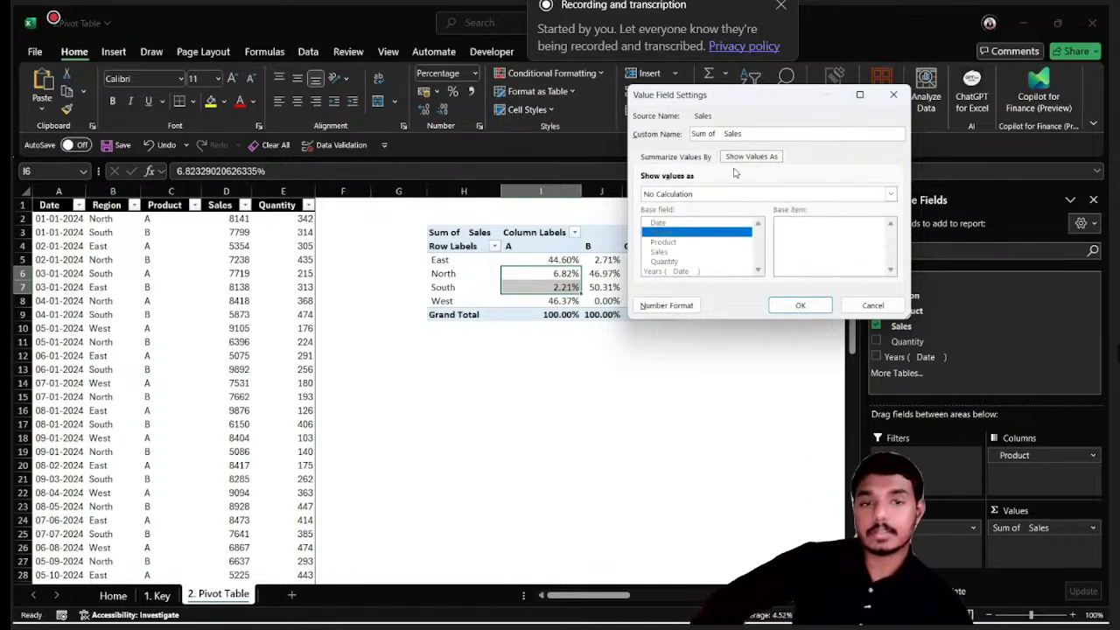
{"action": "left_click", "coordinate": [800, 305]}
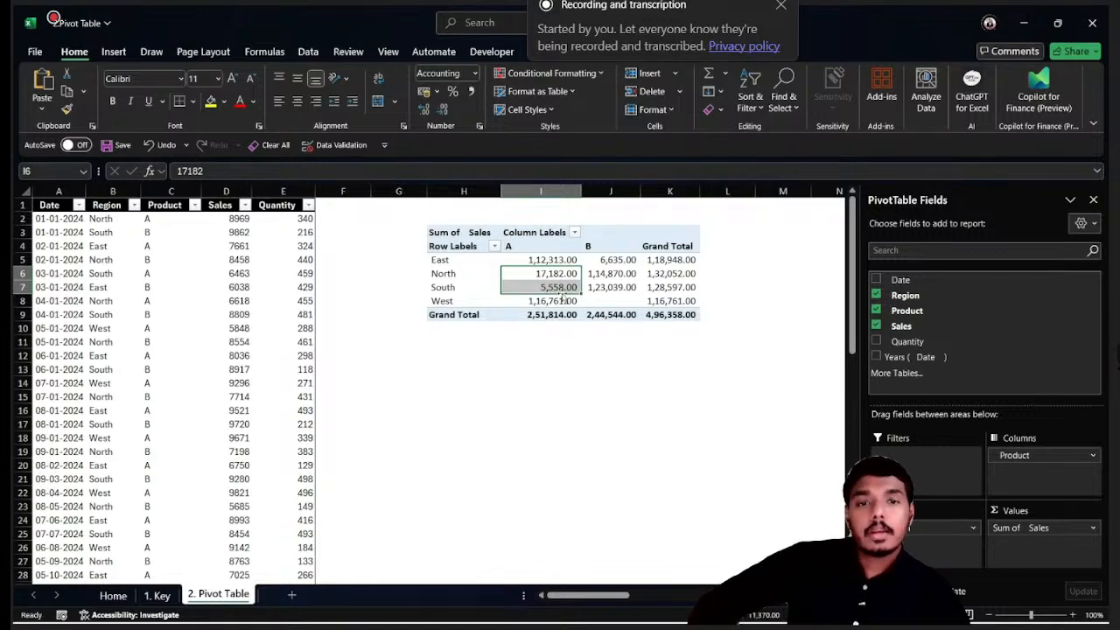
Replace Product and Region in the PivotTable with the Date field in the rows, leaving out its Years level
{"action": "left_click", "coordinate": [610, 271]}
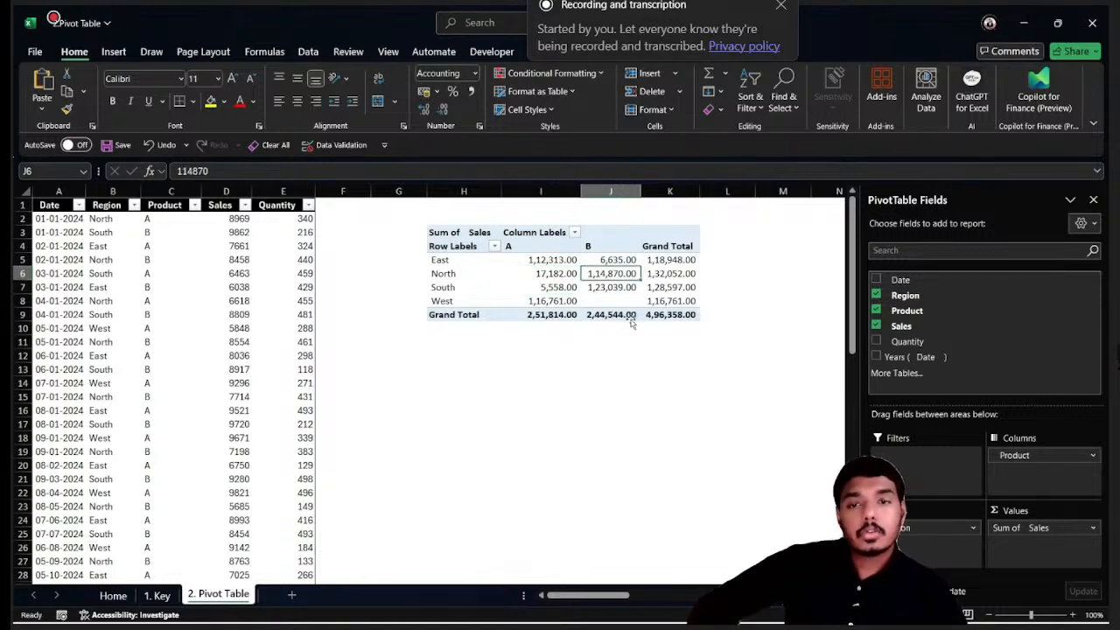
{"action": "left_click", "coordinate": [451, 269]}
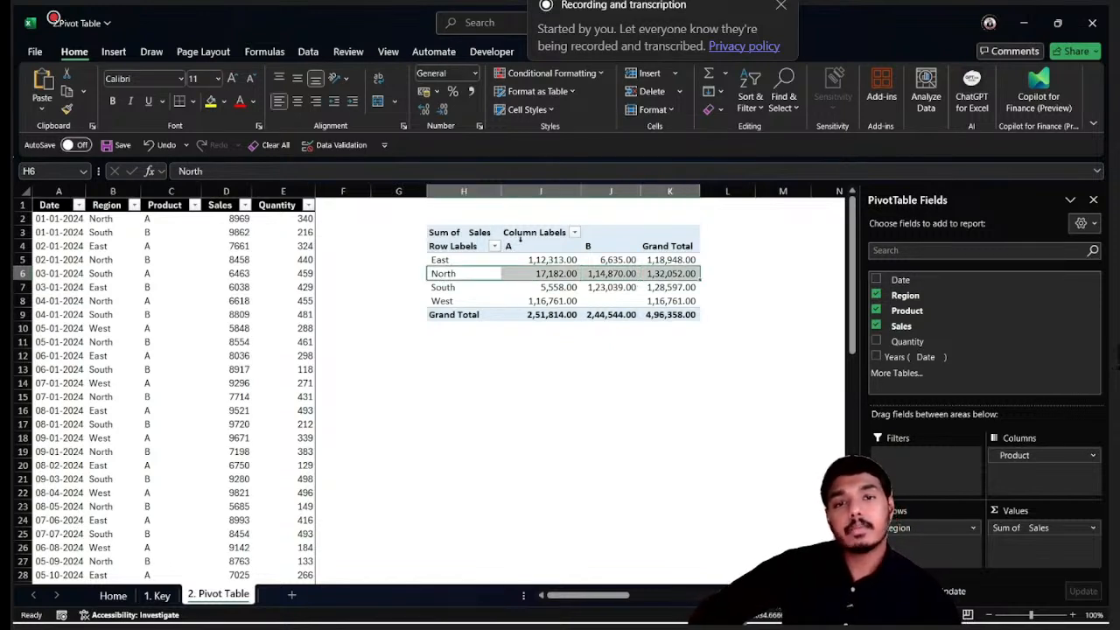
{"action": "left_click", "coordinate": [518, 245]}
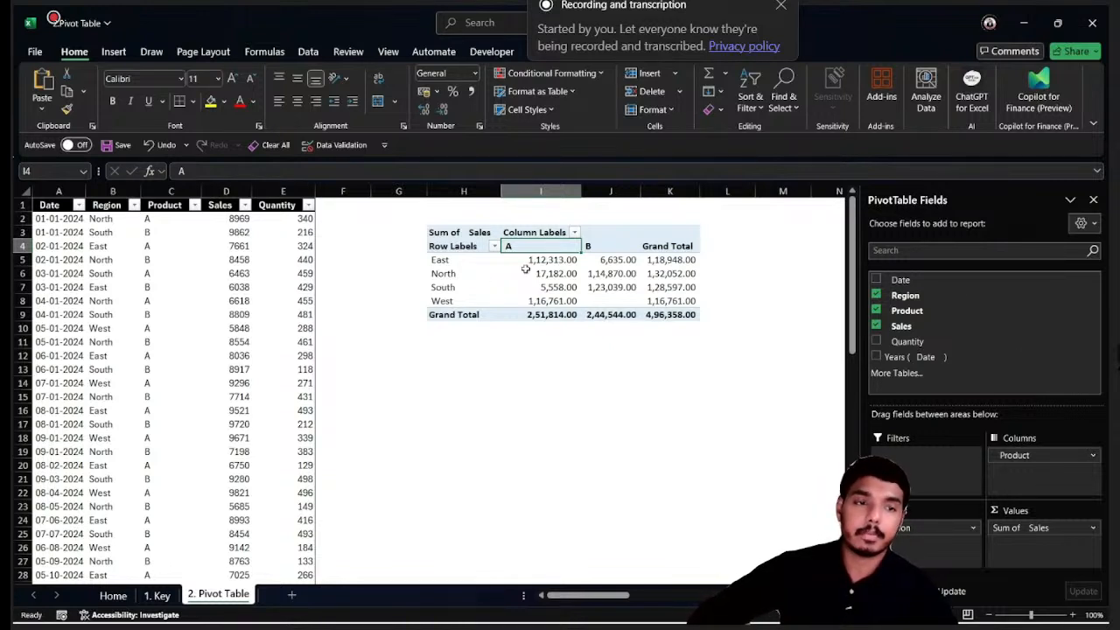
{"action": "left_click_drag", "start_coordinate": [1070, 459], "coordinate": [1005, 343]}
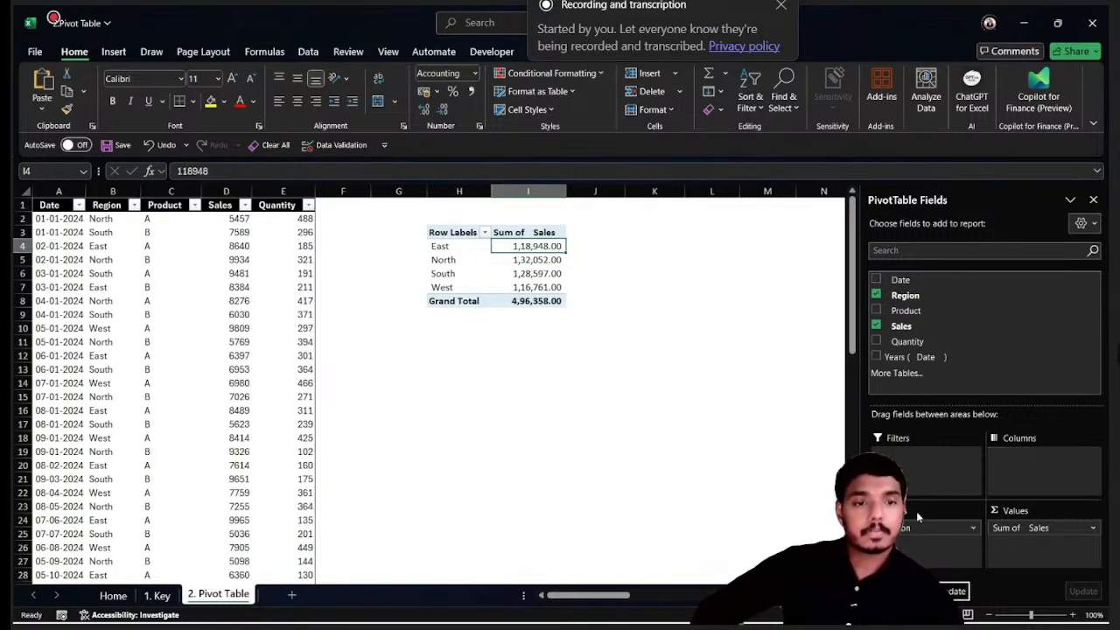
{"action": "left_click_drag", "start_coordinate": [907, 529], "coordinate": [938, 373]}
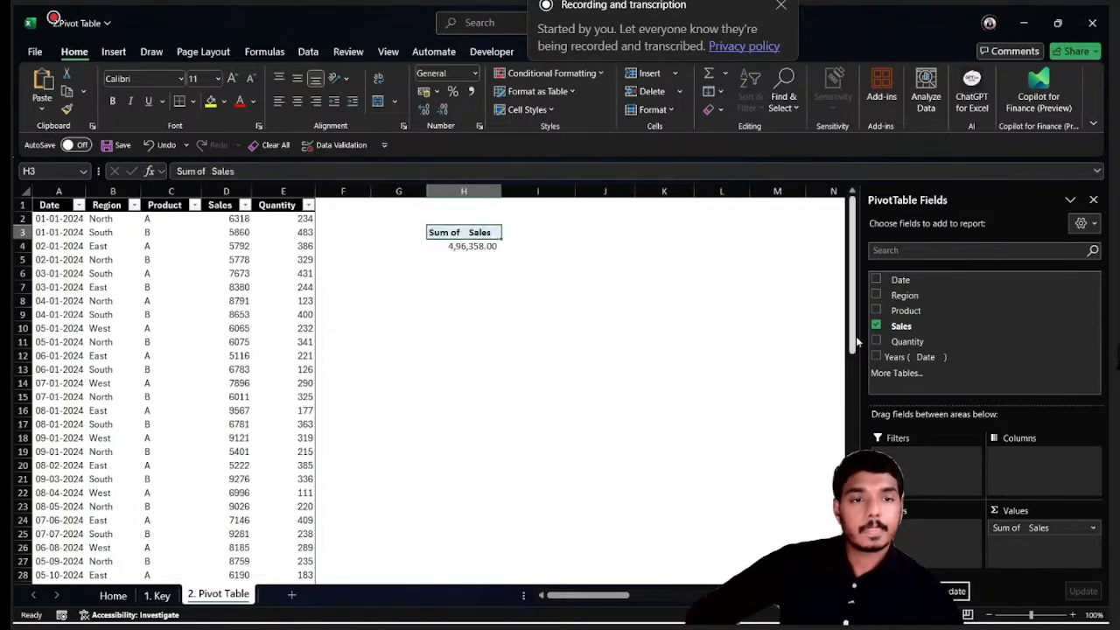
{"action": "left_click_drag", "start_coordinate": [910, 278], "coordinate": [943, 524]}
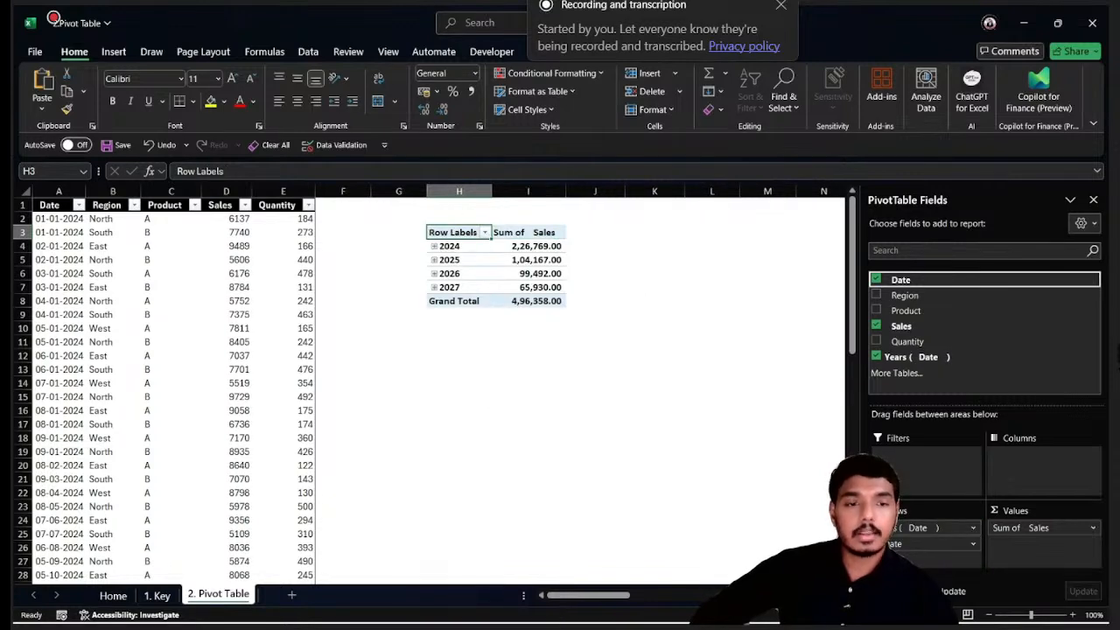
{"action": "left_click_drag", "start_coordinate": [935, 530], "coordinate": [949, 359]}
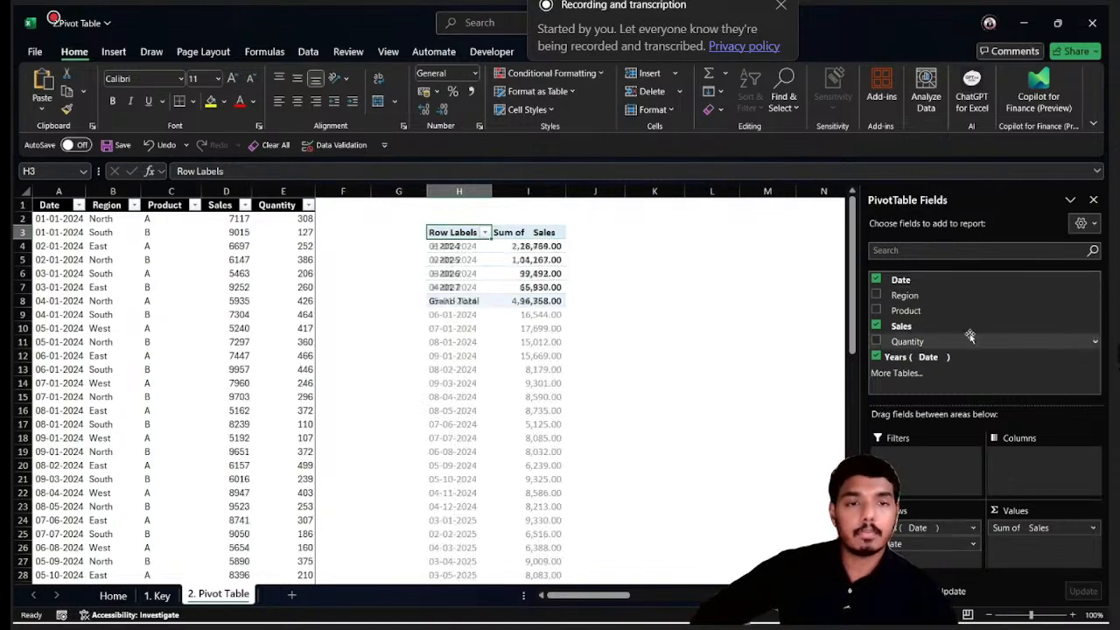
Examine the individual dates in the PivotTable's row labels and compare them with the source table's Date column
{"action": "left_click", "coordinate": [461, 317]}
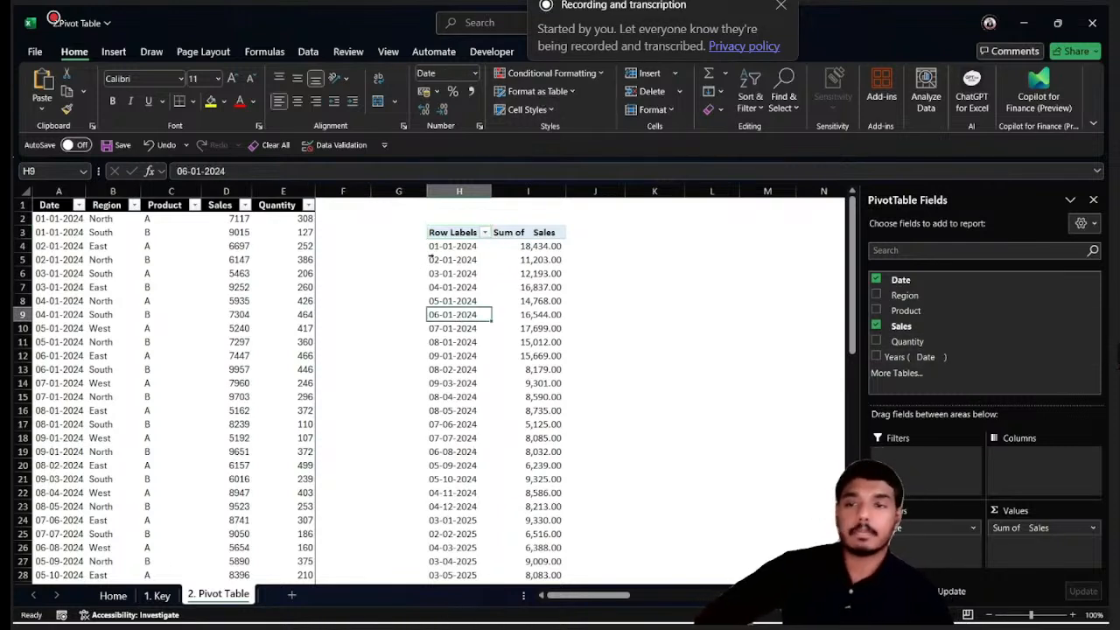
{"action": "left_click", "coordinate": [455, 249]}
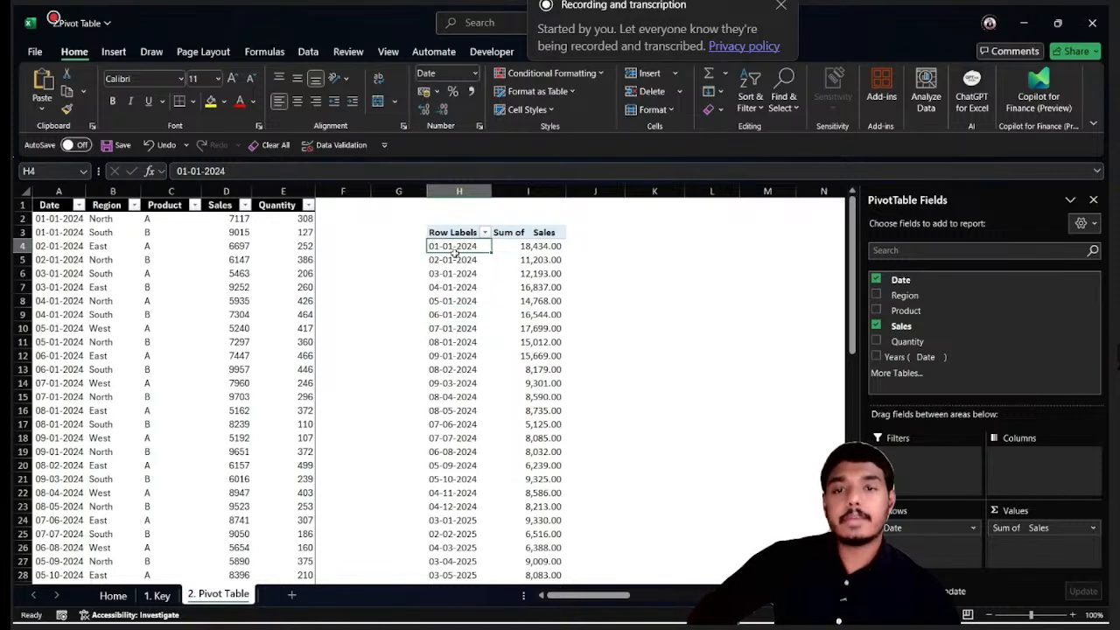
{"action": "left_click", "coordinate": [461, 324]}
{"action": "left_click", "coordinate": [469, 448]}
{"action": "left_click", "coordinate": [470, 301]}
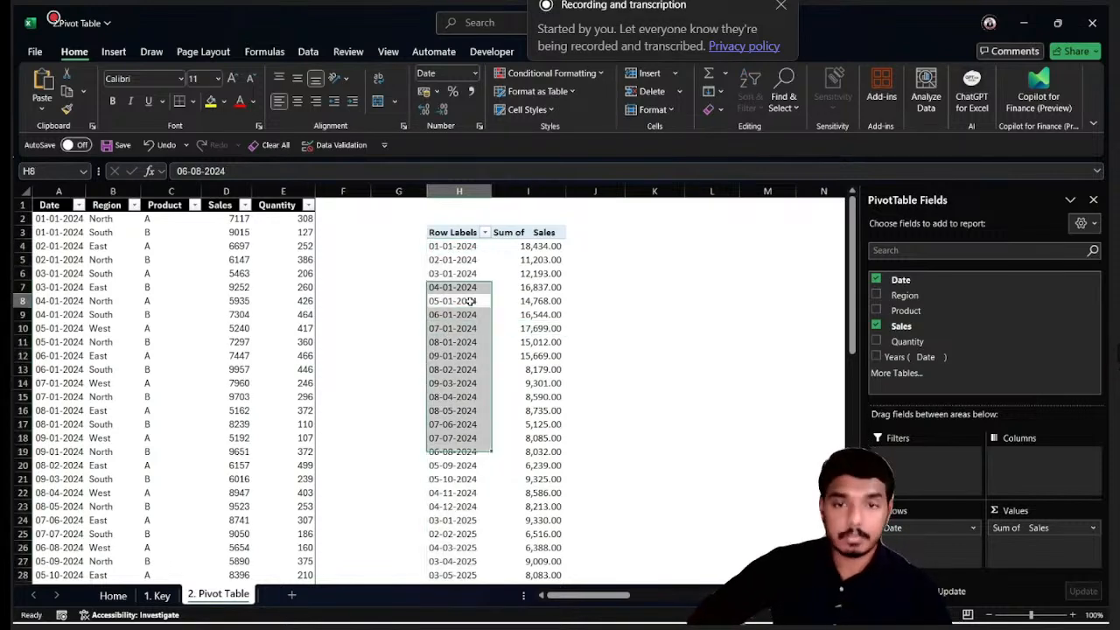
{"action": "left_click", "coordinate": [67, 219]}
{"action": "left_click", "coordinate": [473, 273]}
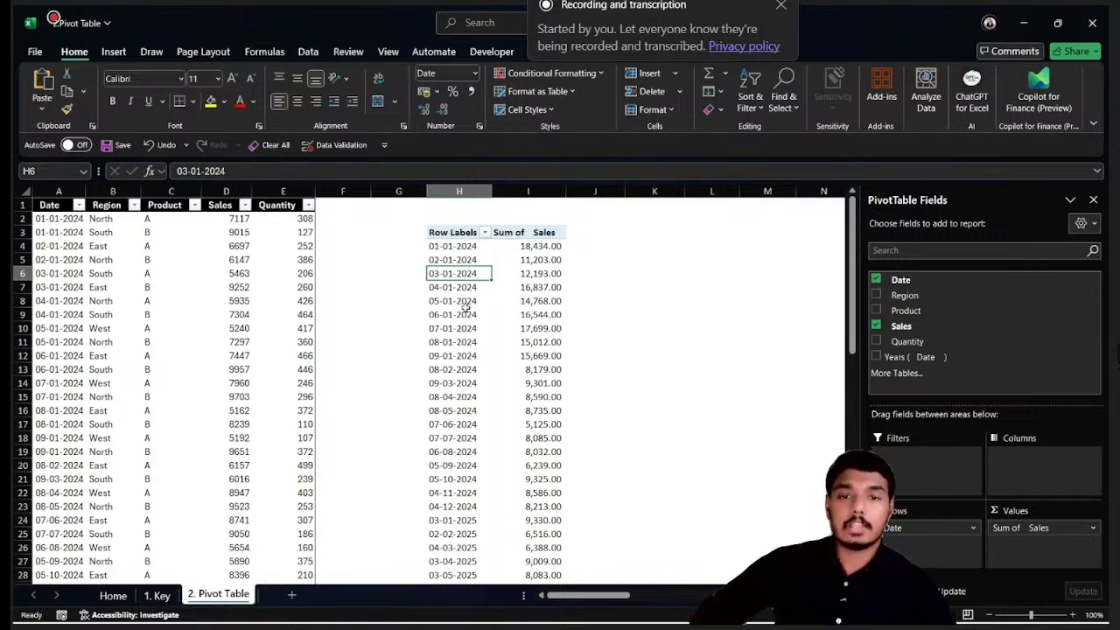
Group the PivotTable's date row labels by Years, keeping the range from 01-01-2024 to 22-08-2027
{"action": "right_click", "coordinate": [461, 301]}
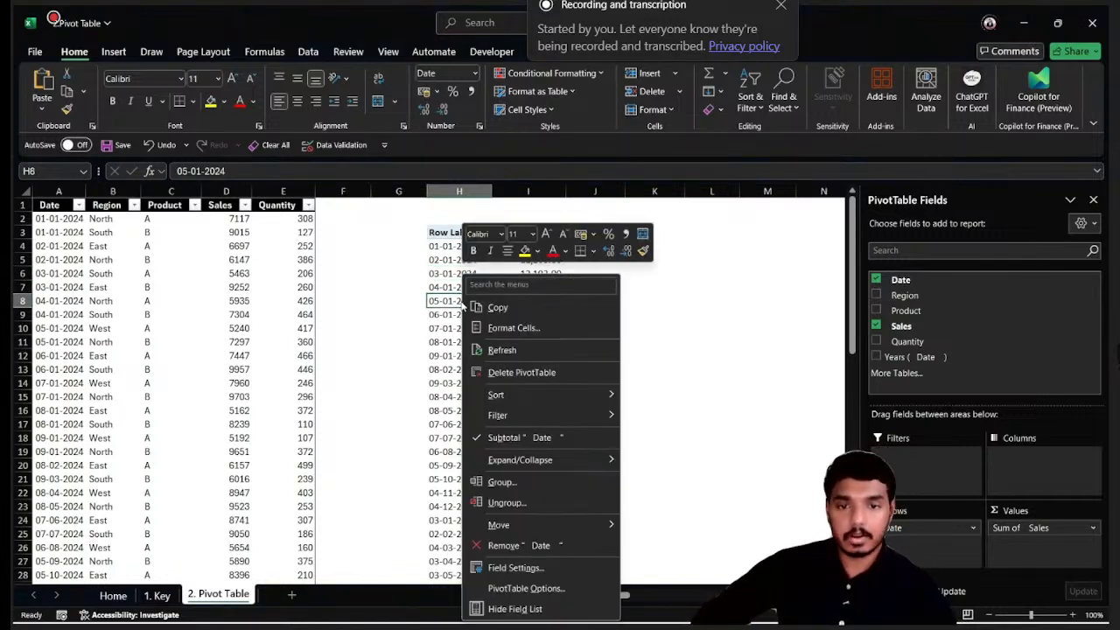
{"action": "left_click", "coordinate": [505, 483]}
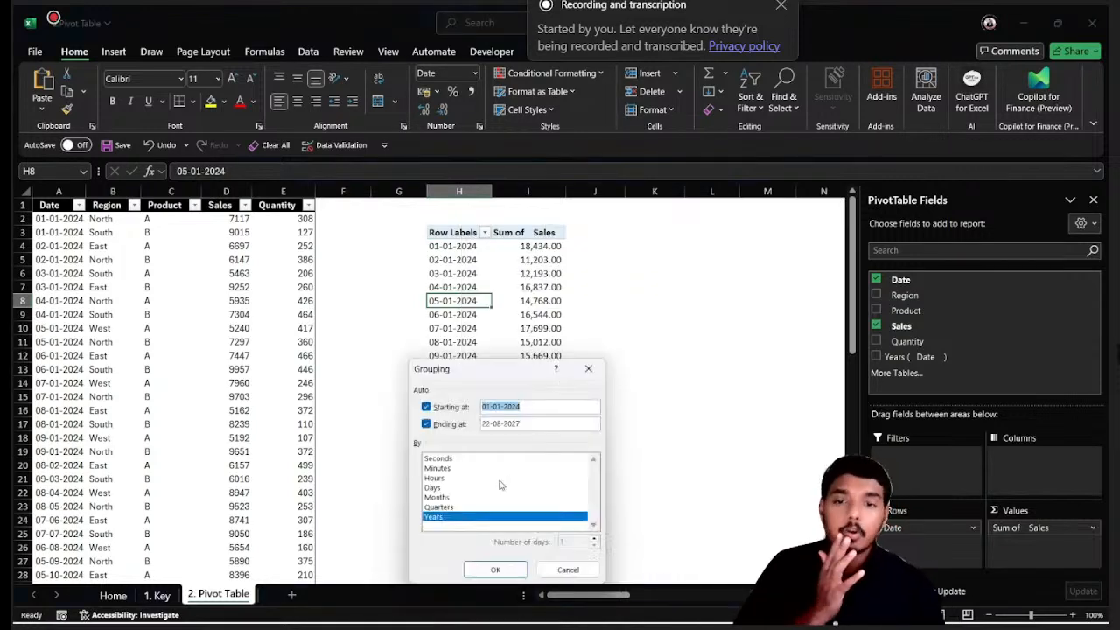
{"action": "left_click_drag", "start_coordinate": [475, 375], "coordinate": [471, 306]}
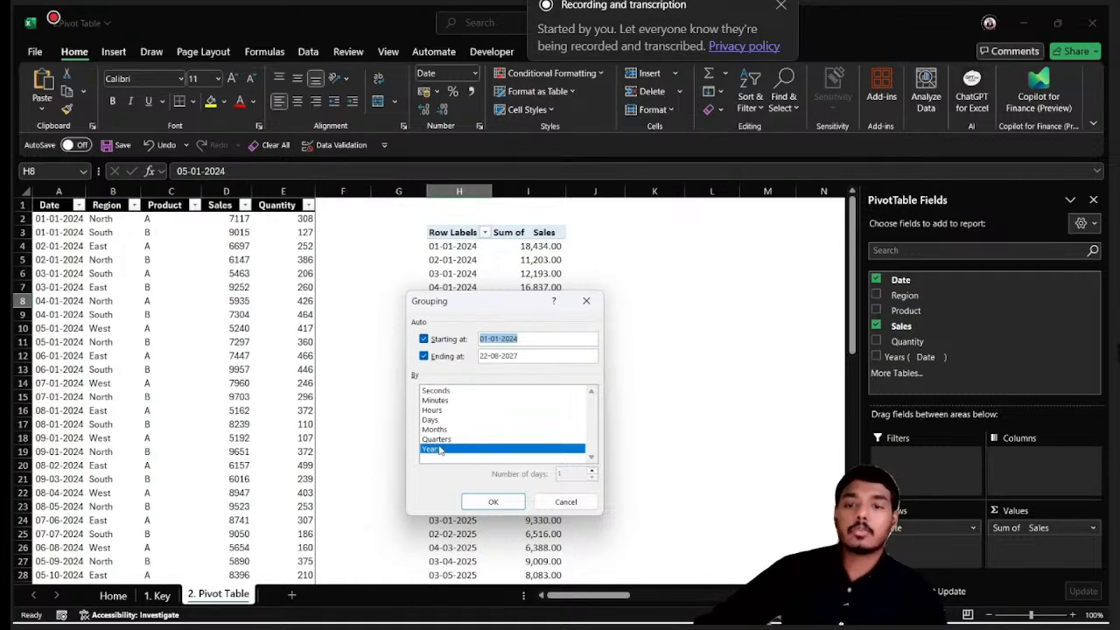
{"action": "left_click", "coordinate": [492, 502]}
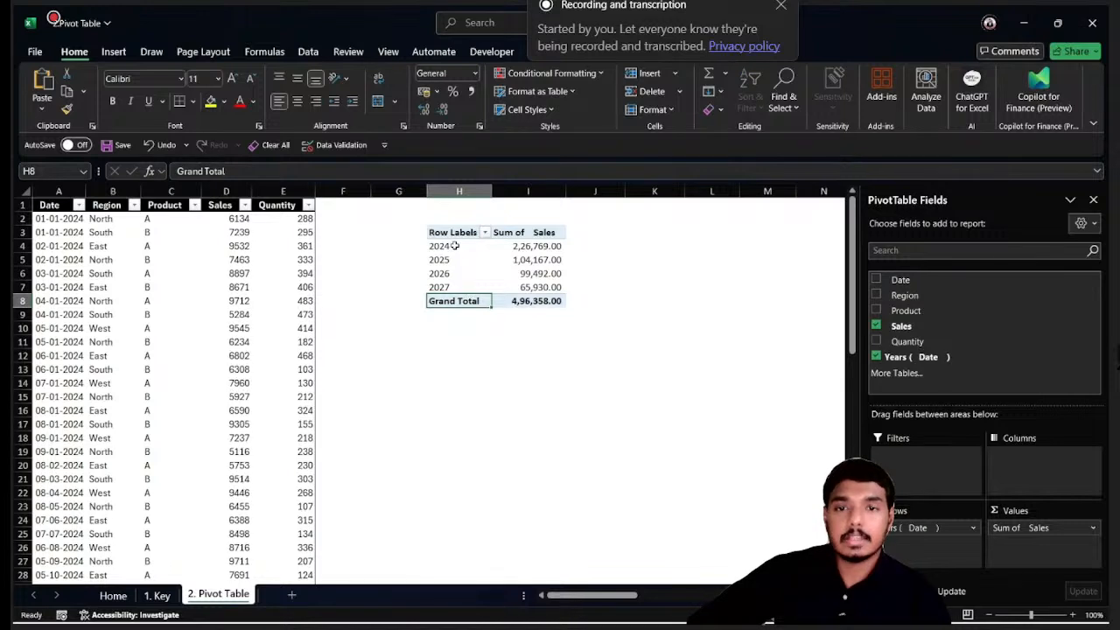
Regroup the year row labels by both Quarters and Years and review the quarterly sales under 2024
{"action": "left_click_drag", "start_coordinate": [452, 247], "coordinate": [453, 287]}
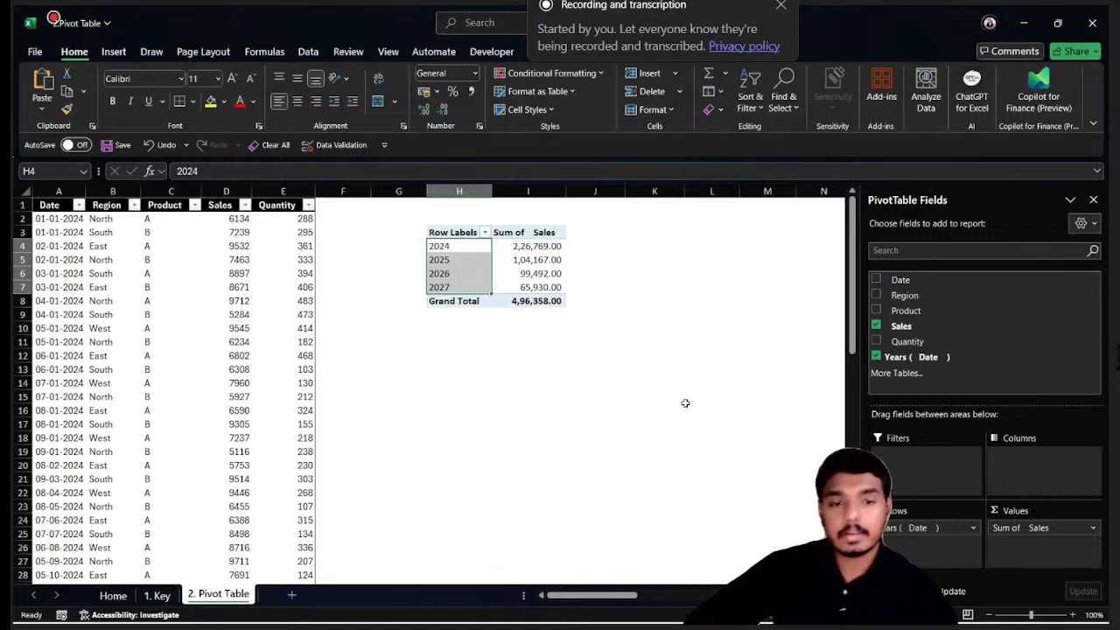
{"action": "right_click", "coordinate": [452, 260]}
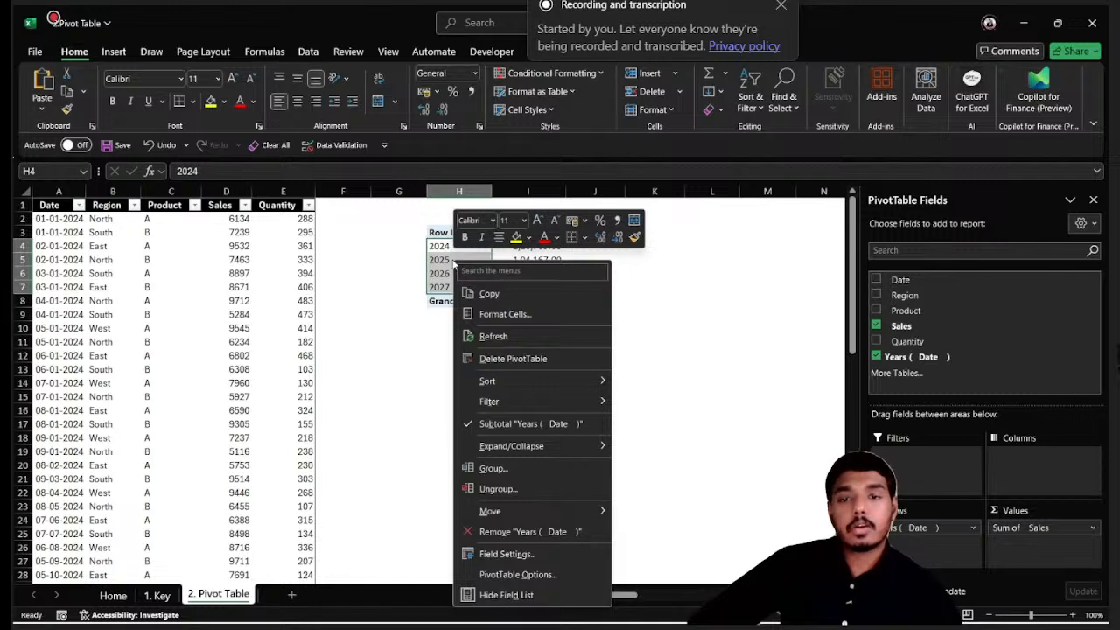
{"action": "left_click", "coordinate": [514, 468]}
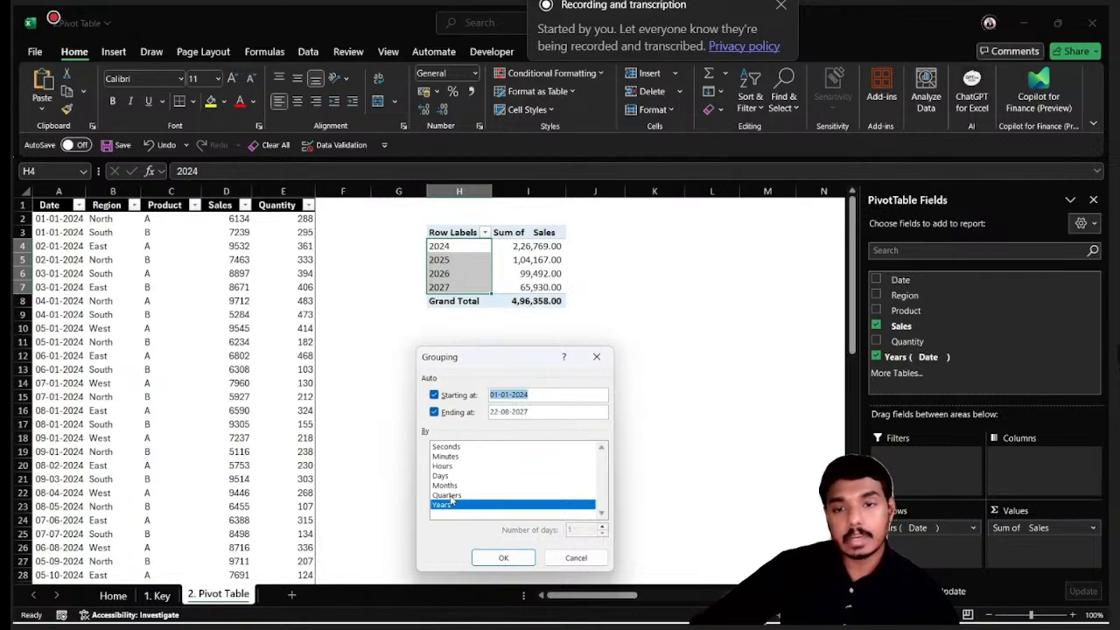
{"action": "left_click", "coordinate": [447, 495]}
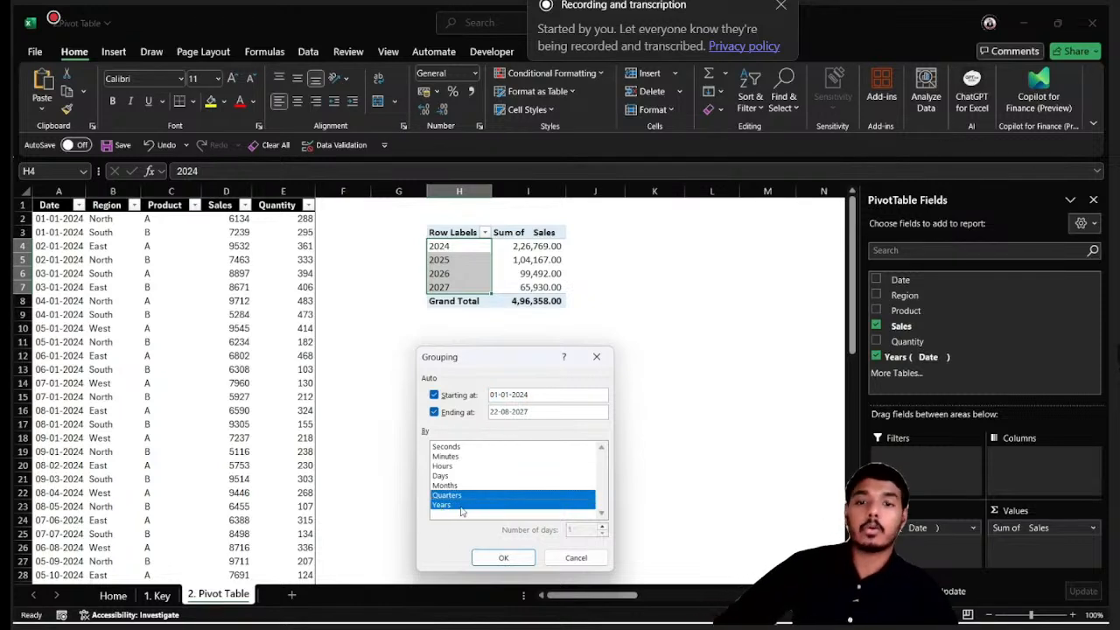
{"action": "left_click", "coordinate": [503, 557]}
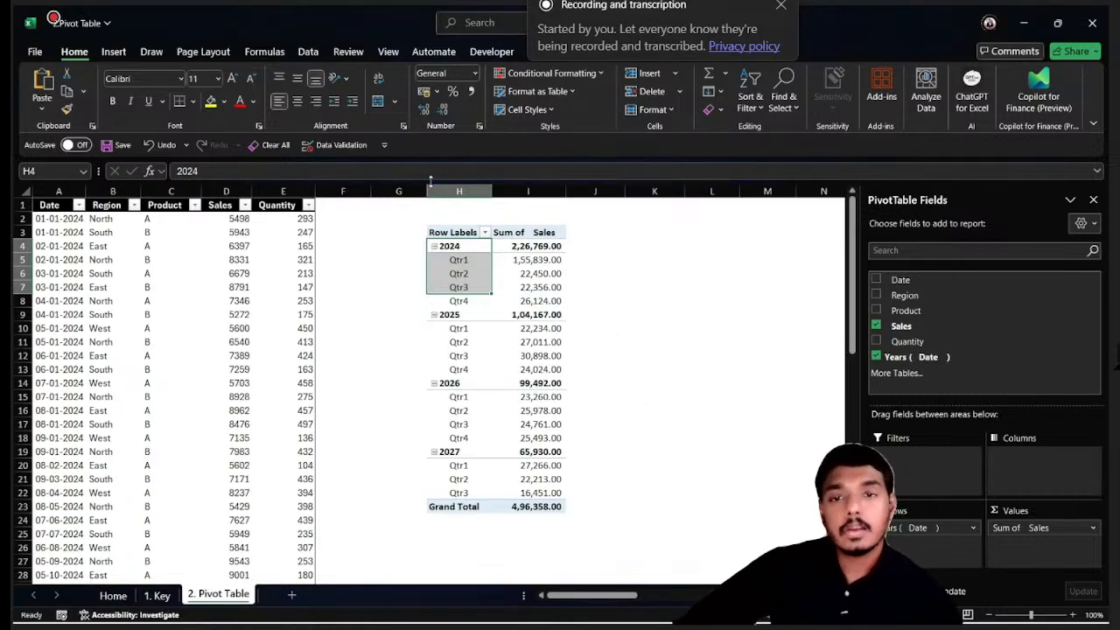
{"action": "left_click", "coordinate": [465, 246]}
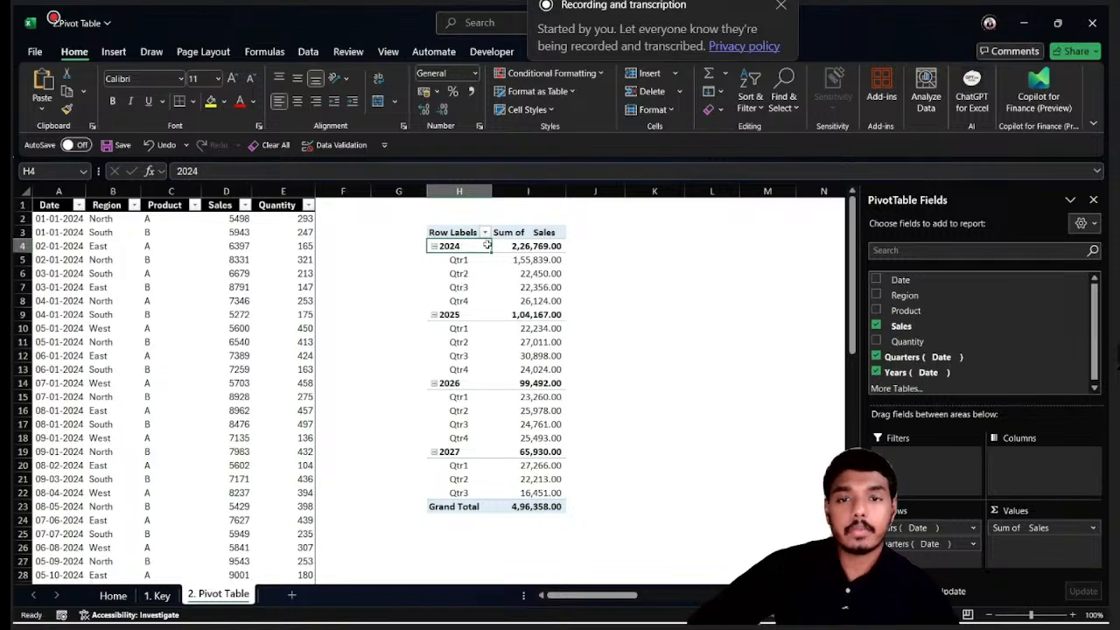
{"action": "left_click_drag", "start_coordinate": [470, 261], "coordinate": [476, 292]}
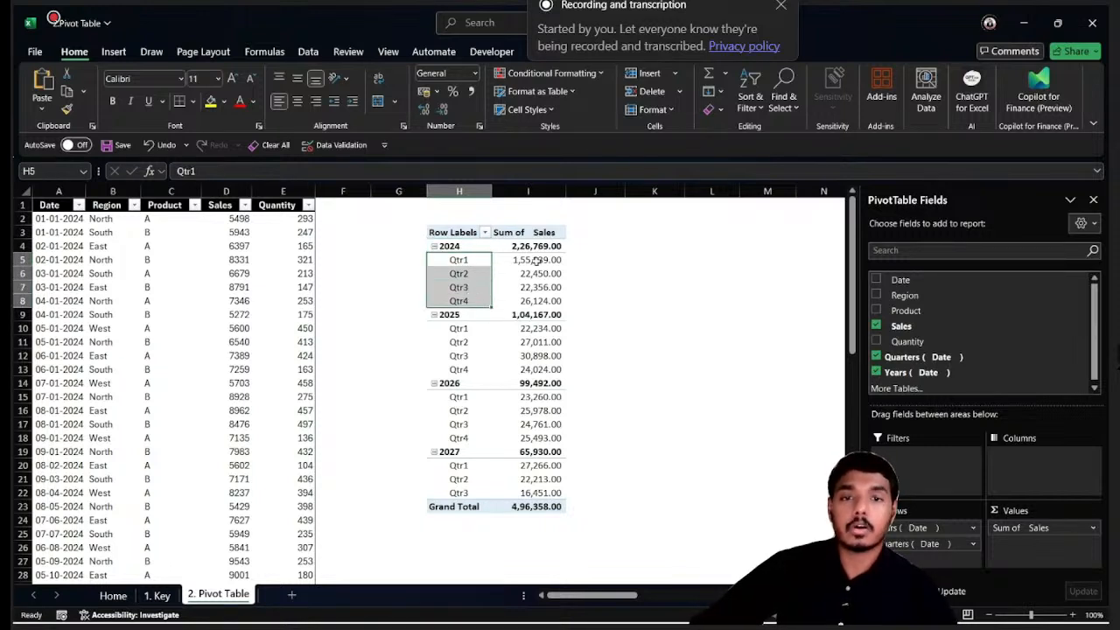
{"action": "left_click_drag", "start_coordinate": [536, 260], "coordinate": [538, 301]}
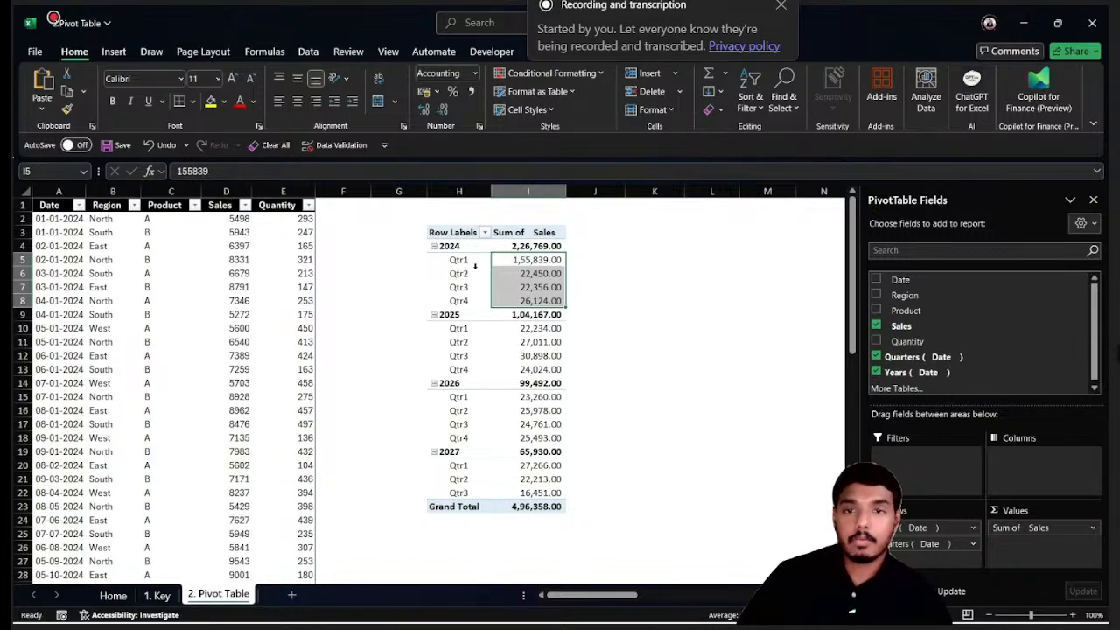
Open the available commands for the Qtr2 row label under 2024
{"action": "left_click", "coordinate": [461, 271]}
{"action": "right_click", "coordinate": [463, 274]}
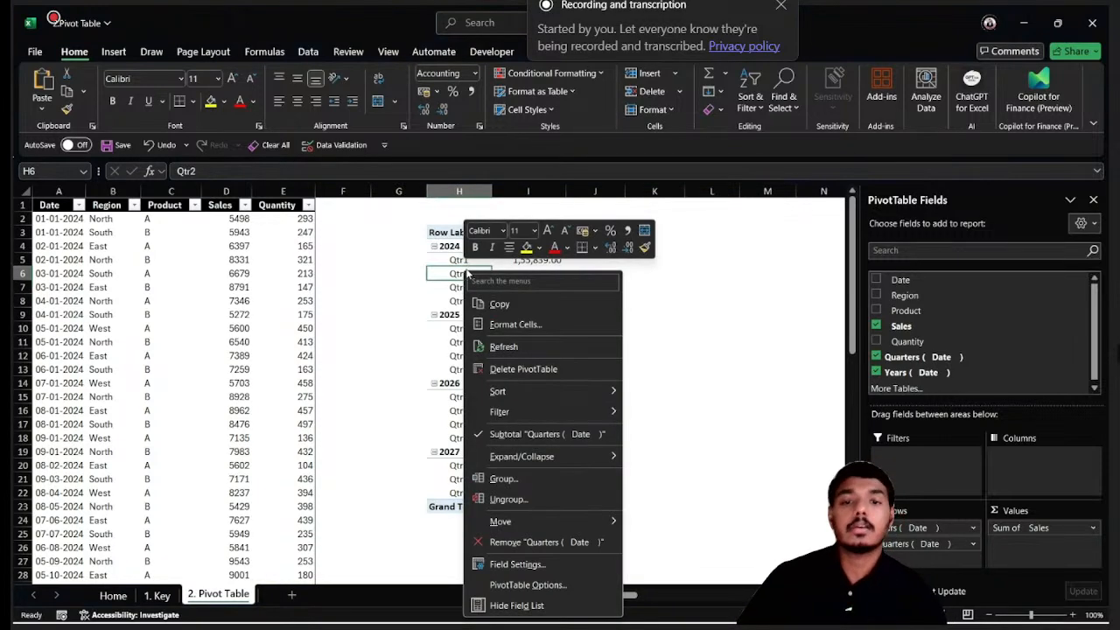
Group the pivot table's date rows by months and years instead of quarters, then select the 2024 monthly sales values
{"action": "left_click", "coordinate": [518, 481]}
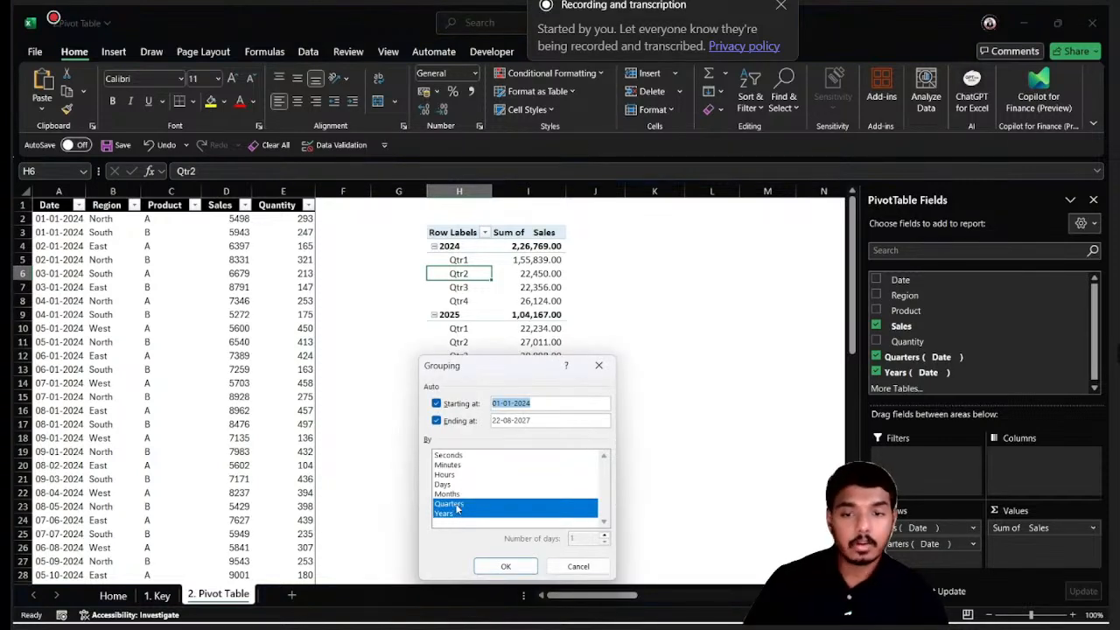
{"action": "left_click", "coordinate": [456, 505]}
{"action": "left_click", "coordinate": [462, 494]}
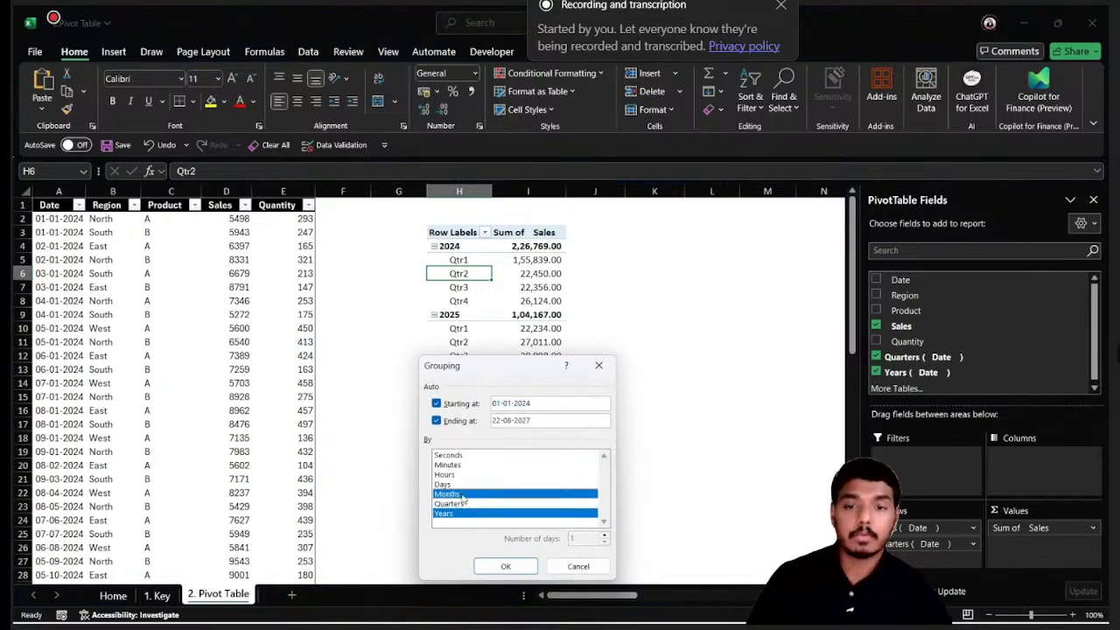
{"action": "left_click", "coordinate": [504, 567]}
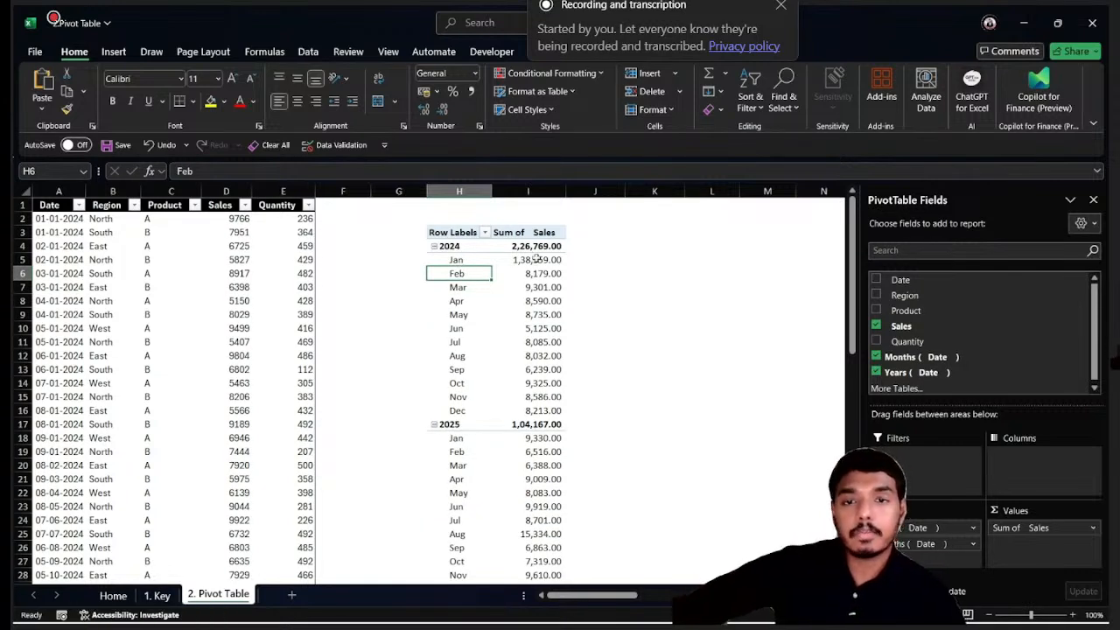
{"action": "left_click_drag", "start_coordinate": [535, 256], "coordinate": [546, 406]}
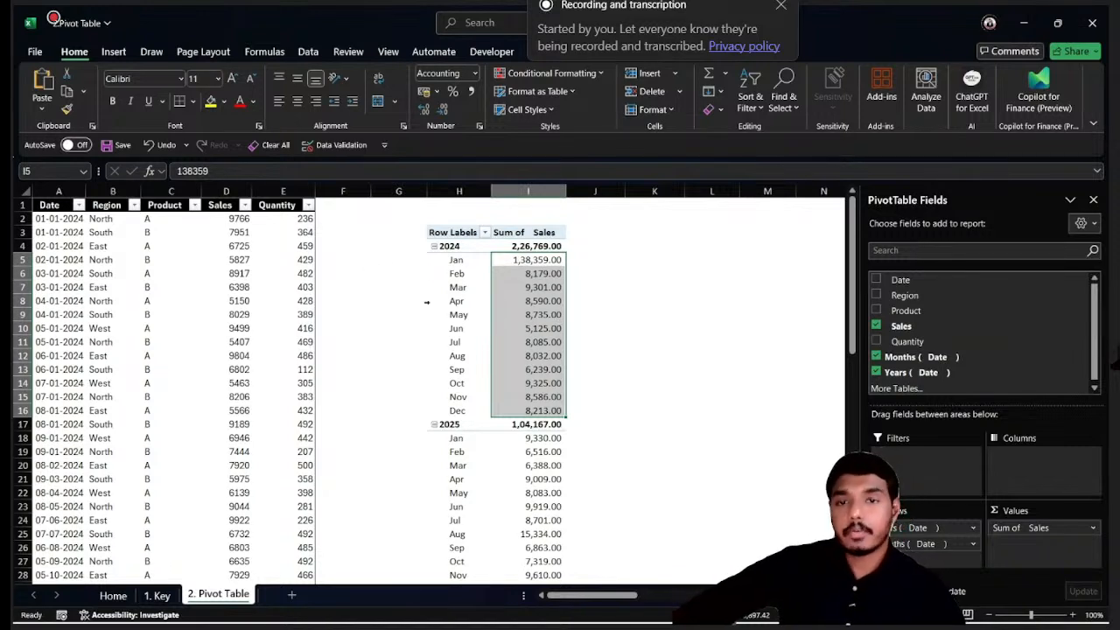
Regroup the pivot table's date rows by quarters and years, removing the months grouping
{"action": "left_click", "coordinate": [444, 273]}
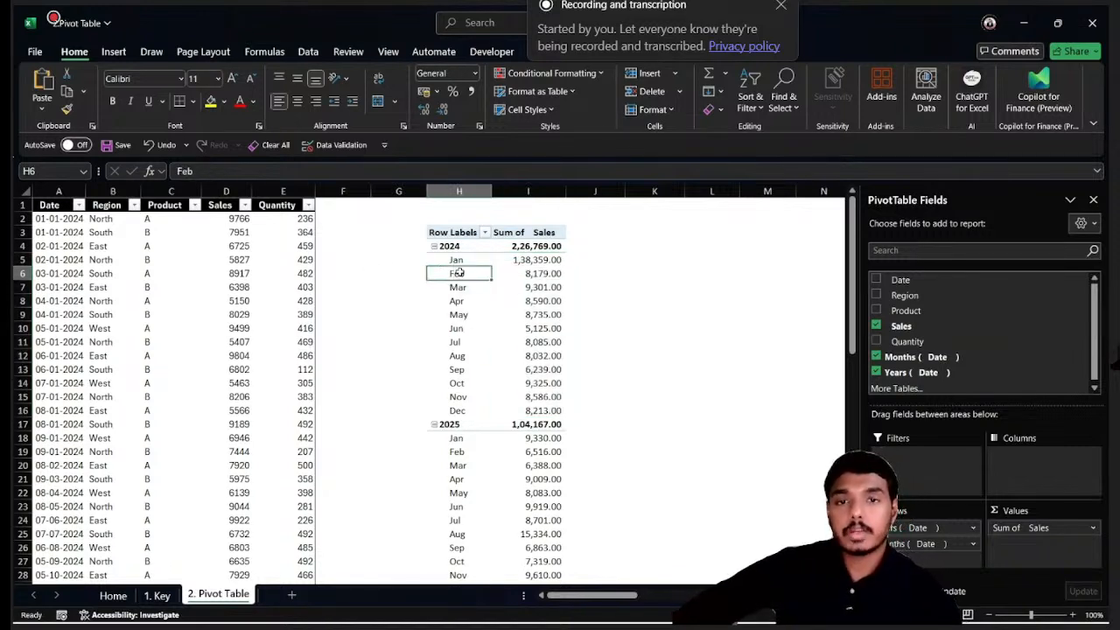
{"action": "right_click", "coordinate": [460, 273]}
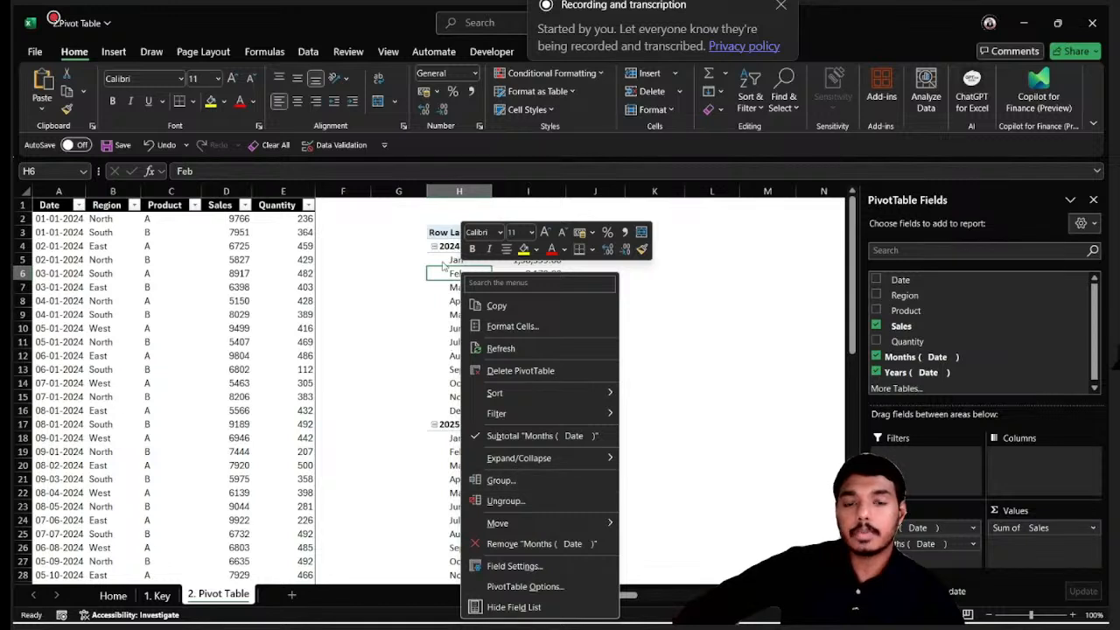
{"action": "left_click", "coordinate": [511, 481]}
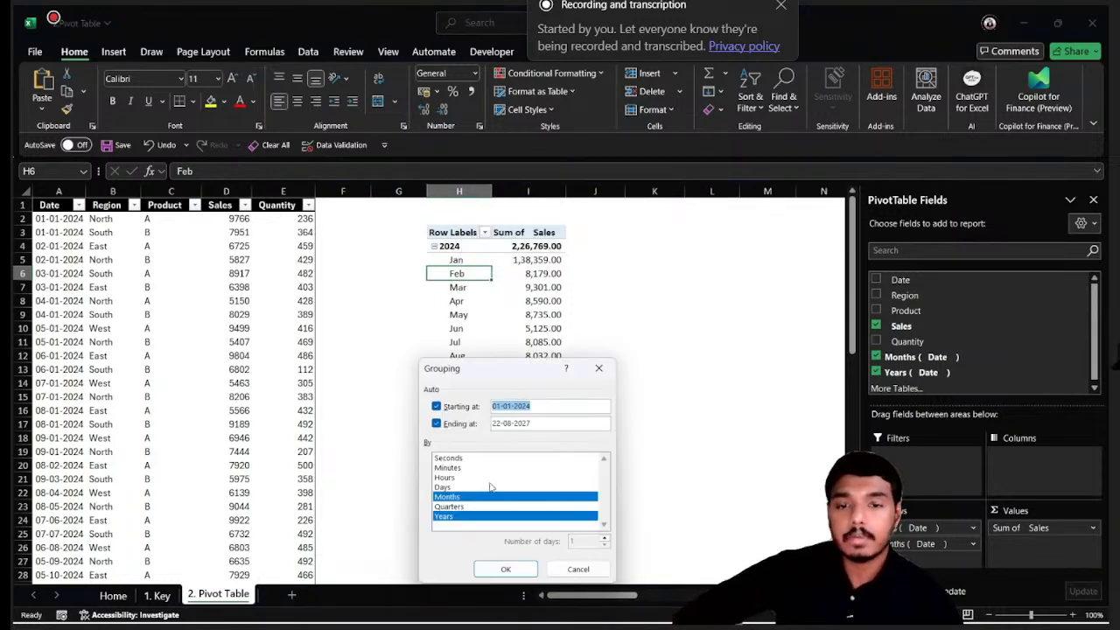
{"action": "left_click", "coordinate": [466, 507]}
{"action": "left_click", "coordinate": [478, 497]}
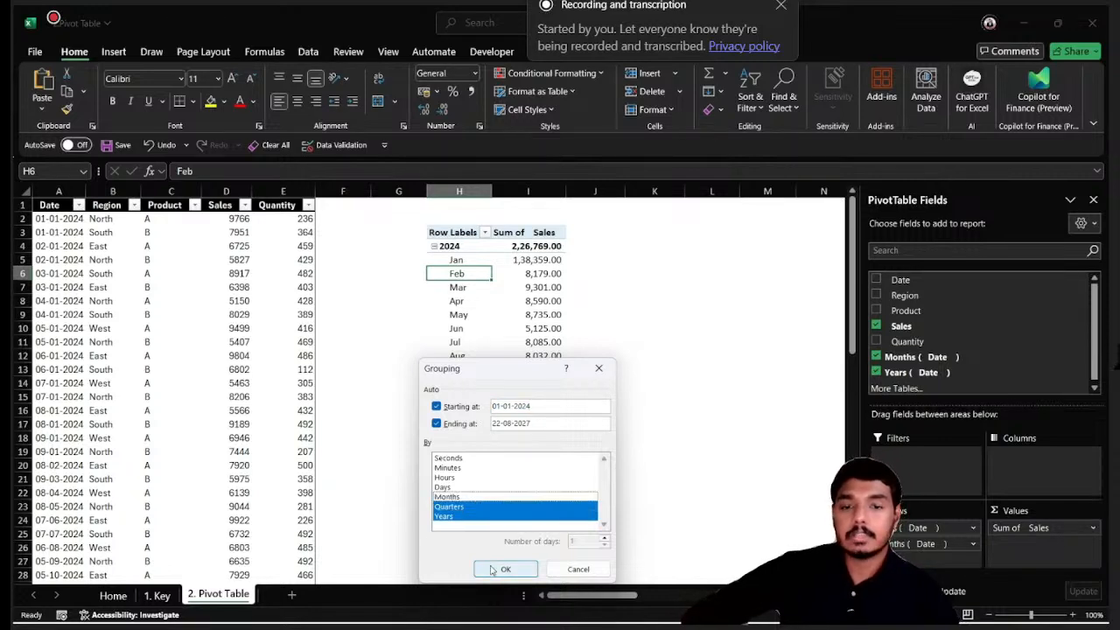
{"action": "left_click", "coordinate": [493, 569]}
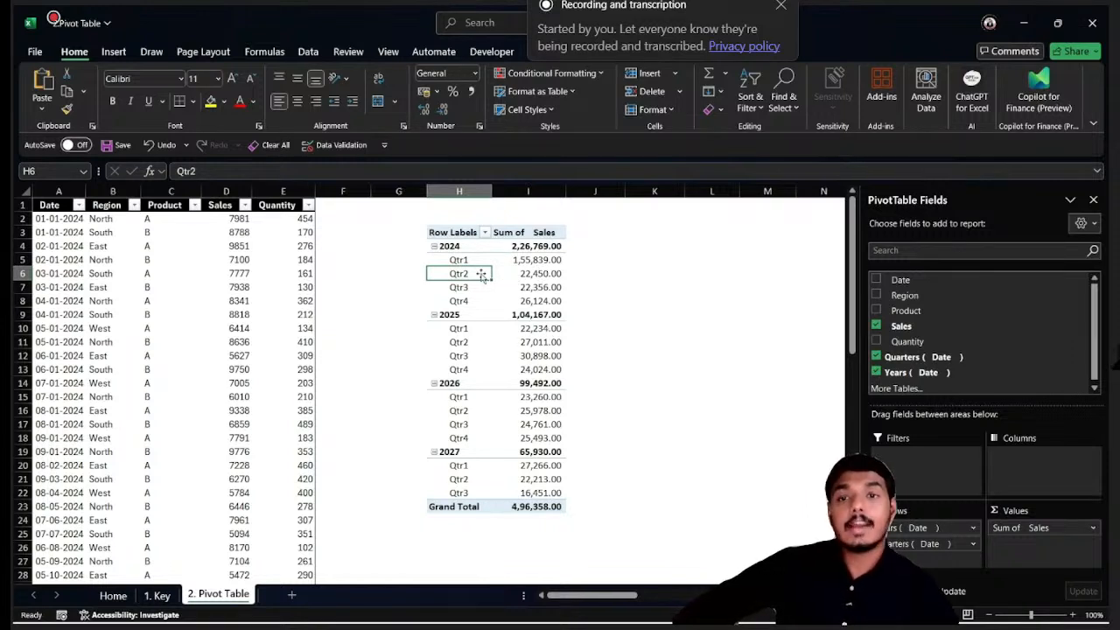
Inspect the source table's Sales formulas alongside the pivot table's 2024 Qtr1 sales value
{"action": "left_click", "coordinate": [241, 288]}
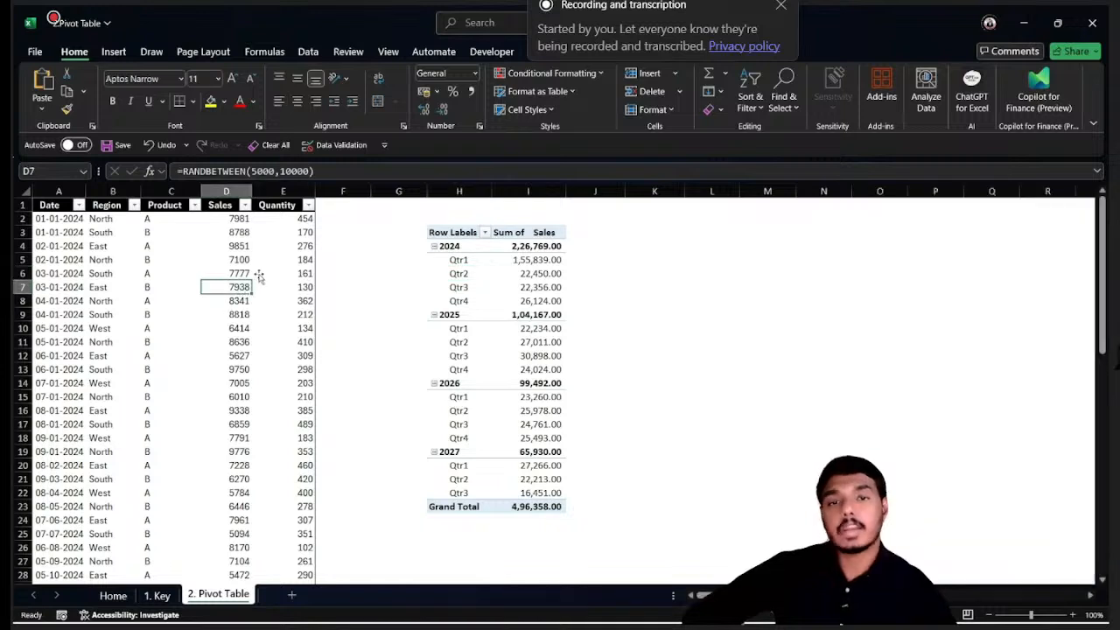
{"action": "left_click", "coordinate": [530, 256]}
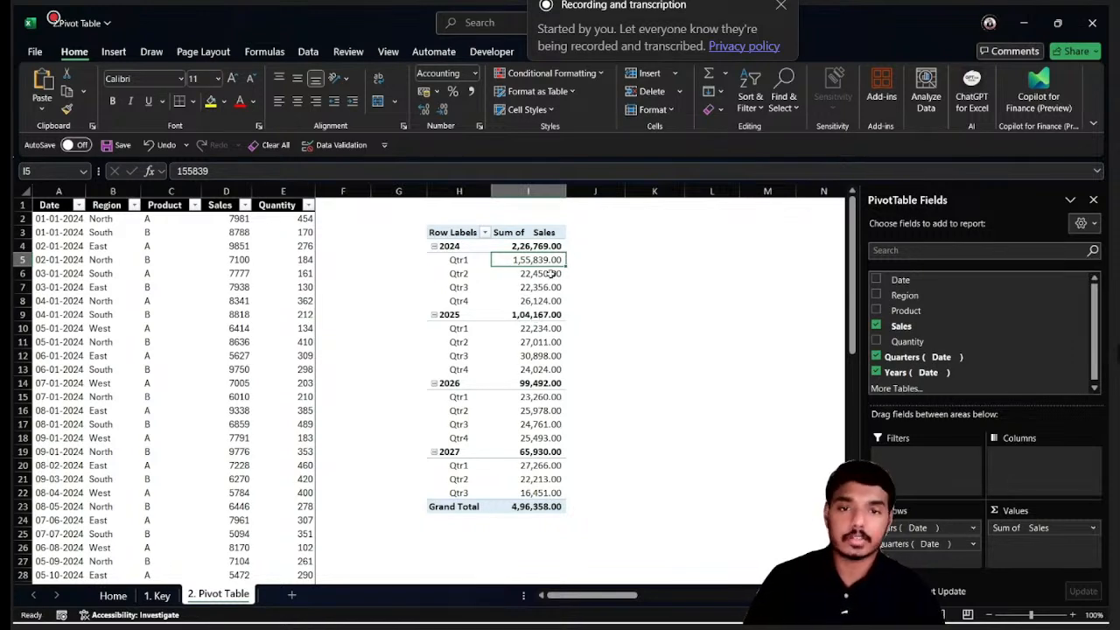
{"action": "left_click", "coordinate": [229, 219]}
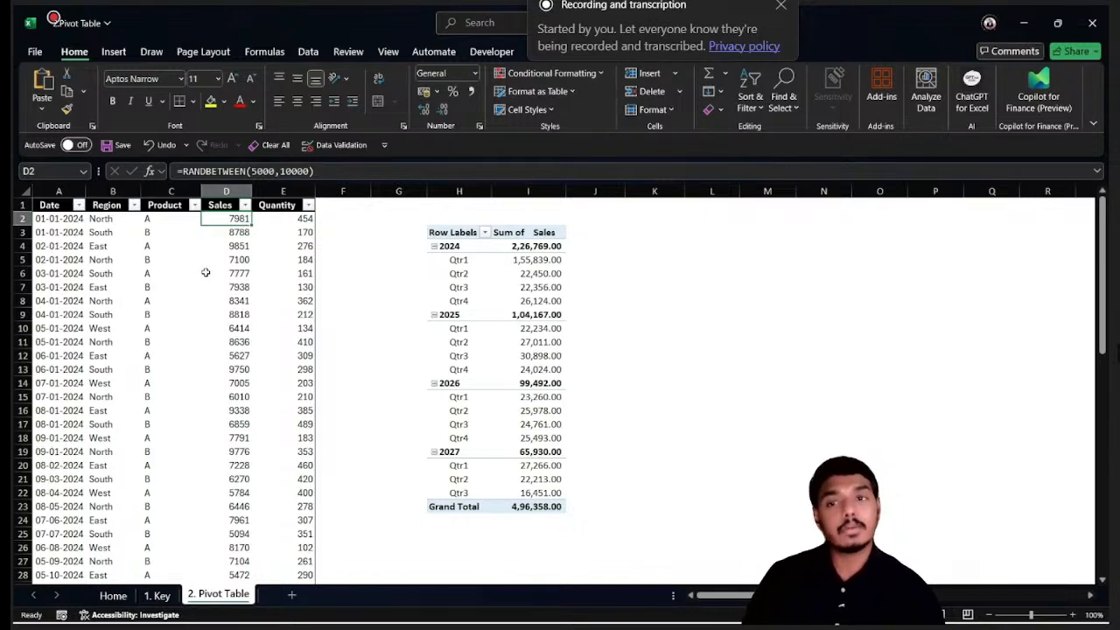
Add a SUBTOTAL sum of the Sales column in the source table's total row, cell D64
{"action": "scroll", "coordinate": [234, 258], "scroll_direction": "down", "scroll_amount": 8}
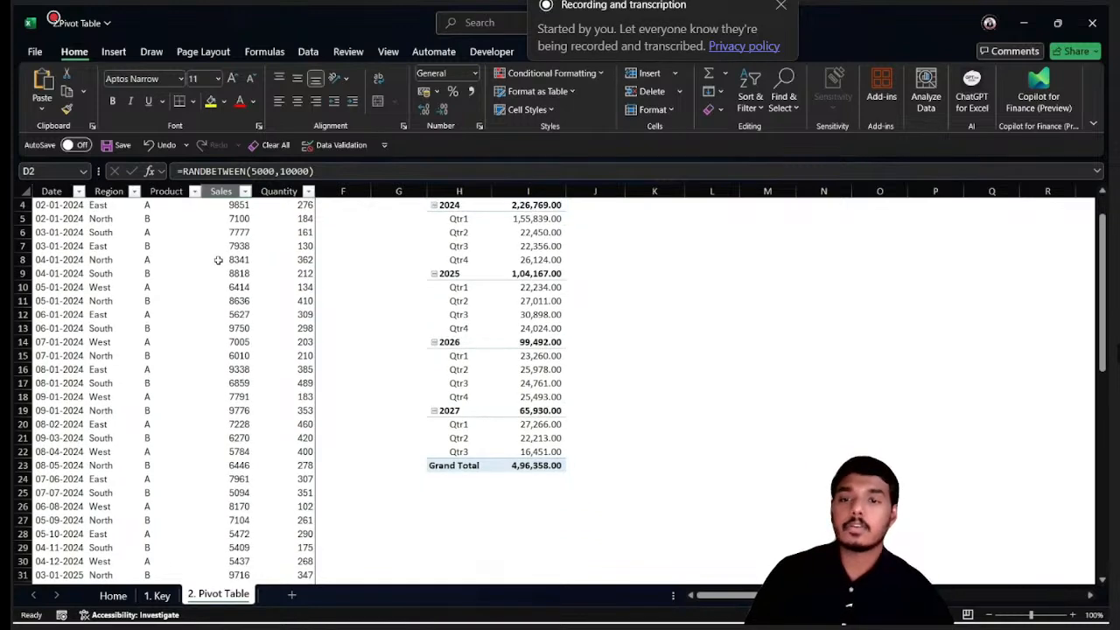
{"action": "scroll", "coordinate": [238, 280], "scroll_direction": "down", "scroll_amount": 11}
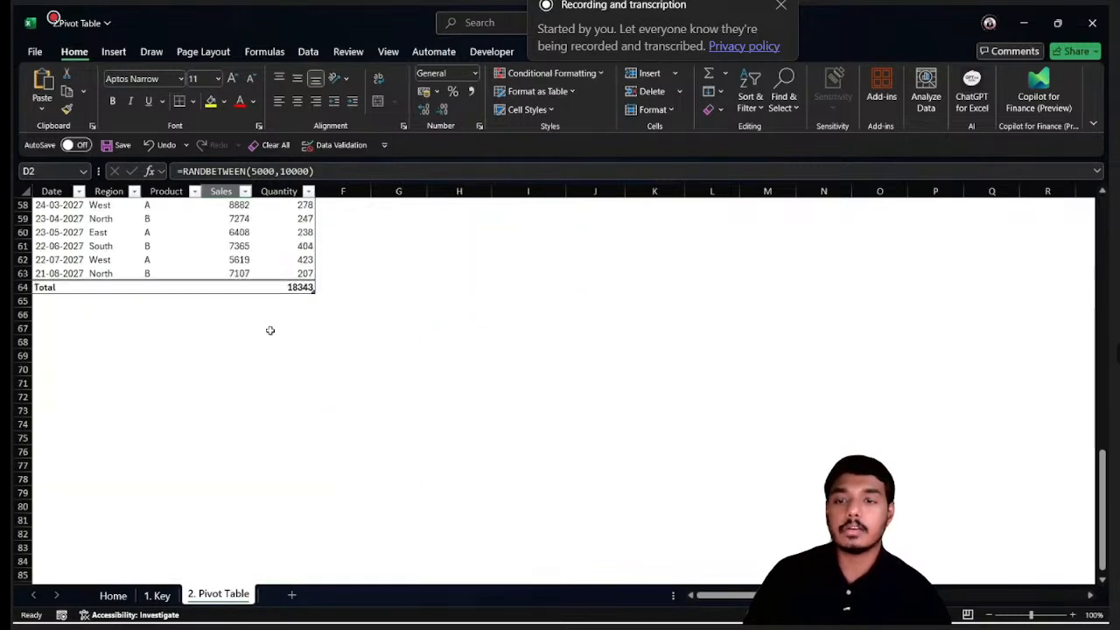
{"action": "left_click", "coordinate": [250, 289]}
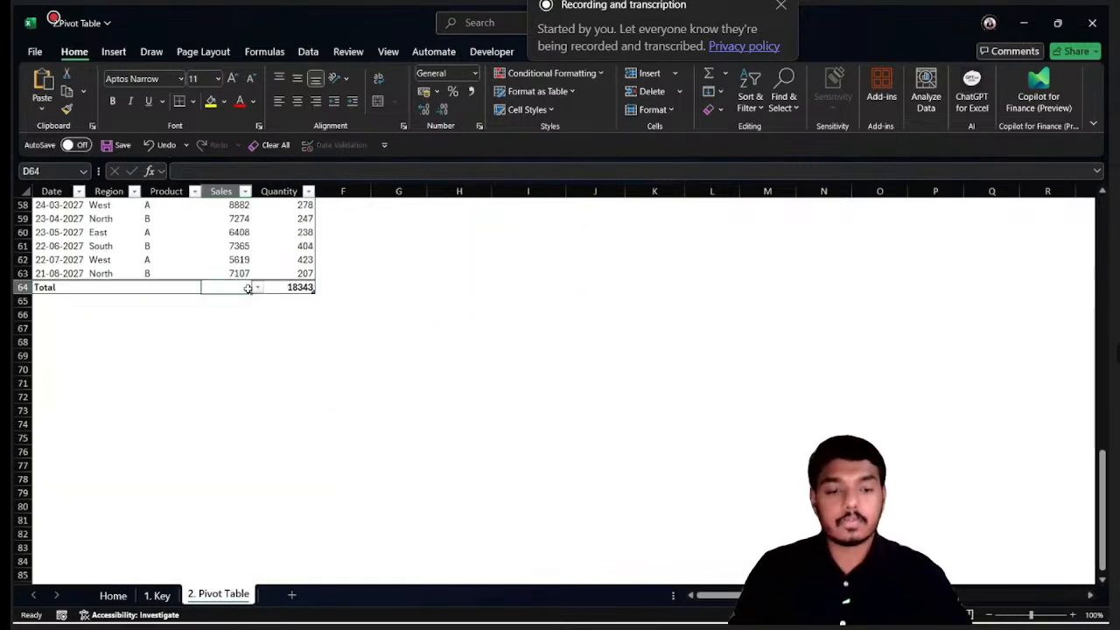
{"action": "key", "text": "alt+="}
{"action": "key", "text": "ctrl+Return"}
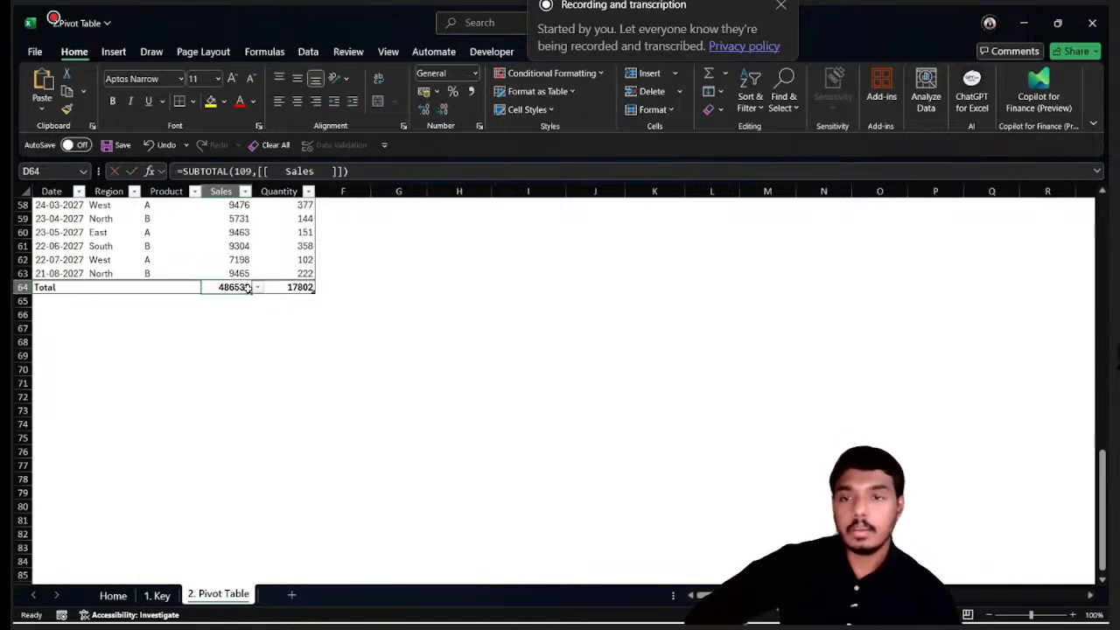
Check the pivot table's grand total against the source table's Sales total
{"action": "scroll", "coordinate": [326, 290], "scroll_direction": "up", "scroll_amount": 2}
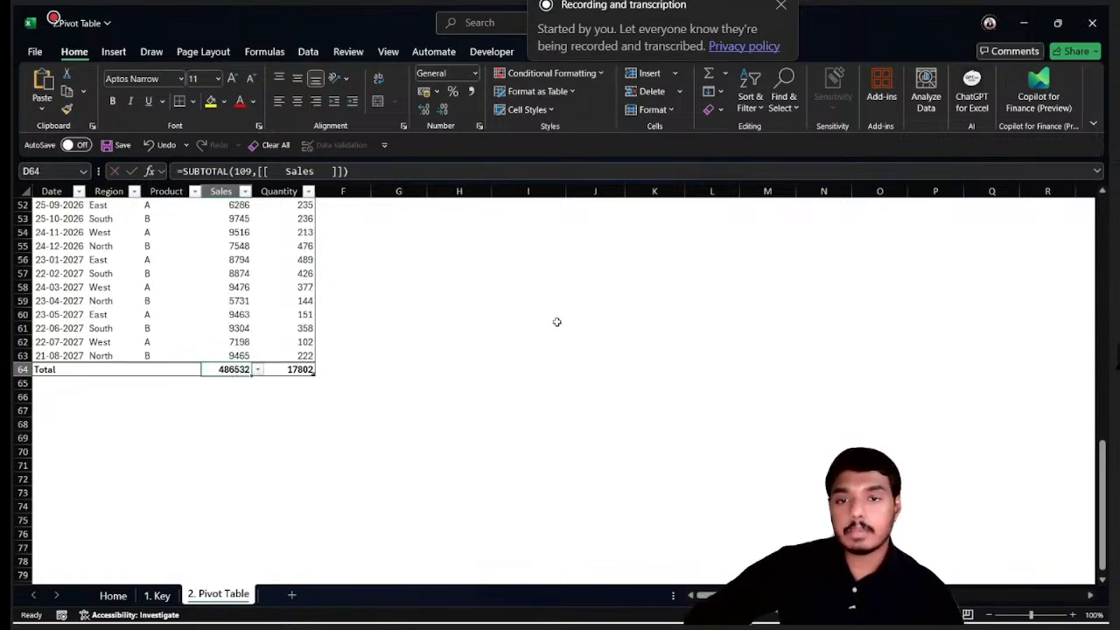
{"action": "scroll", "coordinate": [557, 322], "scroll_direction": "up", "scroll_amount": 15}
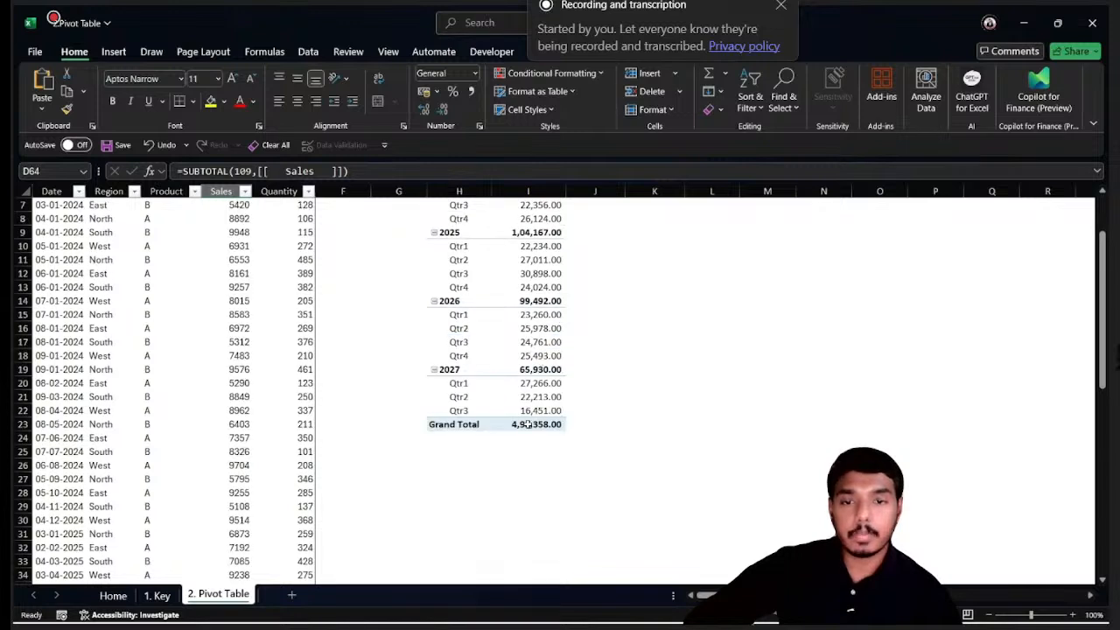
{"action": "left_click", "coordinate": [528, 423]}
{"action": "left_click", "coordinate": [530, 439]}
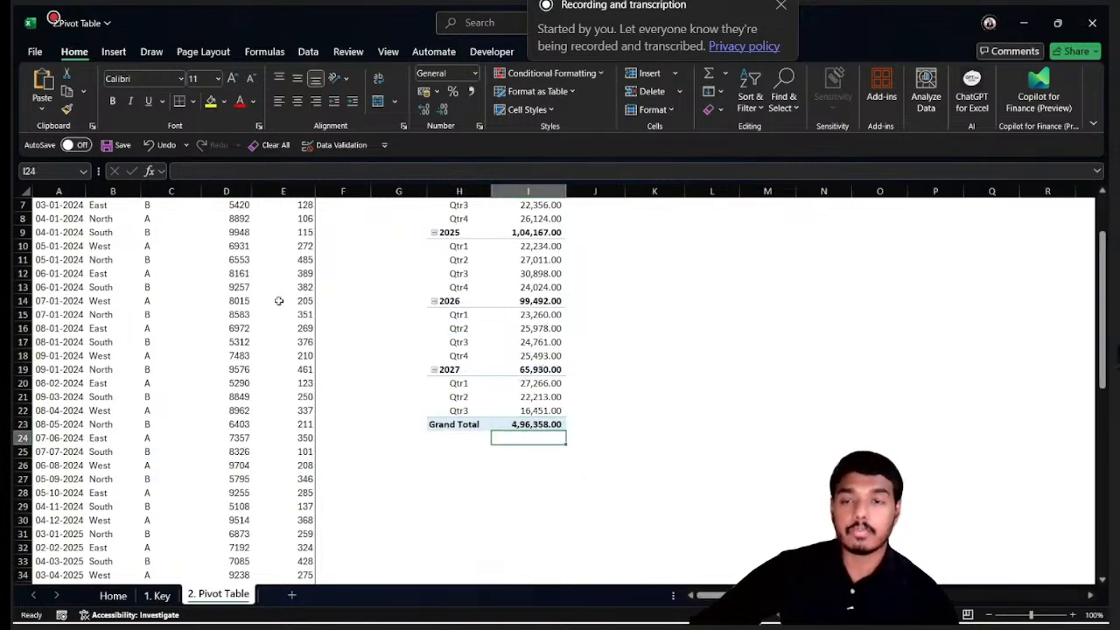
Replace the random-number formulas in the source table's Sales and Quantity columns with static values, leaving out the total row
{"action": "left_click", "coordinate": [233, 247]}
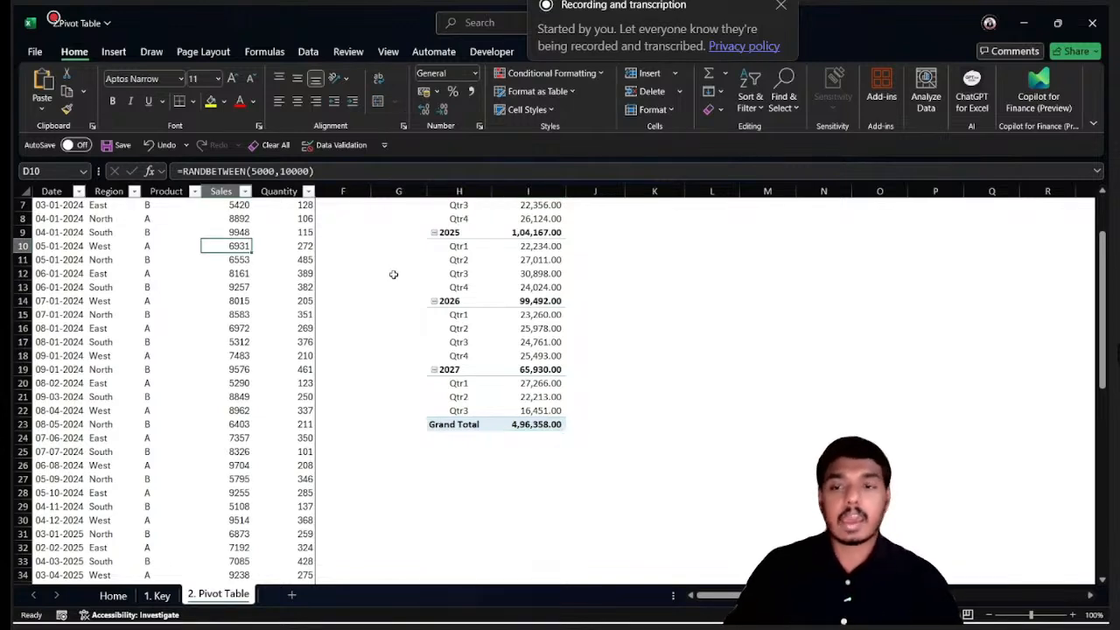
{"action": "key", "text": "ctrl+Up"}
{"action": "key", "text": "shift+Right"}
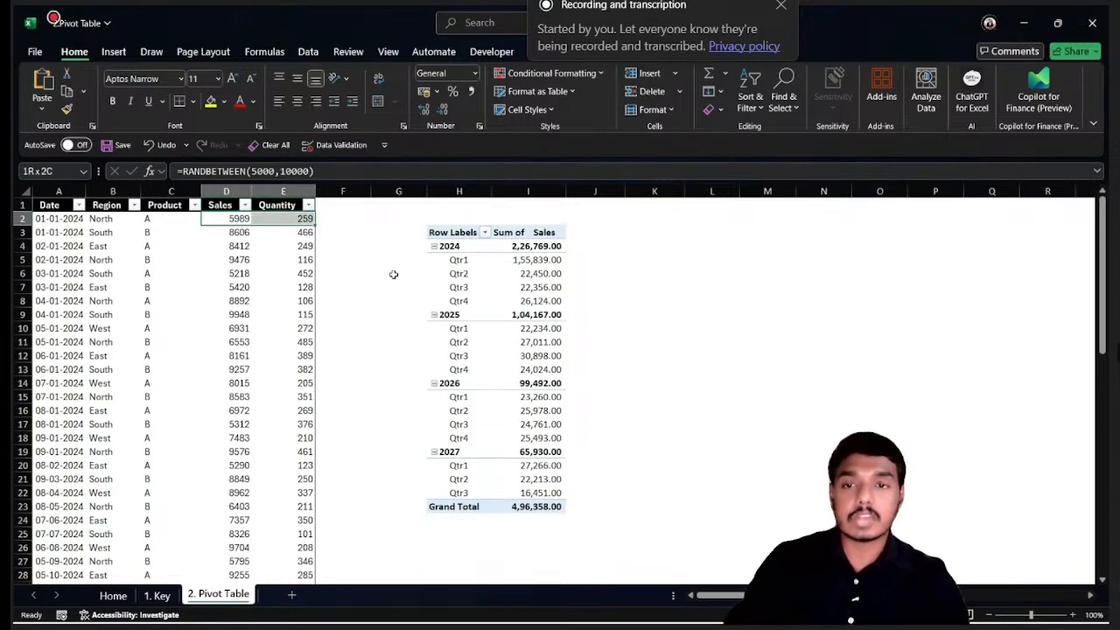
{"action": "key", "text": "ctrl+shift+Down"}
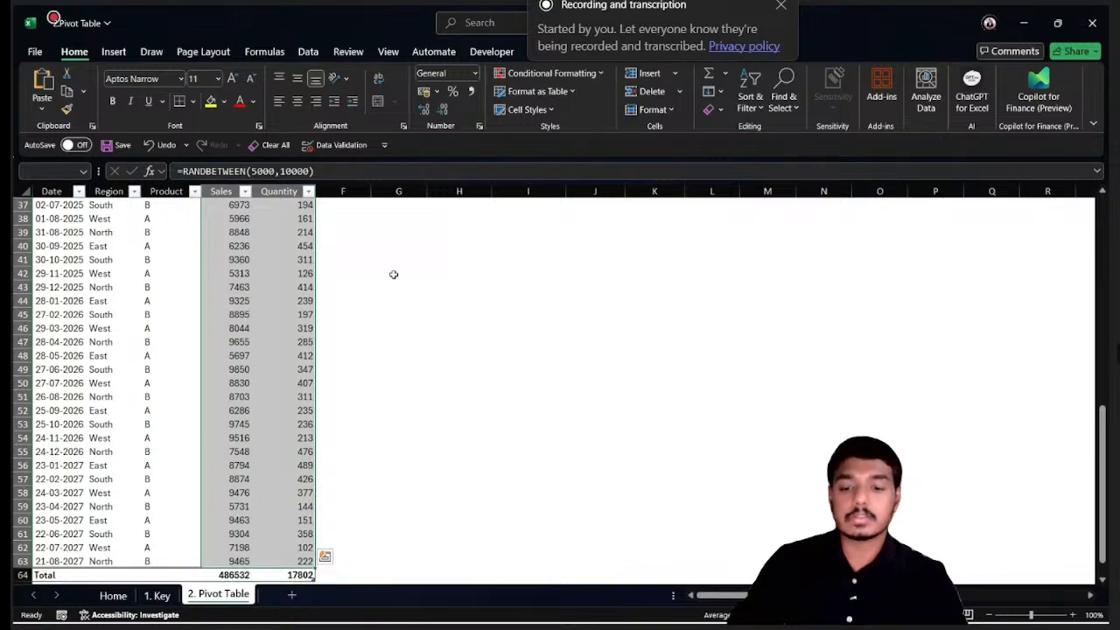
{"action": "key", "text": "ctrl+c"}
{"action": "scroll", "coordinate": [394, 275], "scroll_direction": "up", "scroll_amount": 12}
{"action": "key", "text": "ctrl+alt+v"}
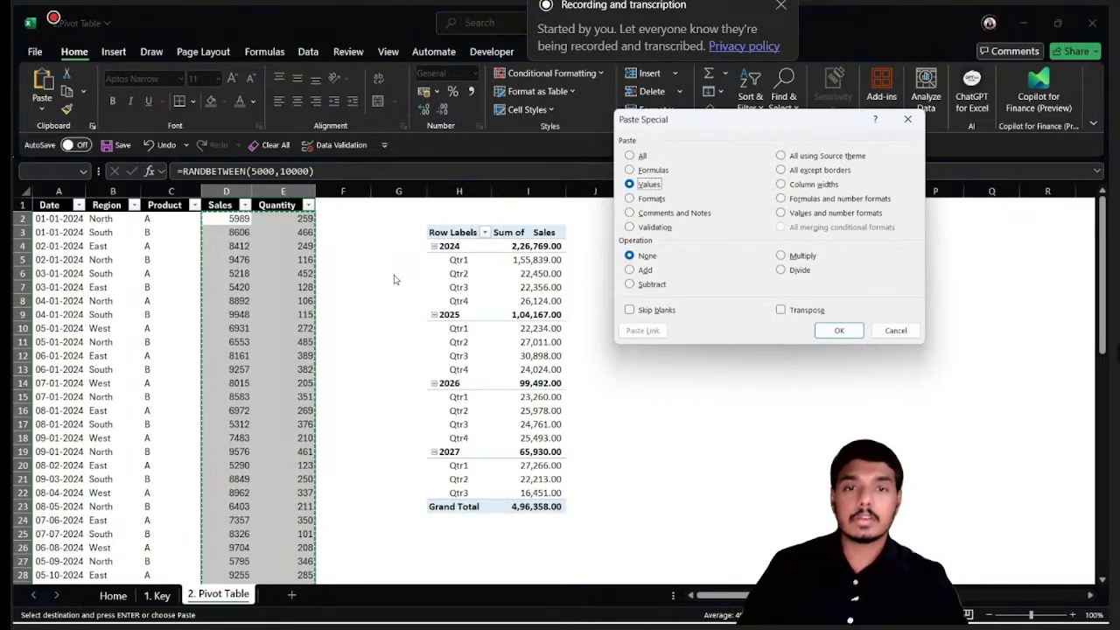
{"action": "key", "text": "Return"}
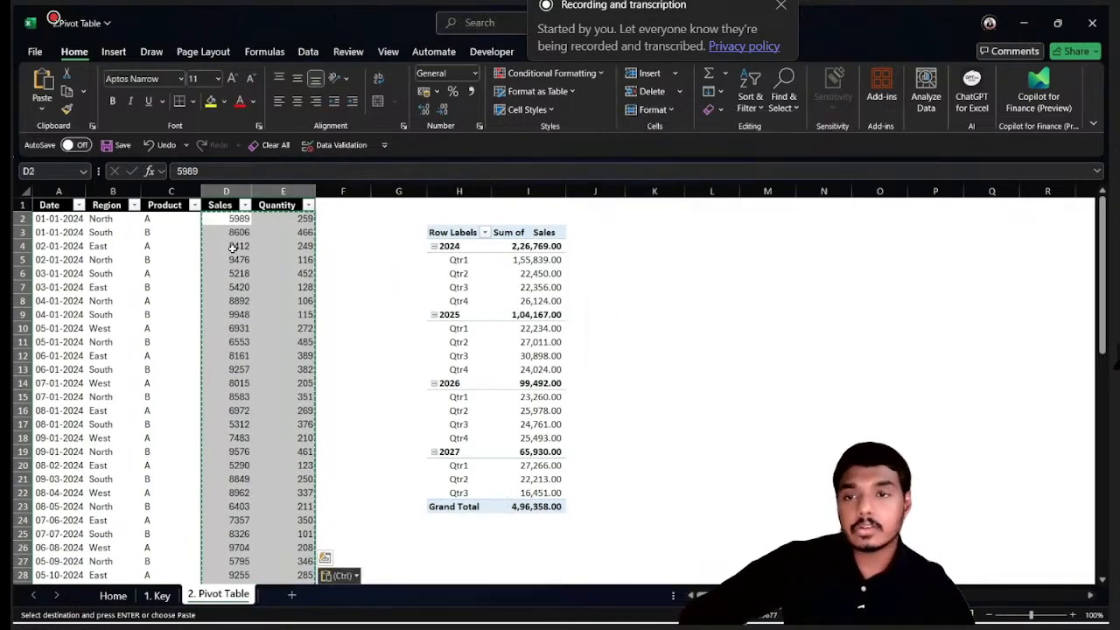
{"action": "left_click", "coordinate": [232, 267]}
{"action": "left_click", "coordinate": [243, 339]}
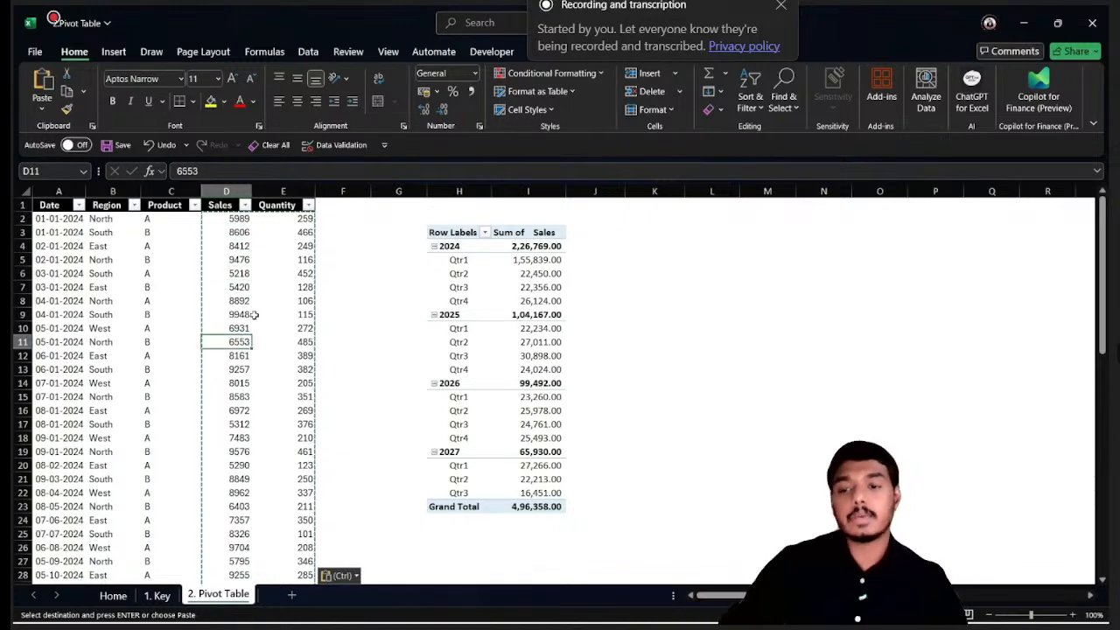
{"action": "key", "text": "Escape"}
Apply the comma style number format to the Sales total in the source table's total row
{"action": "scroll", "coordinate": [266, 284], "scroll_direction": "down", "scroll_amount": 1}
{"action": "scroll", "coordinate": [266, 284], "scroll_direction": "down", "scroll_amount": 7}
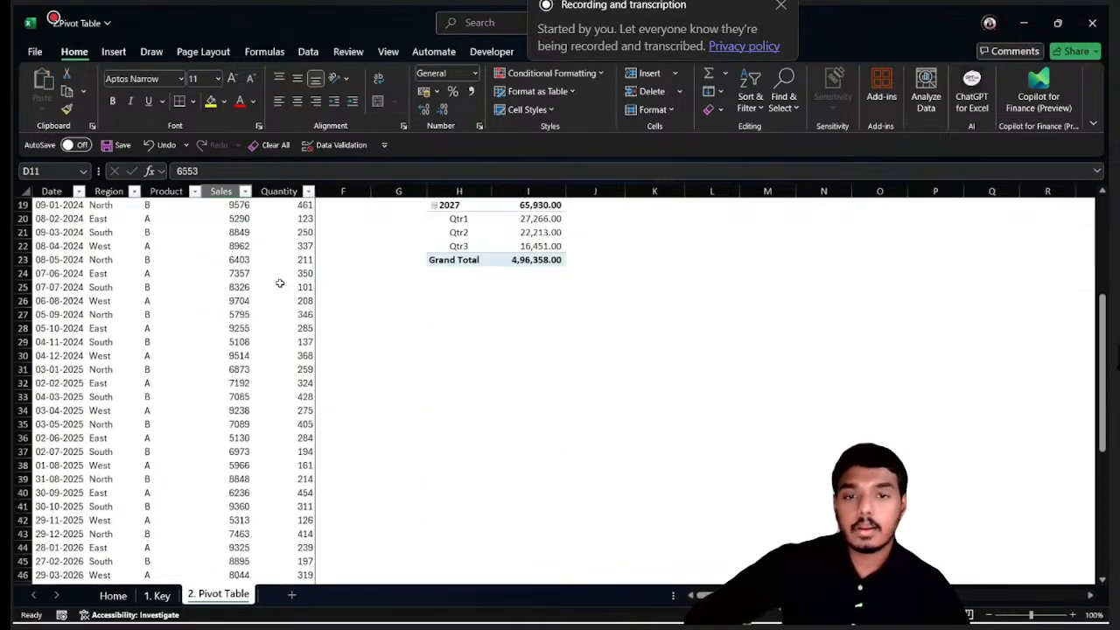
{"action": "left_click", "coordinate": [257, 383]}
{"action": "key", "text": "Left"}
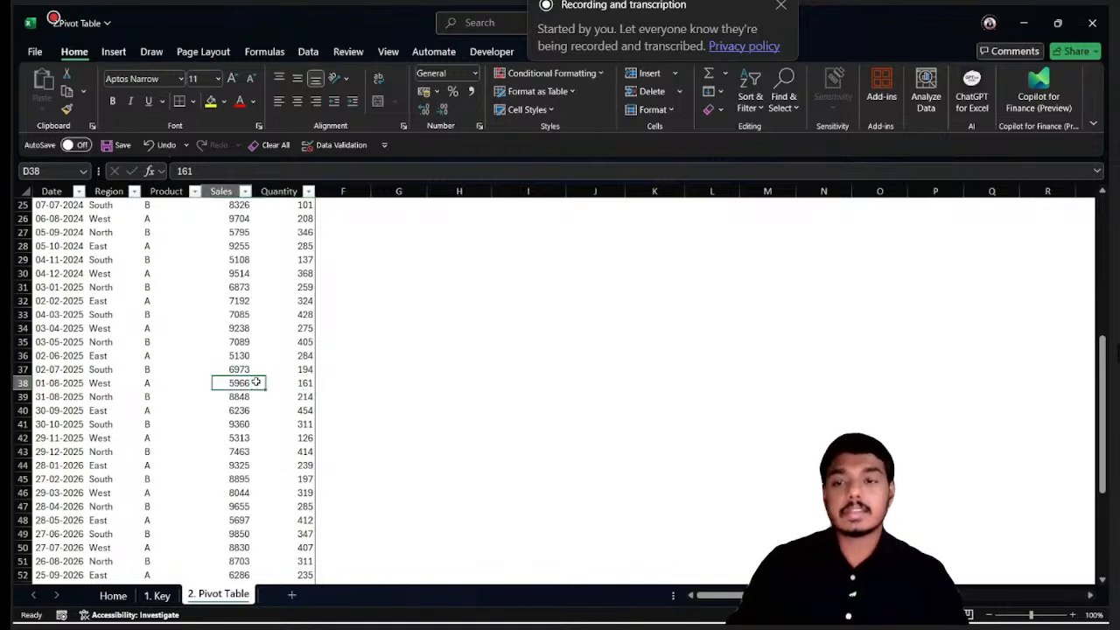
{"action": "key", "text": "ctrl+Down"}
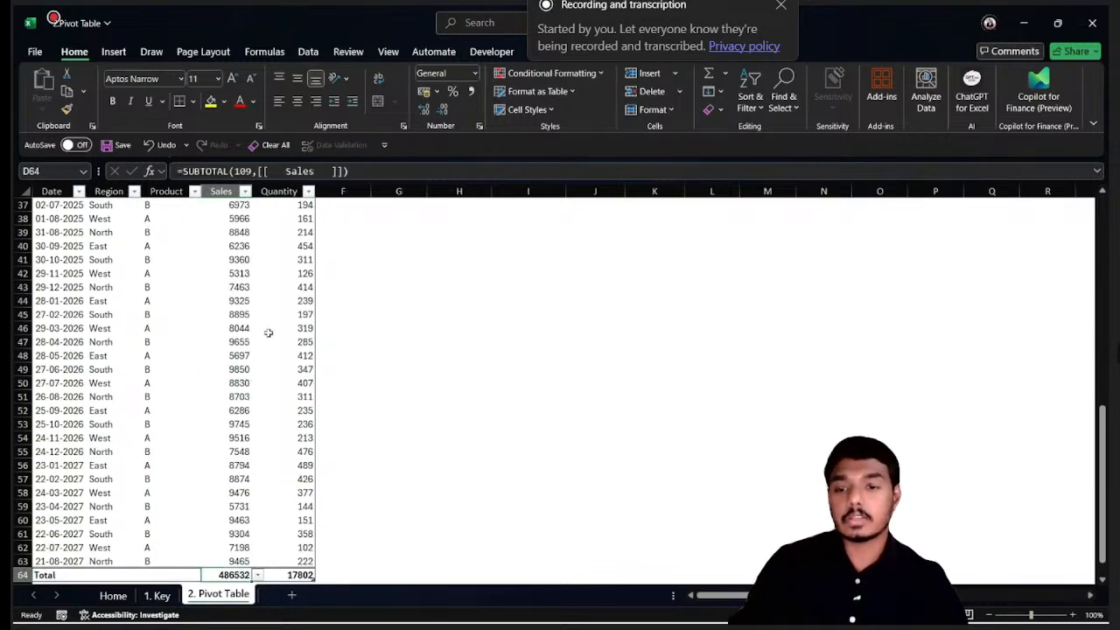
{"action": "left_click", "coordinate": [469, 93]}
Reference the source table's Sales total in cell I24, directly below the pivot's grand total, to compare both figures
{"action": "scroll", "coordinate": [569, 302], "scroll_direction": "up", "scroll_amount": 6}
{"action": "scroll", "coordinate": [574, 298], "scroll_direction": "up", "scroll_amount": 5}
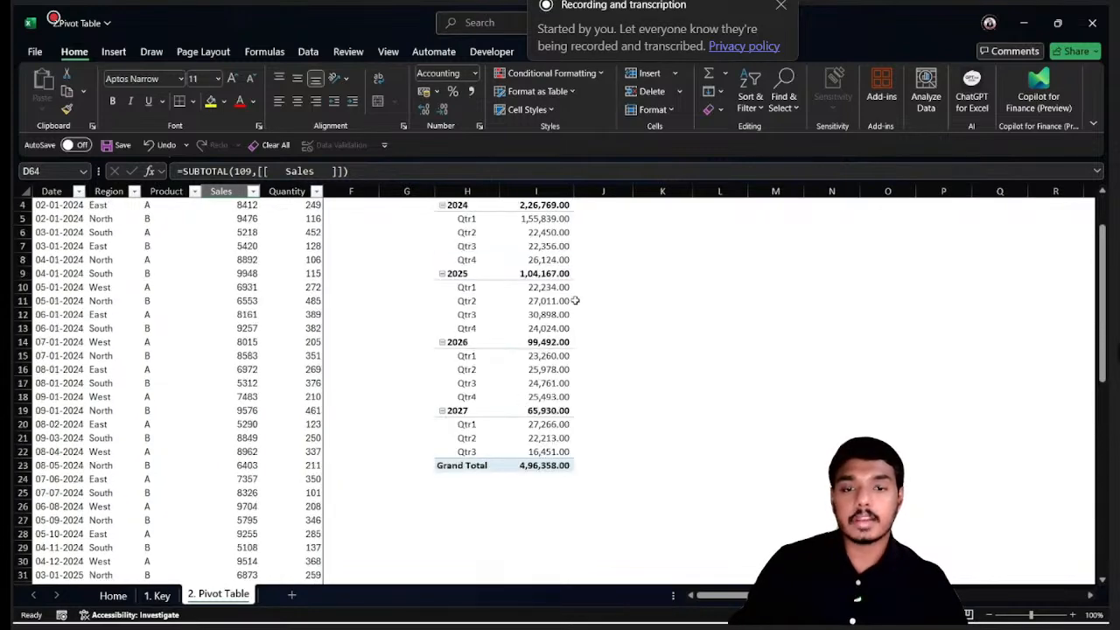
{"action": "scroll", "coordinate": [580, 330], "scroll_direction": "down", "scroll_amount": 2}
{"action": "left_click", "coordinate": [558, 394]}
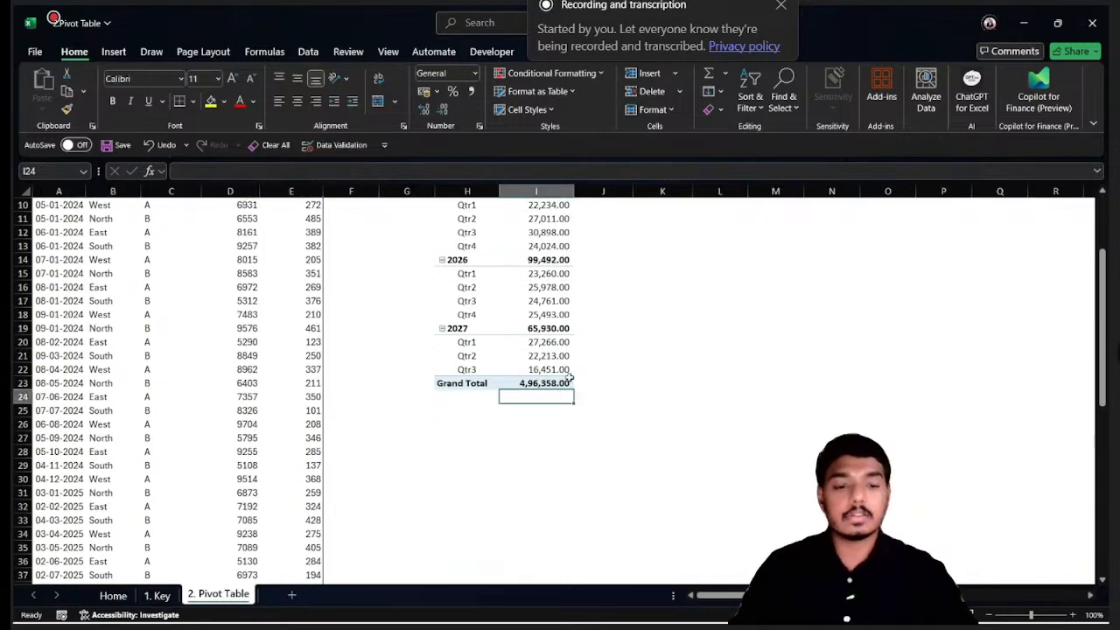
{"action": "type", "text": "="}
{"action": "scroll", "coordinate": [293, 432], "scroll_direction": "down", "scroll_amount": 4}
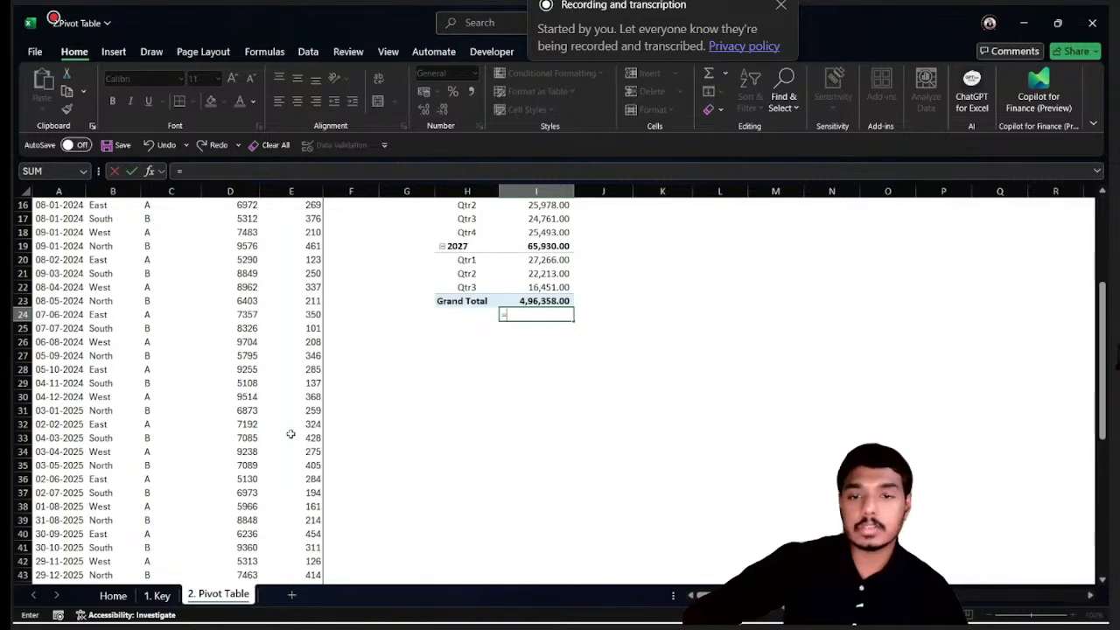
{"action": "scroll", "coordinate": [278, 434], "scroll_direction": "down", "scroll_amount": 10}
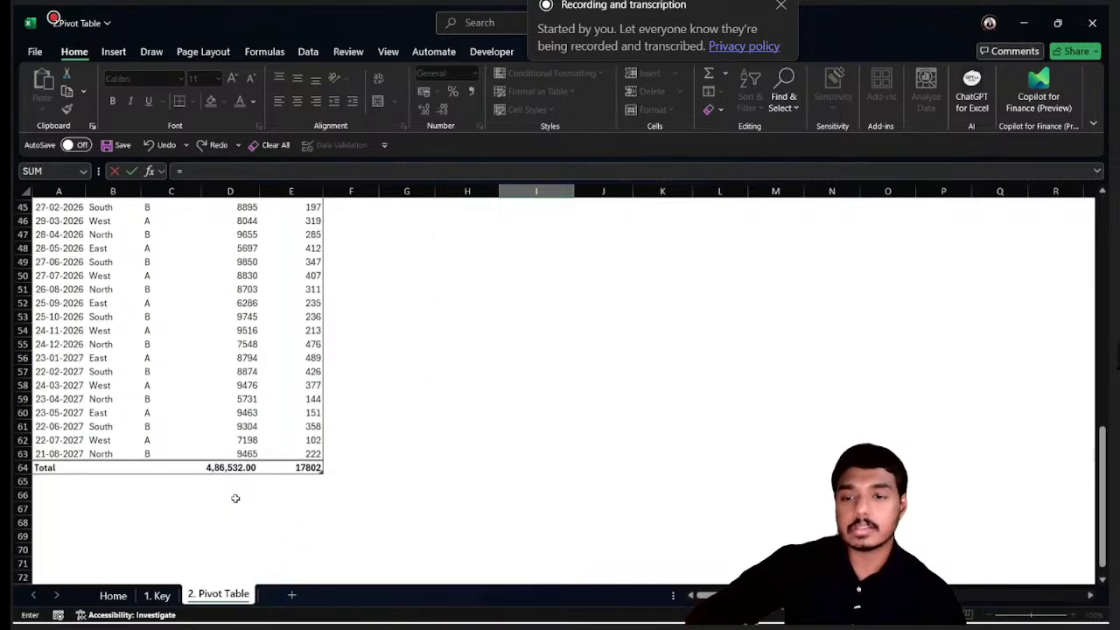
{"action": "scroll", "coordinate": [243, 437], "scroll_direction": "down", "scroll_amount": 1}
{"action": "left_click", "coordinate": [238, 368]}
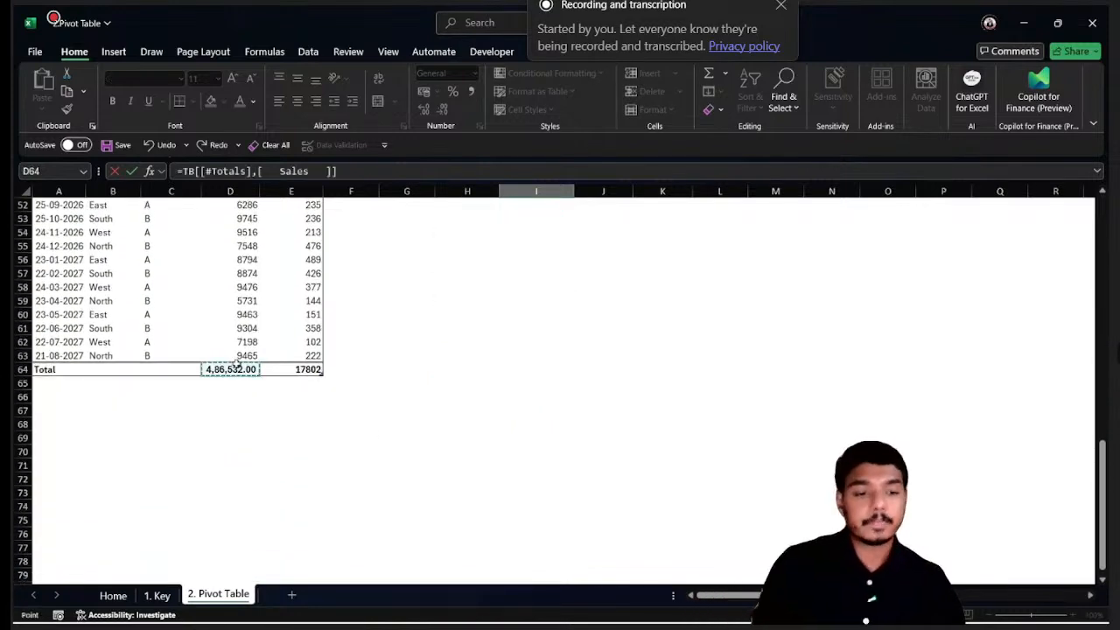
{"action": "scroll", "coordinate": [239, 359], "scroll_direction": "up", "scroll_amount": 8}
{"action": "key", "text": "Return"}
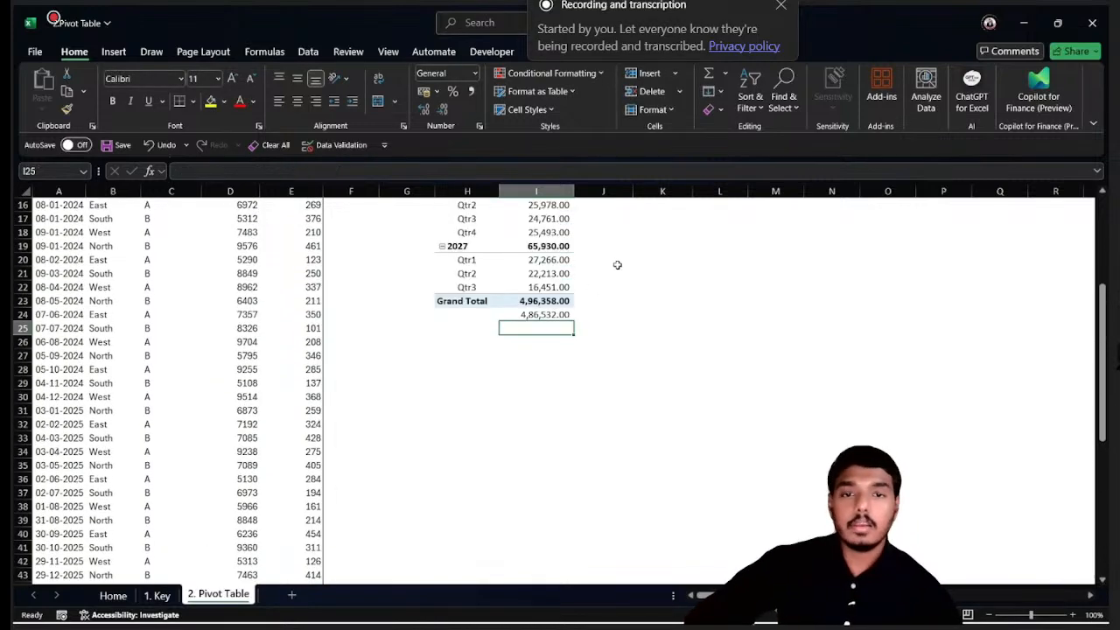
{"action": "left_click", "coordinate": [555, 385]}
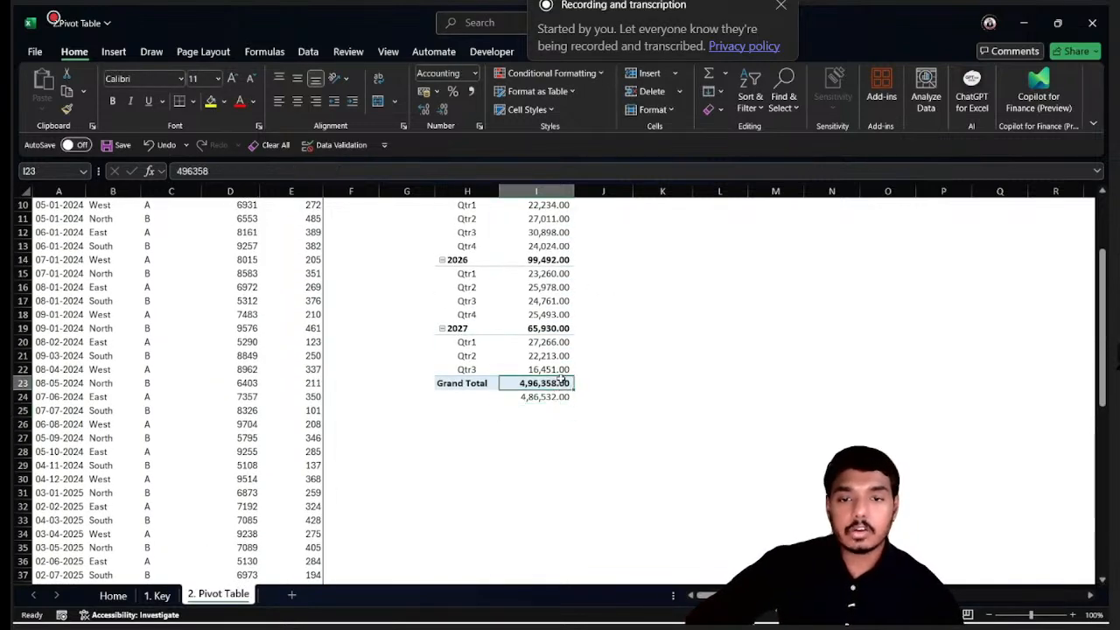
Refresh the pivot table so it picks up the source table's static values
{"action": "left_click", "coordinate": [547, 287]}
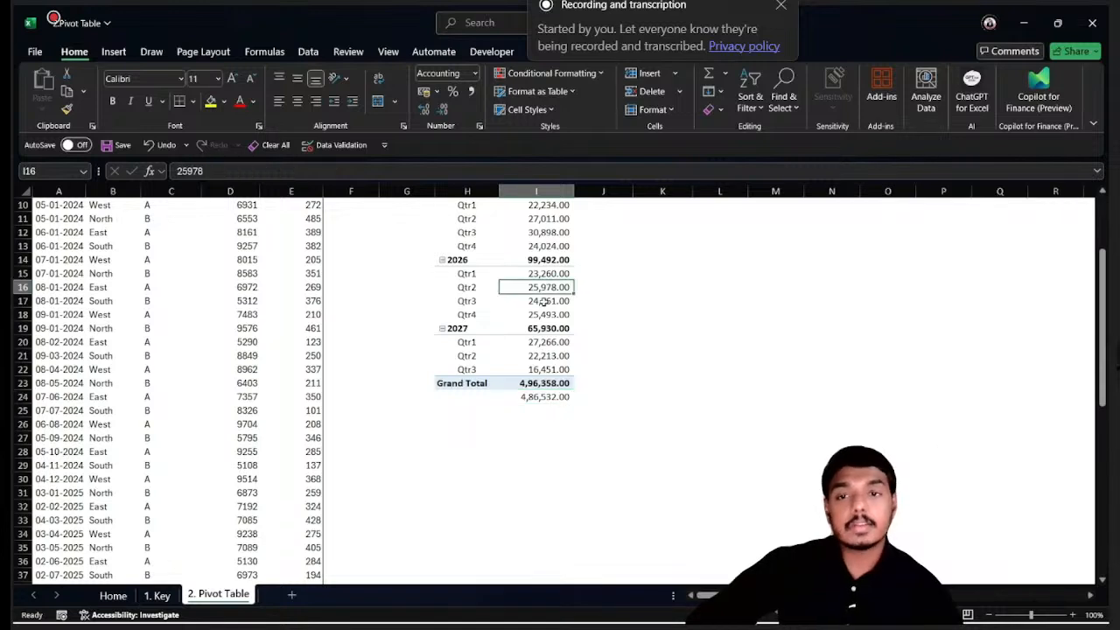
{"action": "left_click", "coordinate": [263, 287]}
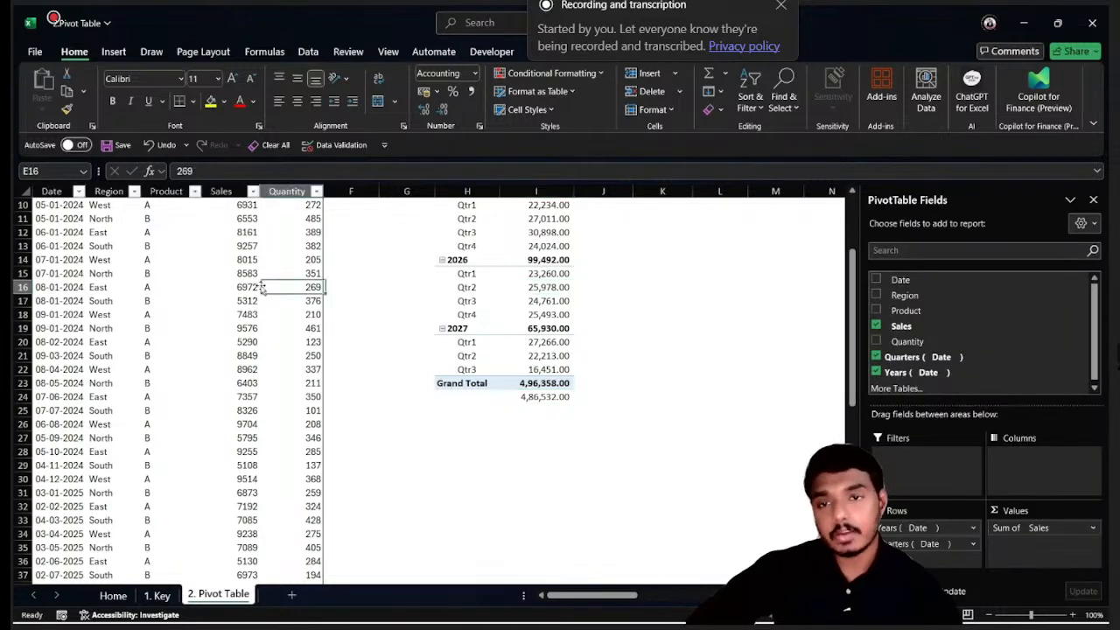
{"action": "left_click", "coordinate": [547, 289]}
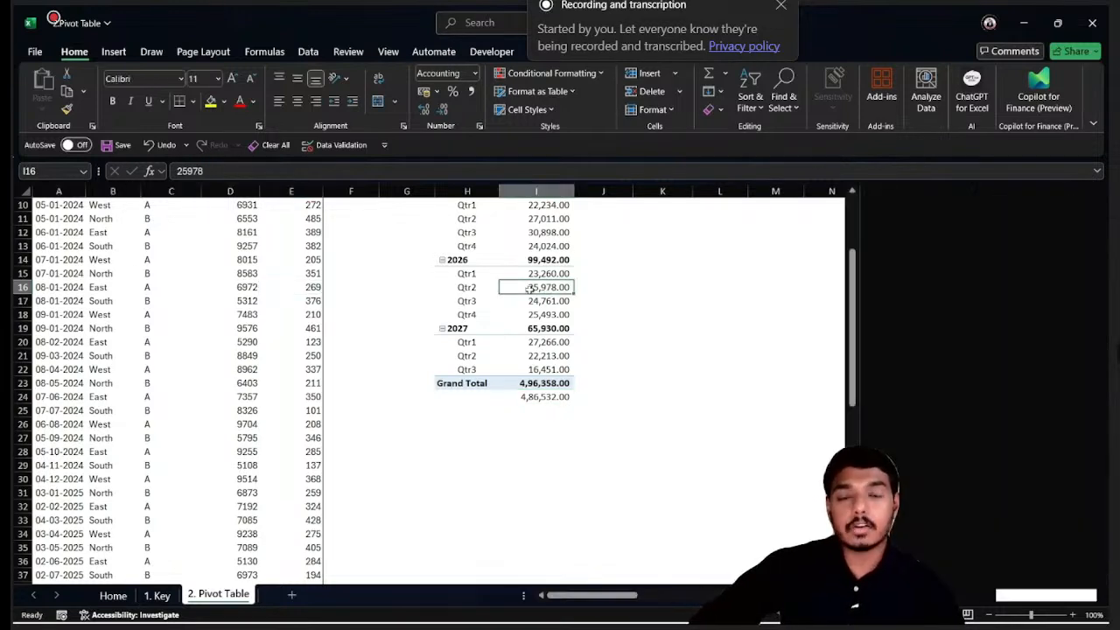
{"action": "scroll", "coordinate": [560, 345], "scroll_direction": "up", "scroll_amount": 2}
{"action": "scroll", "coordinate": [560, 346], "scroll_direction": "up", "scroll_amount": 1}
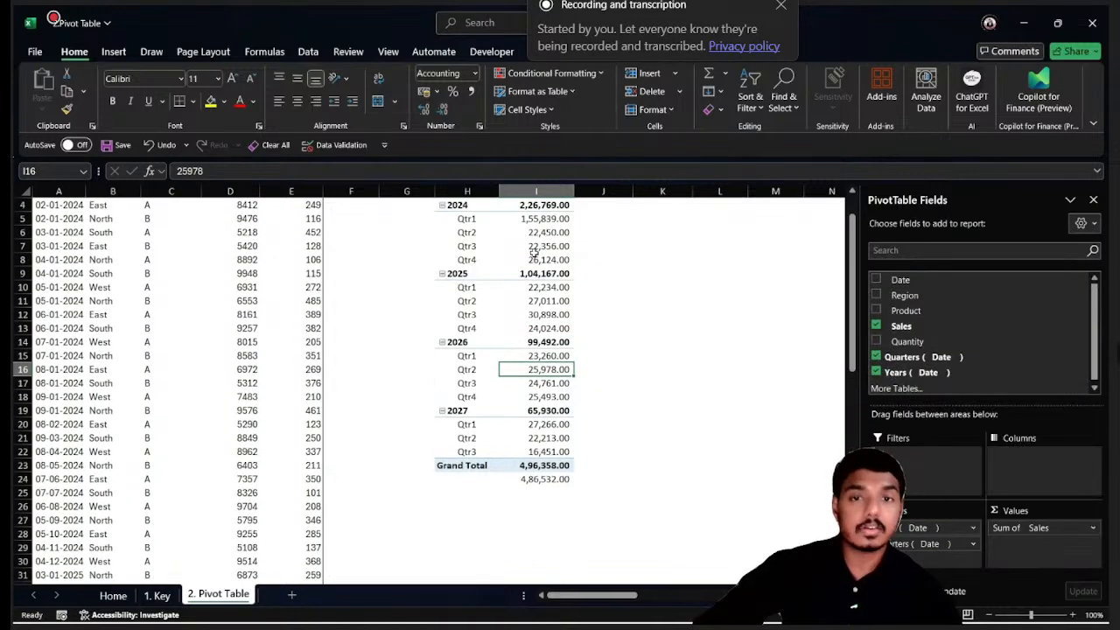
{"action": "scroll", "coordinate": [534, 253], "scroll_direction": "up", "scroll_amount": 2}
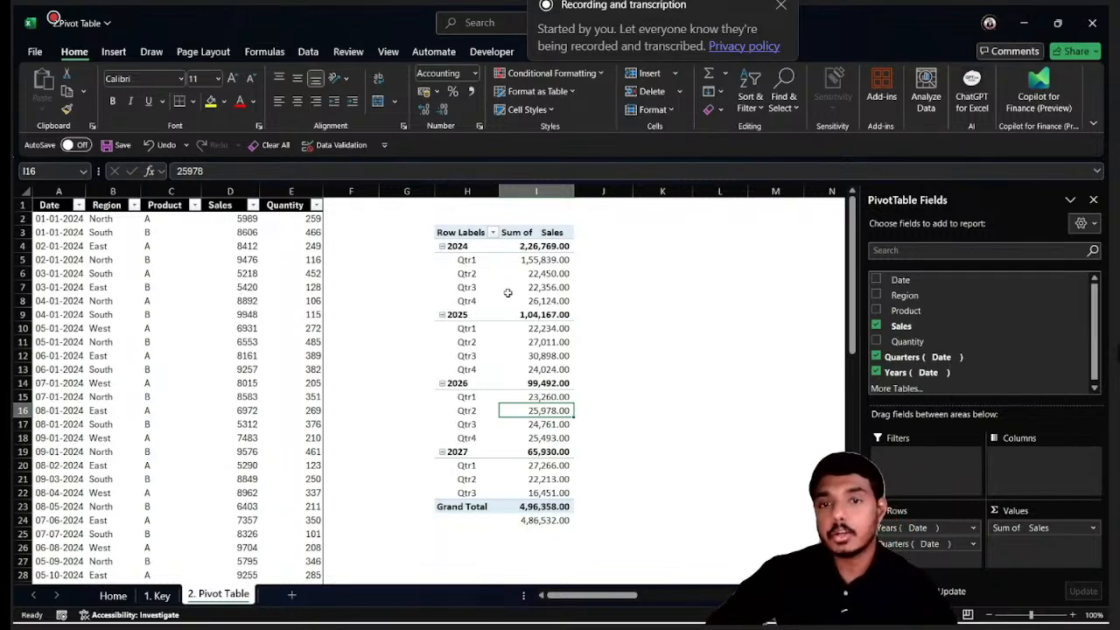
{"action": "right_click", "coordinate": [470, 289]}
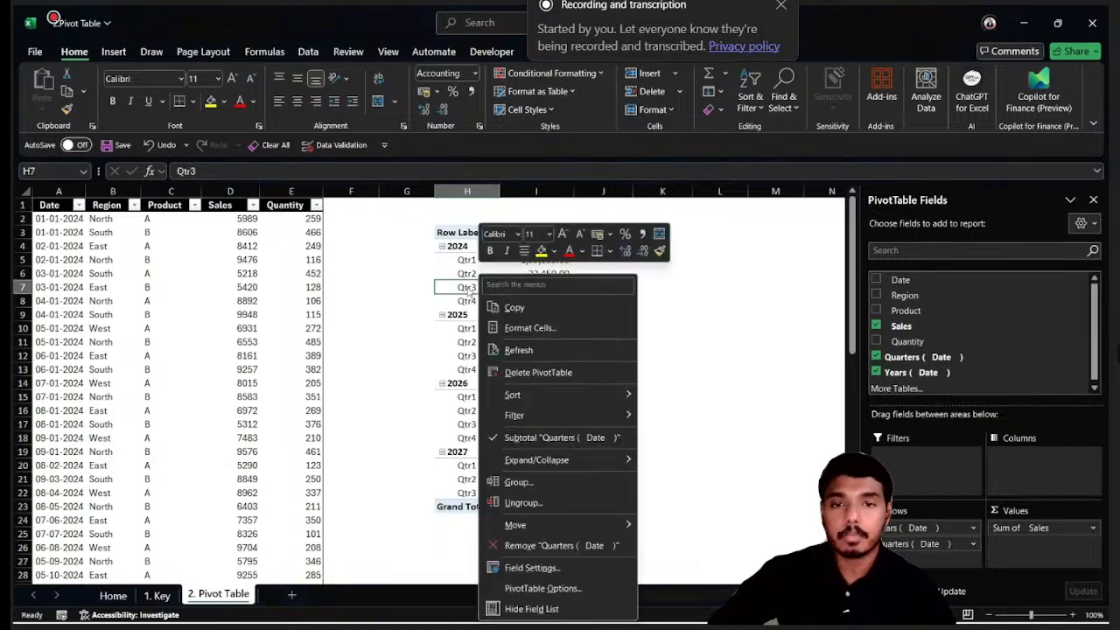
{"action": "left_click", "coordinate": [534, 350]}
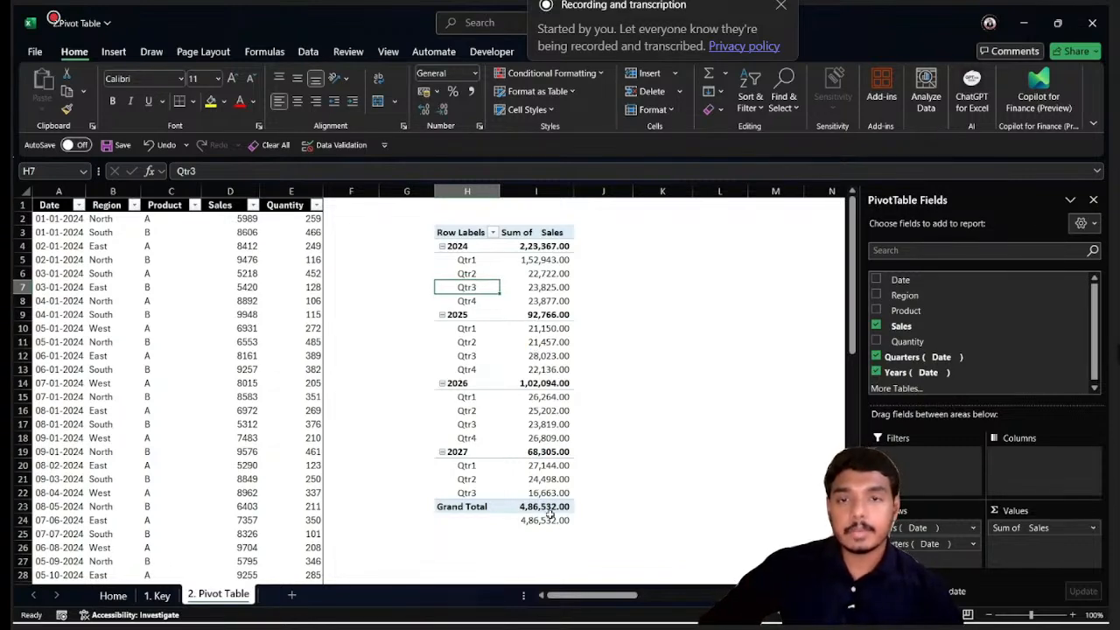
{"action": "left_click", "coordinate": [318, 54]}
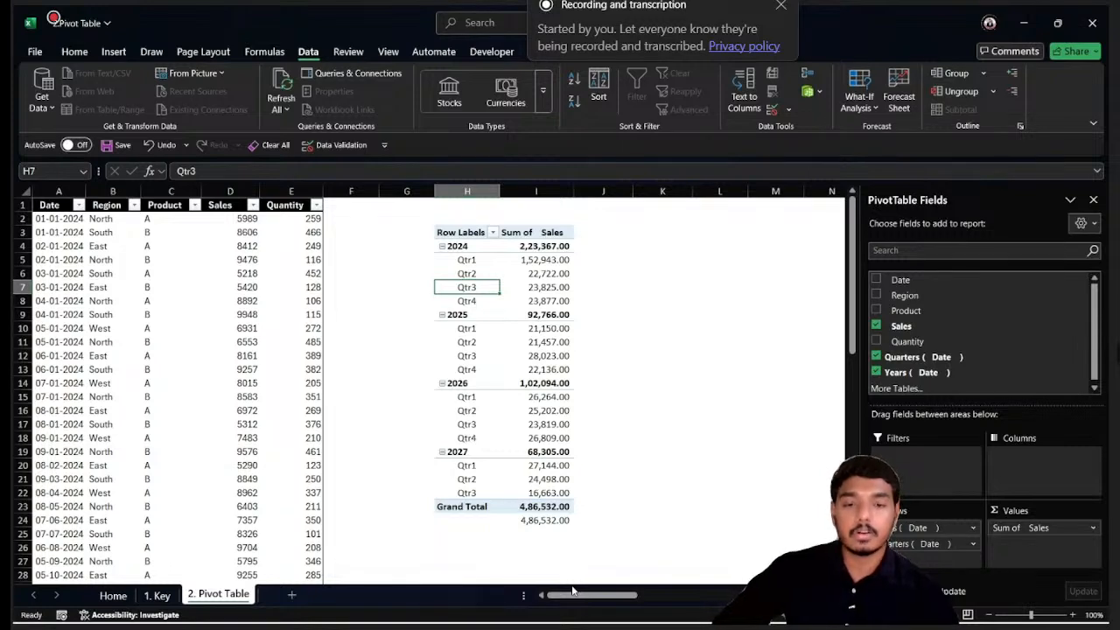
{"action": "left_click_drag", "start_coordinate": [574, 593], "coordinate": [541, 594]}
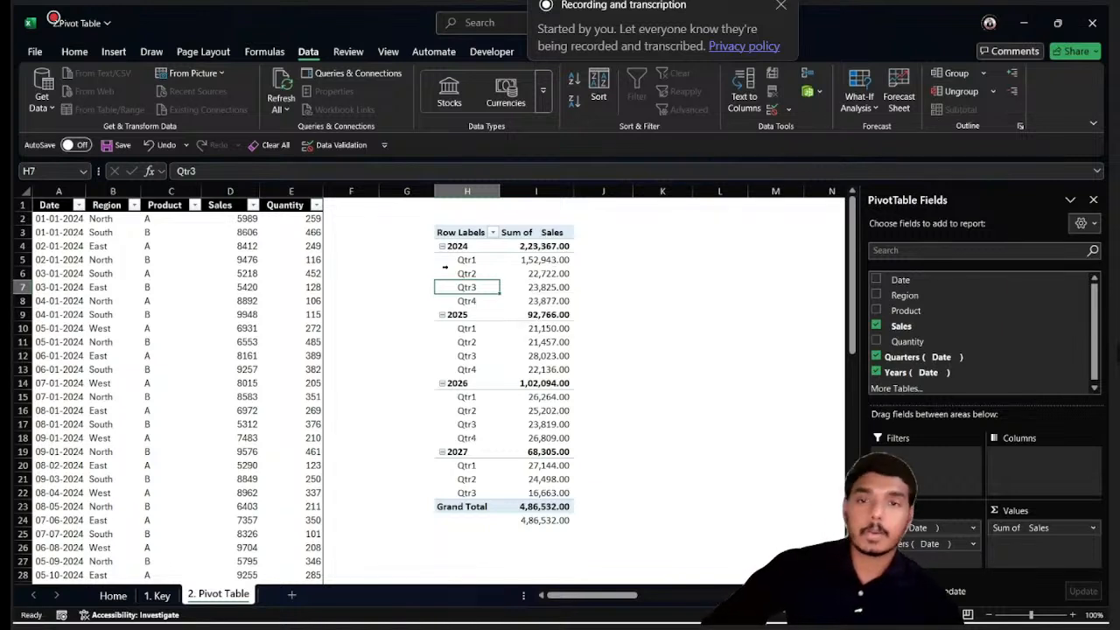
{"action": "left_click", "coordinate": [548, 287]}
{"action": "right_click", "coordinate": [548, 287]}
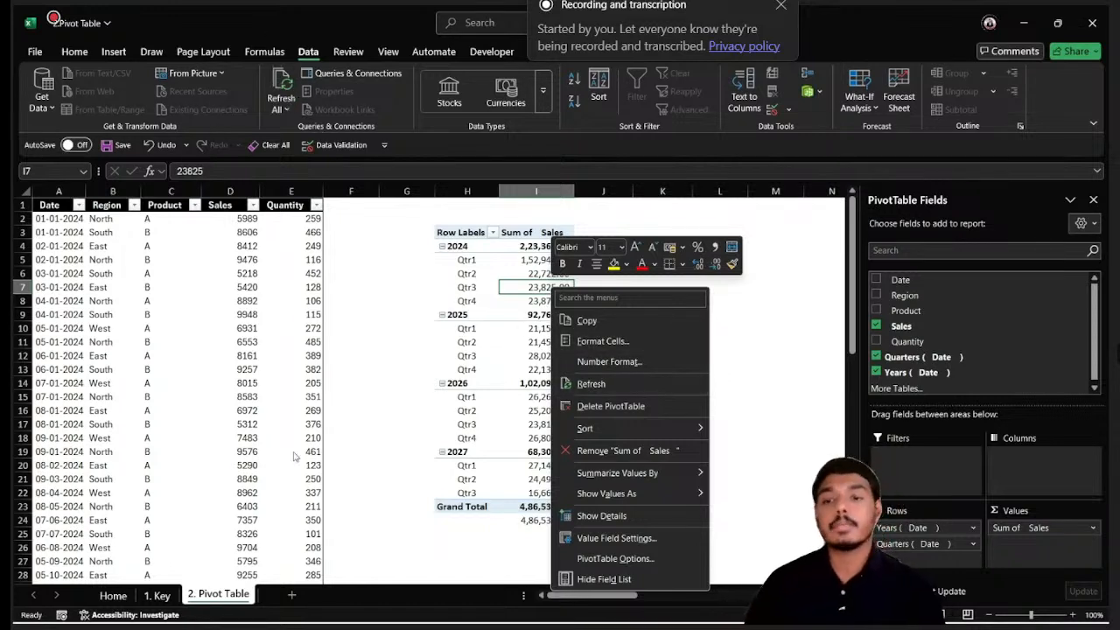
{"action": "left_click", "coordinate": [386, 377]}
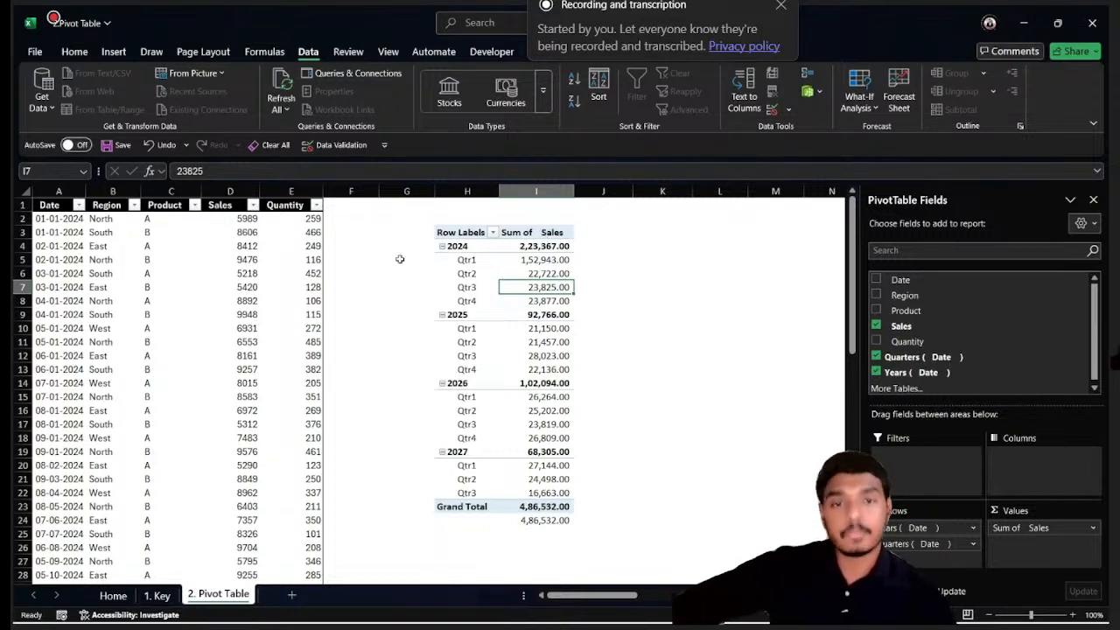
{"action": "left_click", "coordinate": [239, 286]}
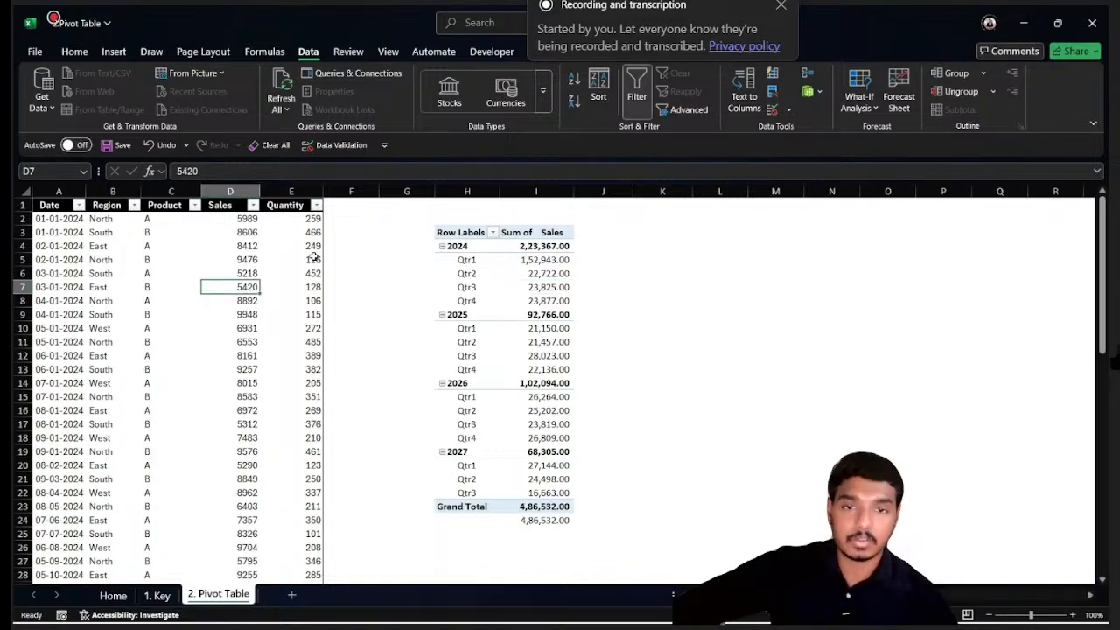
Turn off all subtotals in the pivot table and check the year rows for 2024 to 2027
{"action": "left_click", "coordinate": [543, 273]}
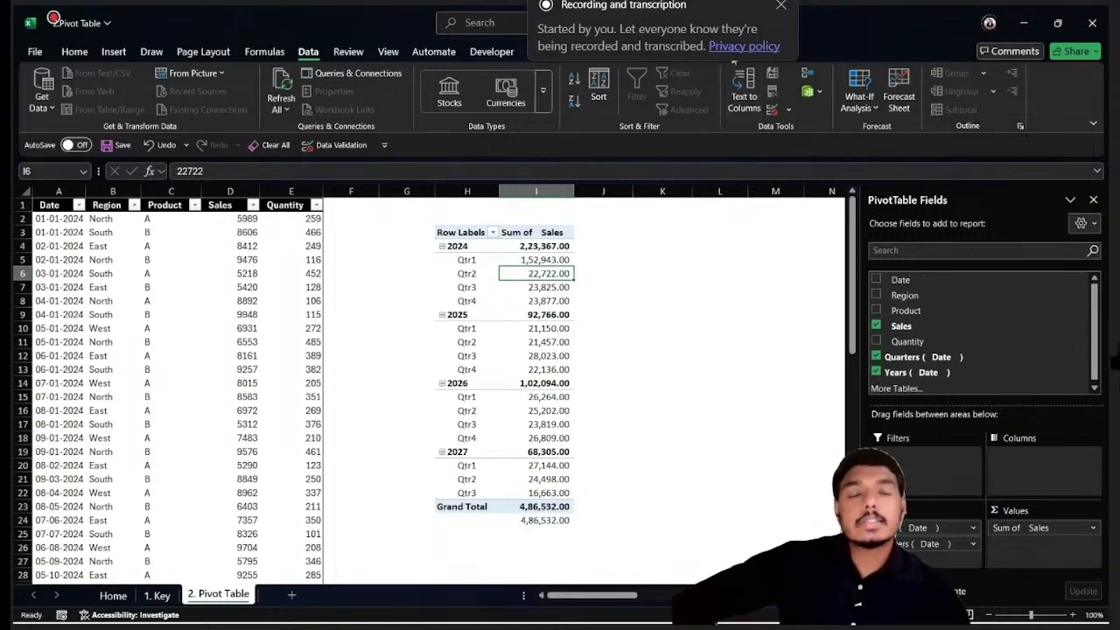
{"action": "left_click", "coordinate": [734, 61]}
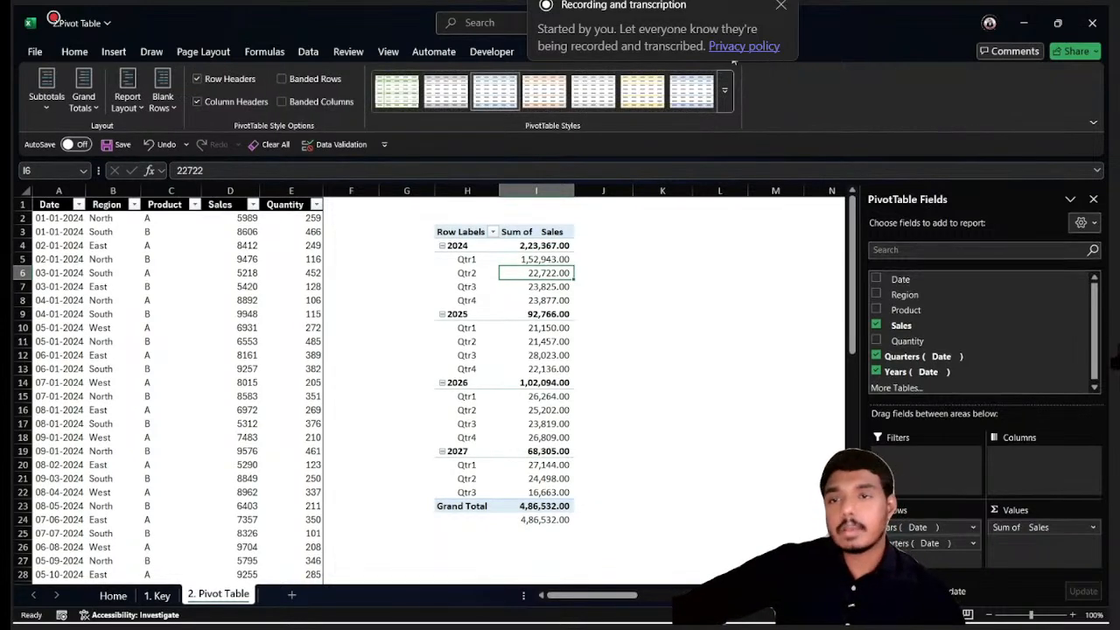
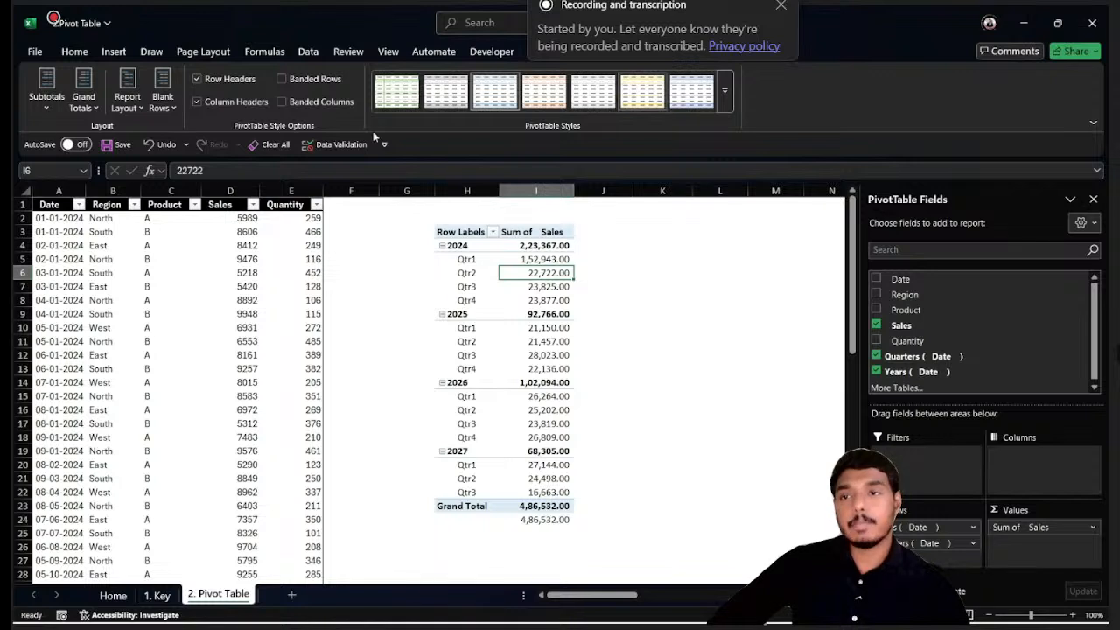
{"action": "left_click", "coordinate": [45, 92]}
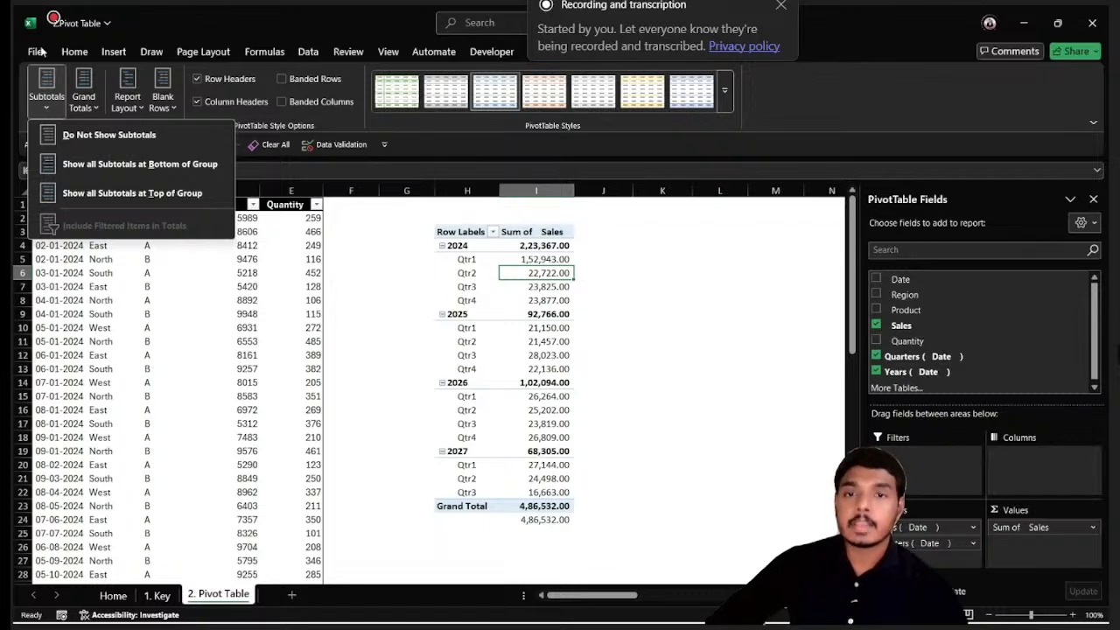
{"action": "left_click", "coordinate": [82, 134]}
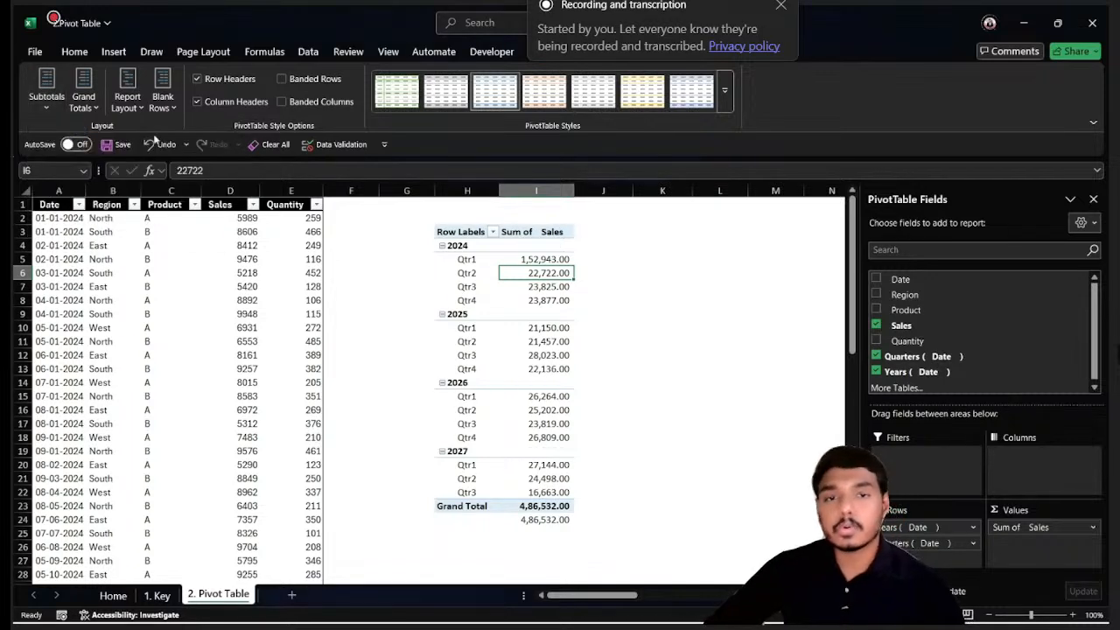
{"action": "left_click", "coordinate": [548, 247]}
{"action": "left_click", "coordinate": [551, 313]}
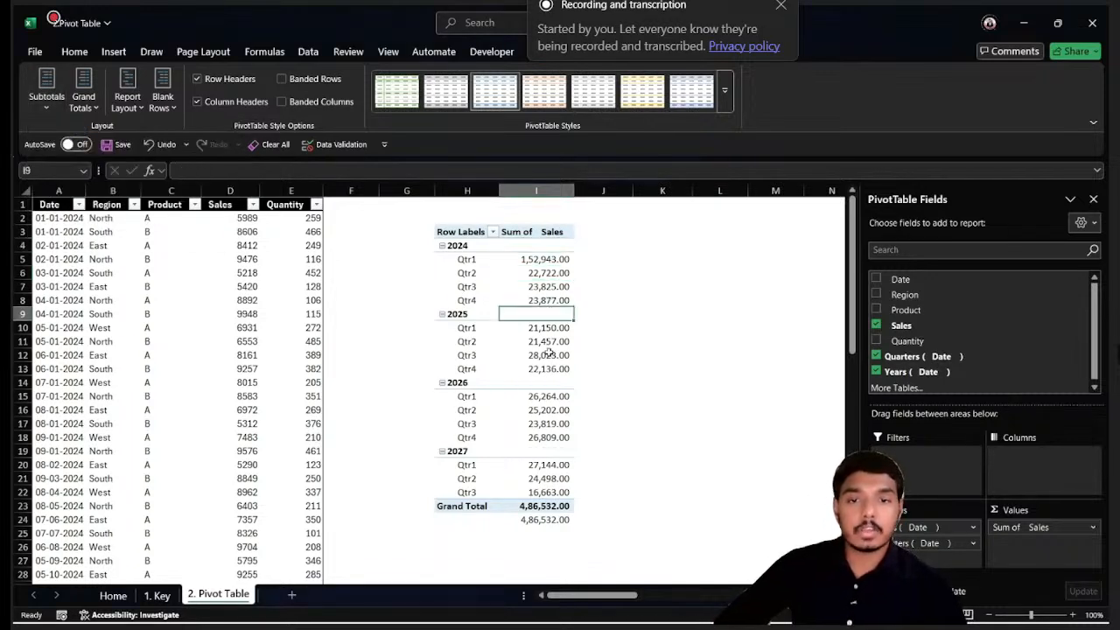
{"action": "left_click", "coordinate": [544, 382]}
{"action": "left_click", "coordinate": [557, 449]}
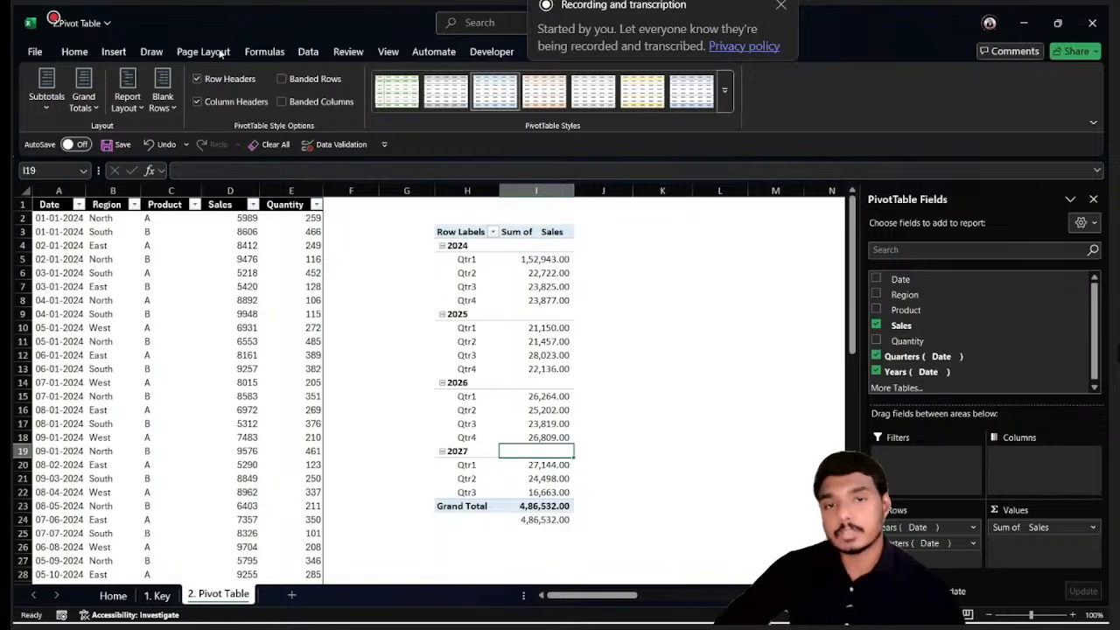
Move the Quarters field to the pivot table's Columns area and examine the row and column grand totals with their display options
{"action": "left_click", "coordinate": [81, 102]}
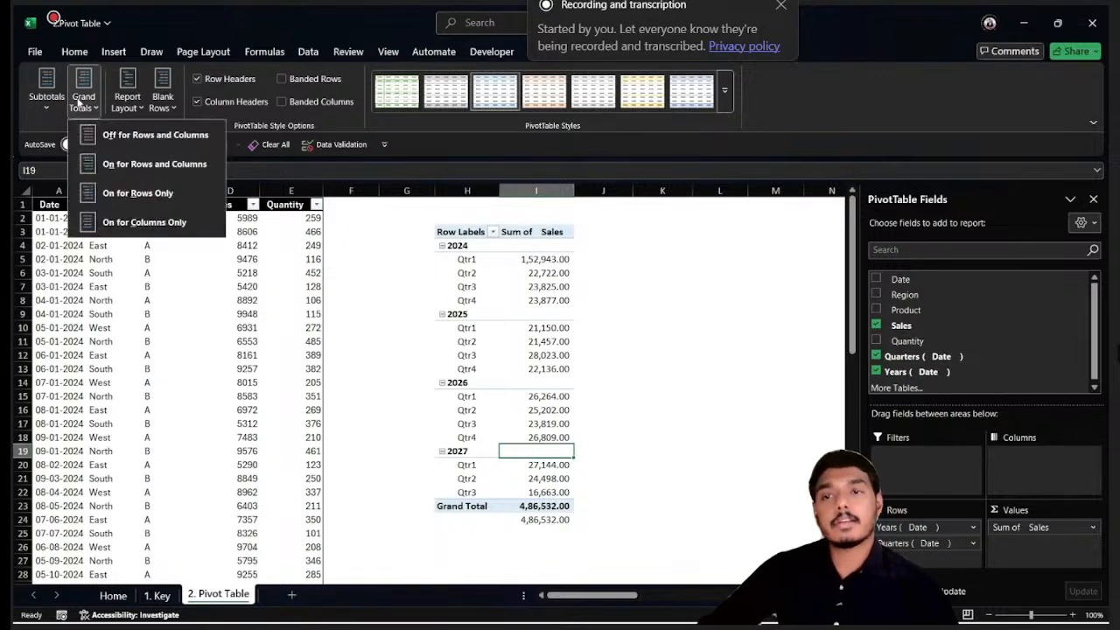
{"action": "left_click", "coordinate": [534, 505]}
{"action": "left_click", "coordinate": [533, 505]}
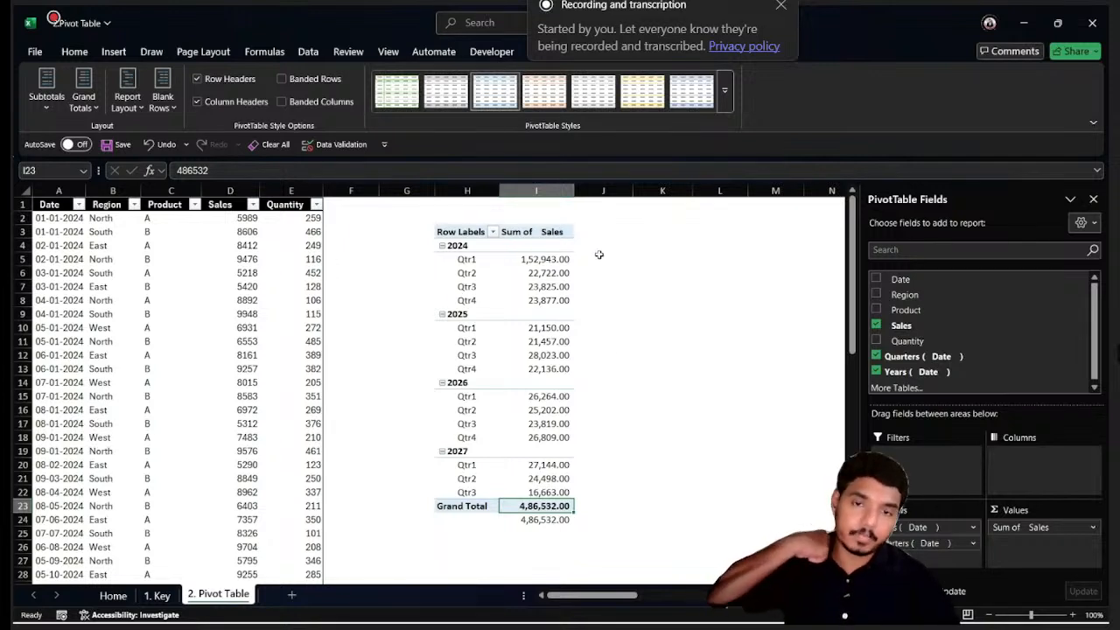
{"action": "left_click_drag", "start_coordinate": [932, 543], "coordinate": [1037, 468]}
{"action": "left_click_drag", "start_coordinate": [773, 259], "coordinate": [549, 314]}
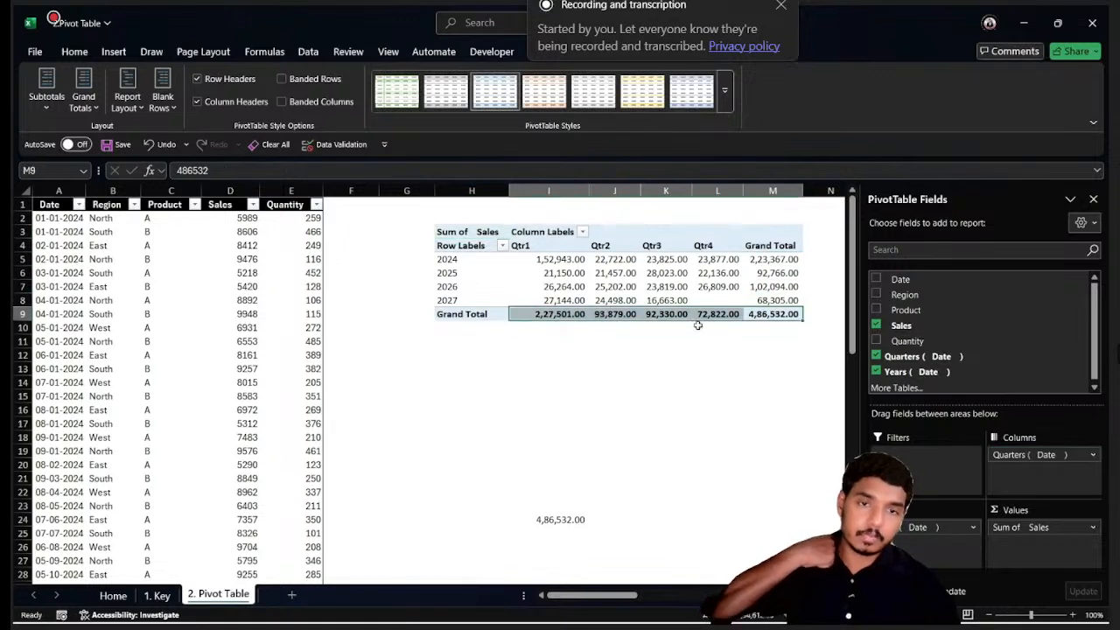
{"action": "left_click", "coordinate": [770, 273]}
{"action": "left_click", "coordinate": [83, 92]}
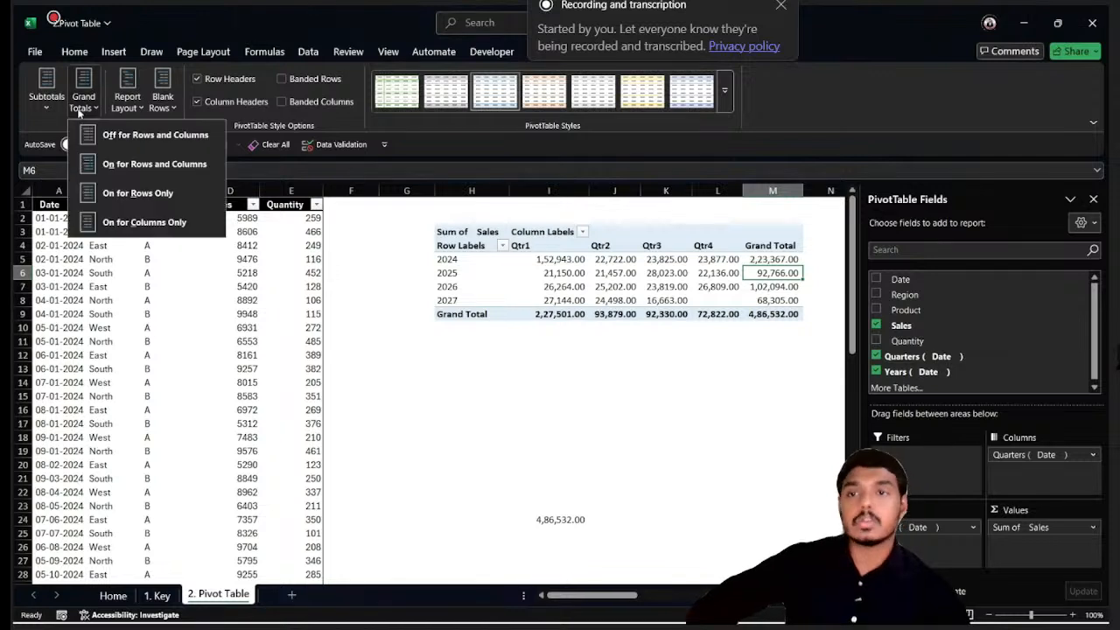
{"action": "left_click", "coordinate": [137, 97]}
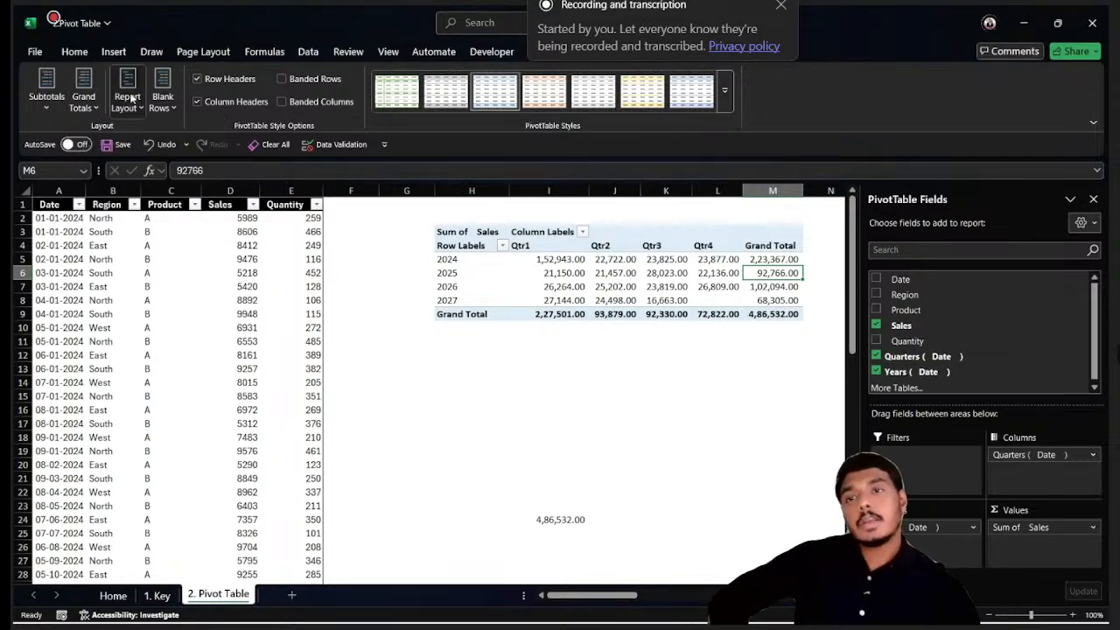
Move the Quarters field back to the Rows area, nested under Years
{"action": "left_click", "coordinate": [133, 98]}
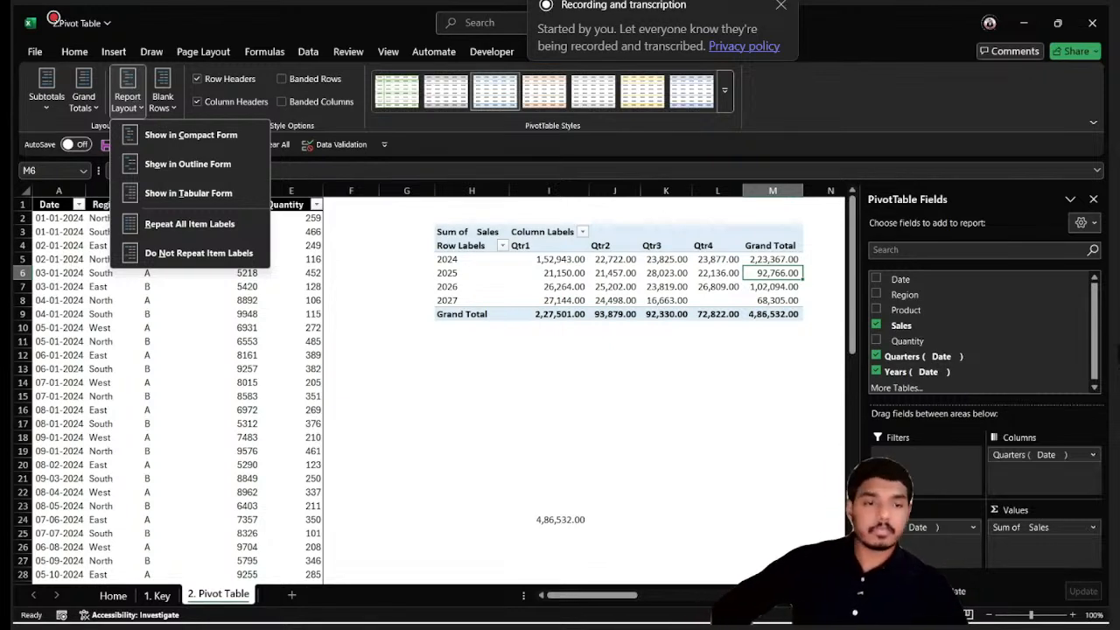
{"action": "left_click", "coordinate": [1046, 455]}
{"action": "left_click_drag", "start_coordinate": [1047, 455], "coordinate": [941, 546]}
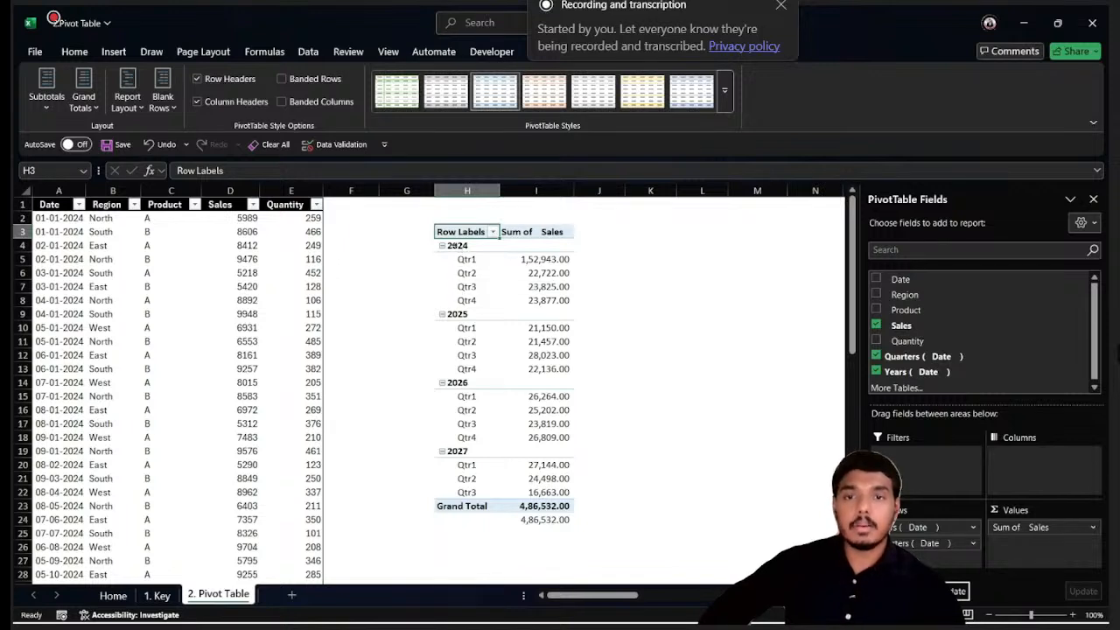
Show the pivot table in outline form and check the placement of the Years and Quarters fields
{"action": "left_click", "coordinate": [455, 246]}
{"action": "left_click_drag", "start_coordinate": [460, 260], "coordinate": [463, 301]}
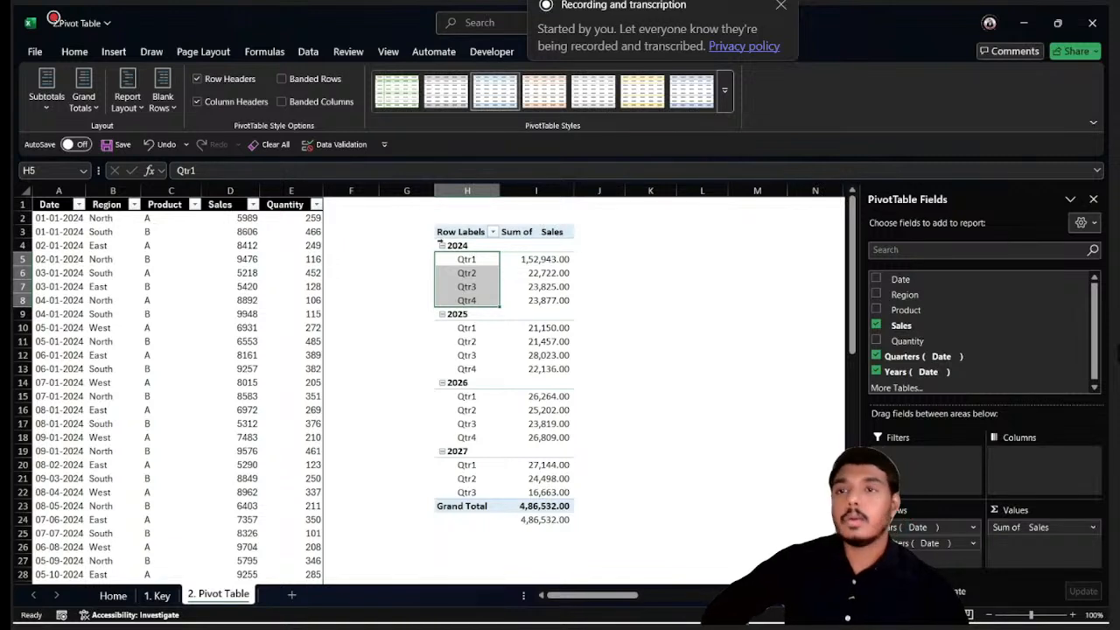
{"action": "left_click", "coordinate": [128, 109]}
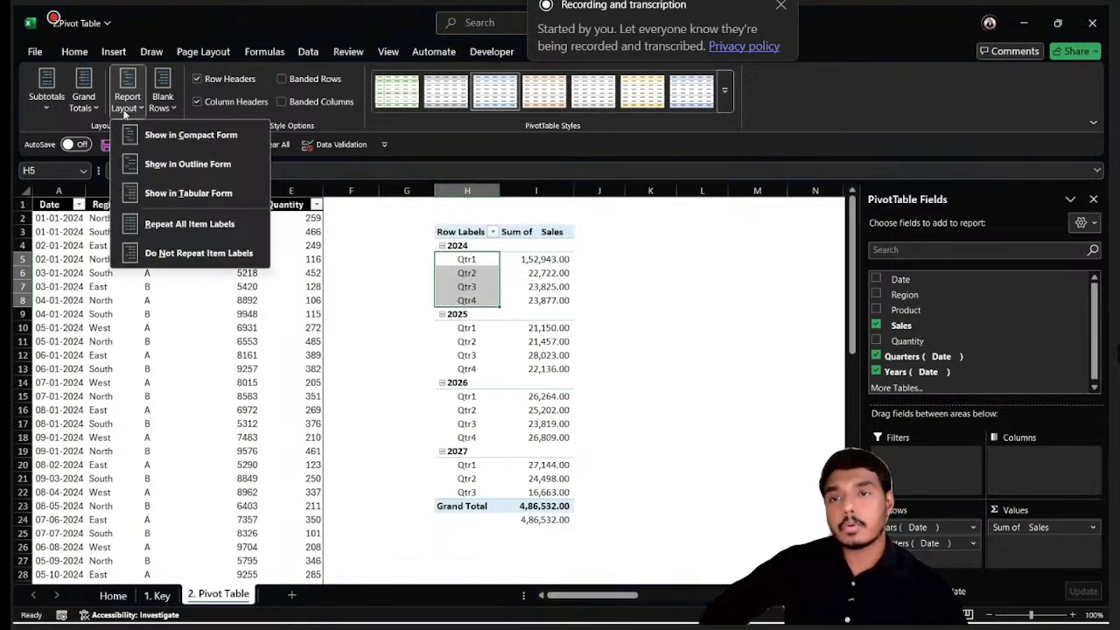
{"action": "left_click", "coordinate": [171, 166]}
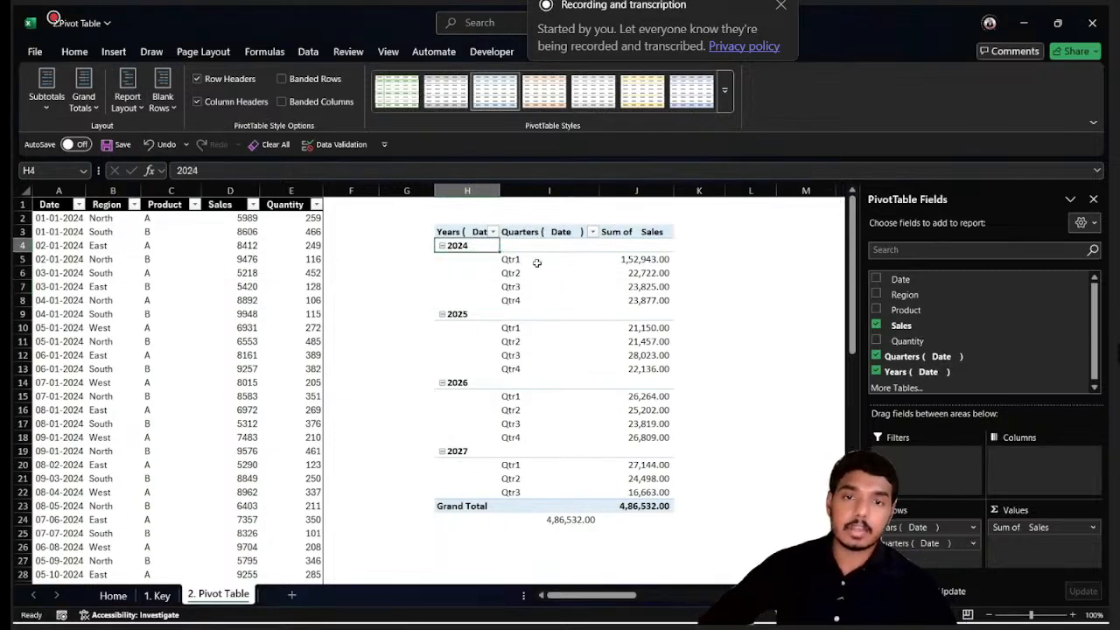
{"action": "left_click", "coordinate": [535, 260]}
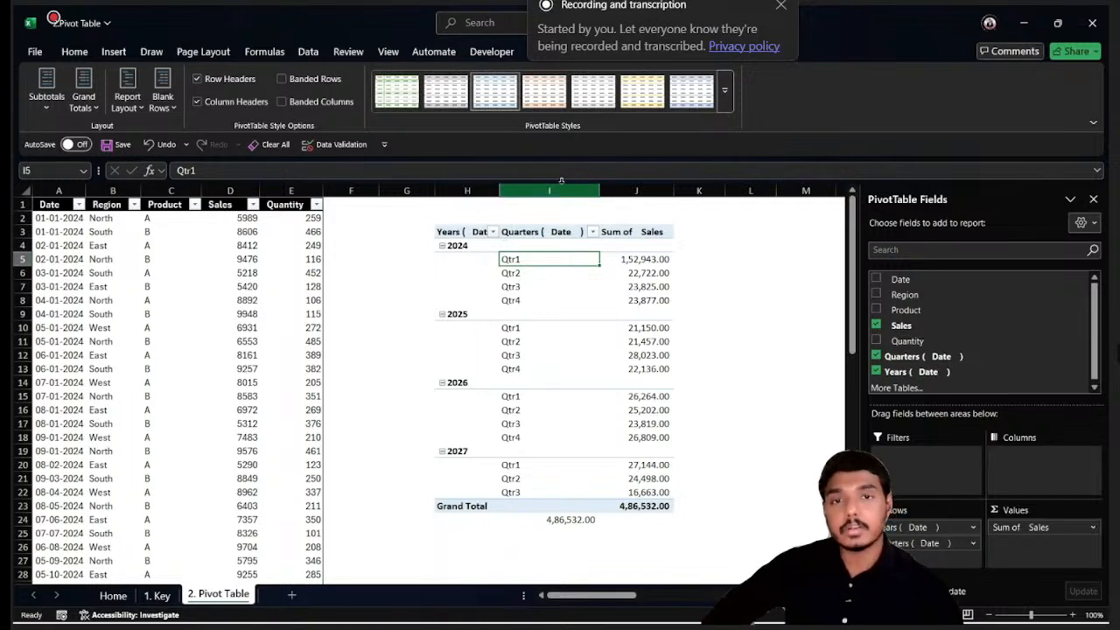
{"action": "left_click", "coordinate": [485, 248]}
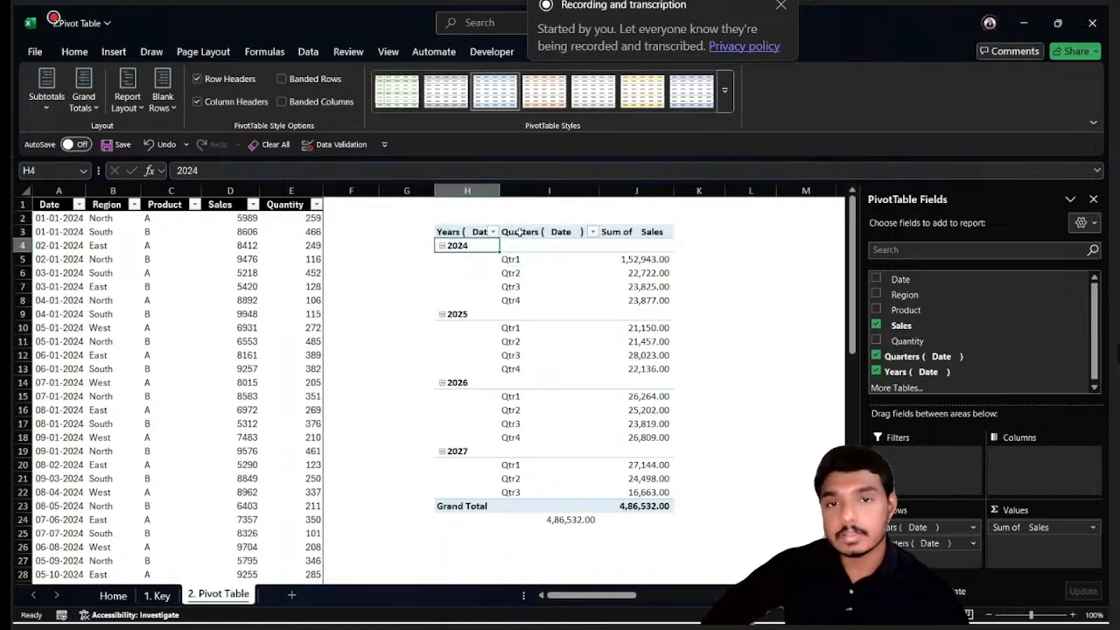
{"action": "left_click", "coordinate": [553, 190]}
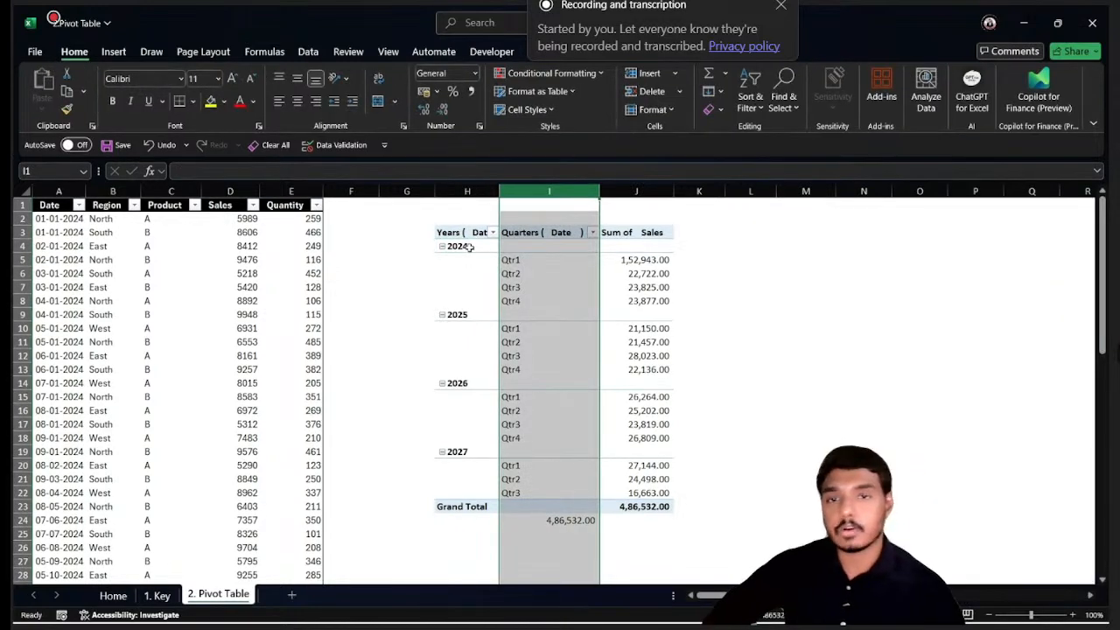
Change the pivot table's report layout to tabular form
{"action": "left_click", "coordinate": [470, 246]}
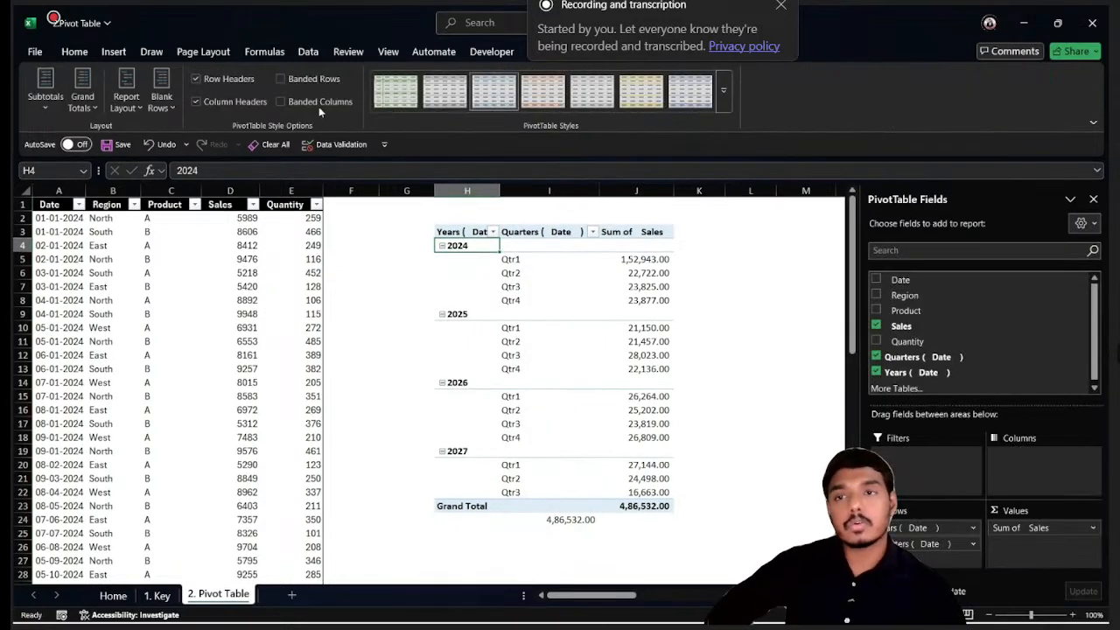
{"action": "left_click", "coordinate": [128, 97]}
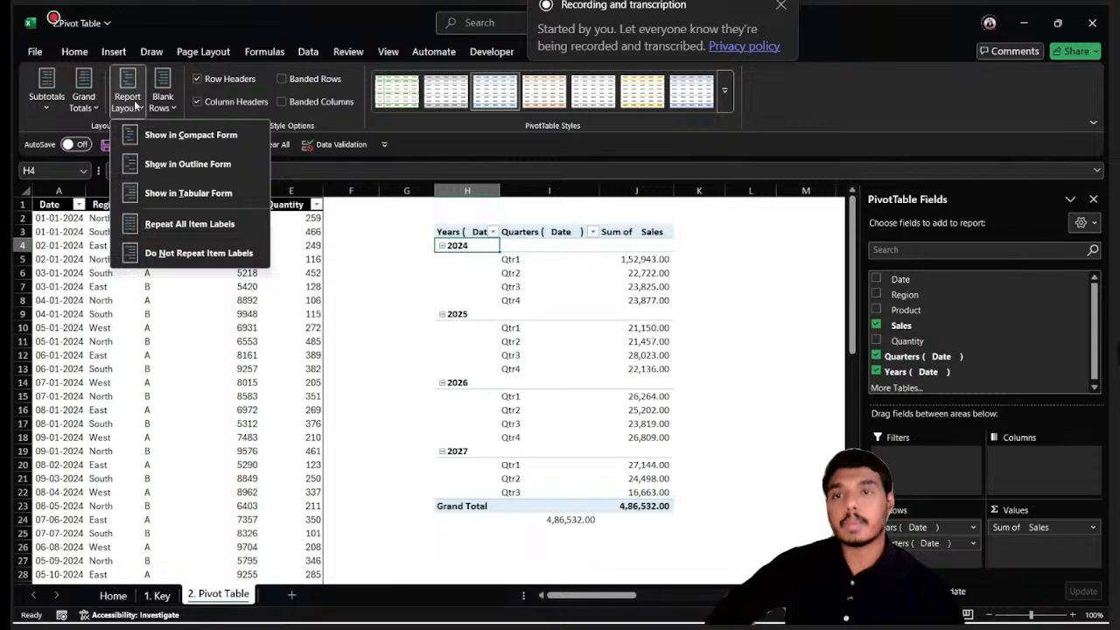
{"action": "left_click", "coordinate": [164, 194]}
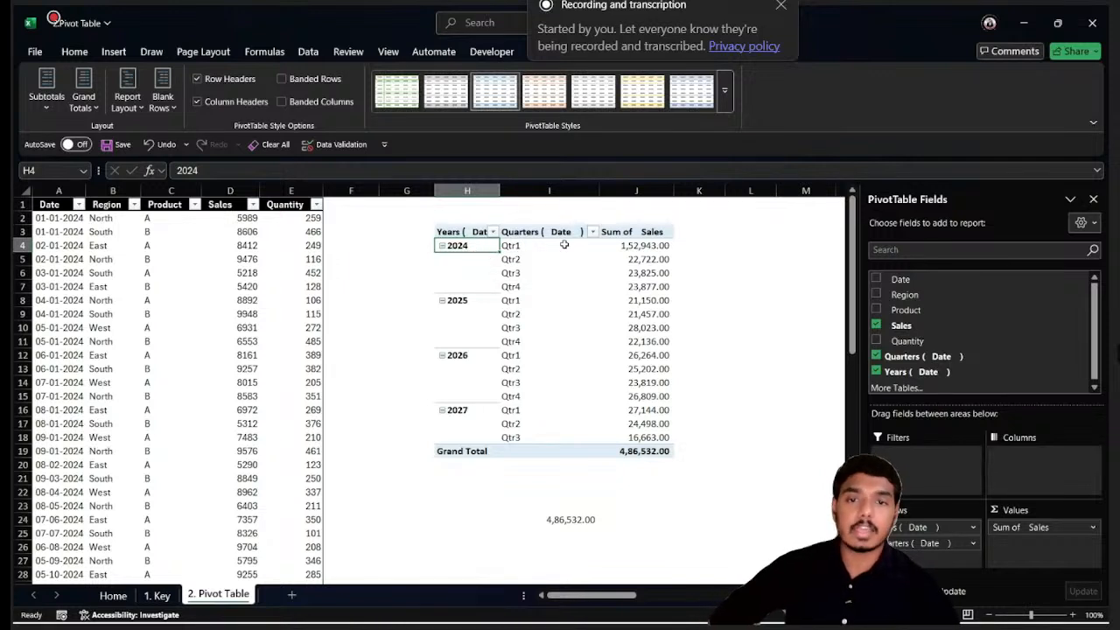
Repeat all item labels in the tabular pivot table and check the year labels down the Years column
{"action": "mouse_move", "coordinate": [471, 259]}
{"action": "left_mouse_down"}
{"action": "mouse_move", "coordinate": [473, 285]}
{"action": "mouse_move", "coordinate": [468, 246]}
{"action": "left_mouse_up"}
{"action": "left_click", "coordinate": [470, 245]}
{"action": "left_click", "coordinate": [468, 246]}
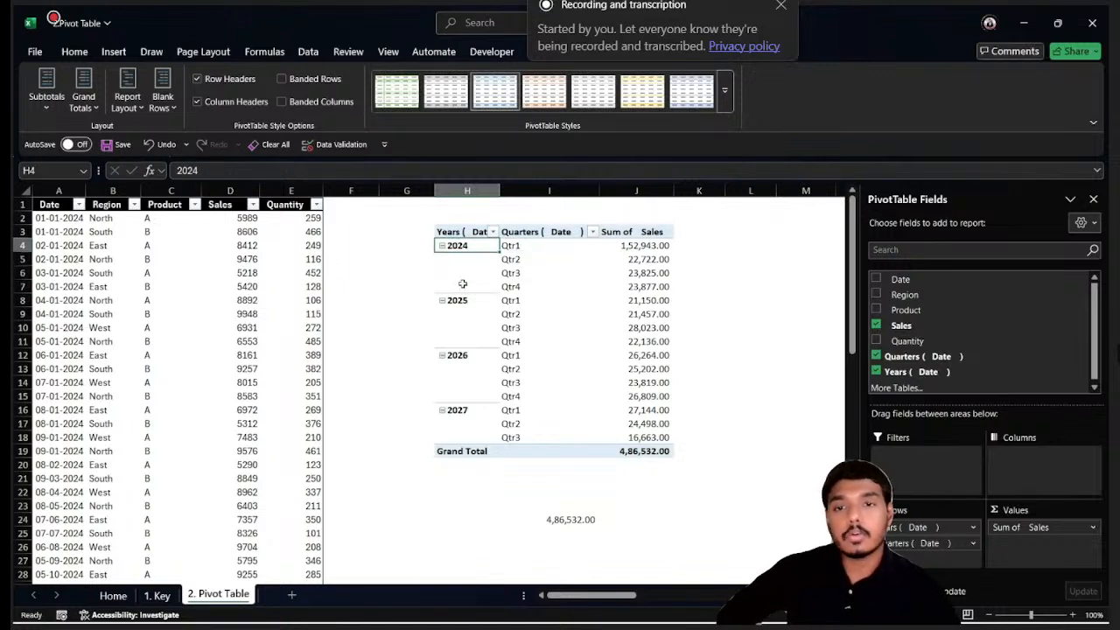
{"action": "left_click", "coordinate": [463, 285]}
{"action": "left_click", "coordinate": [462, 246]}
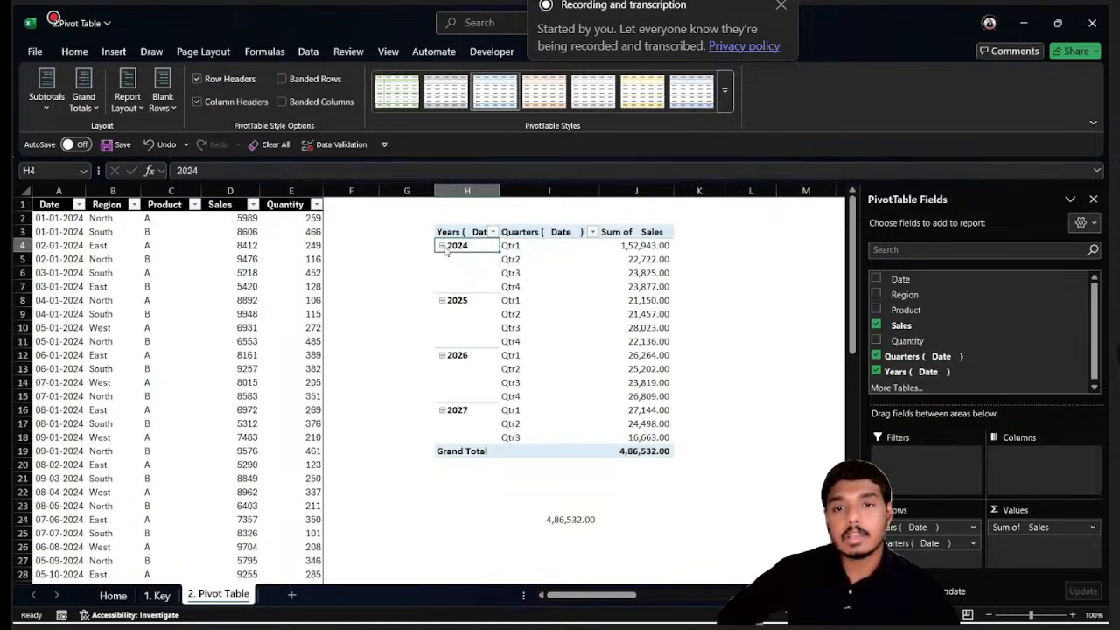
{"action": "left_click", "coordinate": [127, 105]}
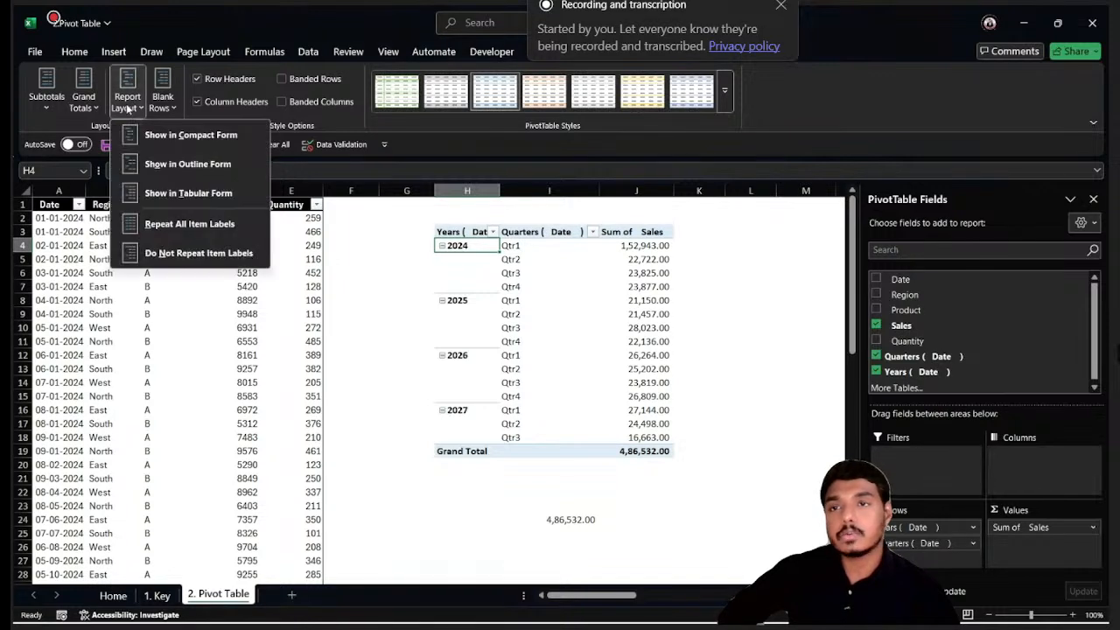
{"action": "left_click", "coordinate": [181, 225]}
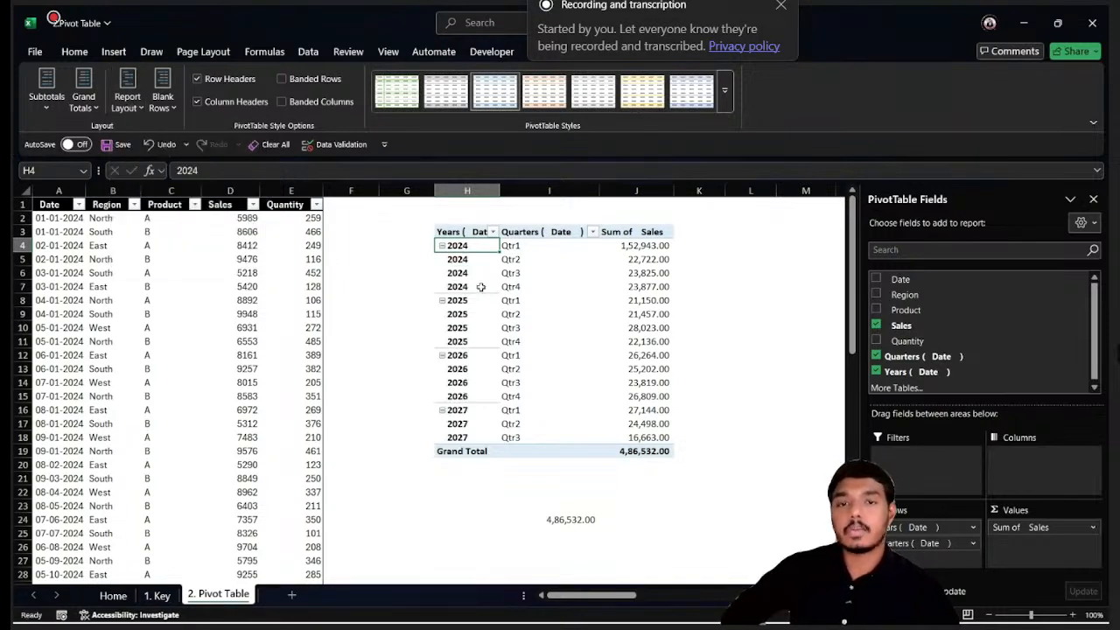
{"action": "left_click_drag", "start_coordinate": [472, 255], "coordinate": [466, 287]}
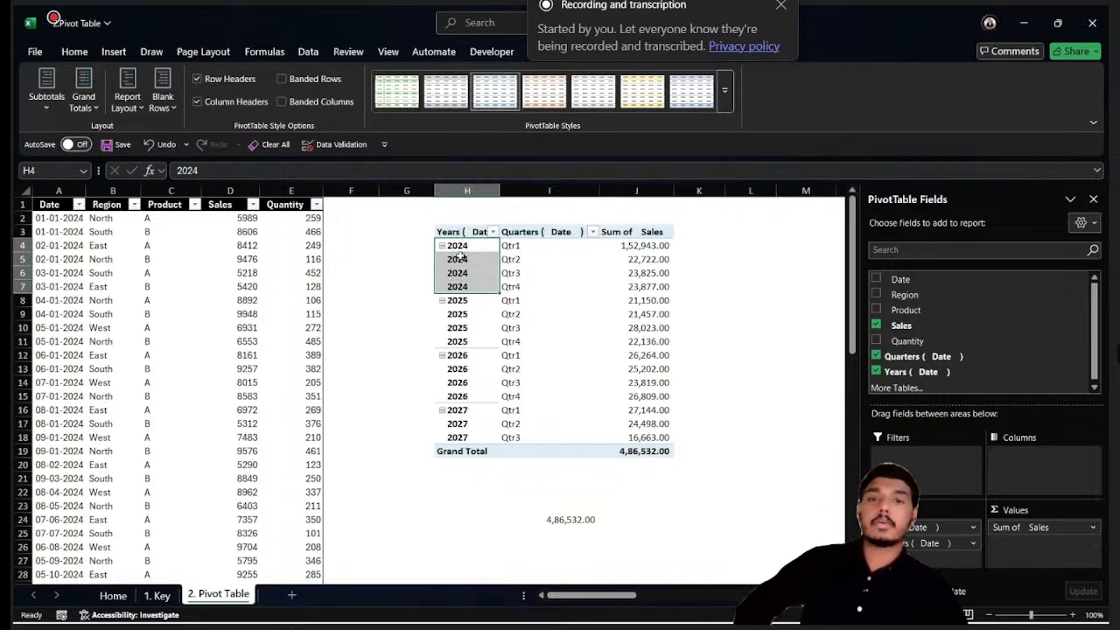
{"action": "left_click_drag", "start_coordinate": [471, 247], "coordinate": [468, 396]}
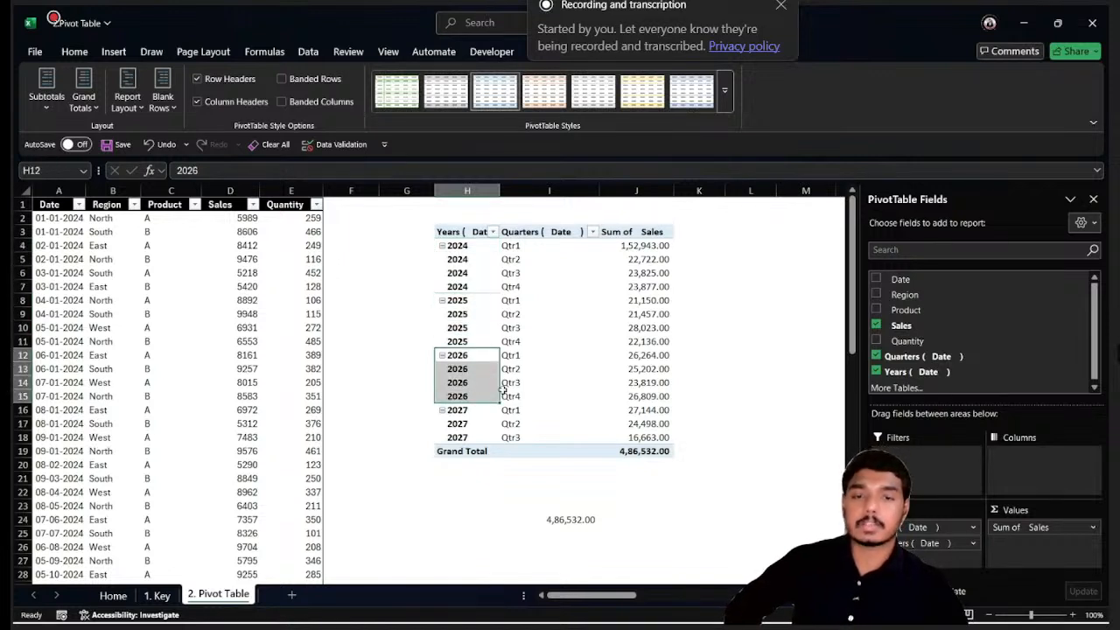
{"action": "left_click_drag", "start_coordinate": [440, 245], "coordinate": [464, 272]}
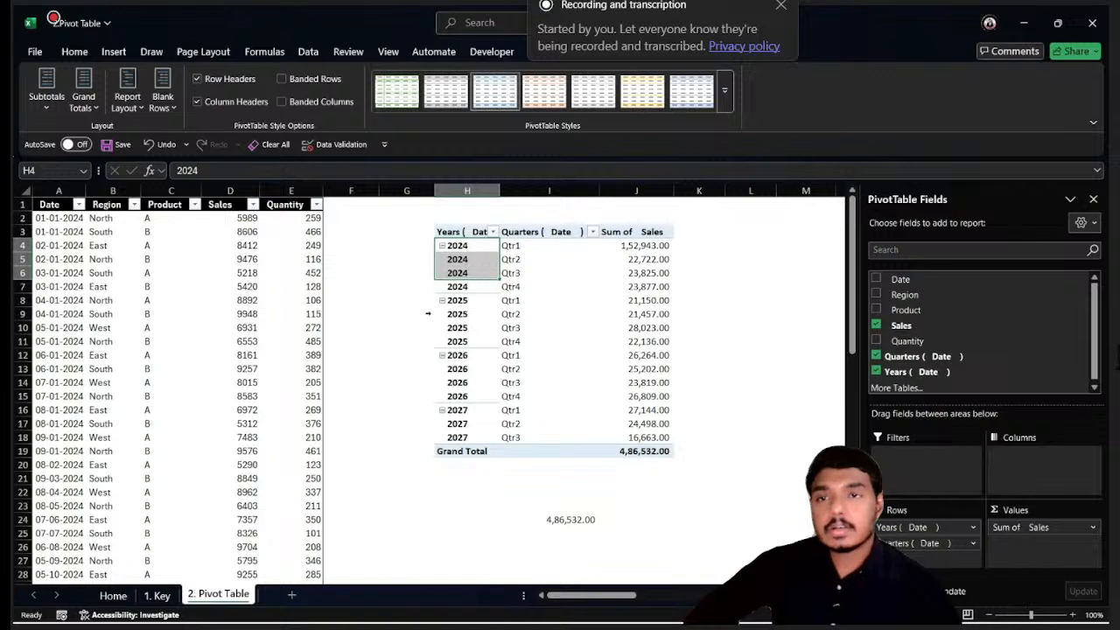
Insert a blank line after each year group in the pivot table and select the blank rows
{"action": "left_click", "coordinate": [169, 105]}
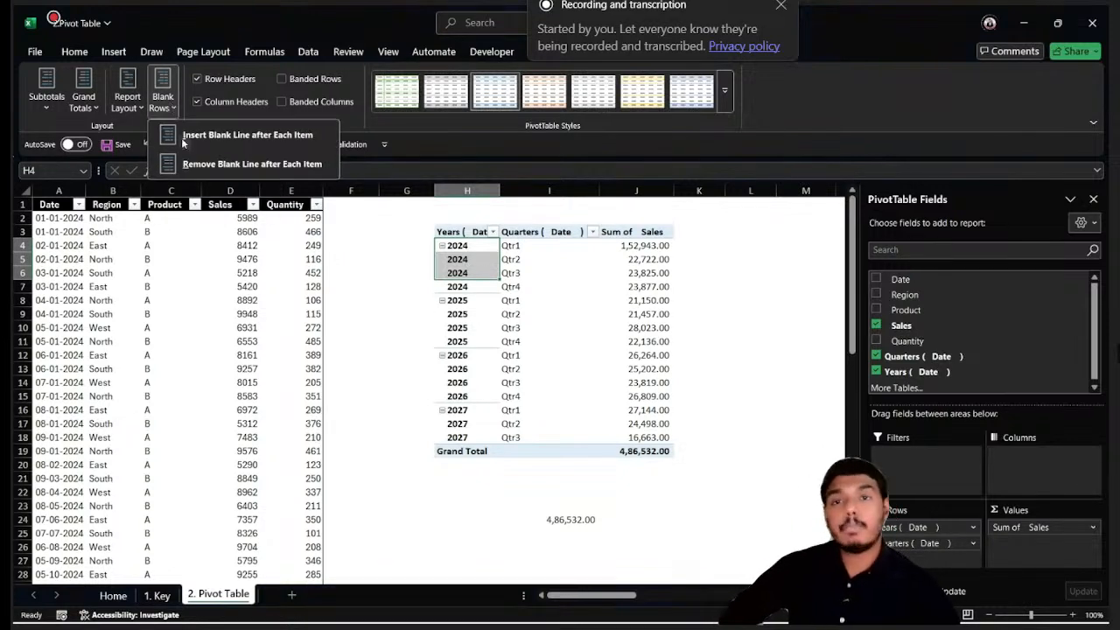
{"action": "left_click", "coordinate": [244, 134]}
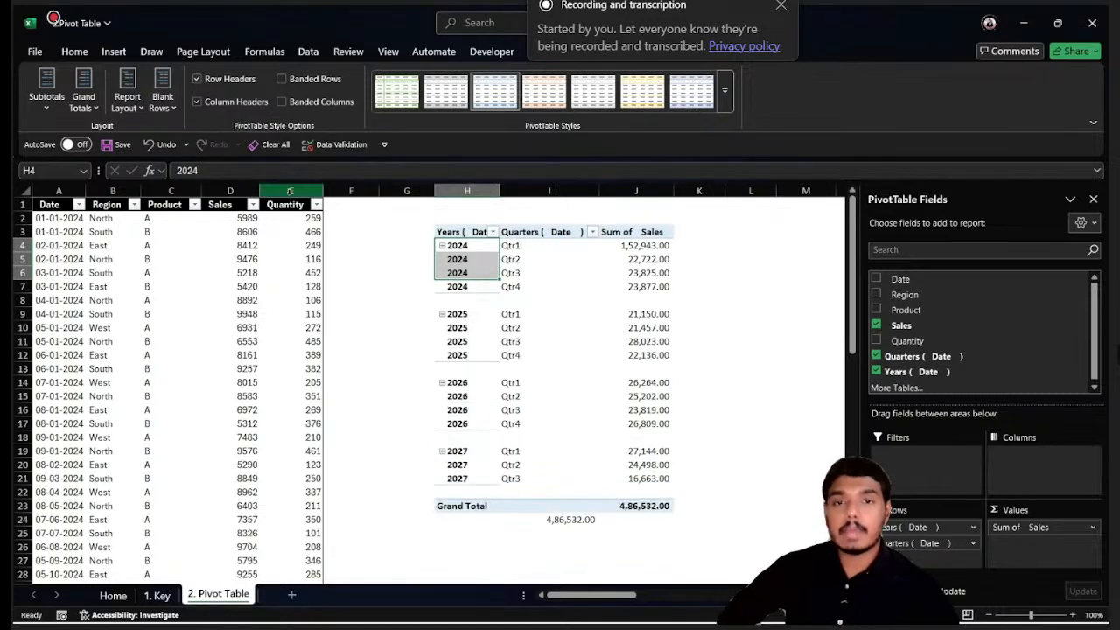
{"action": "left_click", "coordinate": [441, 300]}
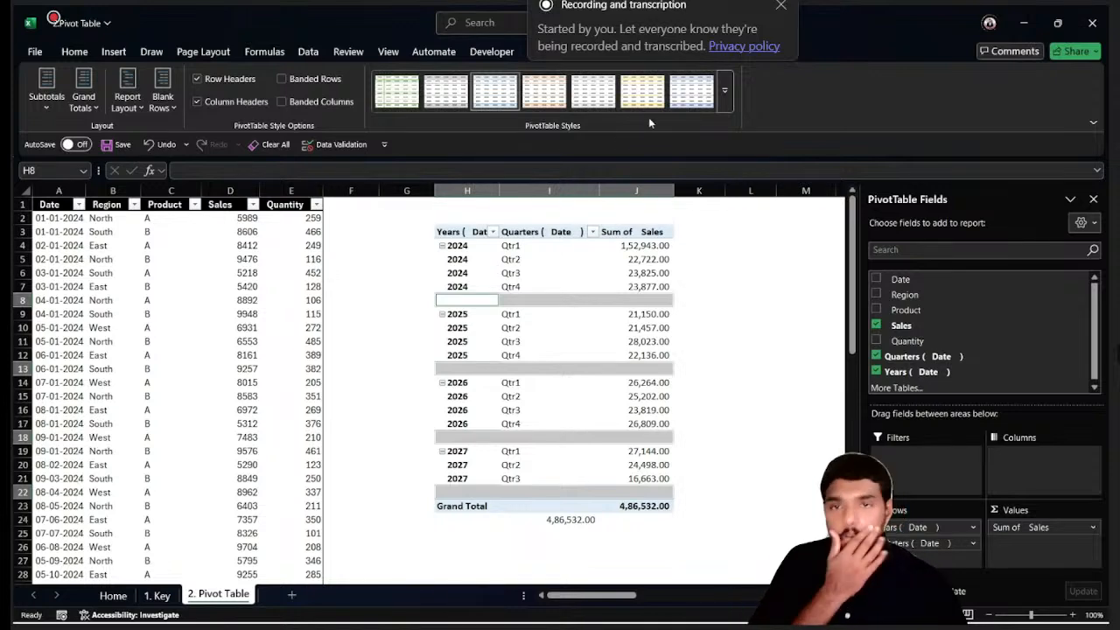
Apply the Light Blue, Pivot Style Medium 2 style to the pivot table
{"action": "left_click", "coordinate": [724, 91]}
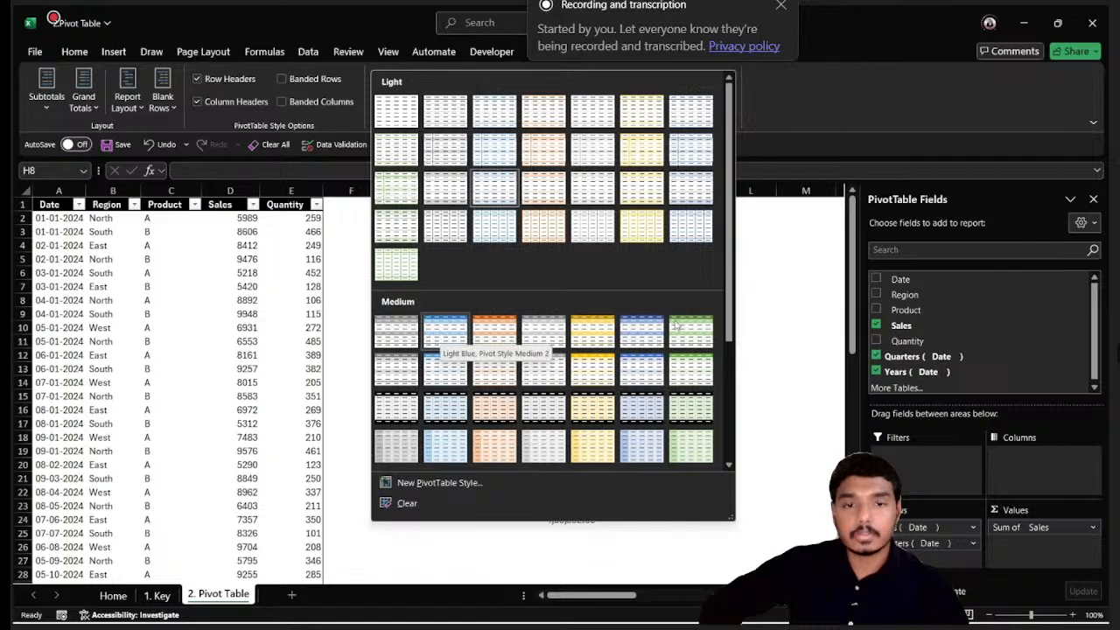
{"action": "left_click", "coordinate": [448, 339]}
{"action": "left_click", "coordinate": [767, 247]}
{"action": "left_click", "coordinate": [647, 273]}
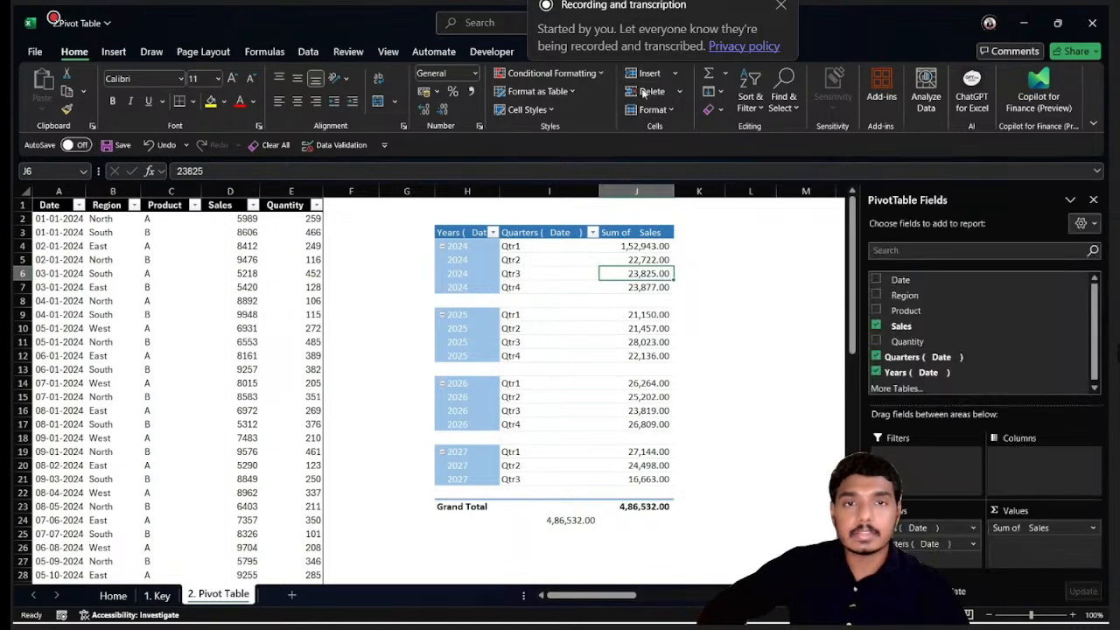
Change the pivot table to the gray style in the second row of the Medium styles
{"action": "left_click", "coordinate": [732, 54]}
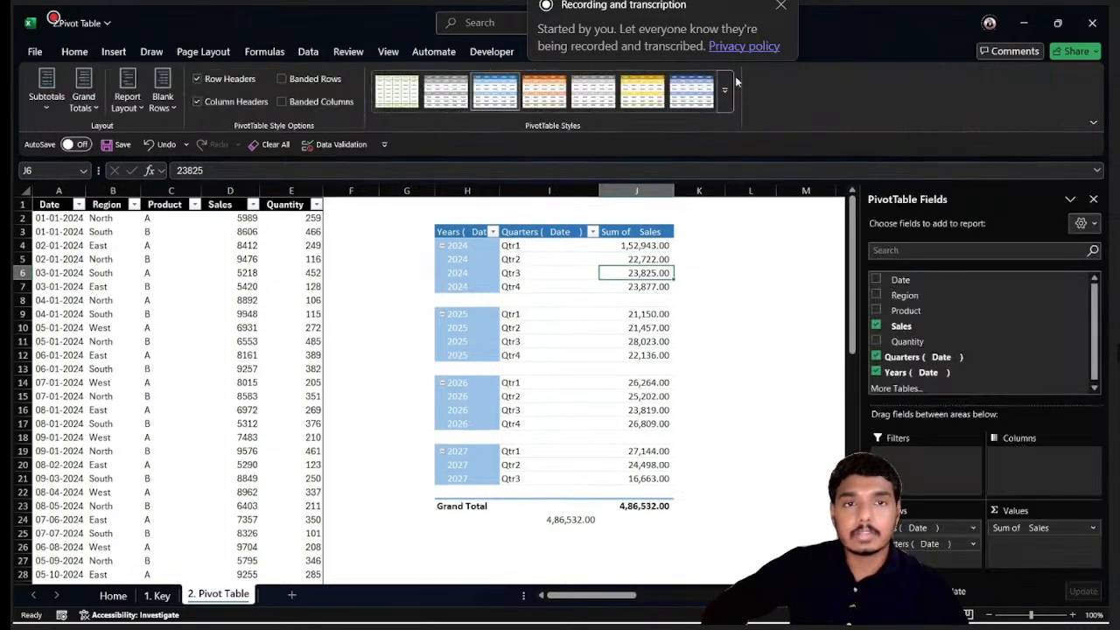
{"action": "left_click", "coordinate": [723, 112]}
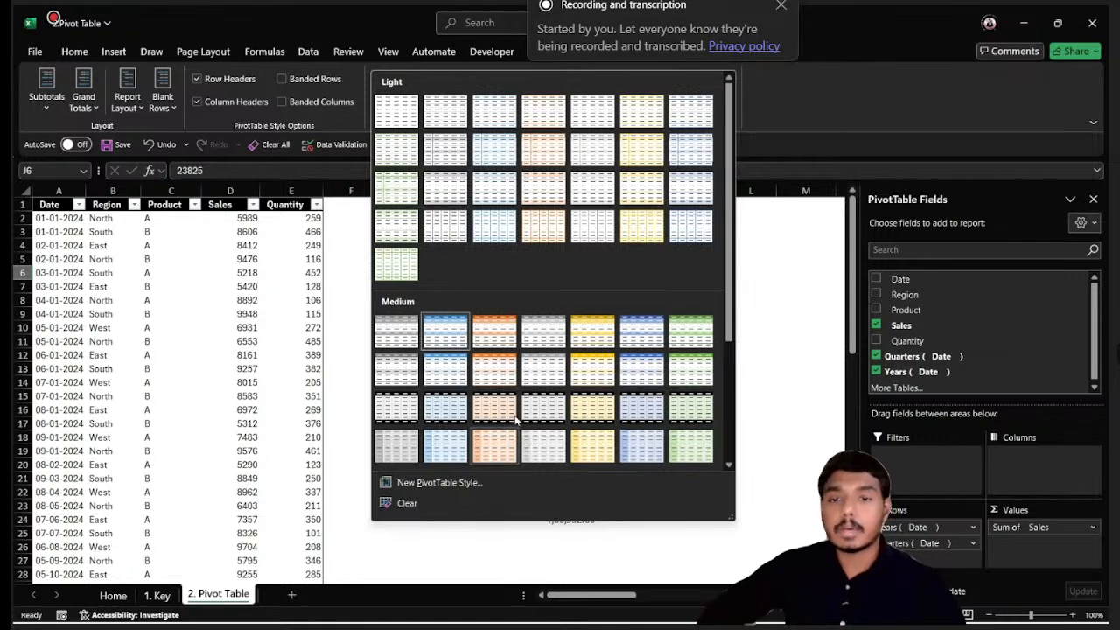
{"action": "left_click", "coordinate": [543, 373]}
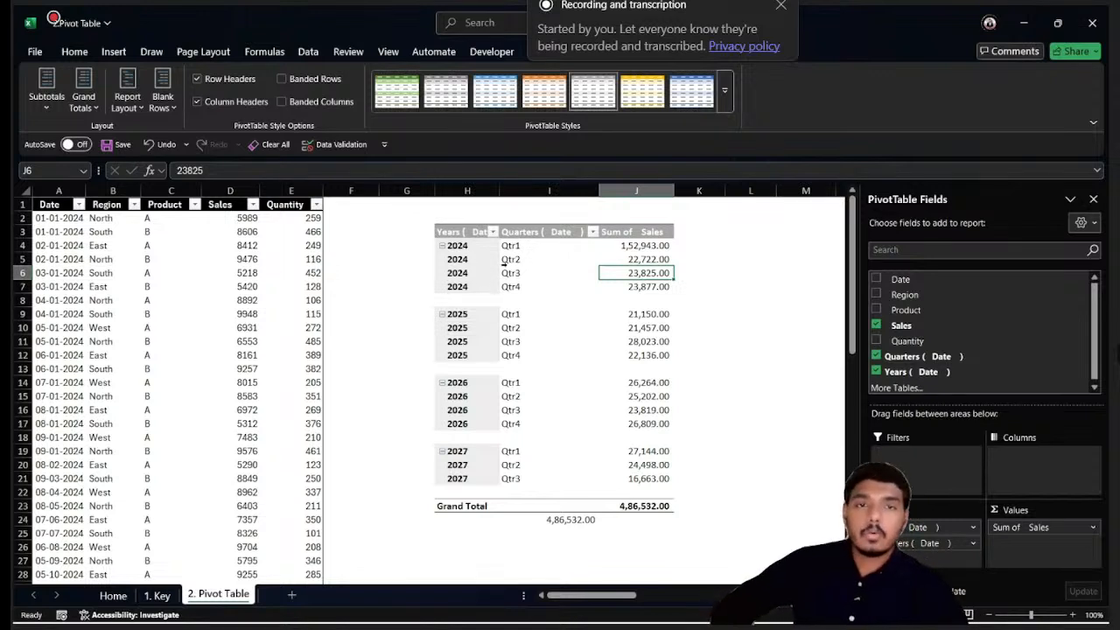
Copy the whole pivot table, H3:J23, into a new blank workbook and autofit the column widths
{"action": "left_click", "coordinate": [662, 60]}
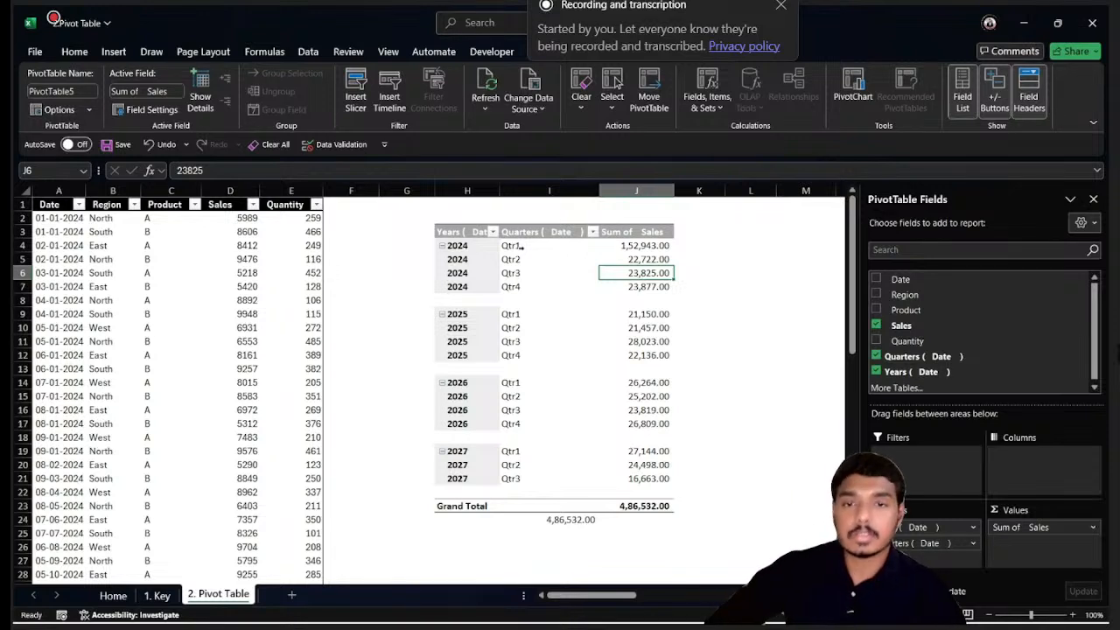
{"action": "left_click_drag", "start_coordinate": [471, 246], "coordinate": [479, 283]}
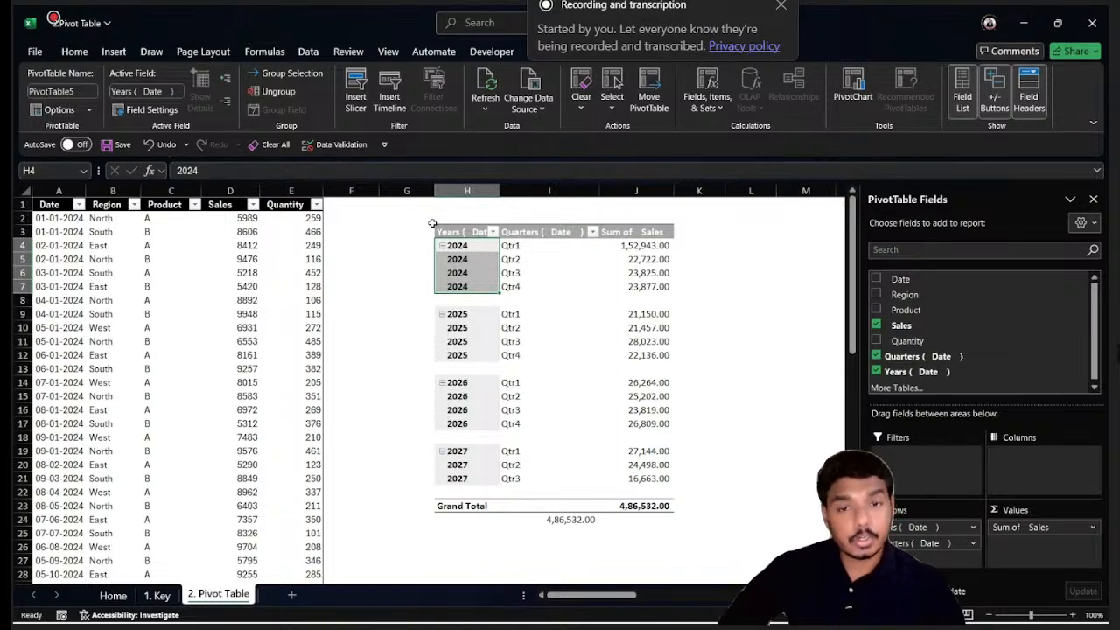
{"action": "left_click_drag", "start_coordinate": [452, 232], "coordinate": [643, 514]}
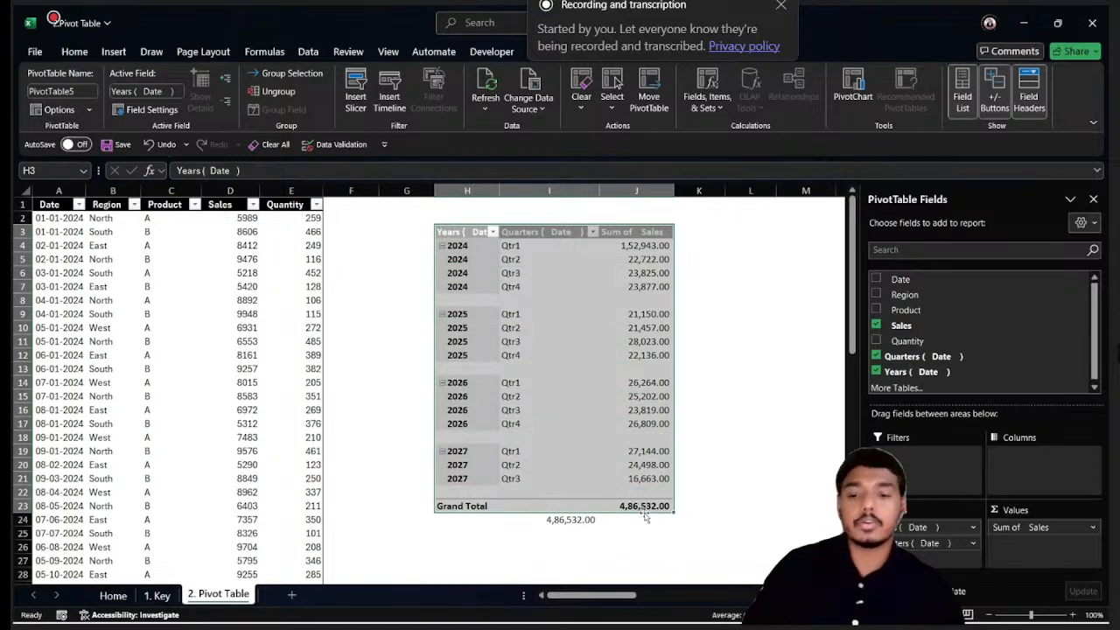
{"action": "key", "text": "ctrl+c"}
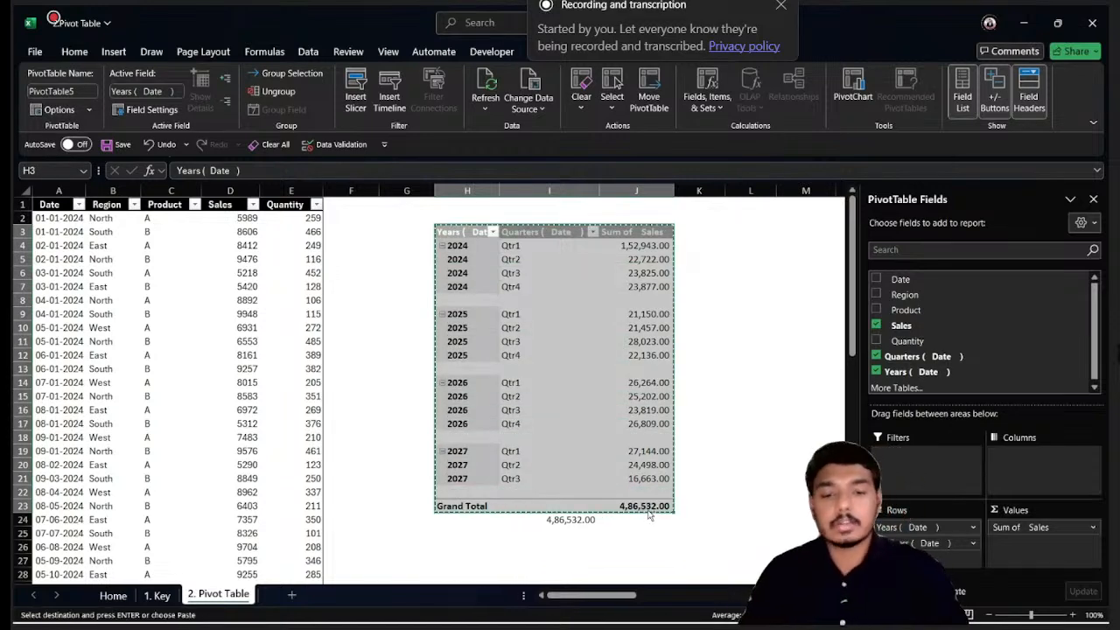
{"action": "key", "text": "ctrl+n"}
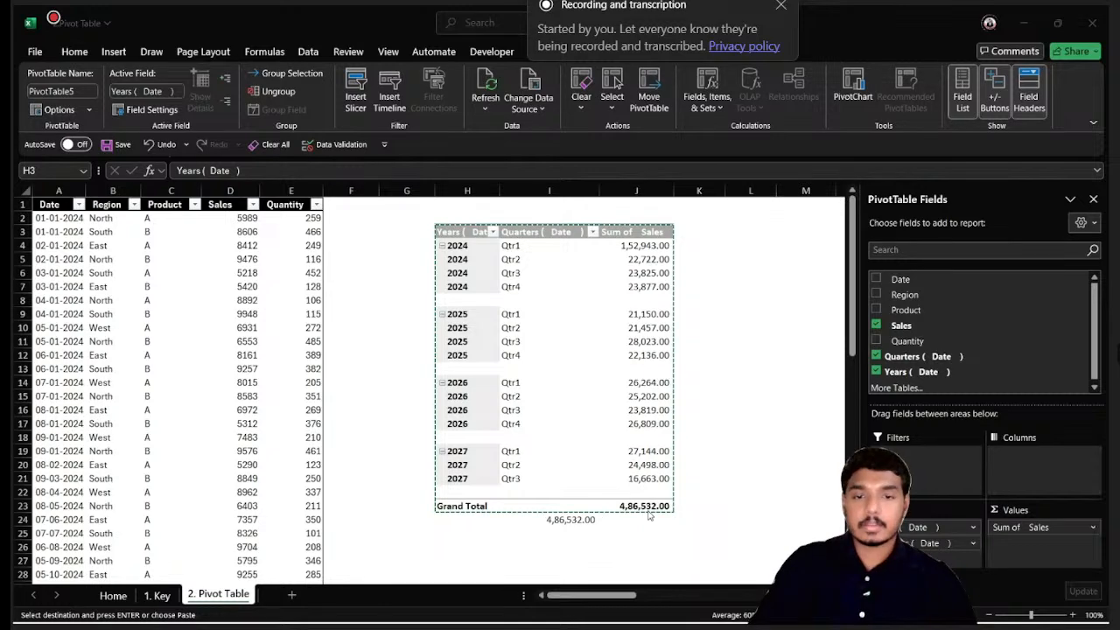
{"action": "key", "text": "ctrl+v"}
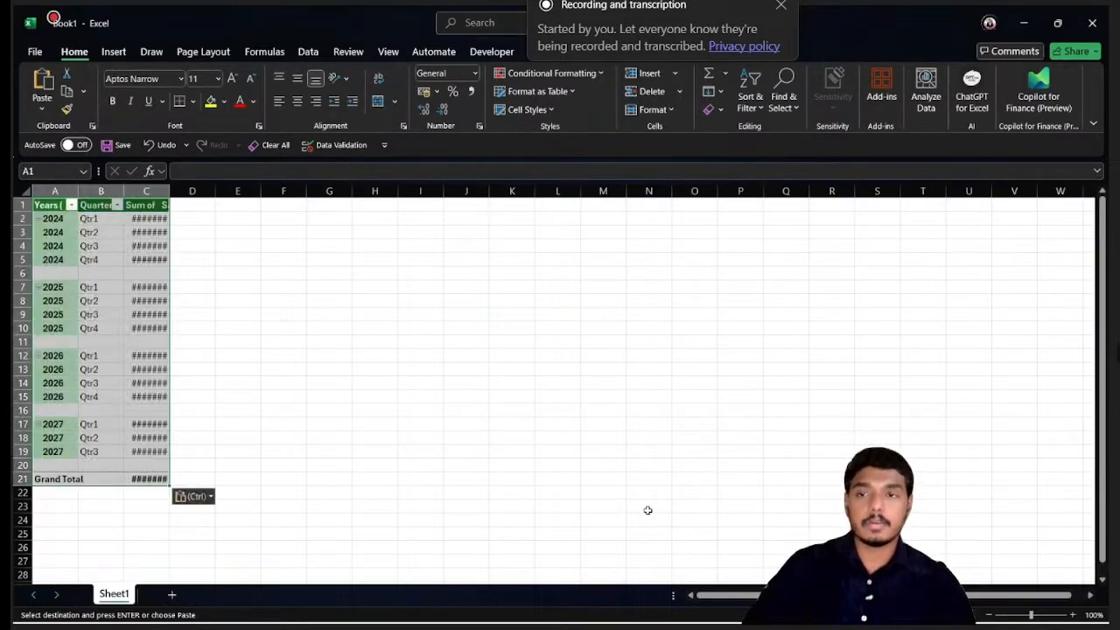
{"action": "left_click", "coordinate": [148, 244]}
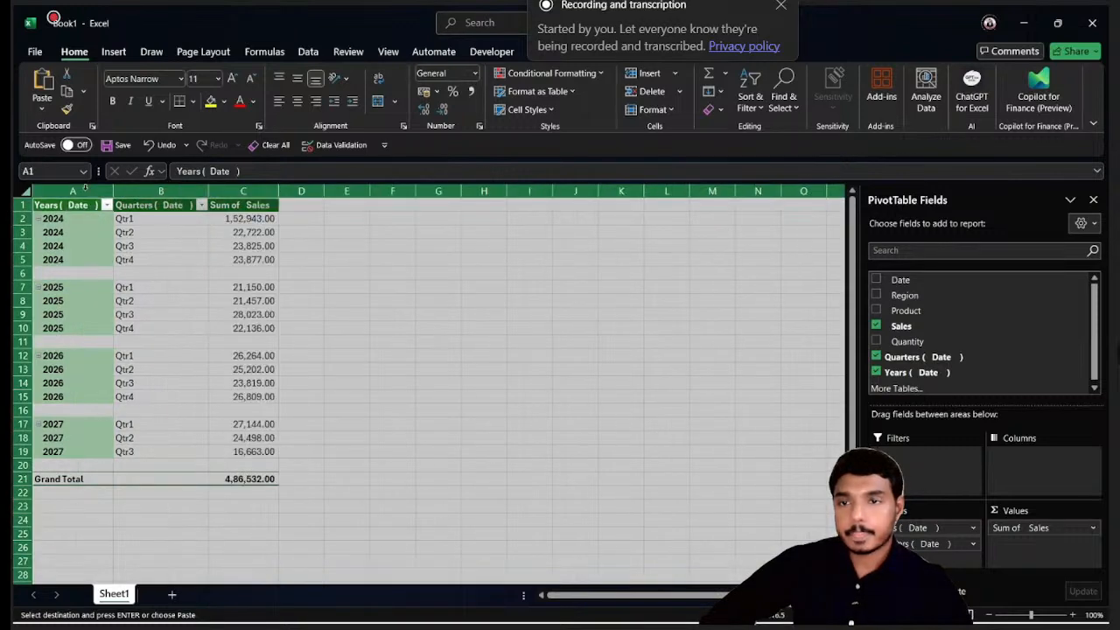
{"action": "left_click", "coordinate": [272, 260]}
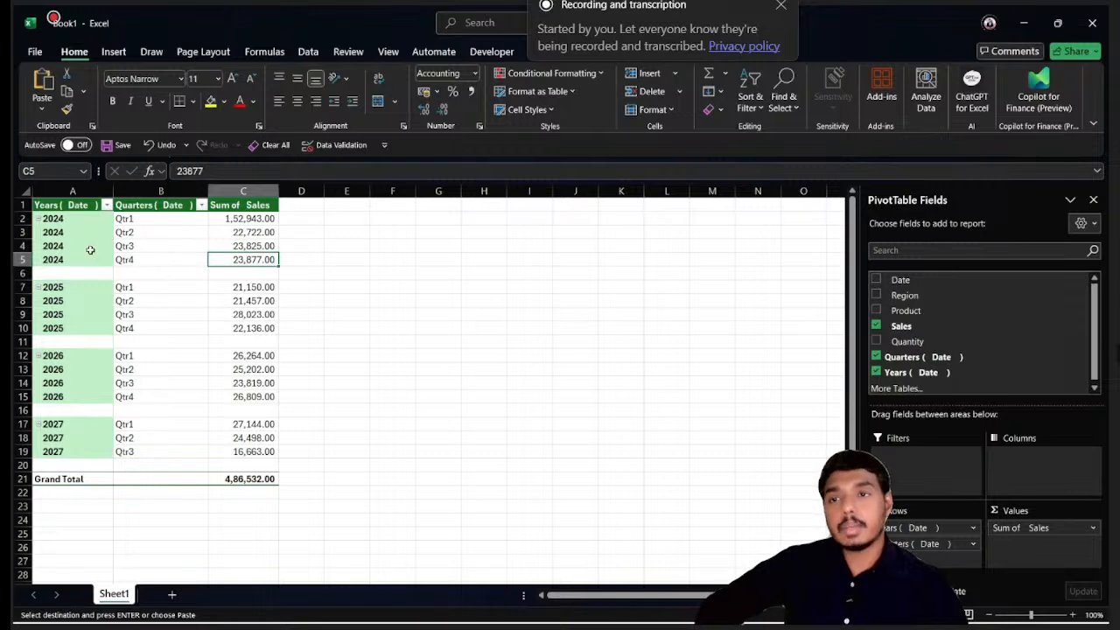
Move the Years field to the pivot table's Filters area and generate report filter pages for Years
{"action": "left_click_drag", "start_coordinate": [905, 528], "coordinate": [917, 472]}
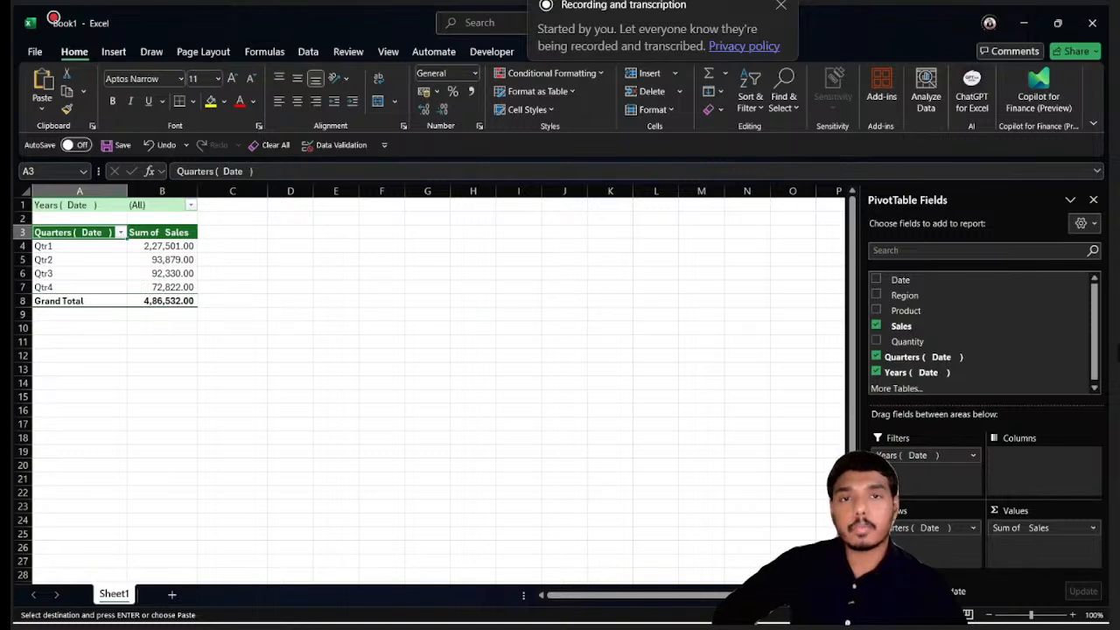
{"action": "left_click", "coordinate": [651, 57]}
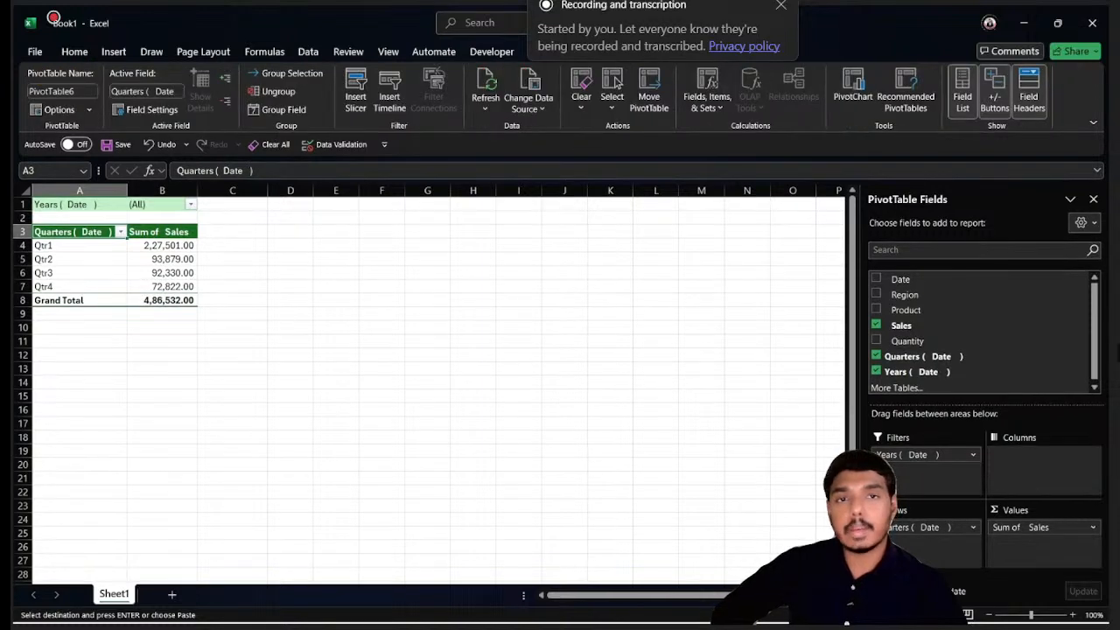
{"action": "left_click", "coordinate": [90, 109]}
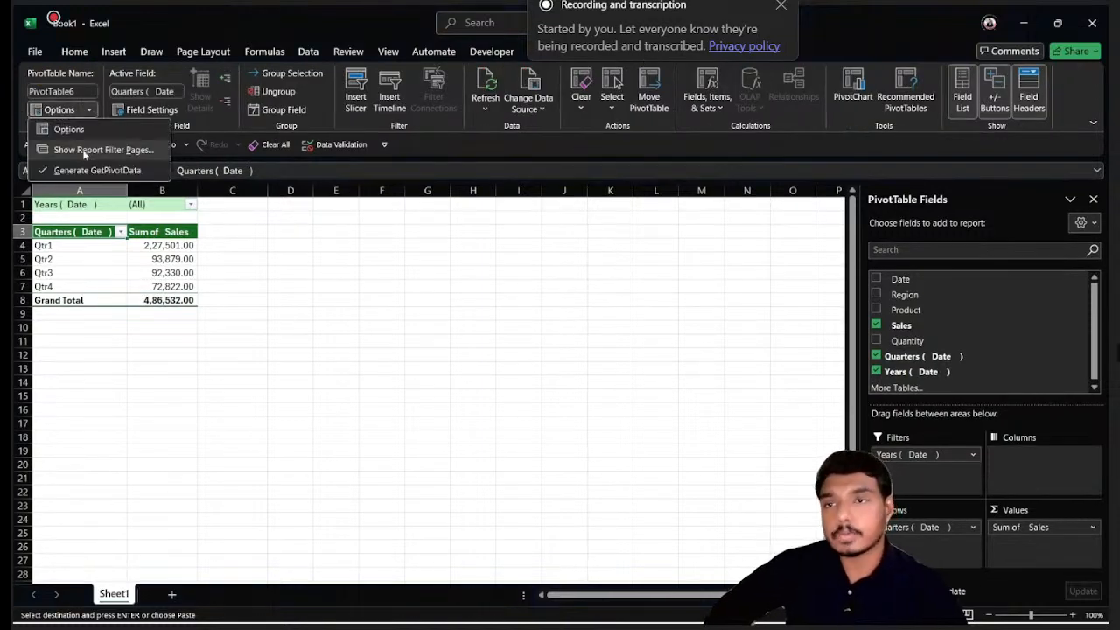
{"action": "left_click", "coordinate": [88, 150]}
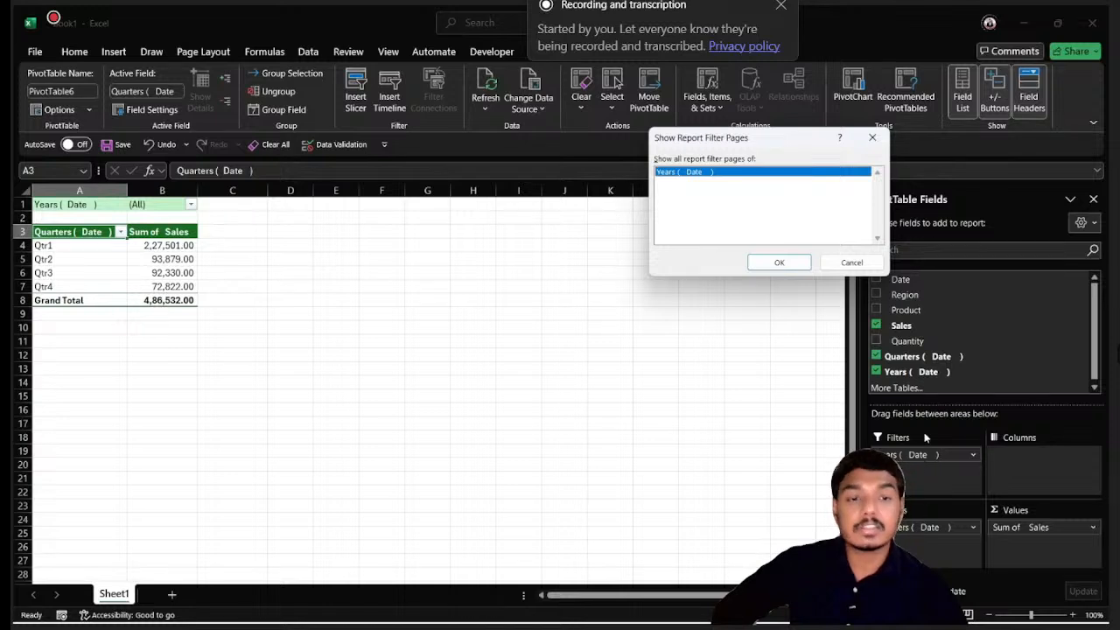
{"action": "double_click", "coordinate": [665, 172]}
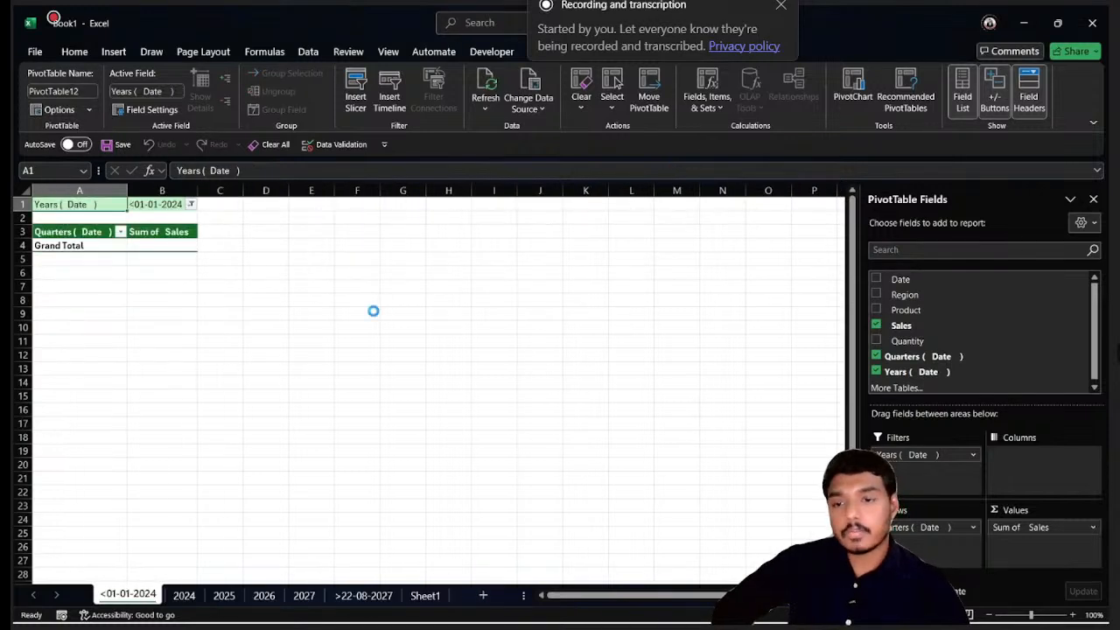
Review the 2024 to 2027 report filter sheets and the all-years pivot table on Sheet1
{"action": "left_click", "coordinate": [182, 595]}
{"action": "left_click", "coordinate": [224, 596]}
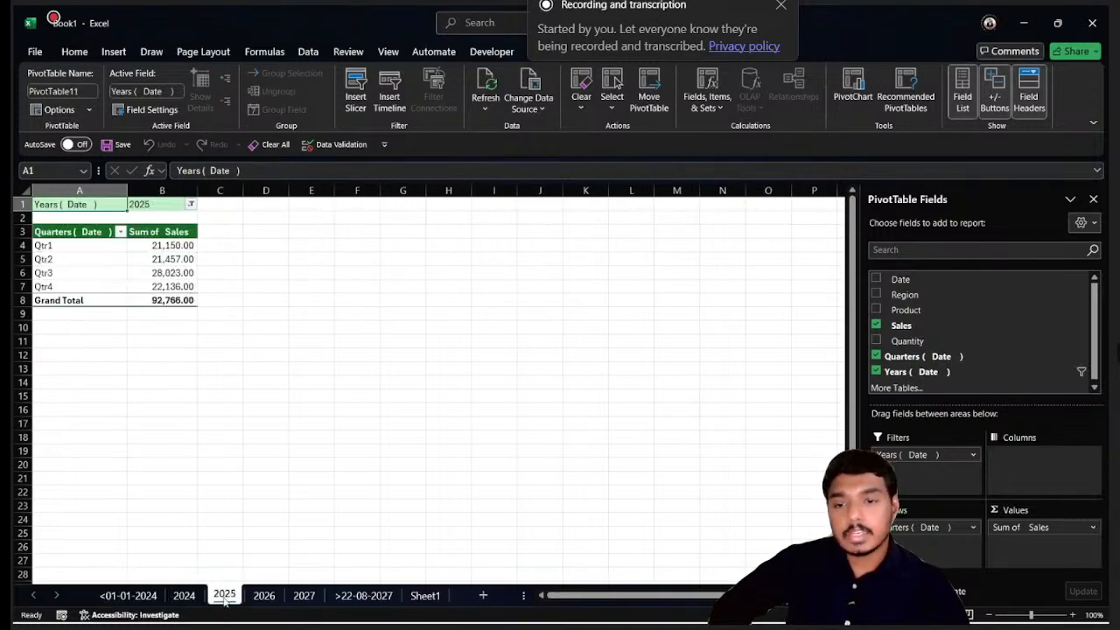
{"action": "left_click", "coordinate": [264, 596]}
{"action": "left_click", "coordinate": [304, 596]}
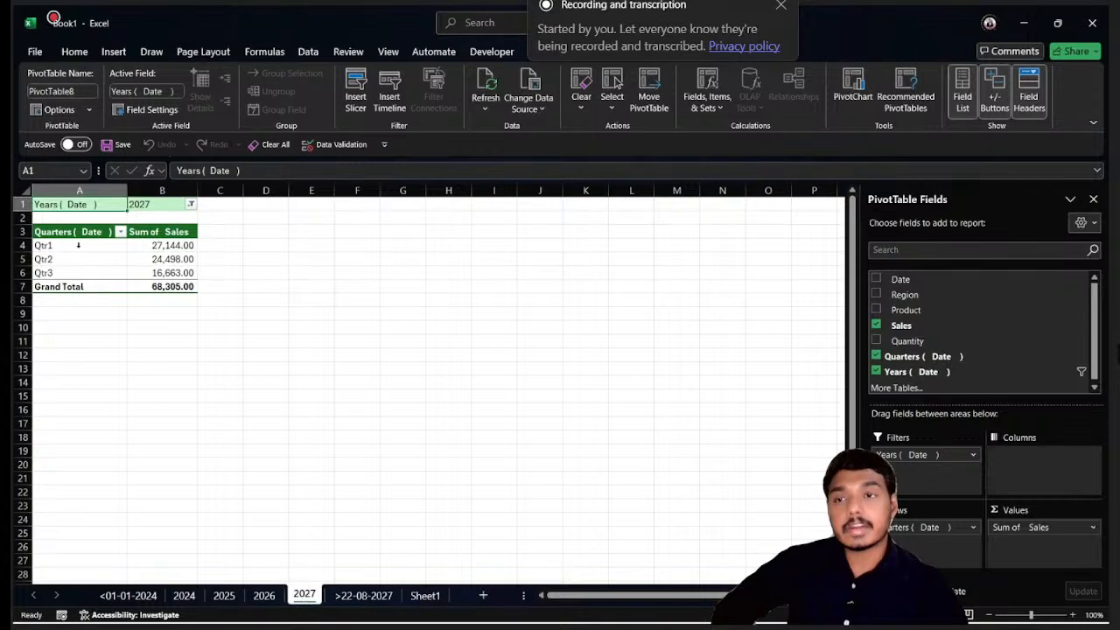
{"action": "left_click", "coordinate": [426, 595]}
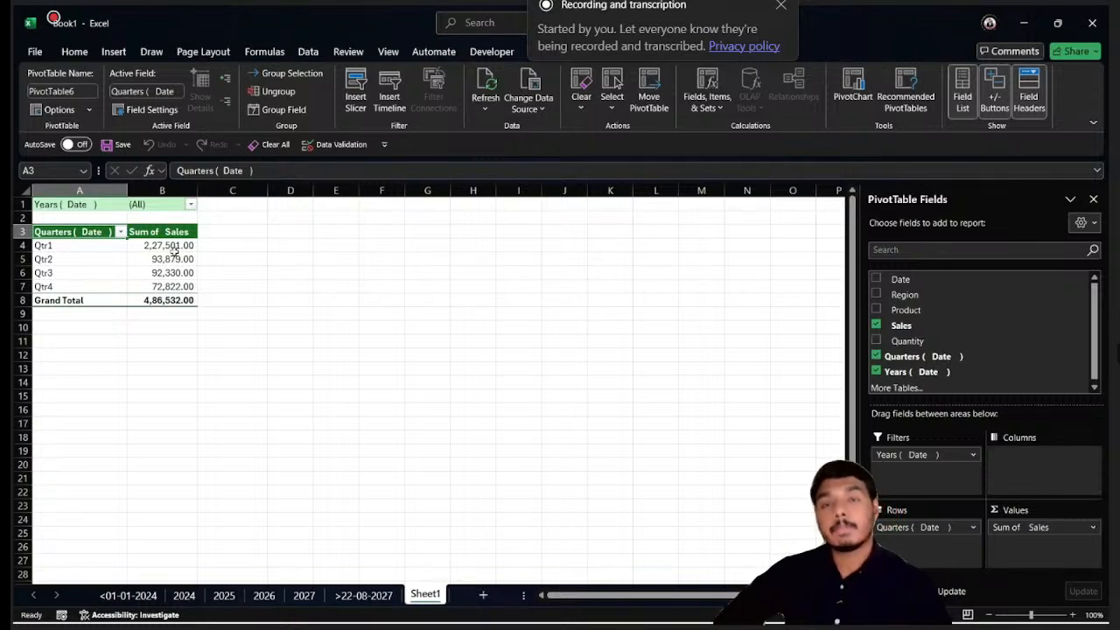
{"action": "mouse_move", "coordinate": [174, 251]}
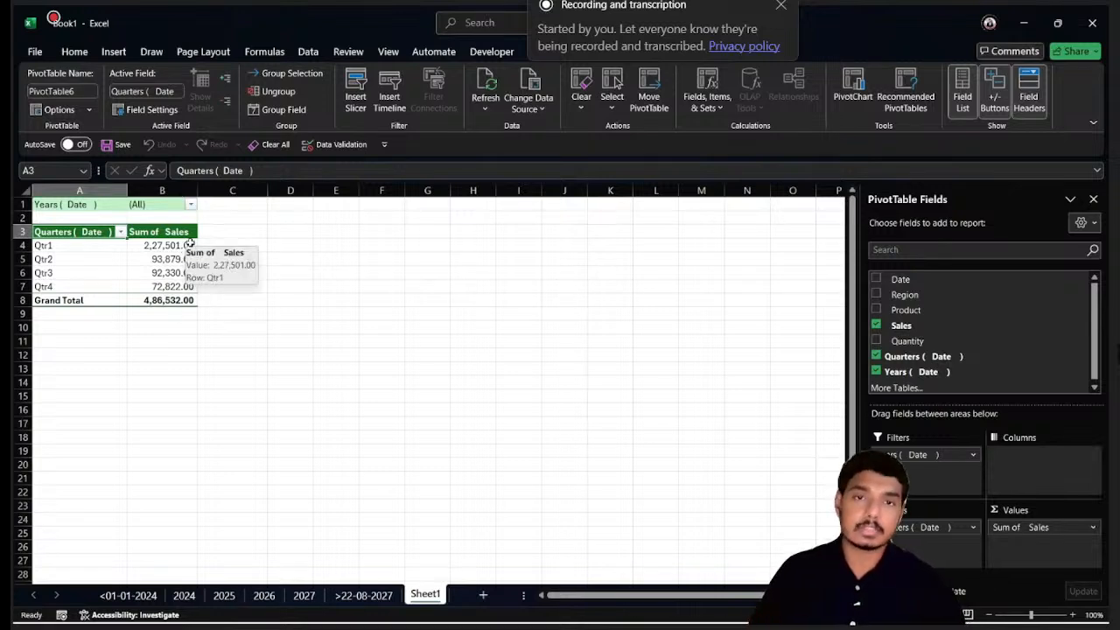
Compare the quarterly sales and grand totals across the 2024, 2025, 2026 and 2027 sheets
{"action": "left_click", "coordinate": [303, 595]}
{"action": "left_click", "coordinate": [264, 595]}
{"action": "left_click", "coordinate": [224, 595]}
{"action": "left_click", "coordinate": [185, 595]}
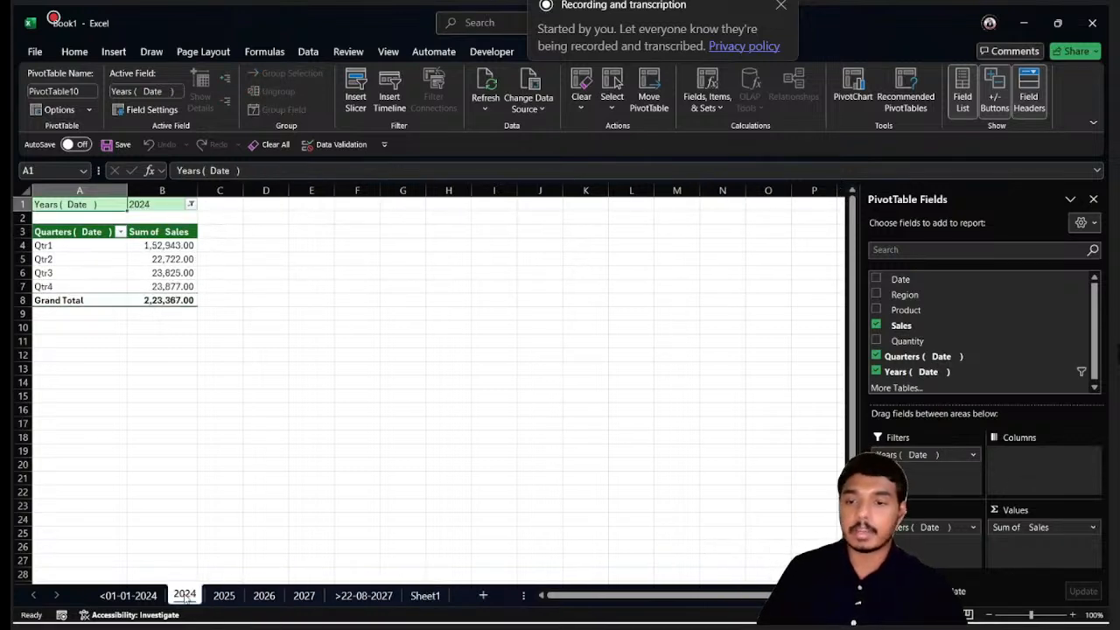
{"action": "left_click", "coordinate": [224, 595]}
{"action": "left_click", "coordinate": [264, 595]}
{"action": "left_click", "coordinate": [304, 595]}
{"action": "left_click", "coordinate": [266, 597]}
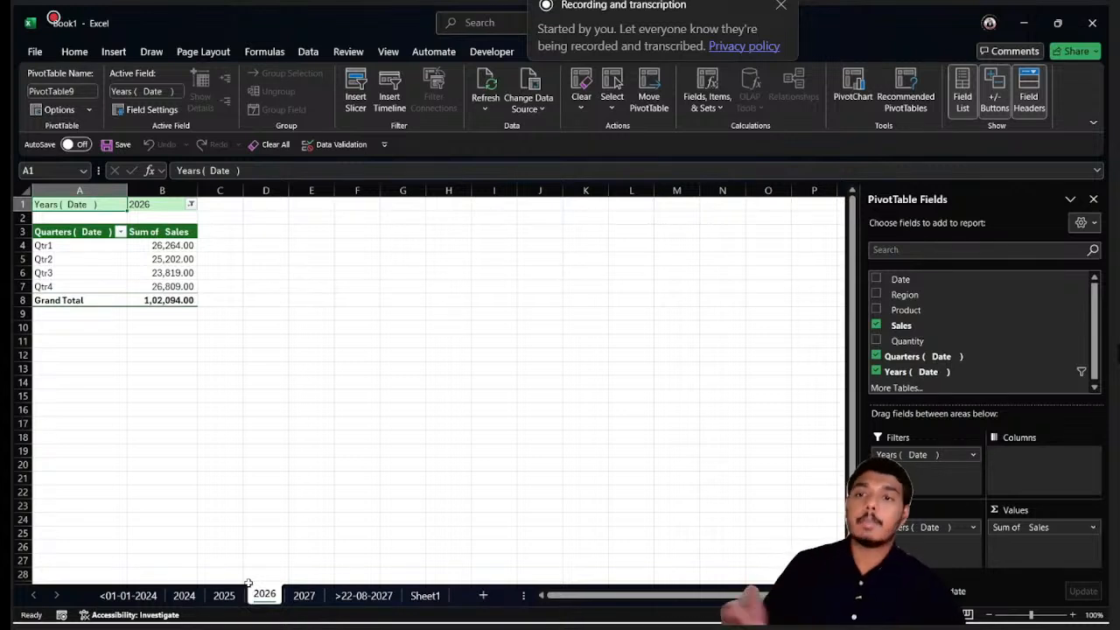
{"action": "left_click", "coordinate": [303, 595]}
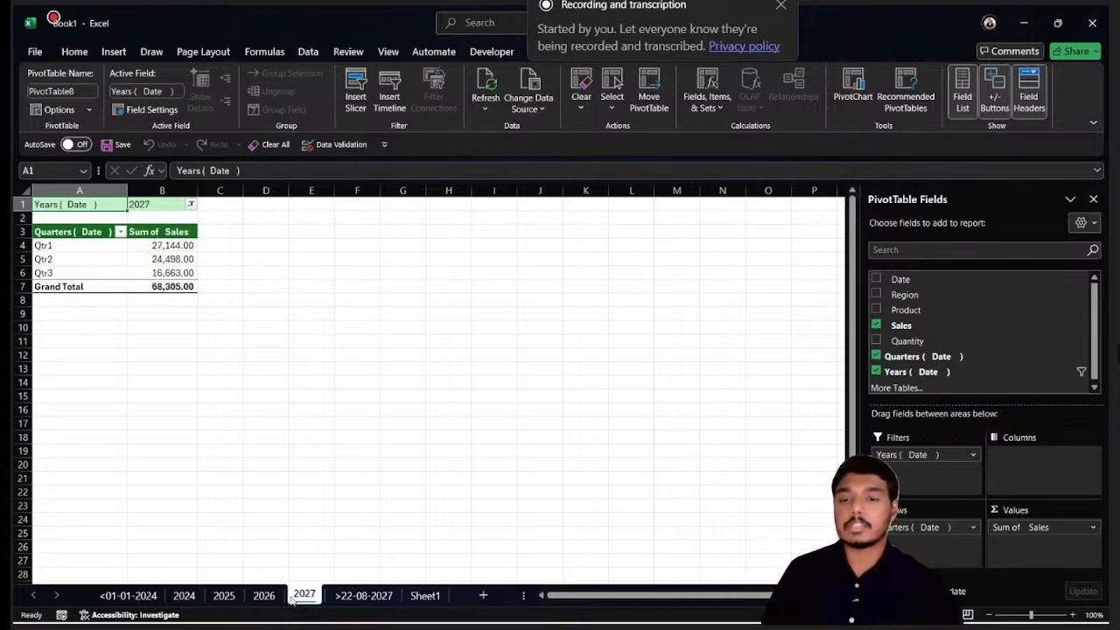
Review the 2026, 2025 and 2024 report filter sheets, ending on the all-years pivot table on Sheet1
{"action": "left_click", "coordinate": [265, 595]}
{"action": "left_click", "coordinate": [224, 595]}
{"action": "left_click", "coordinate": [184, 595]}
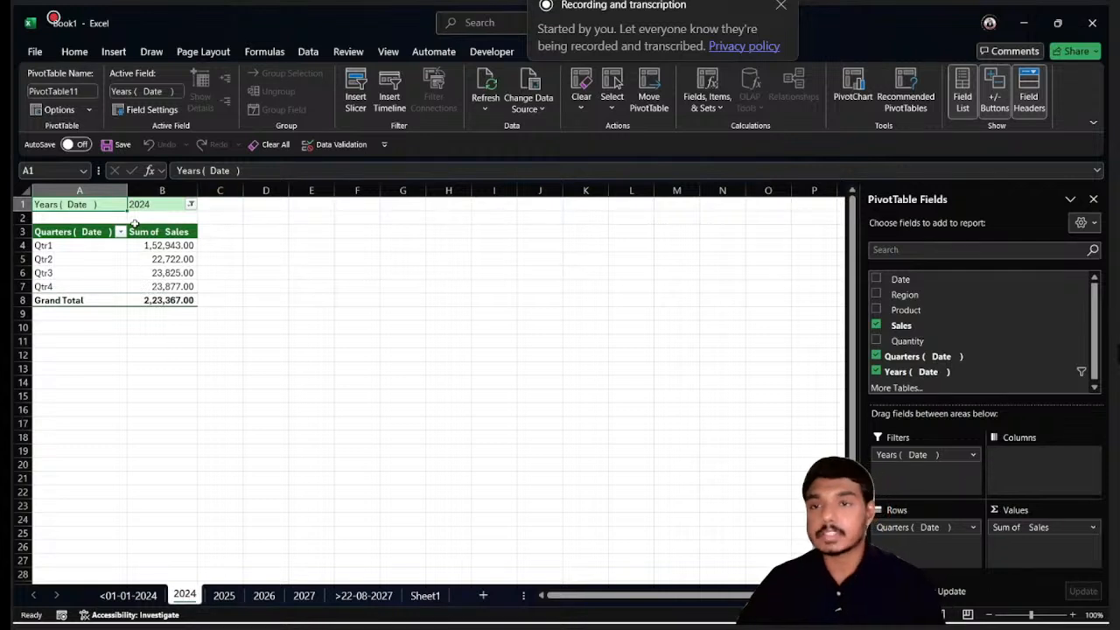
{"action": "left_click", "coordinate": [425, 595]}
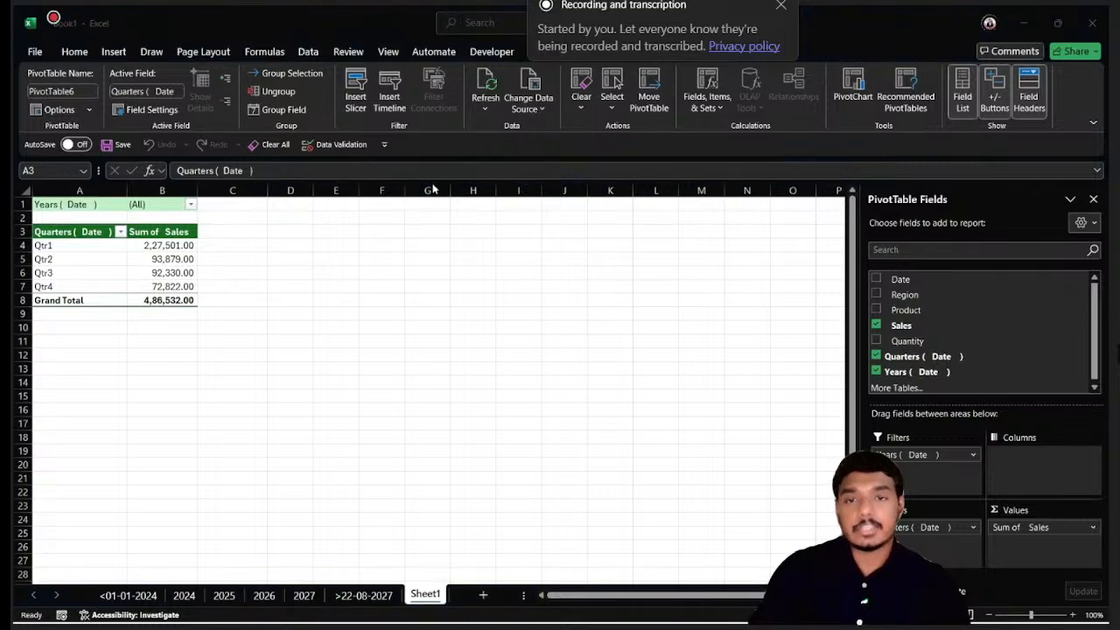
Switch to the 2.Pivot Table workbook and insert Region and Product slicers for its pivot table
{"action": "key", "text": "alt+Tab"}
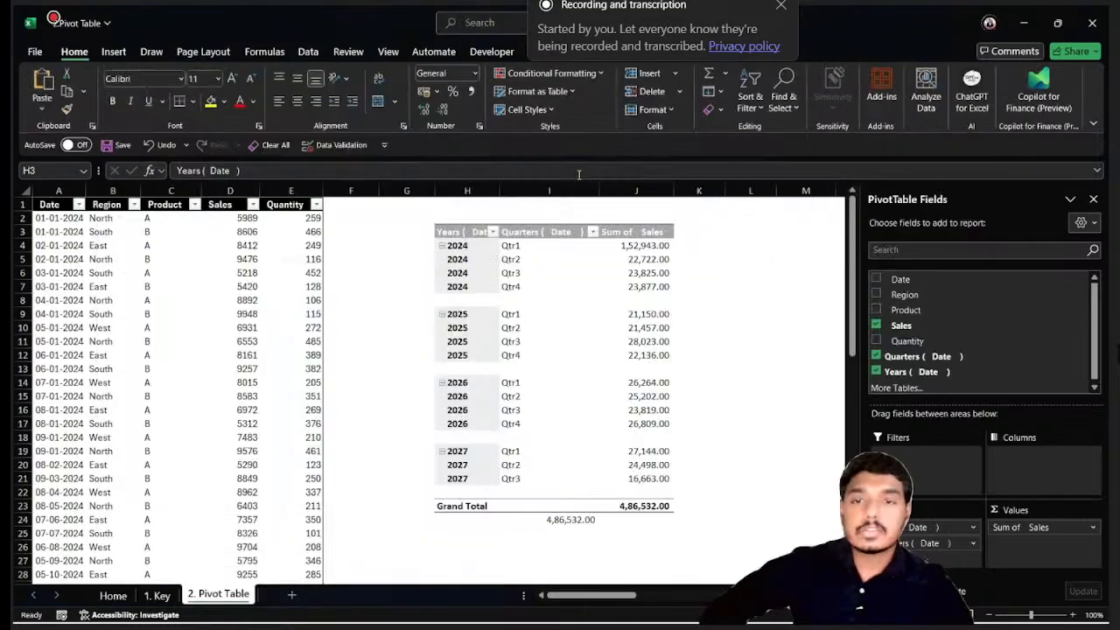
{"action": "left_click", "coordinate": [530, 268]}
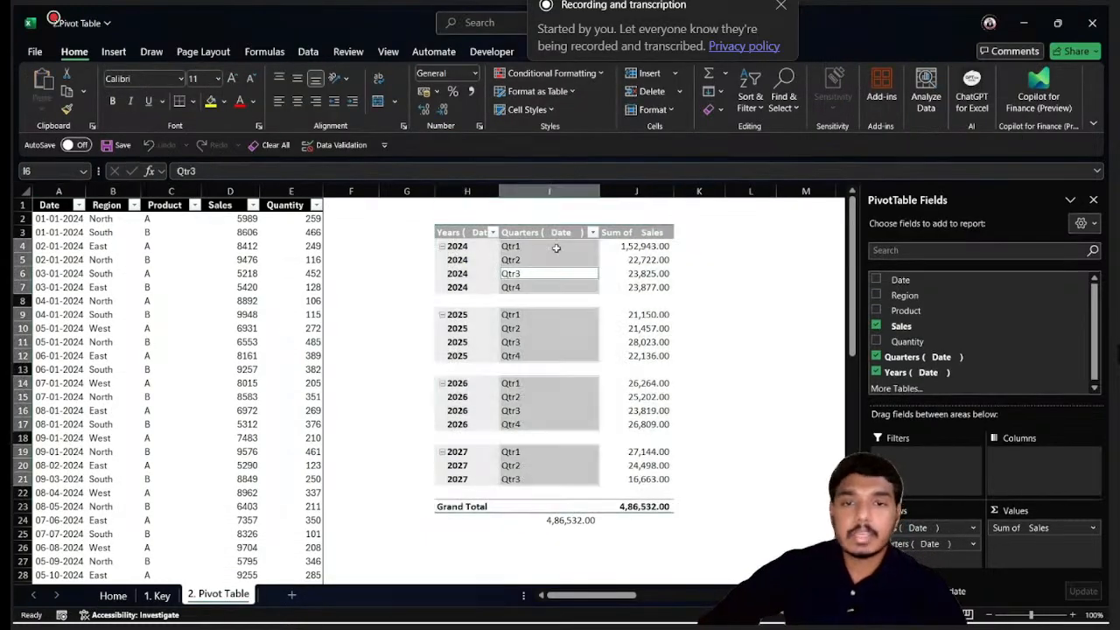
{"action": "left_click", "coordinate": [660, 251]}
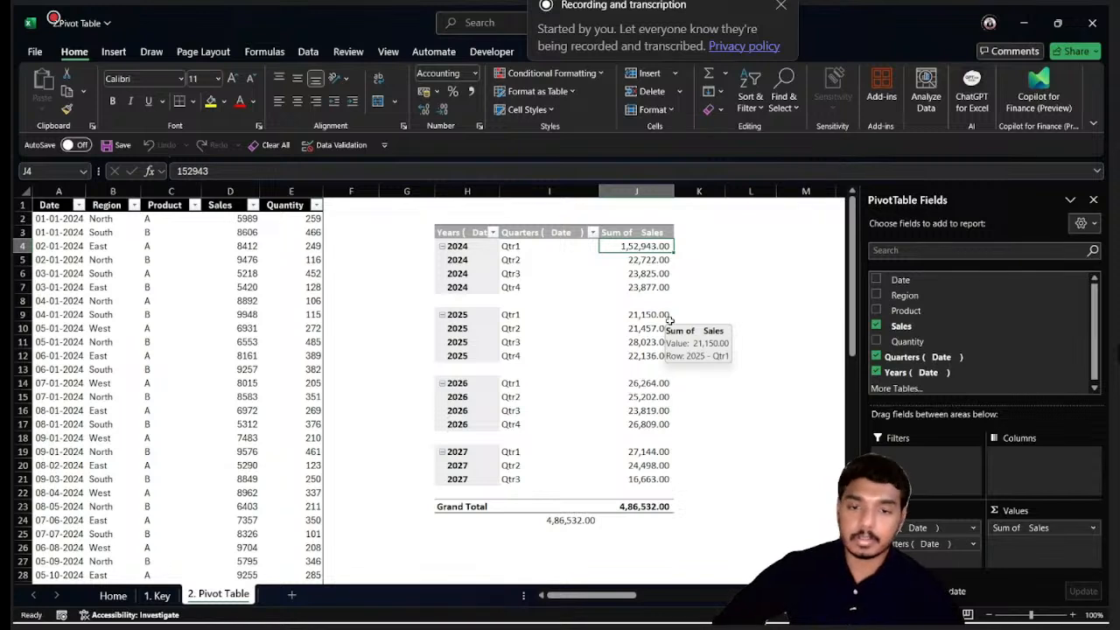
{"action": "left_click_drag", "start_coordinate": [567, 597], "coordinate": [585, 596]}
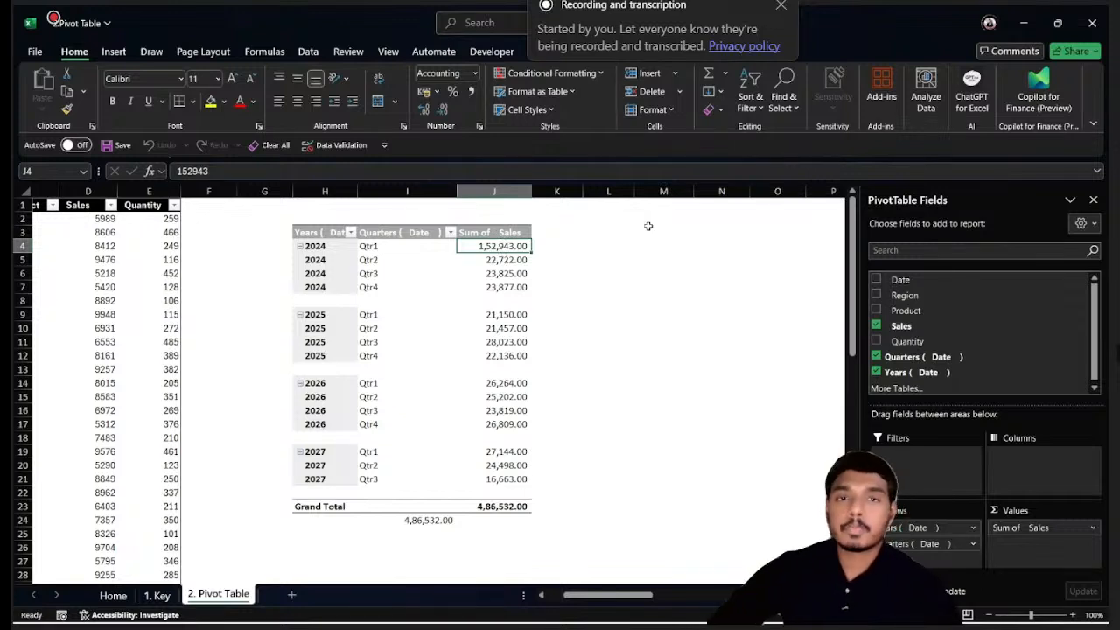
{"action": "left_click", "coordinate": [678, 53]}
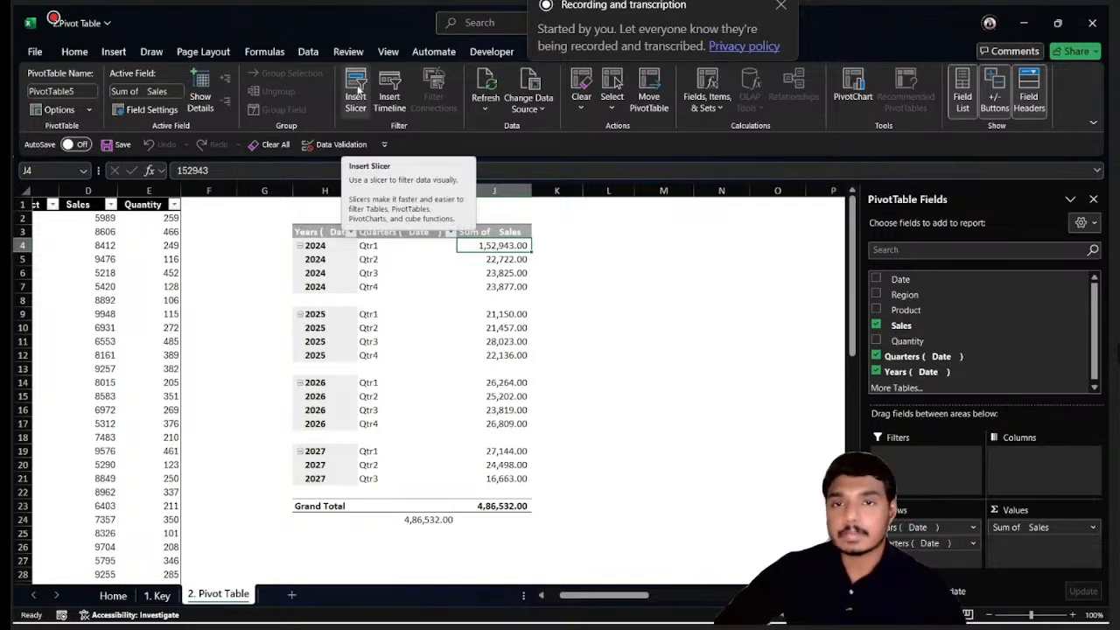
{"action": "left_click", "coordinate": [356, 88]}
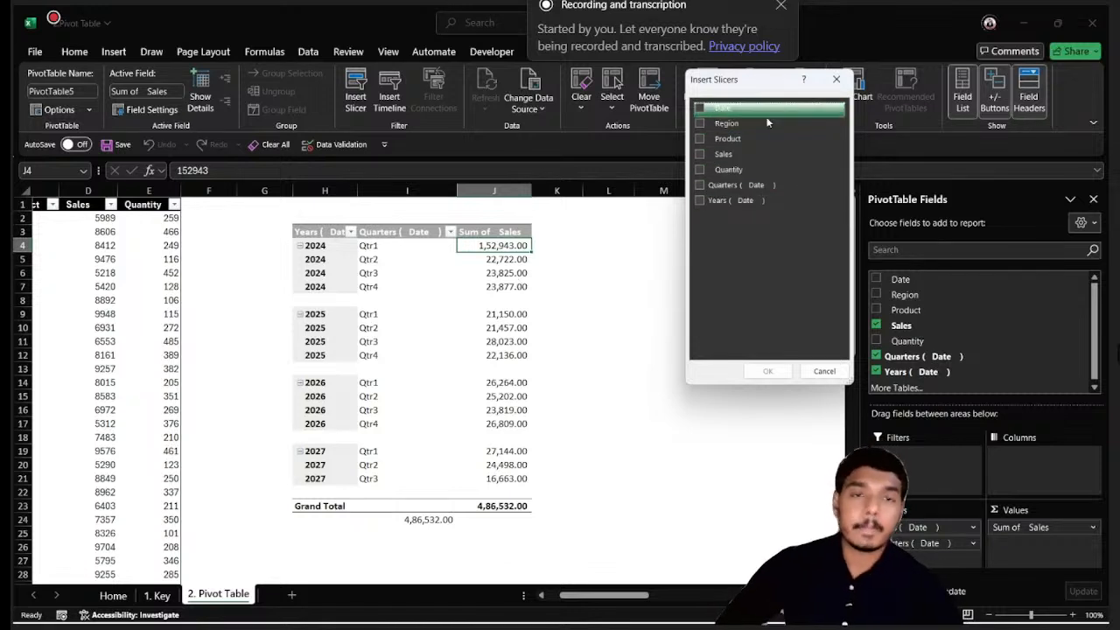
{"action": "left_click", "coordinate": [699, 123]}
{"action": "left_click", "coordinate": [699, 139]}
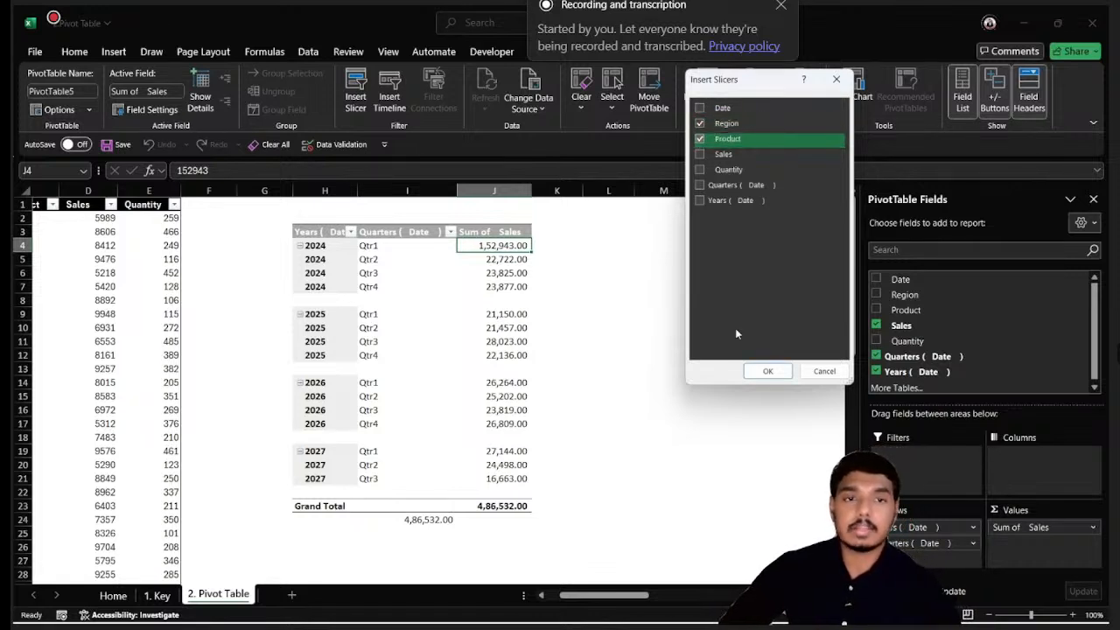
{"action": "left_click", "coordinate": [767, 370]}
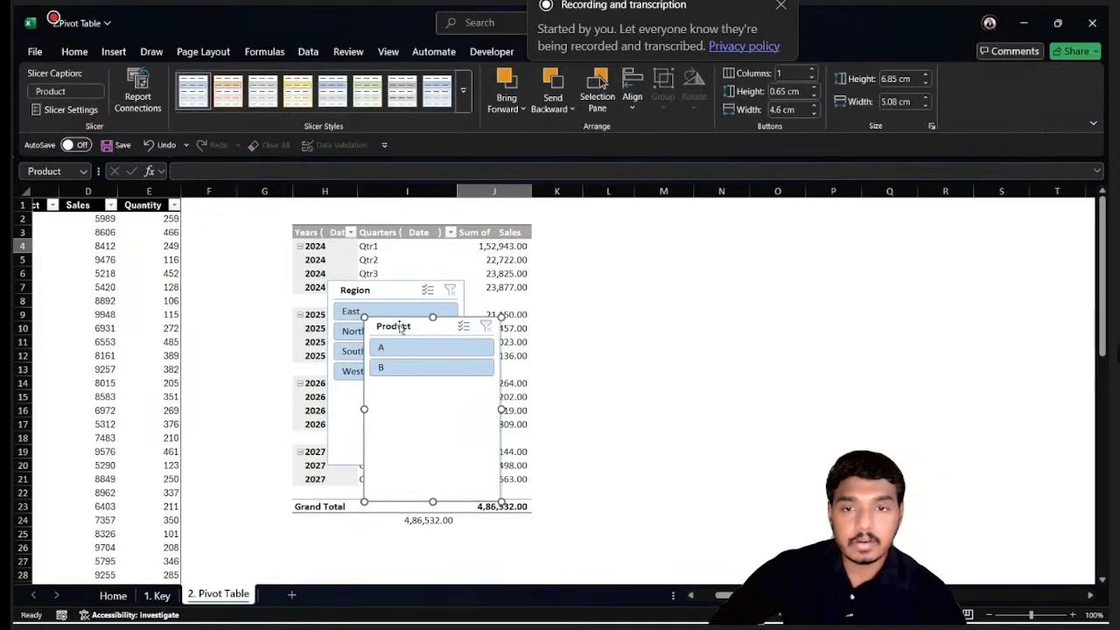
Arrange the slicers side by side clear of the pivot table, with Region over columns K to M and Product beyond it
{"action": "left_click_drag", "start_coordinate": [401, 325], "coordinate": [726, 232]}
{"action": "left_click_drag", "start_coordinate": [367, 289], "coordinate": [568, 230]}
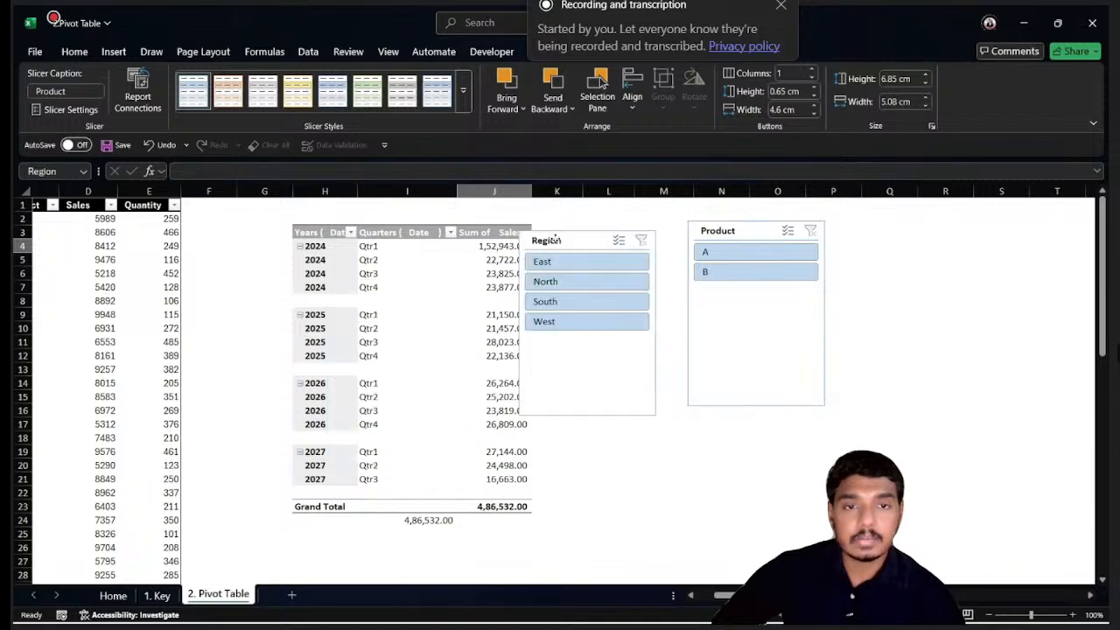
{"action": "left_click_drag", "start_coordinate": [700, 231], "coordinate": [764, 229]}
{"action": "left_click_drag", "start_coordinate": [586, 235], "coordinate": [628, 236]}
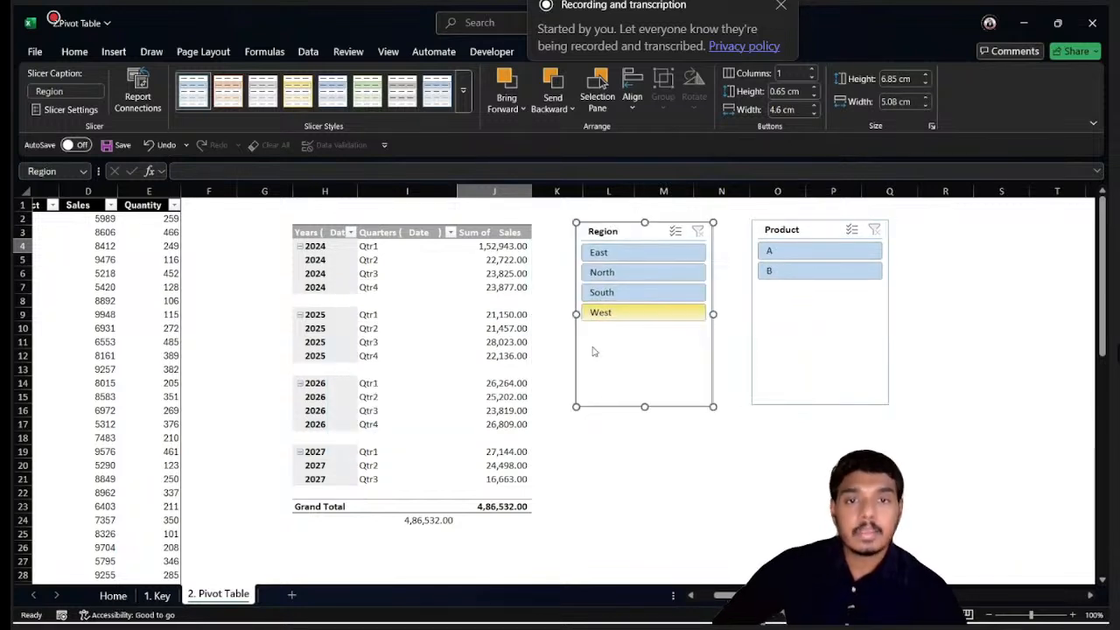
Filter the pivot table by East, North, South and West in turn using the Region slicer
{"action": "left_click", "coordinate": [608, 253]}
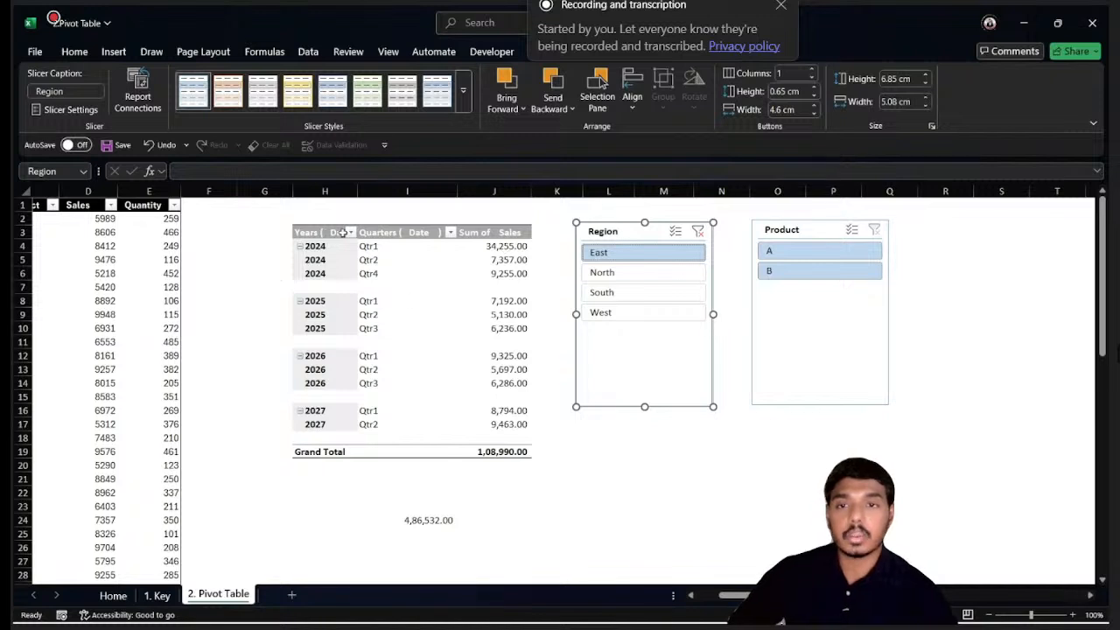
{"action": "left_click", "coordinate": [626, 274]}
{"action": "left_click", "coordinate": [623, 293]}
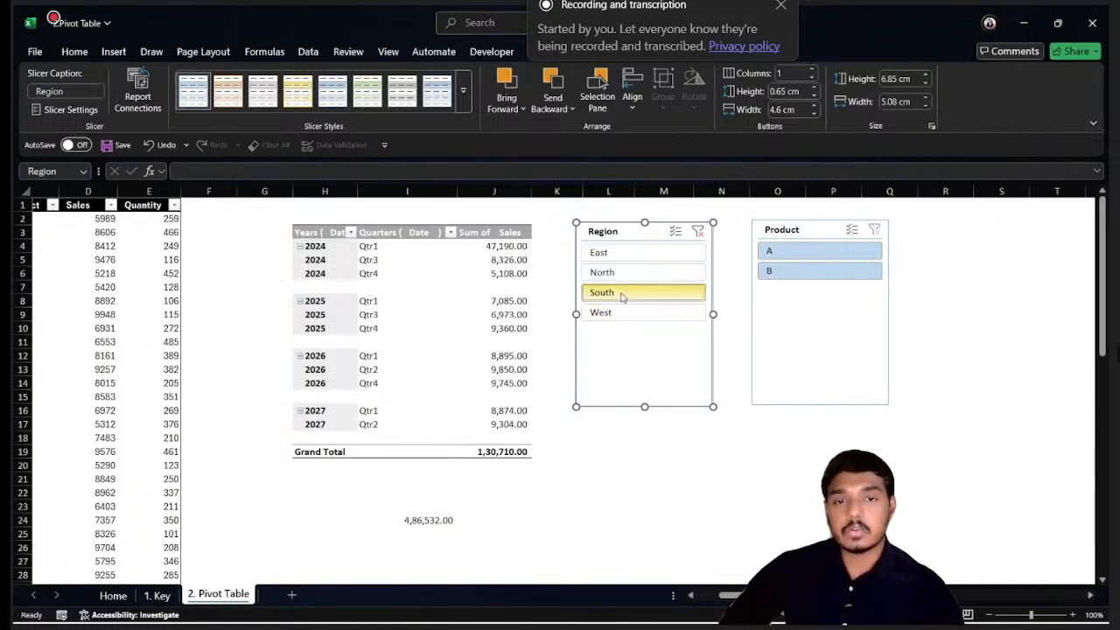
{"action": "left_click", "coordinate": [600, 313]}
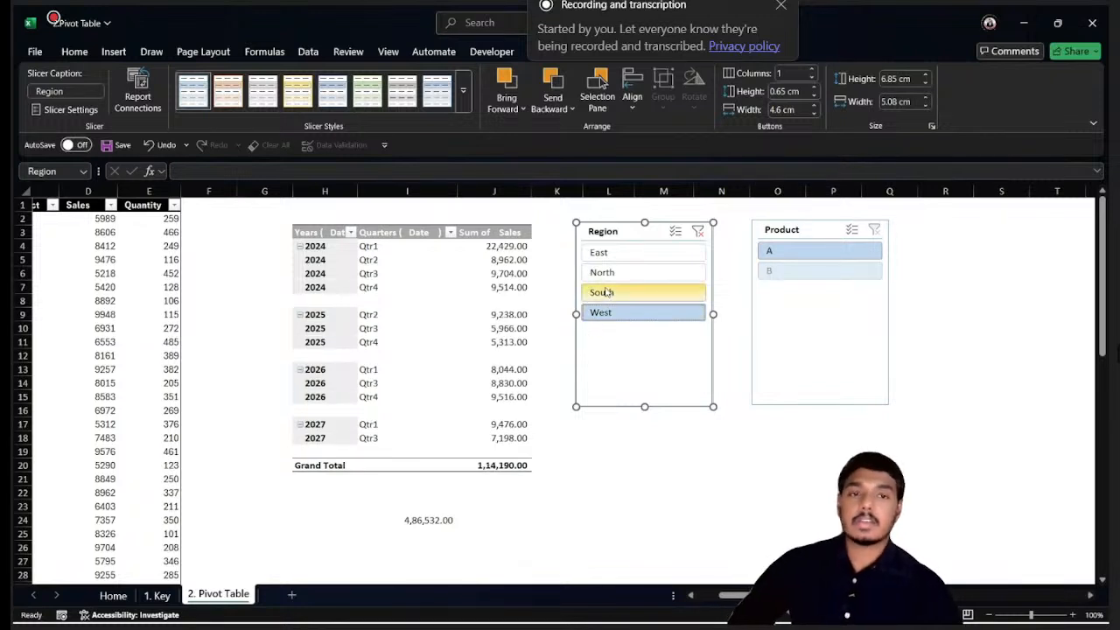
Filter the pivot table to the East region, try product B with it, and clear the Product filter
{"action": "left_click", "coordinate": [618, 255]}
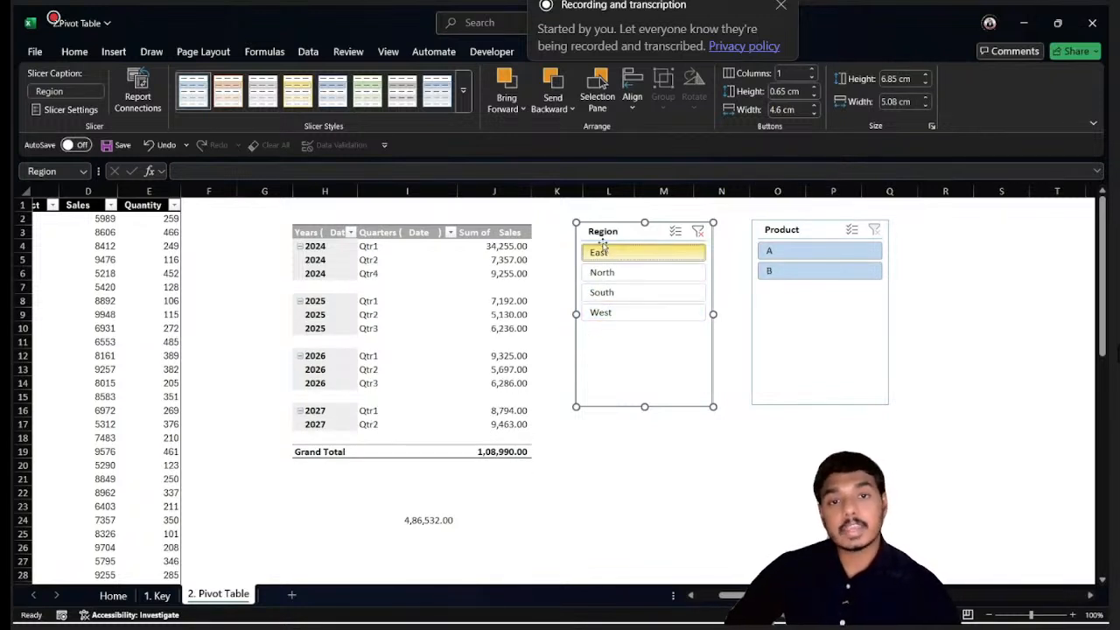
{"action": "left_click", "coordinate": [785, 273]}
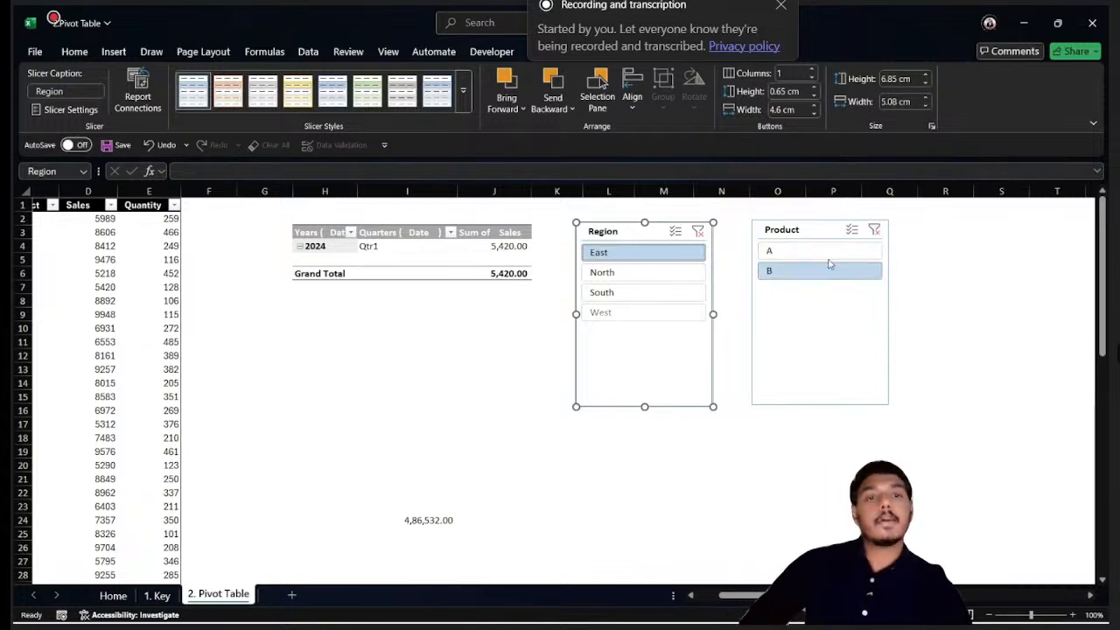
{"action": "left_click", "coordinate": [875, 229]}
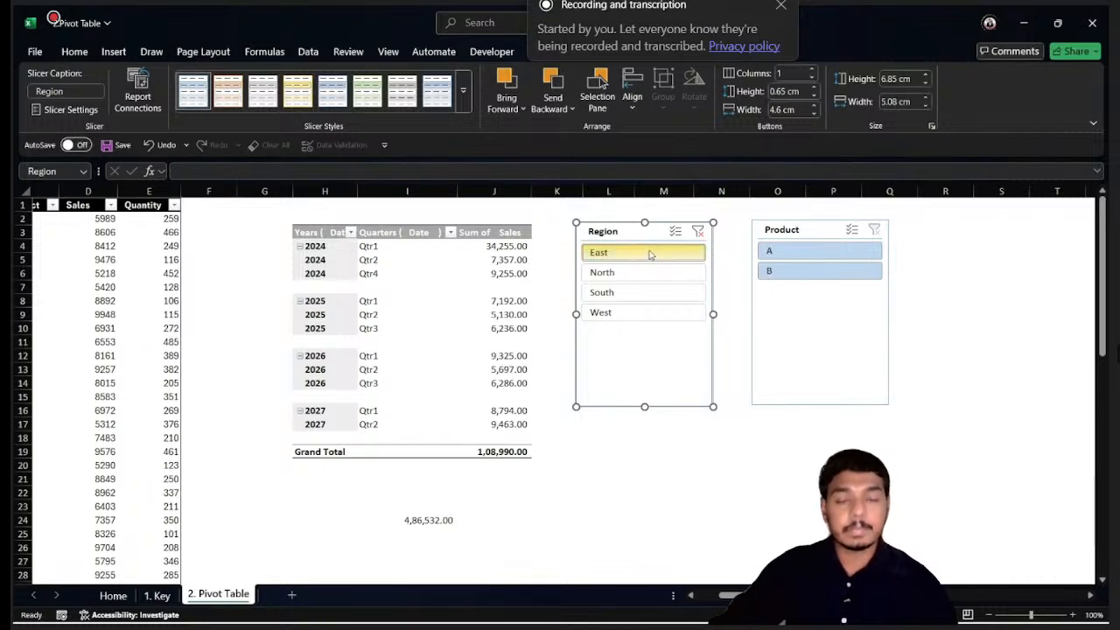
Add North and South to the East selection in the Region slicer and nudge both slicers slightly
{"action": "left_click", "coordinate": [631, 273], "text": "ctrl"}
{"action": "left_click", "coordinate": [633, 294], "text": "ctrl"}
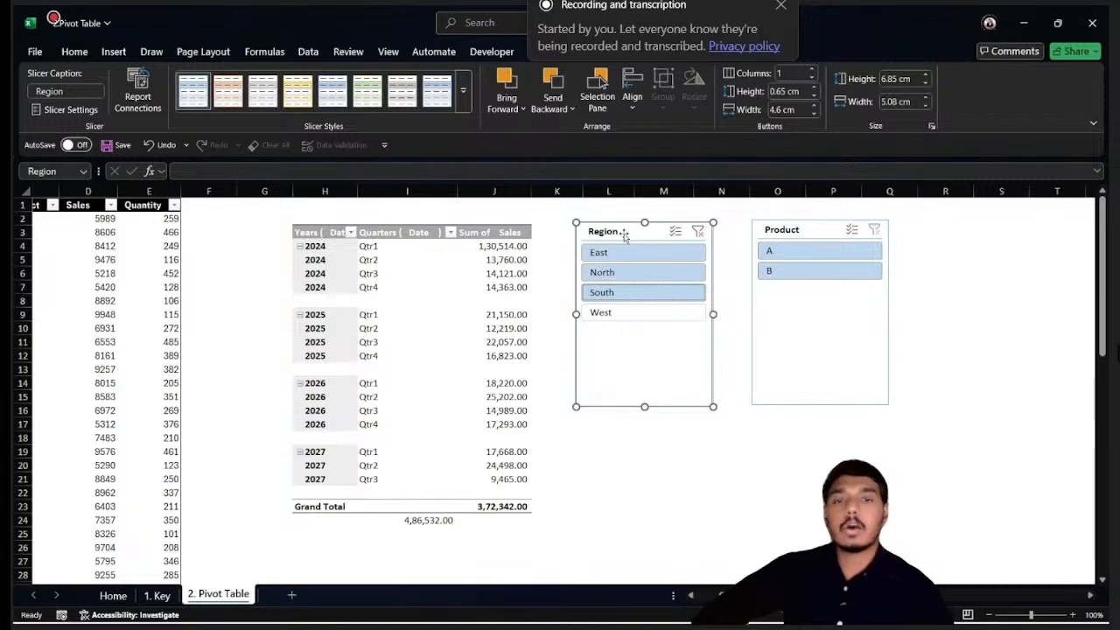
{"action": "left_click_drag", "start_coordinate": [623, 232], "coordinate": [627, 235]}
{"action": "left_click_drag", "start_coordinate": [842, 235], "coordinate": [837, 243]}
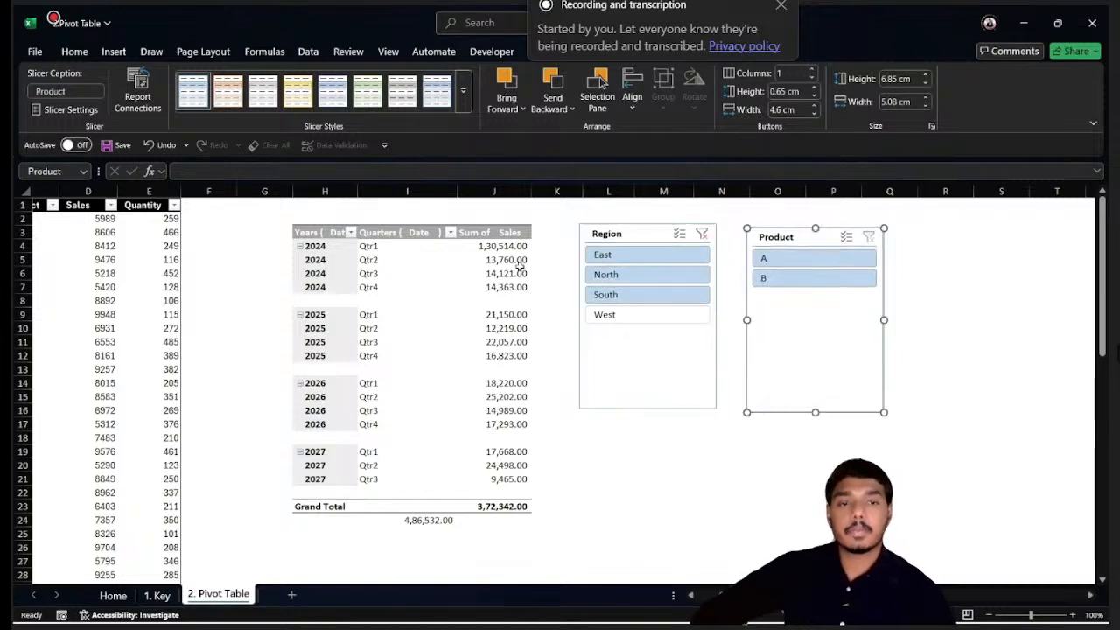
Add the Region field to the pivot table's Filters area and inspect its filter items without changing them
{"action": "left_click", "coordinate": [492, 273]}
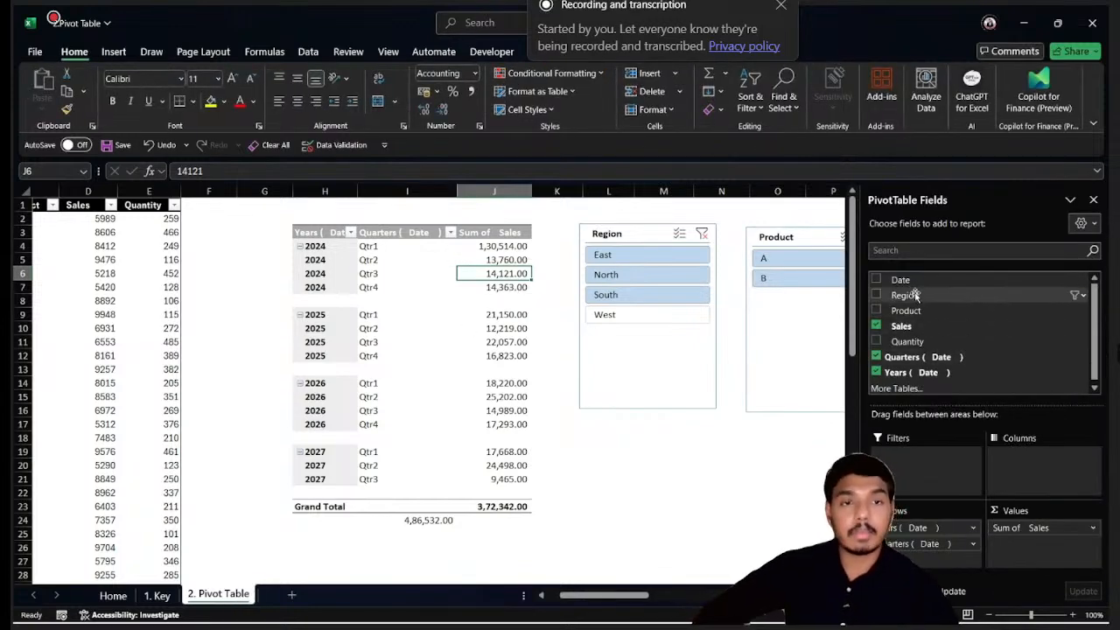
{"action": "left_click_drag", "start_coordinate": [905, 294], "coordinate": [924, 465]}
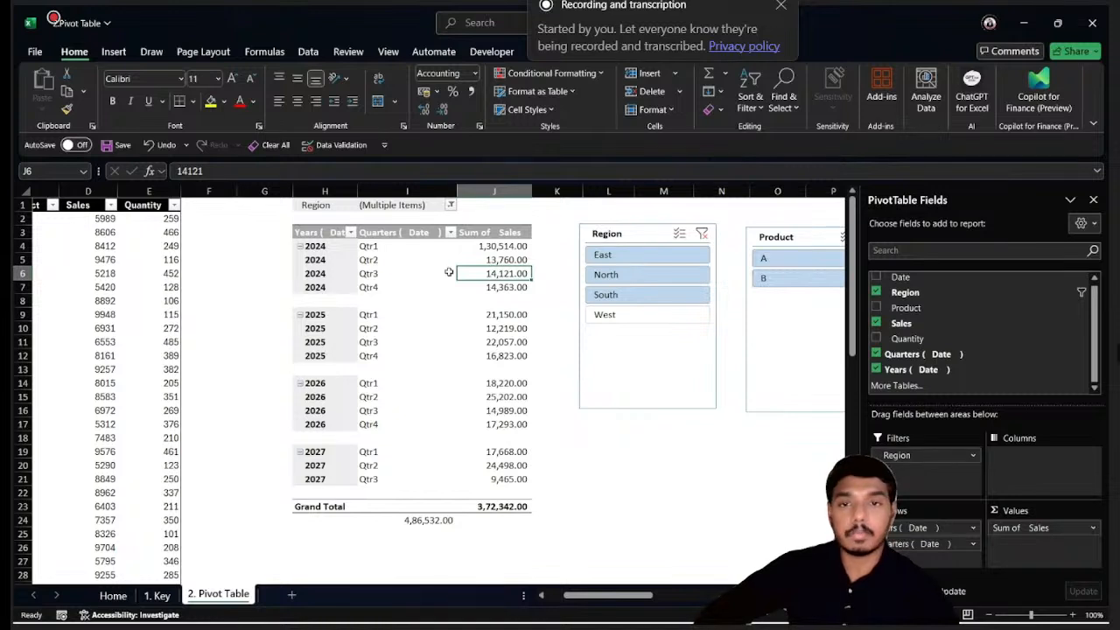
{"action": "left_click", "coordinate": [448, 202]}
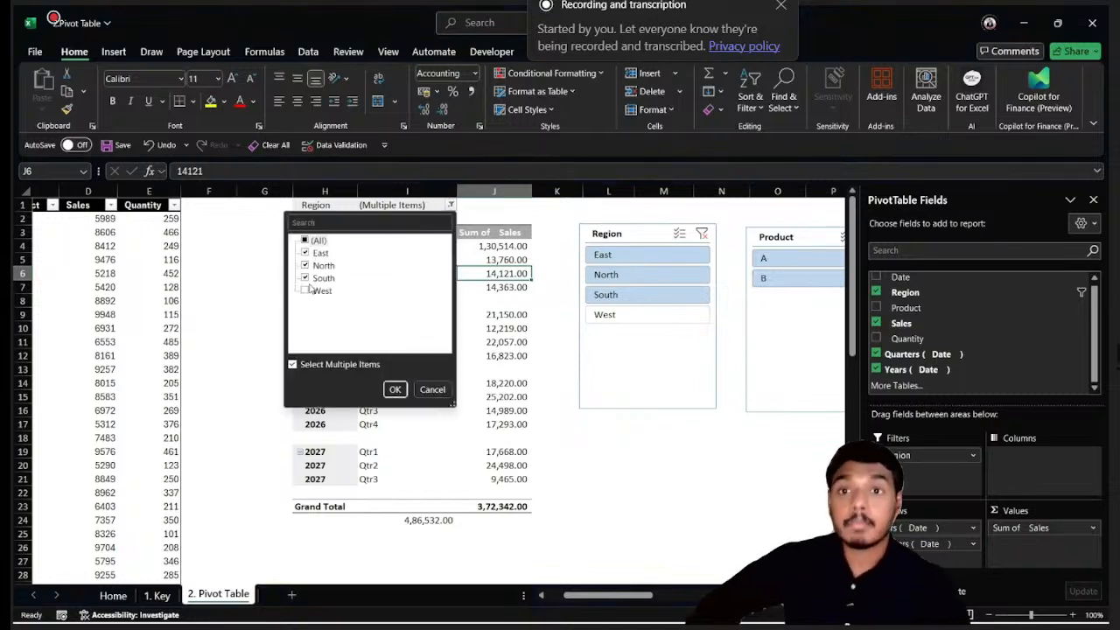
{"action": "left_click", "coordinate": [453, 206]}
{"action": "left_click", "coordinate": [452, 205]}
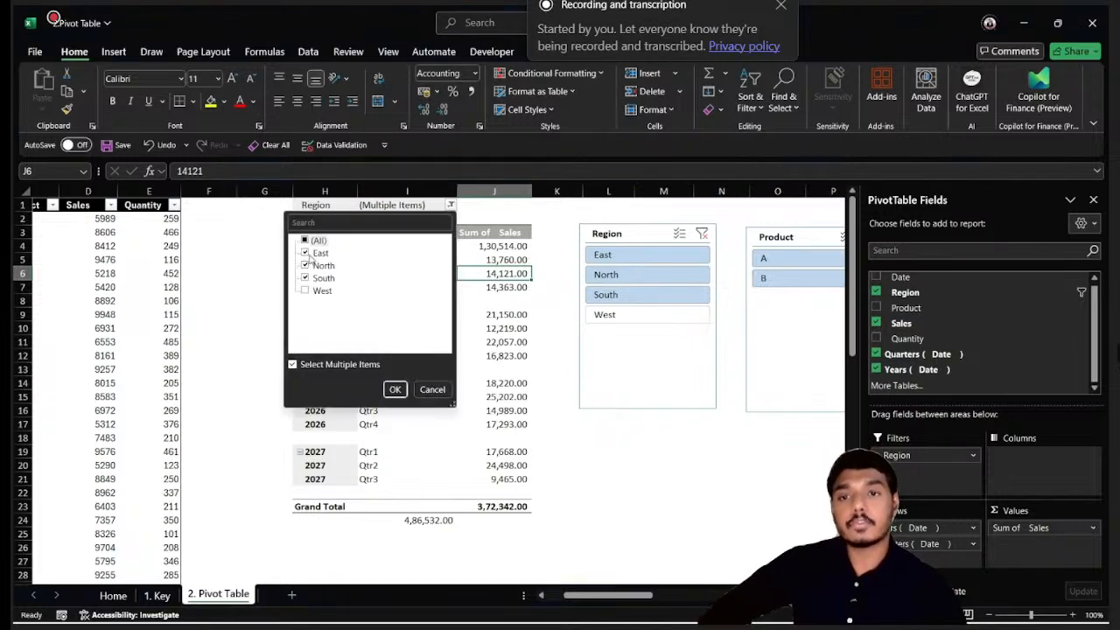
{"action": "left_click", "coordinate": [432, 389]}
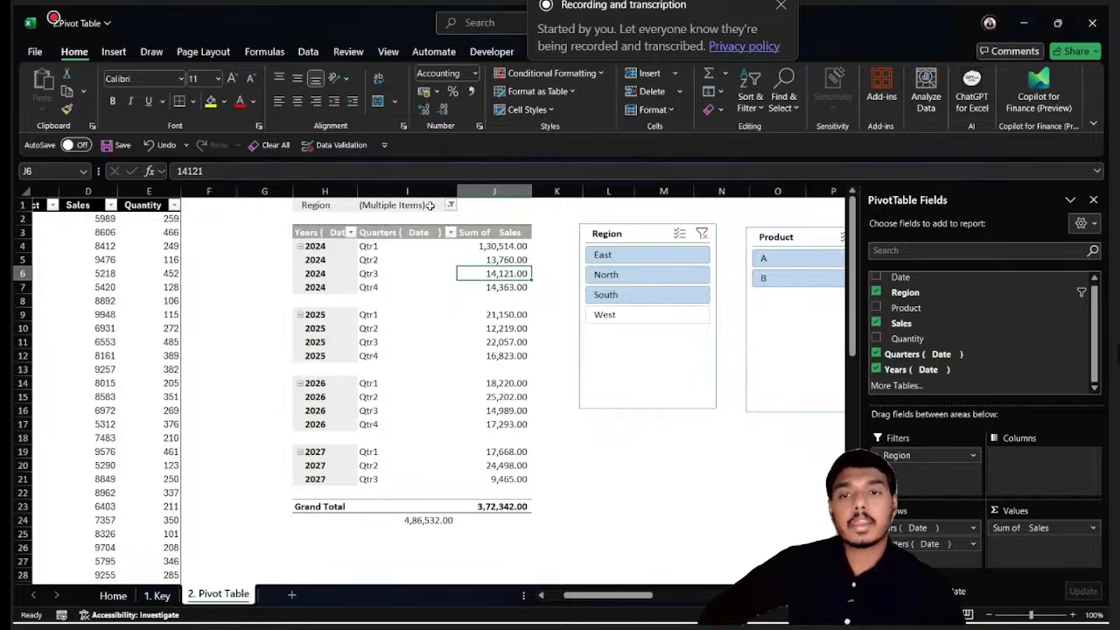
Compare selecting the Region slicer, pivot cells and source data, and shift the Region slicer slightly closer to the Product slicer
{"action": "left_click", "coordinate": [624, 233]}
{"action": "left_click_drag", "start_coordinate": [624, 233], "coordinate": [618, 233]}
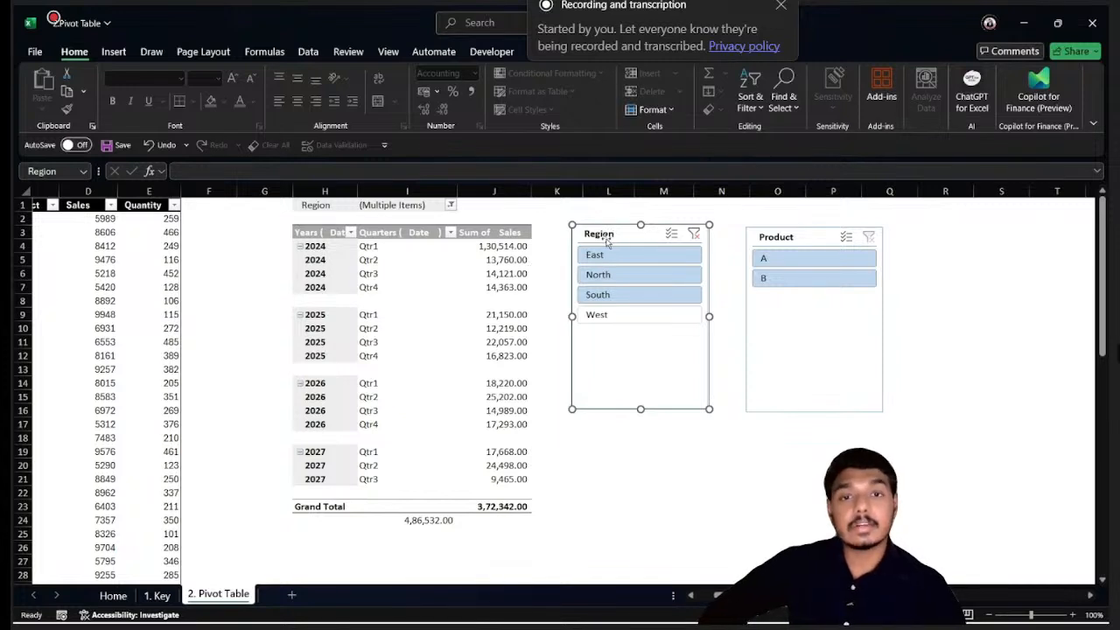
{"action": "left_click", "coordinate": [508, 259]}
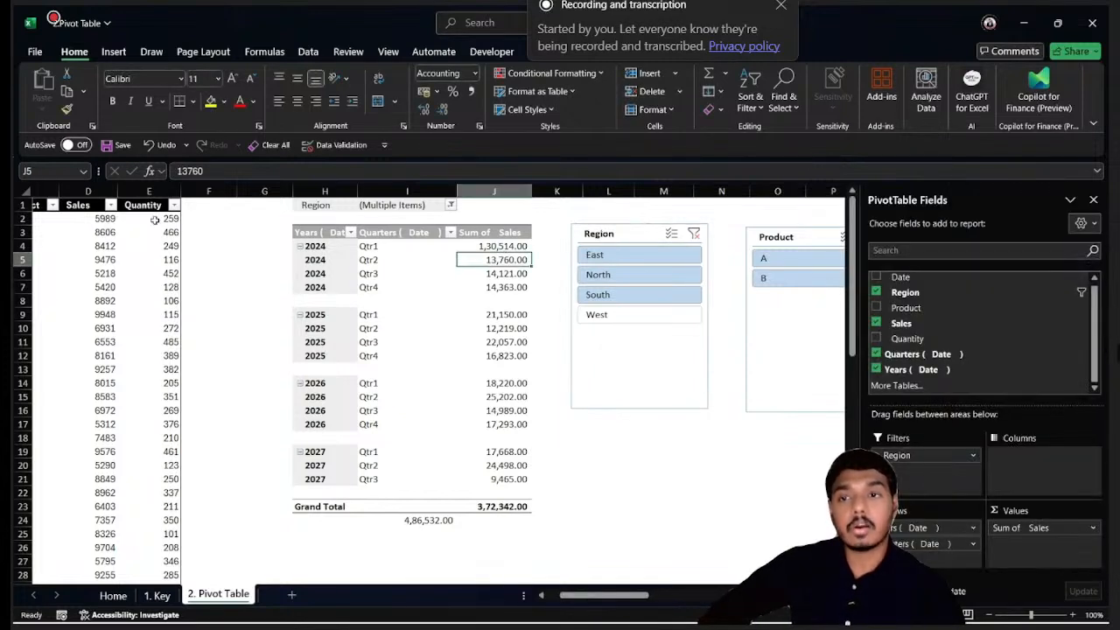
{"action": "left_click", "coordinate": [154, 220]}
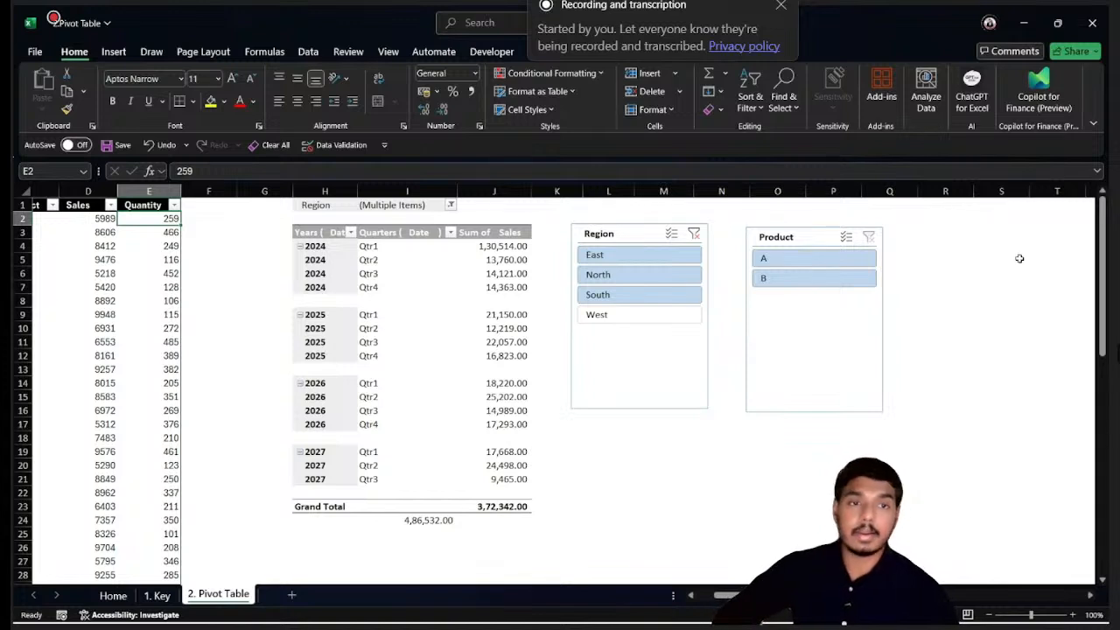
{"action": "left_click", "coordinate": [627, 234]}
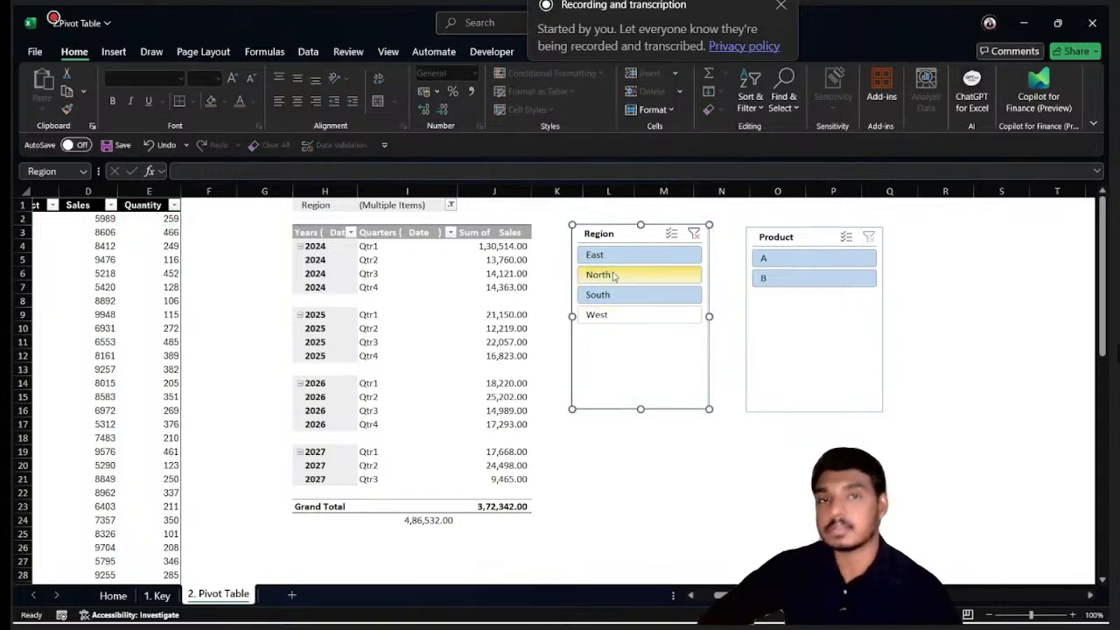
{"action": "left_click", "coordinate": [398, 274]}
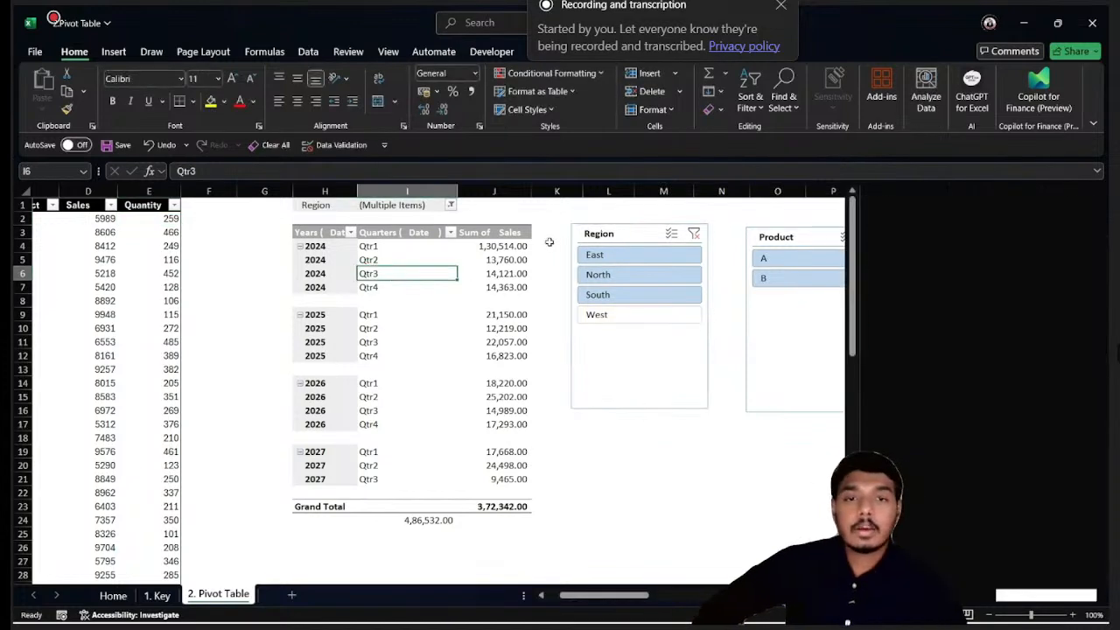
{"action": "left_click_drag", "start_coordinate": [625, 232], "coordinate": [647, 237]}
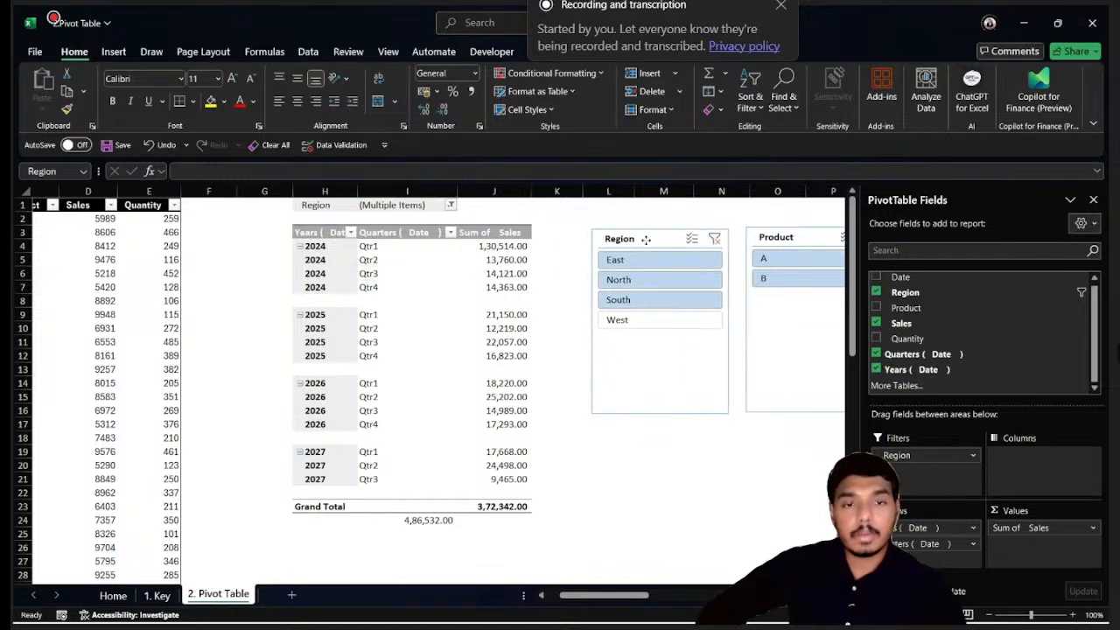
Insert a Date timeline for the sales pivot table and place it below the Region and Product slicers
{"action": "left_click", "coordinate": [411, 260]}
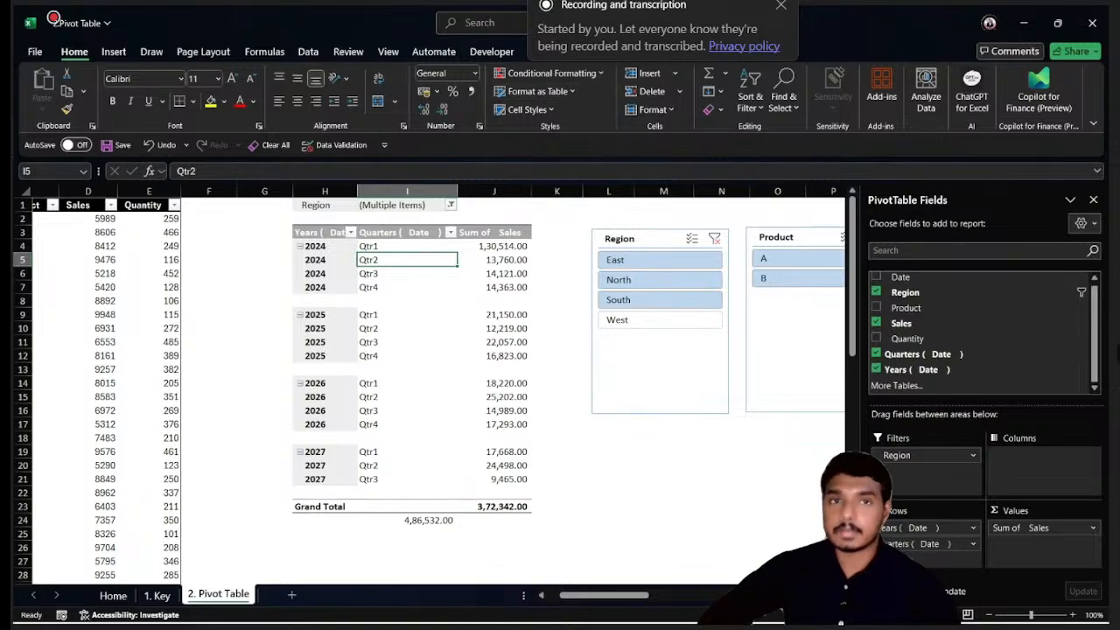
{"action": "left_click", "coordinate": [602, 52]}
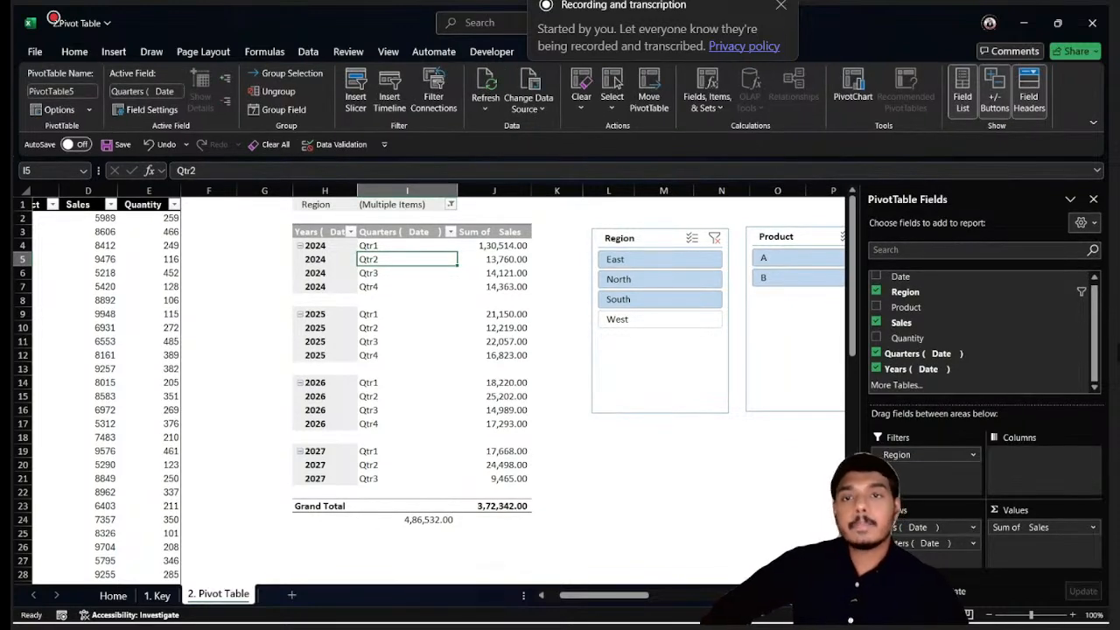
{"action": "left_click", "coordinate": [391, 91]}
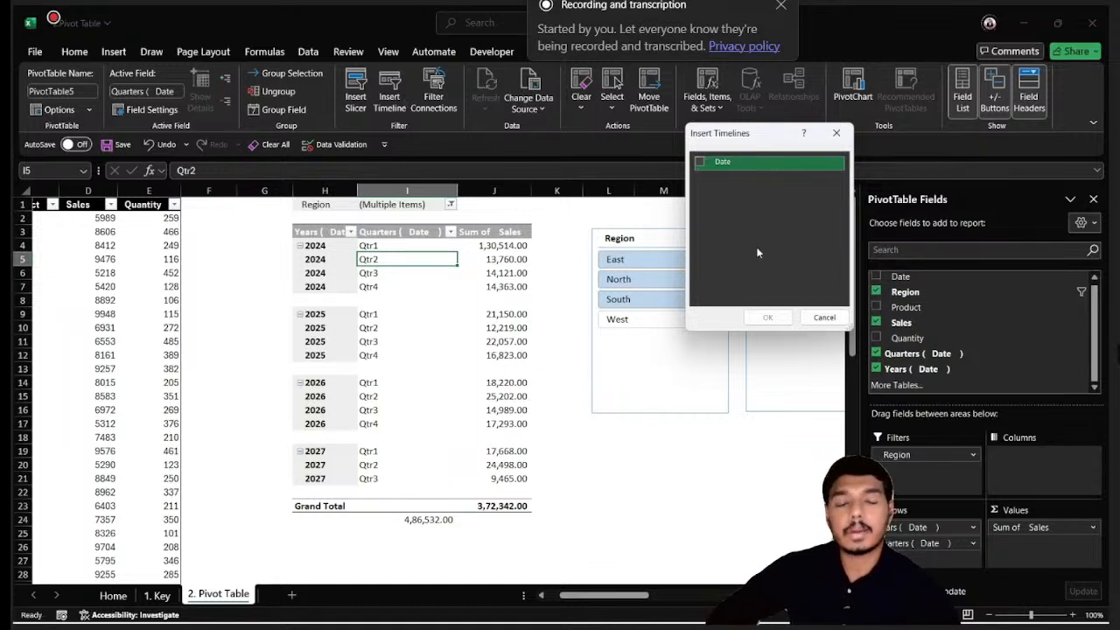
{"action": "left_click", "coordinate": [699, 162]}
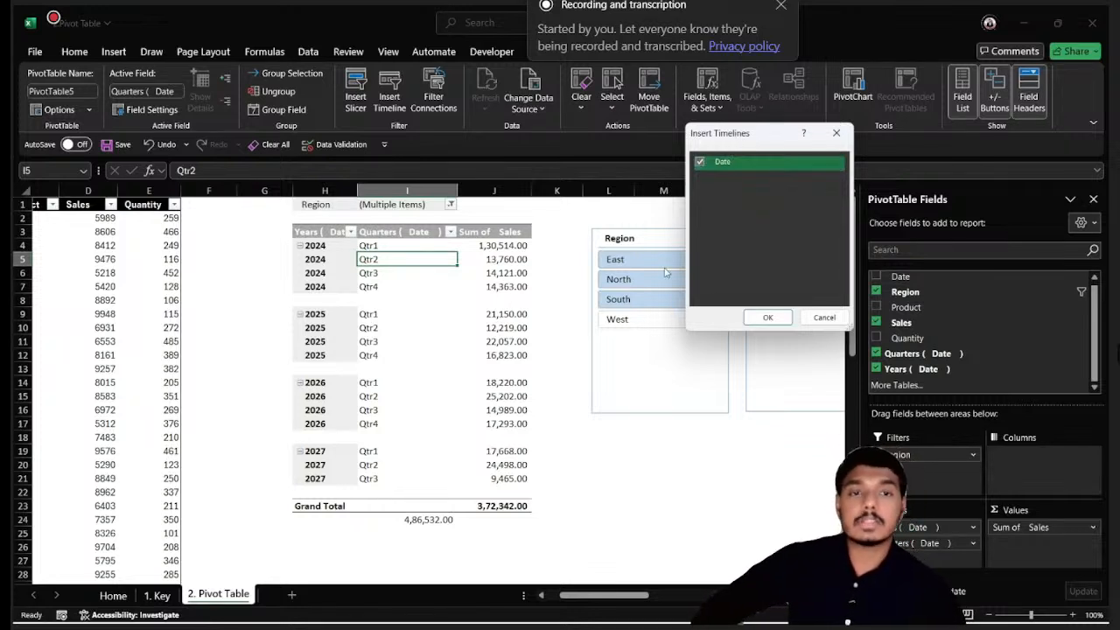
{"action": "left_click", "coordinate": [768, 317]}
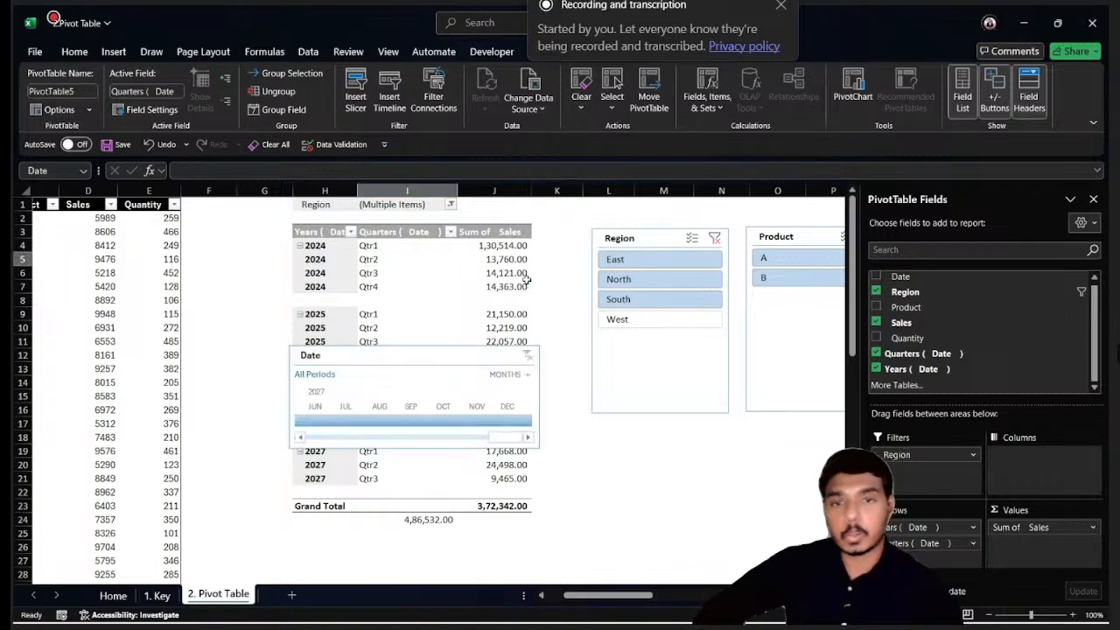
{"action": "left_click_drag", "start_coordinate": [394, 355], "coordinate": [689, 433]}
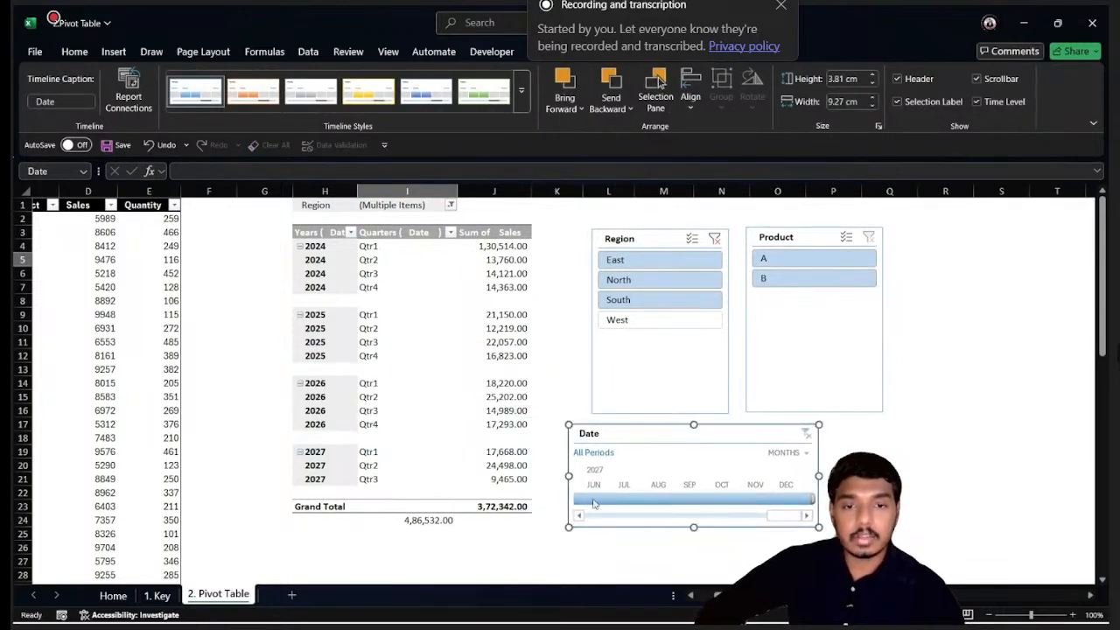
Try the Date timeline by months for June to October 2027, and by years for 2026 to 2027
{"action": "left_click_drag", "start_coordinate": [593, 503], "coordinate": [676, 498]}
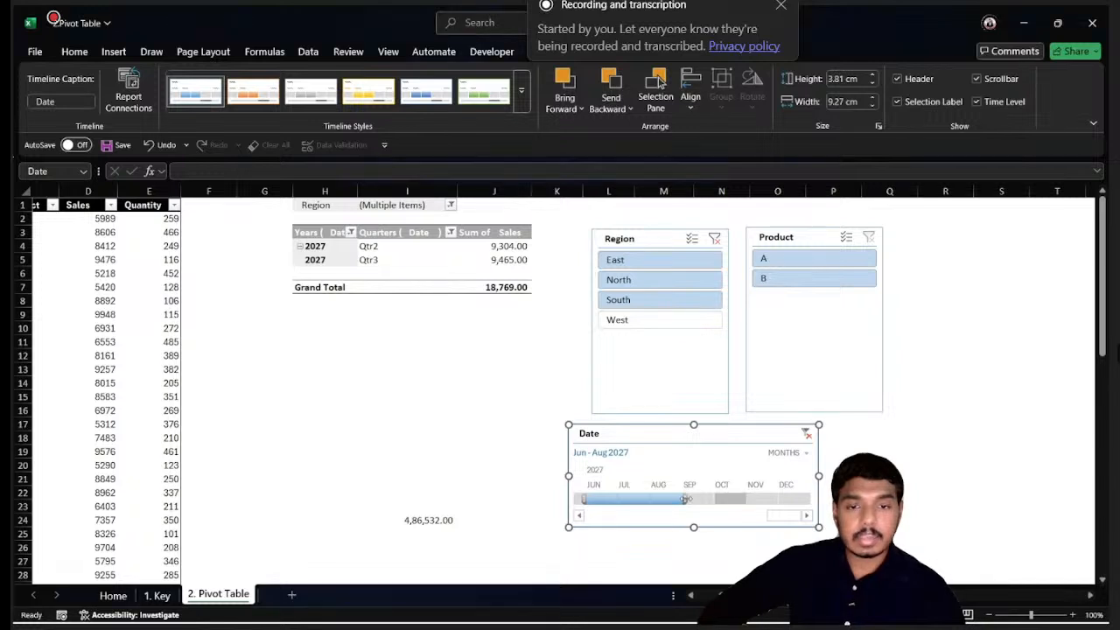
{"action": "left_click_drag", "start_coordinate": [735, 500], "coordinate": [585, 499]}
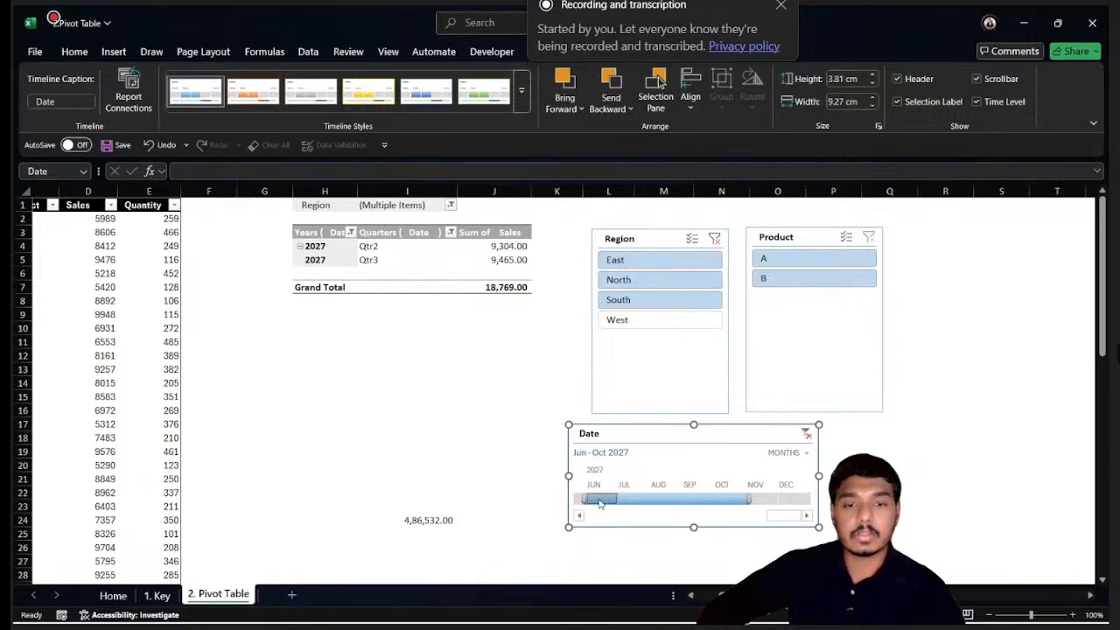
{"action": "left_click", "coordinate": [805, 453]}
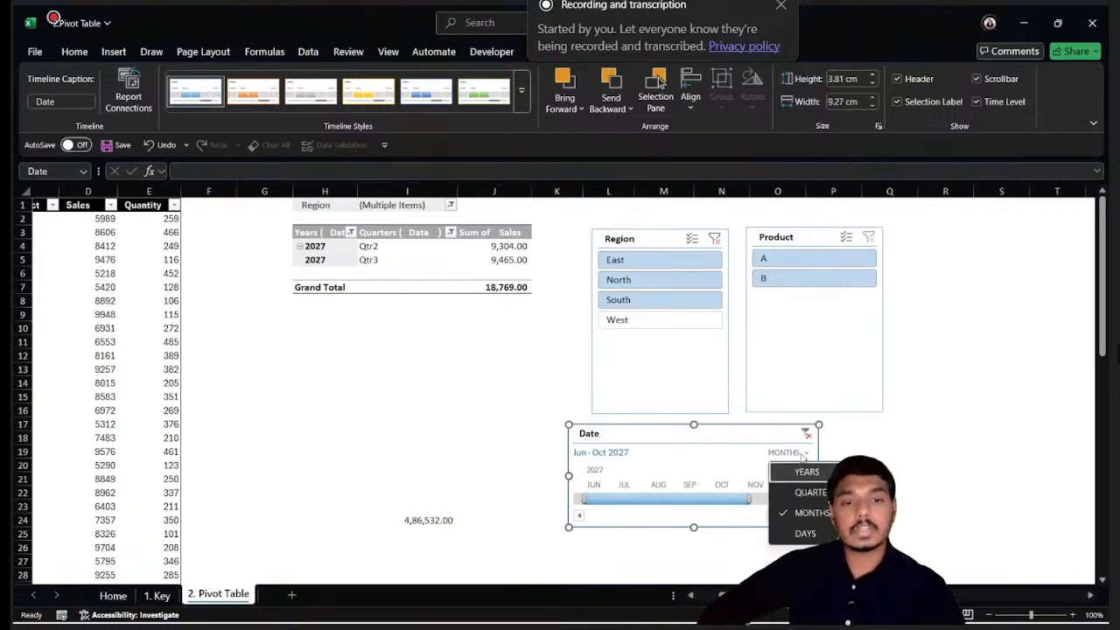
{"action": "left_click", "coordinate": [805, 473]}
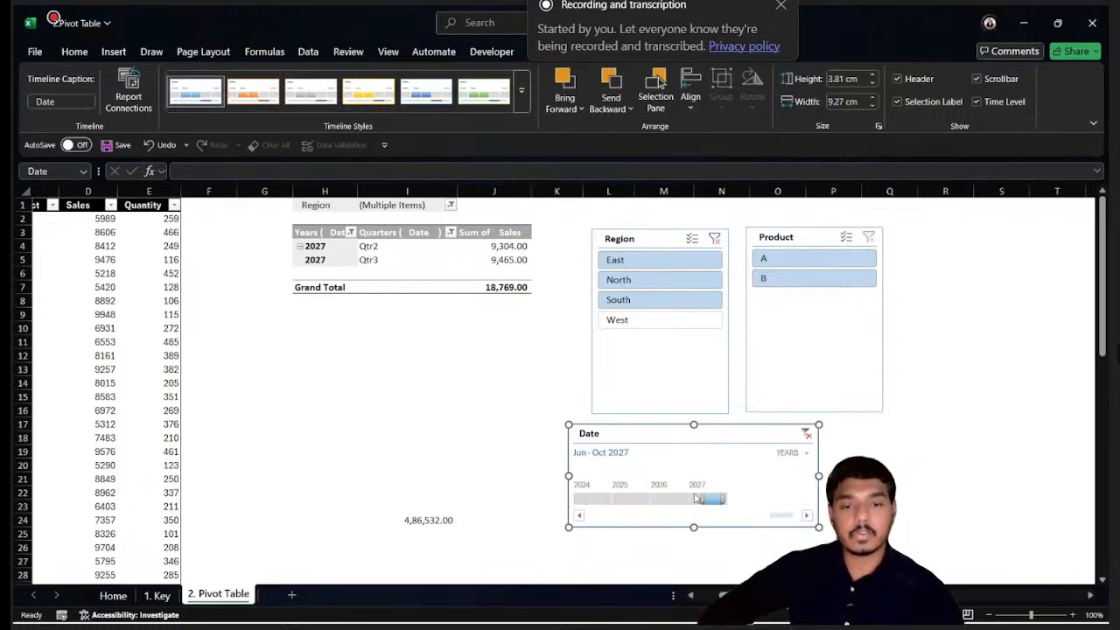
{"action": "left_click_drag", "start_coordinate": [657, 502], "coordinate": [704, 502]}
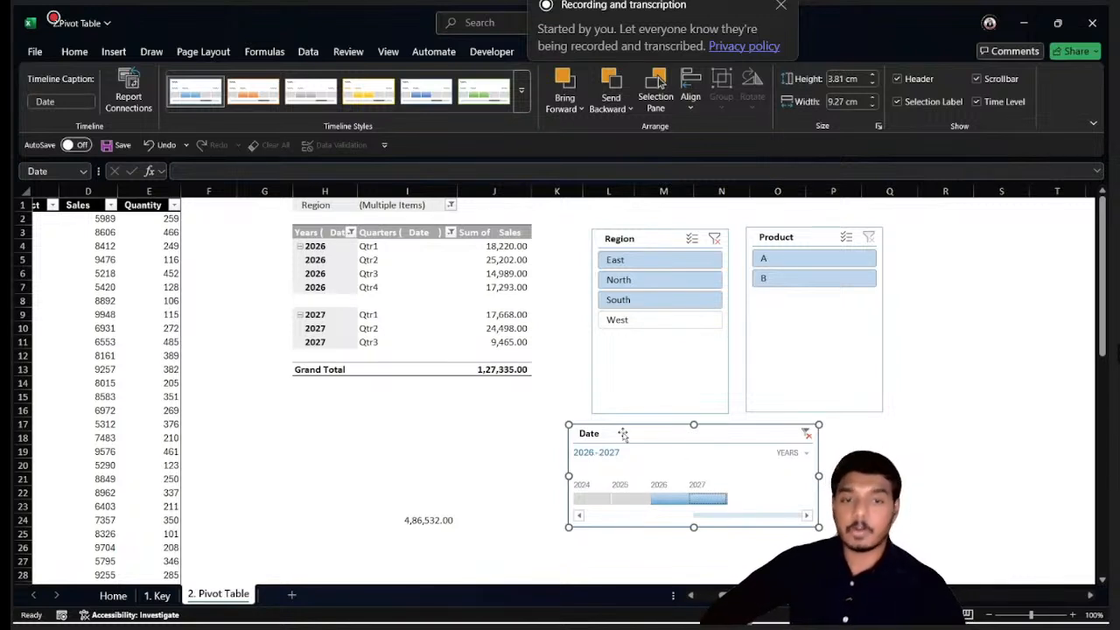
Return the Date timeline to months and try the range November 2025 to February 2026
{"action": "left_click", "coordinate": [789, 453]}
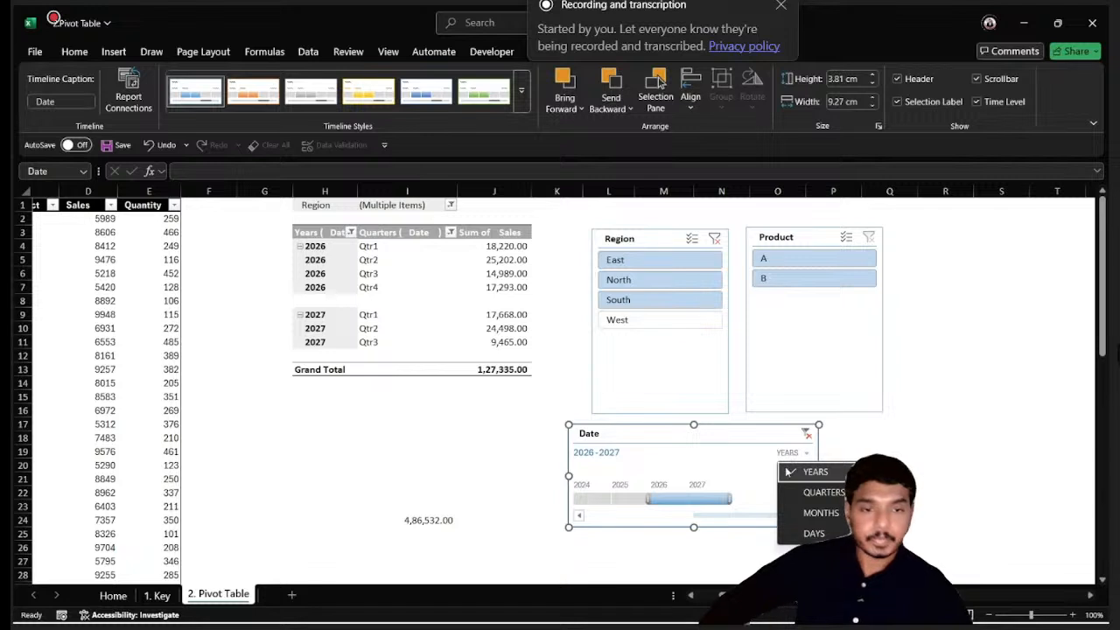
{"action": "left_click", "coordinate": [811, 516]}
{"action": "left_click_drag", "start_coordinate": [640, 500], "coordinate": [751, 500]}
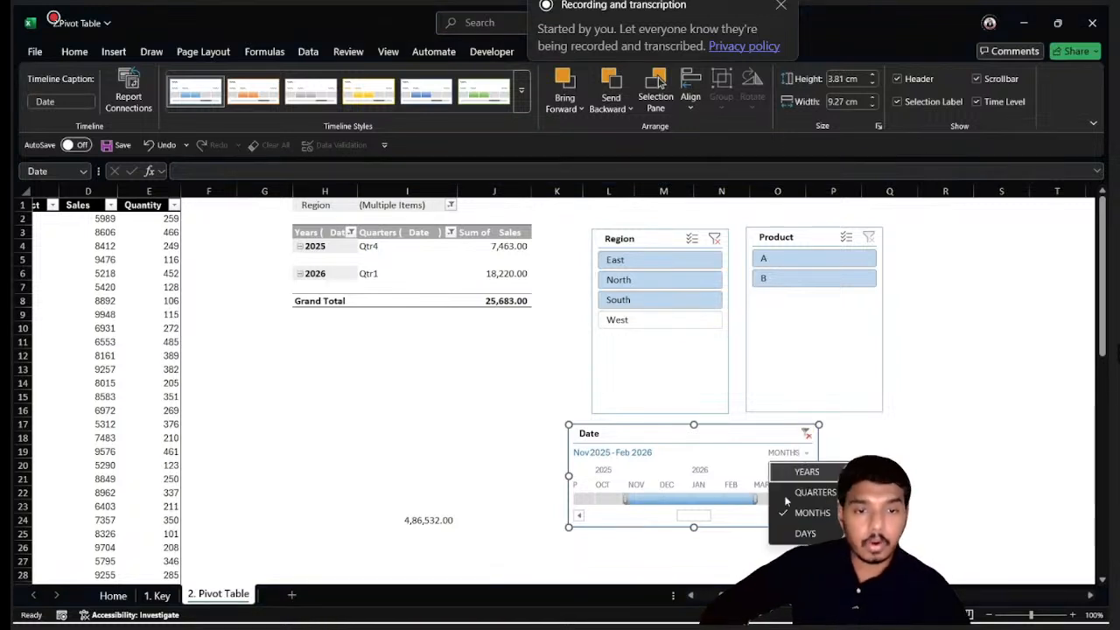
Set the Date timeline to quarters, filter it to Q3 2025 through Q2 2026, and shift the timeline slightly
{"action": "left_click", "coordinate": [795, 493]}
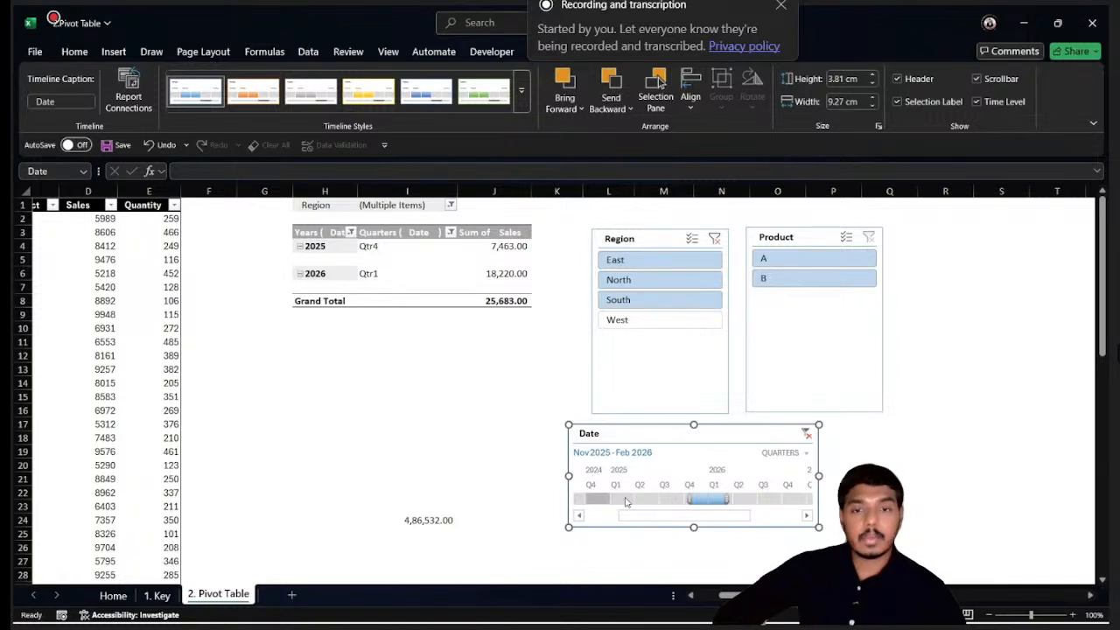
{"action": "left_click_drag", "start_coordinate": [671, 505], "coordinate": [745, 503]}
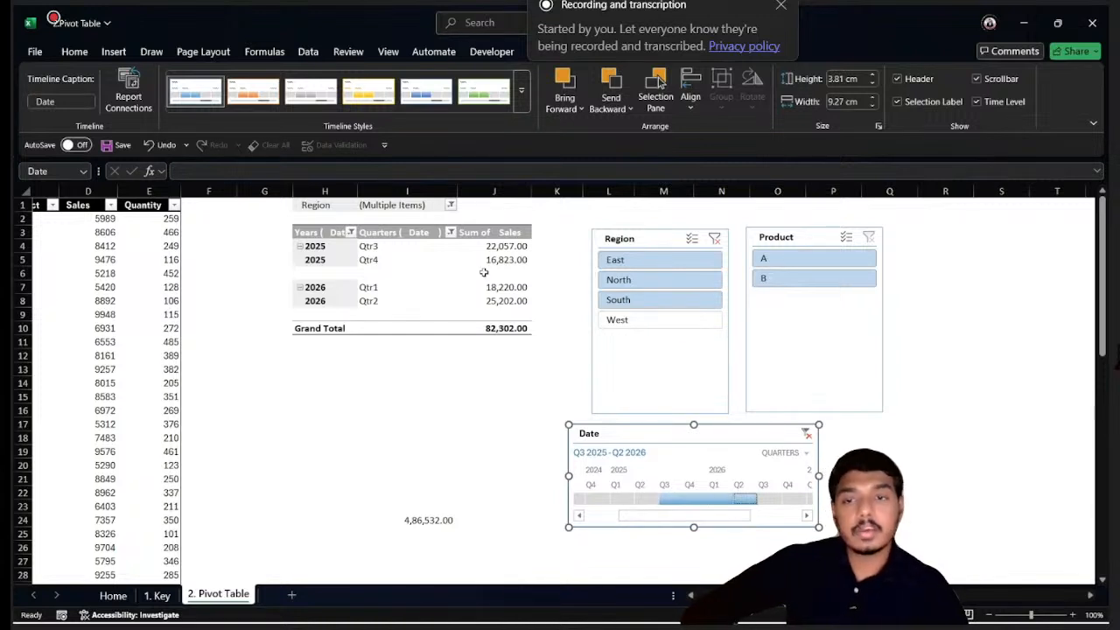
{"action": "left_click_drag", "start_coordinate": [493, 244], "coordinate": [490, 300]}
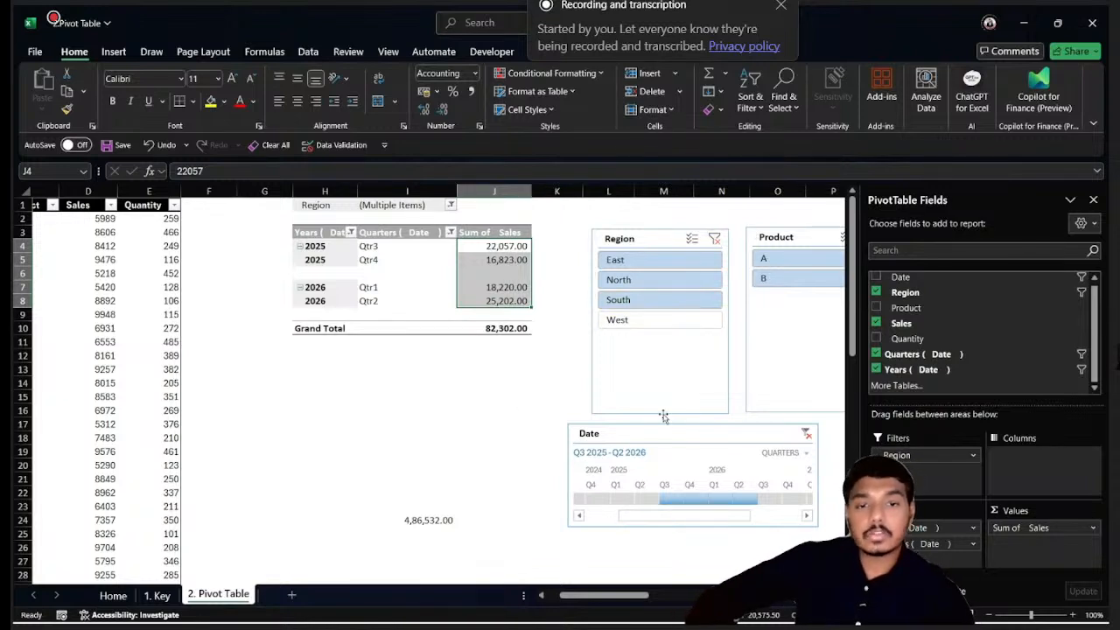
{"action": "left_click_drag", "start_coordinate": [657, 435], "coordinate": [692, 439]}
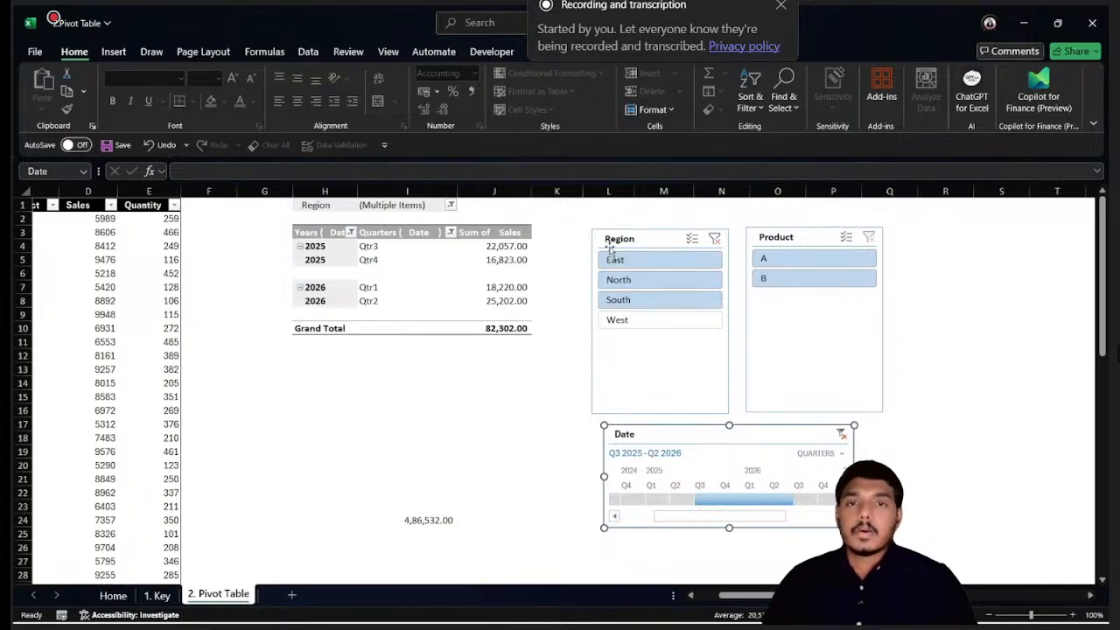
Copy the entire source data table, from the Date header through the Total row
{"action": "left_click", "coordinate": [491, 261]}
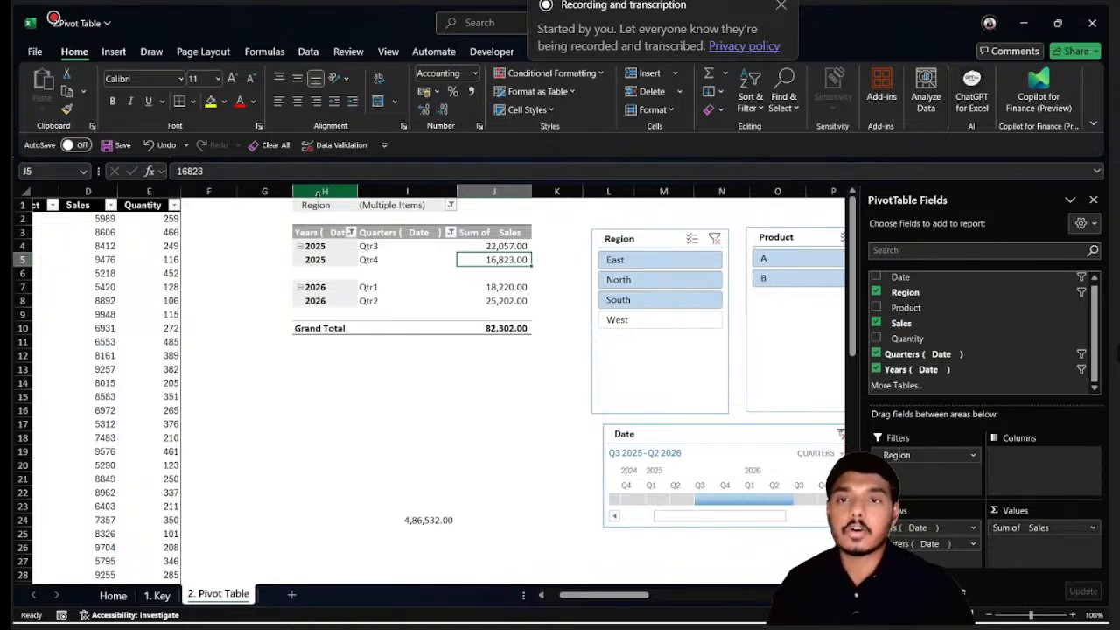
{"action": "left_click", "coordinate": [146, 231]}
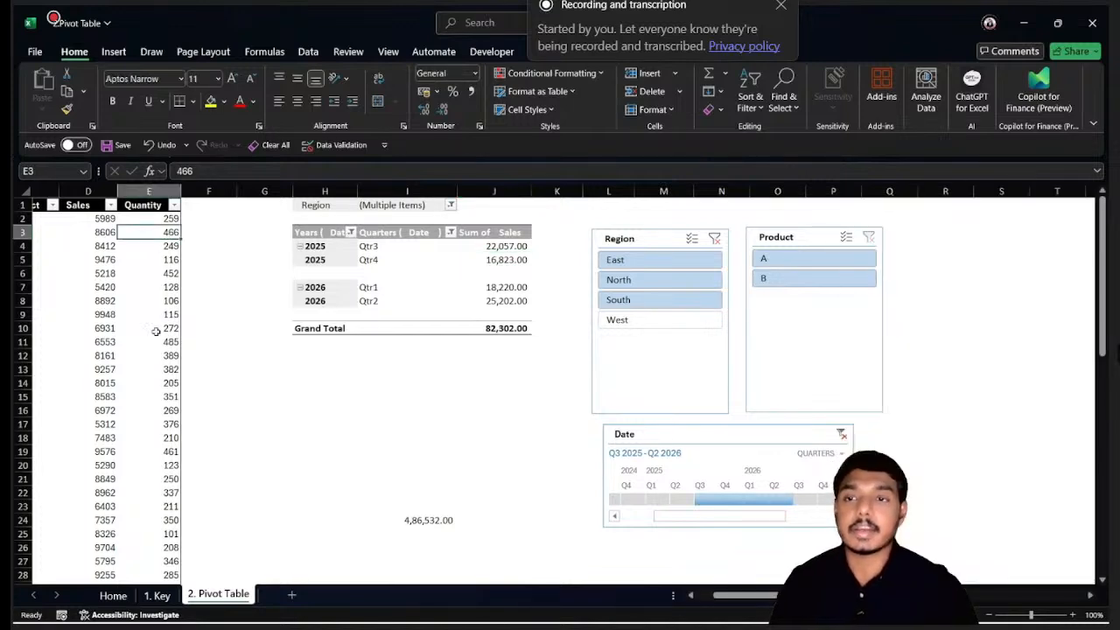
{"action": "left_click_drag", "start_coordinate": [767, 598], "coordinate": [647, 618]}
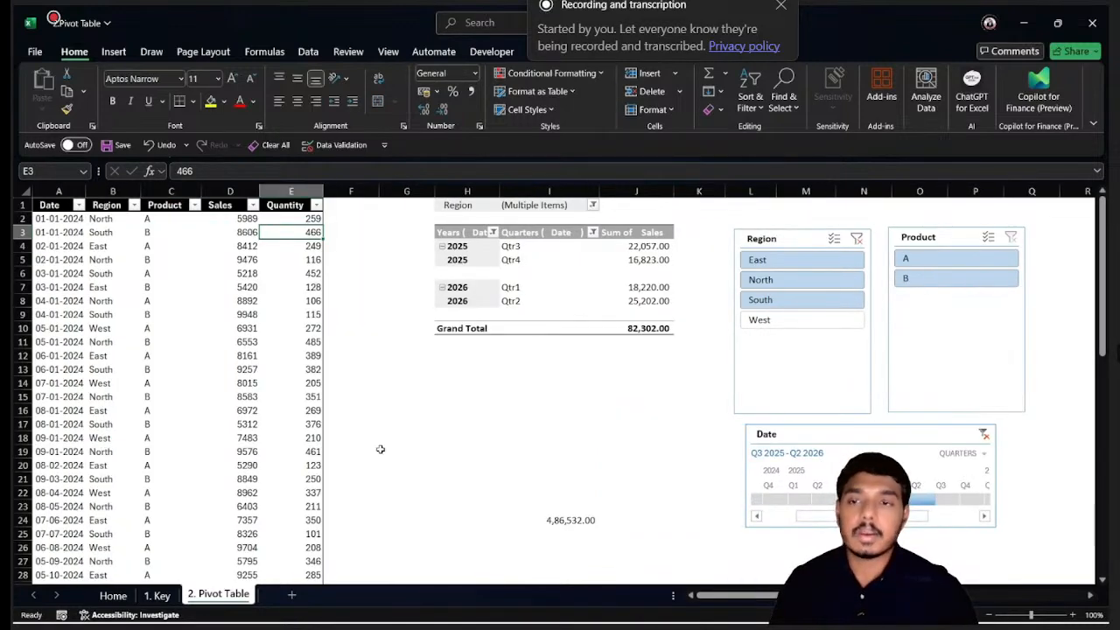
{"action": "left_click", "coordinate": [48, 204]}
{"action": "key", "text": "ctrl+shift+Right"}
{"action": "key", "text": "ctrl+shift+Down"}
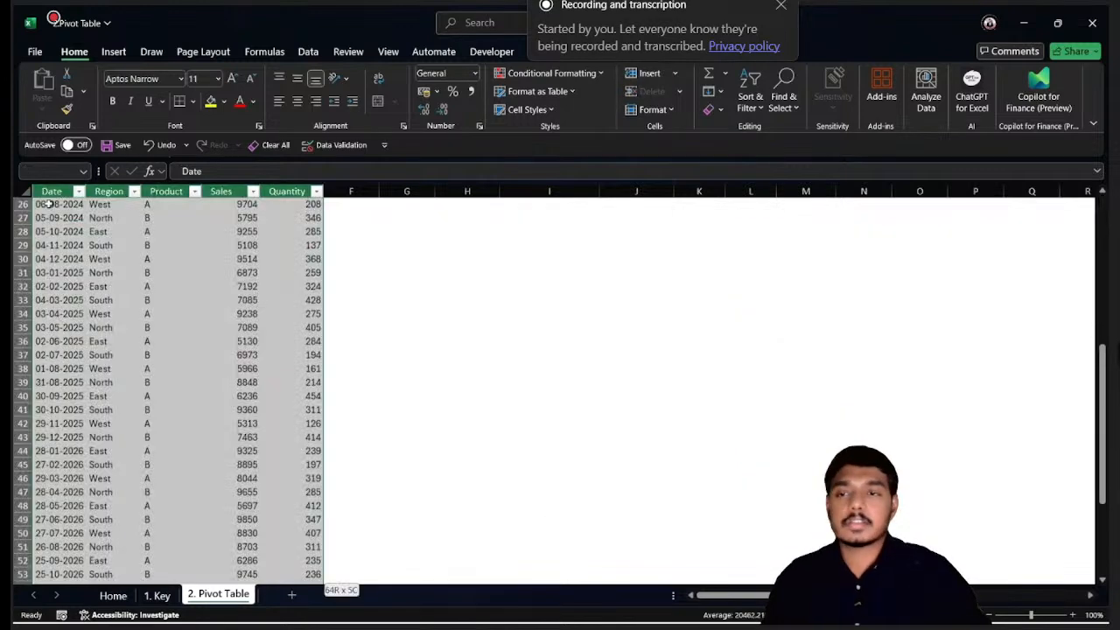
{"action": "key", "text": "ctrl+shift+Up"}
{"action": "key", "text": "ctrl+shift+Down"}
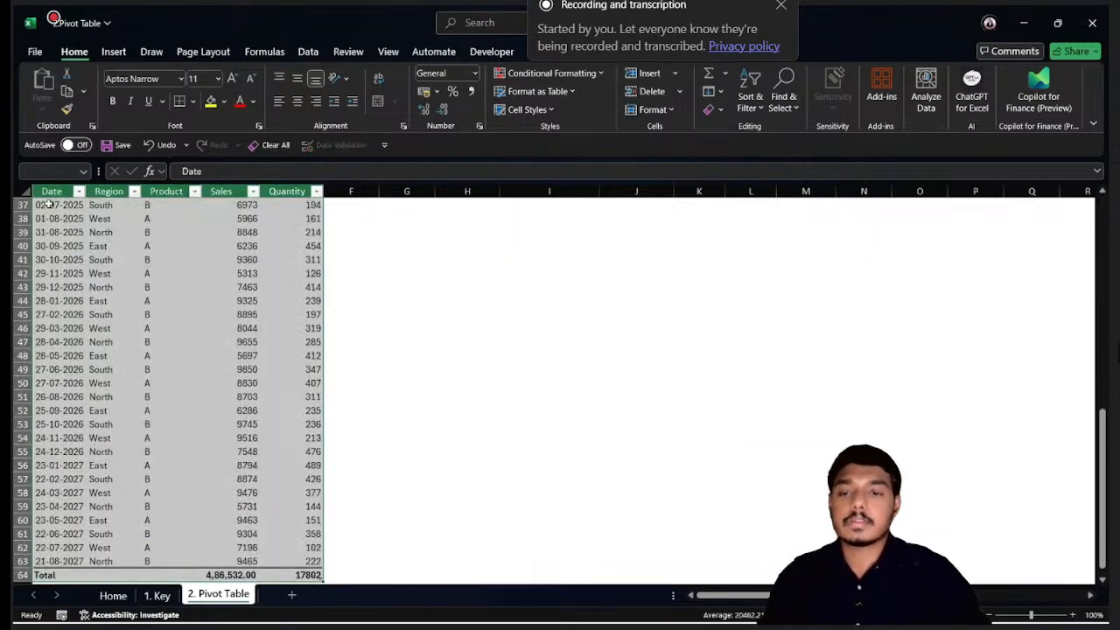
{"action": "key", "text": "ctrl+c"}
Paste the copied source table as values starting at cell R1, beyond the slicers
{"action": "key", "text": "ctrl+Home"}
{"action": "key", "text": "Right"}
{"action": "key", "text": "Right"}
{"action": "key", "text": "Right"}
{"action": "key", "text": "Right"}
{"action": "key", "text": "Right"}
{"action": "key", "text": "Right"}
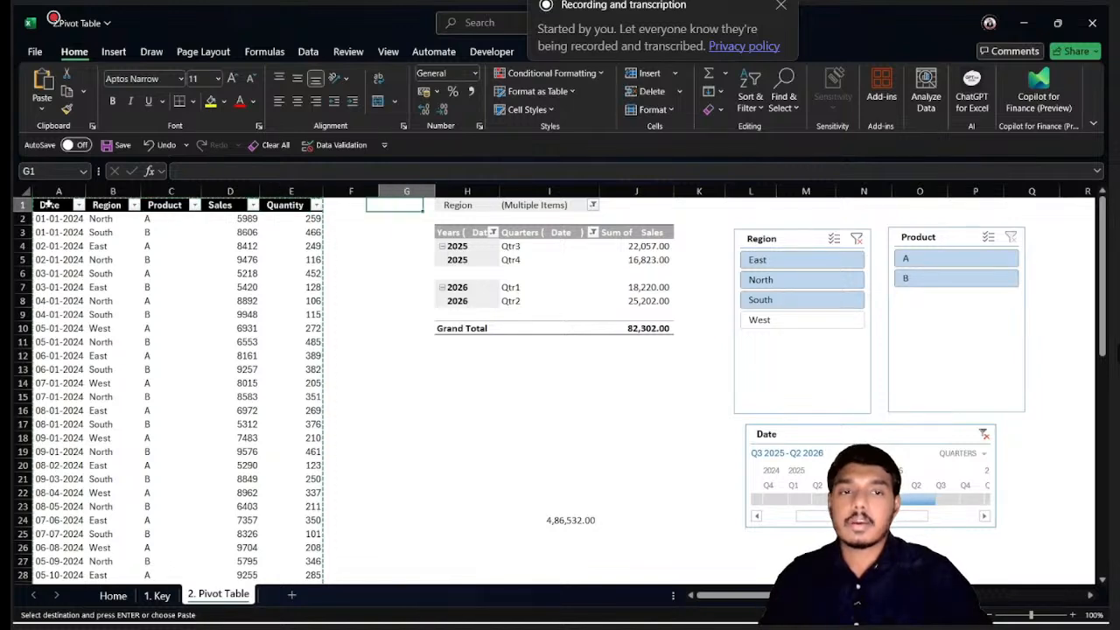
{"action": "key", "text": "Right"}
{"action": "key", "text": "Right"}
{"action": "key", "text": "Right"}
{"action": "key", "text": "Right"}
{"action": "key", "text": "Right"}
{"action": "key", "text": "Right"}
{"action": "key", "text": "Right"}
{"action": "key", "text": "Right"}
{"action": "key", "text": "Right"}
{"action": "key", "text": "Right"}
{"action": "key", "text": "Right"}
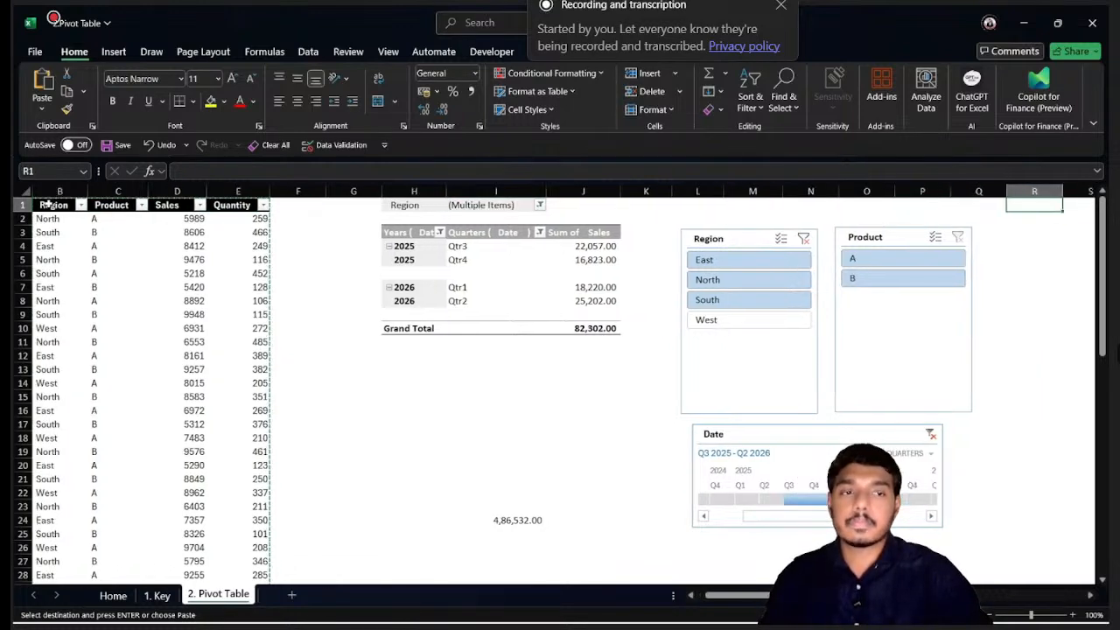
{"action": "key", "text": "ctrl+alt+v"}
{"action": "key", "text": "v"}
{"action": "key", "text": "Return"}
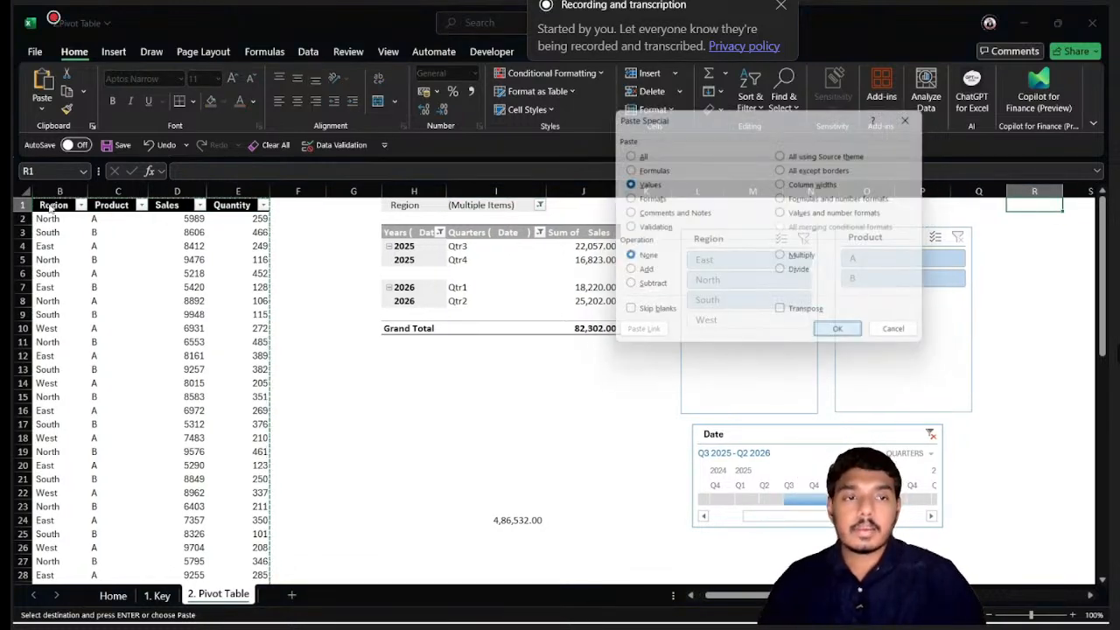
{"action": "scroll", "coordinate": [560, 385], "scroll_direction": "right", "scroll_amount": 5}
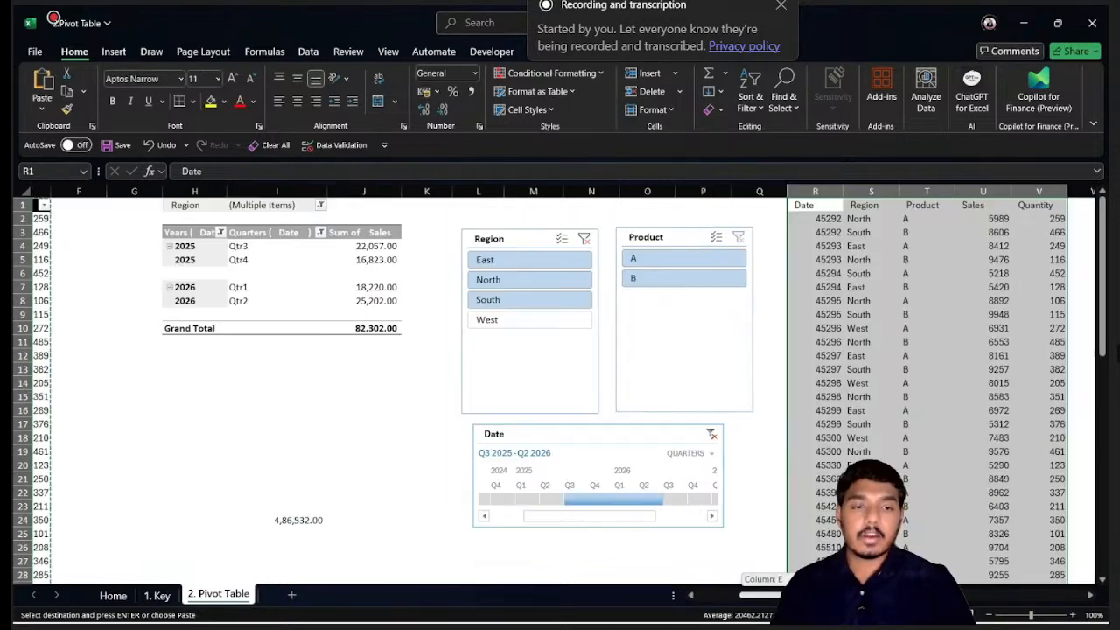
Start changing the data source of the quarterly sales pivot table and bring the pasted table in columns R to V into view
{"action": "scroll", "coordinate": [560, 385], "scroll_direction": "left", "scroll_amount": 3}
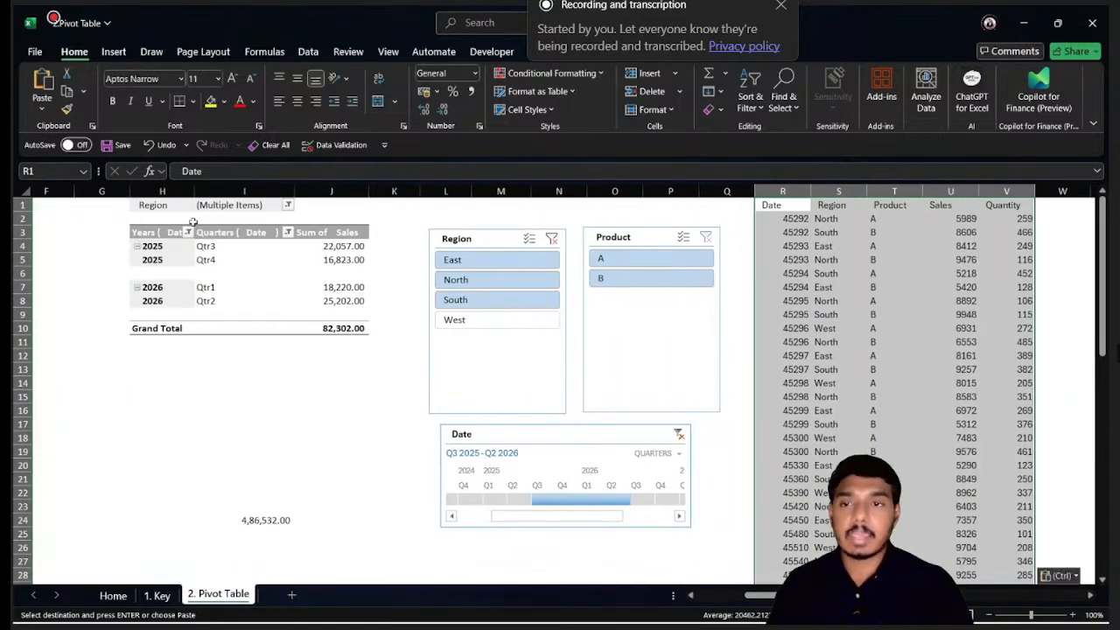
{"action": "left_click", "coordinate": [249, 260]}
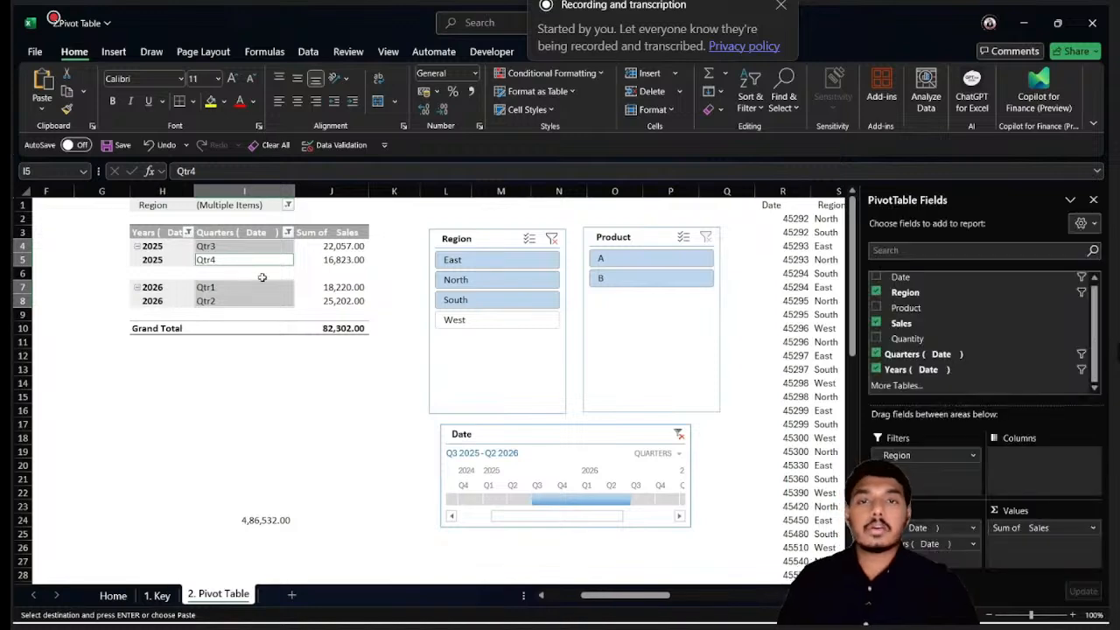
{"action": "left_click", "coordinate": [648, 52]}
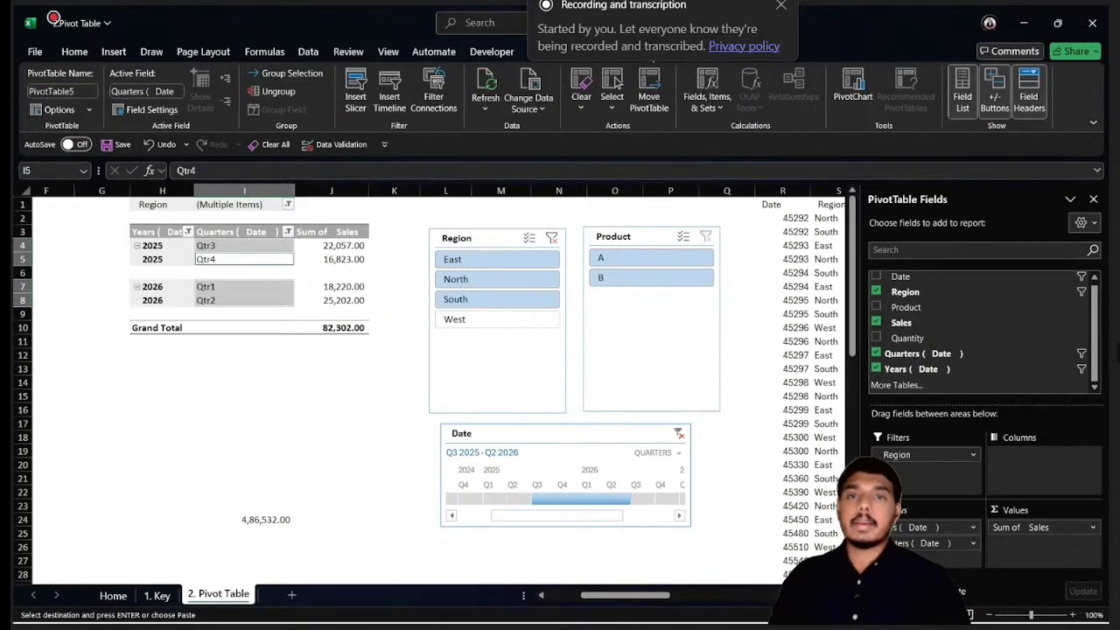
{"action": "left_click", "coordinate": [536, 105]}
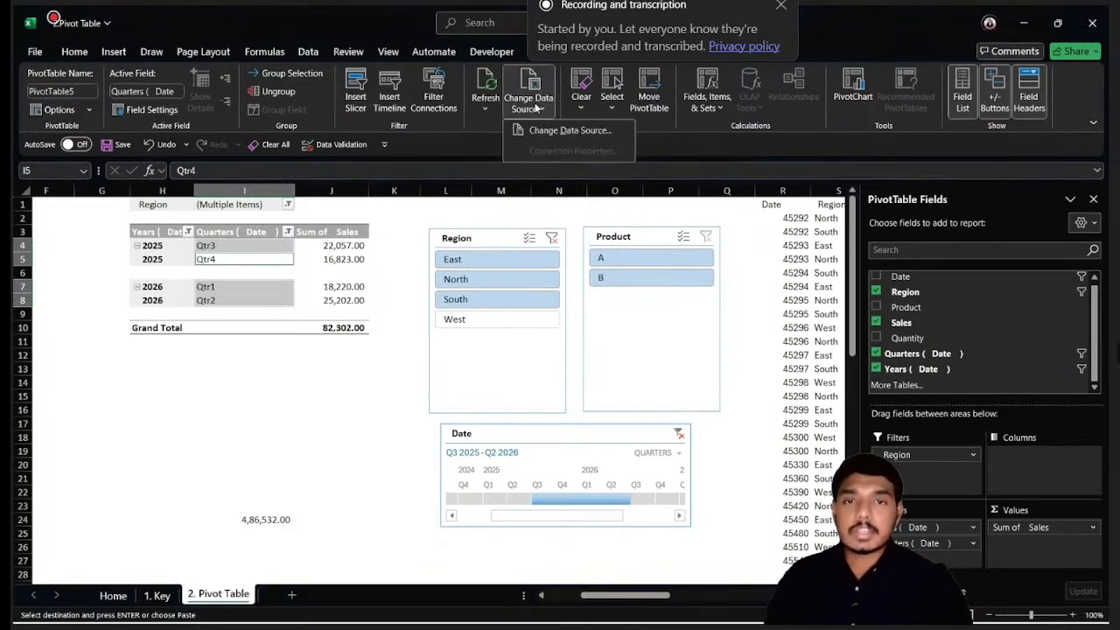
{"action": "left_click", "coordinate": [539, 131]}
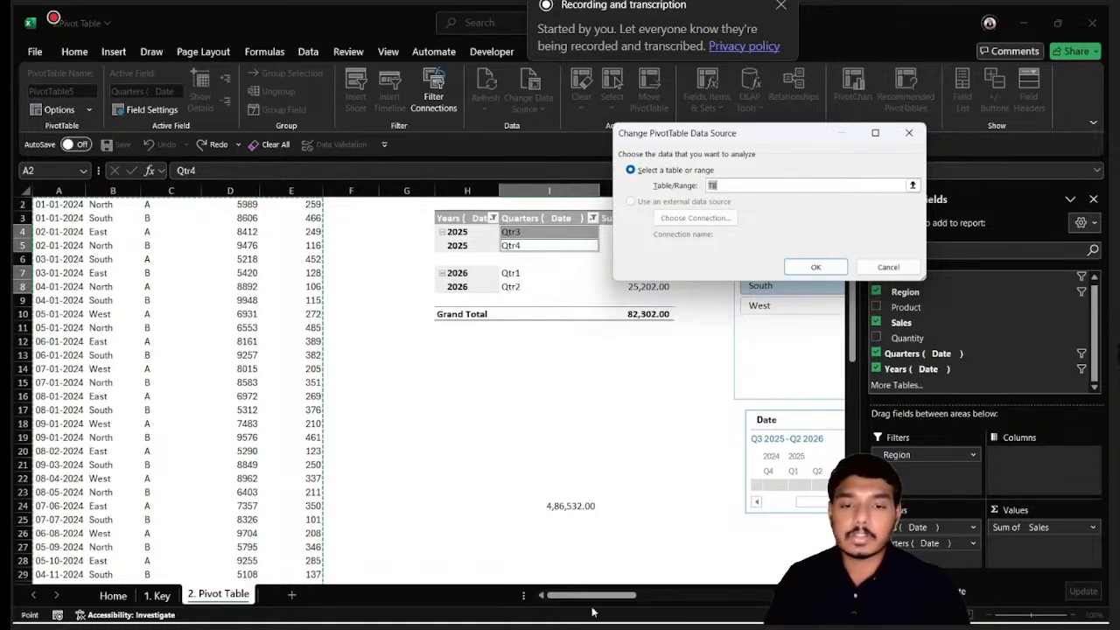
{"action": "left_click_drag", "start_coordinate": [597, 600], "coordinate": [708, 598]}
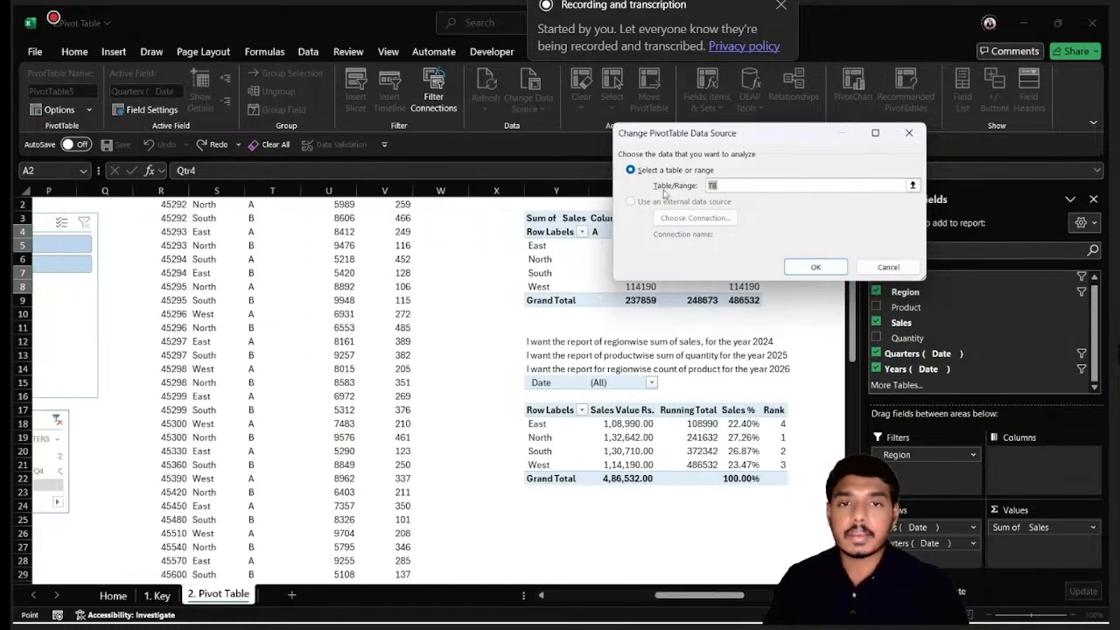
Set the pivot table's source to the pasted range $R$1:$V$63, leaving out the Total row
{"action": "scroll", "coordinate": [200, 214], "scroll_direction": "up", "scroll_amount": 1}
{"action": "left_click", "coordinate": [163, 204]}
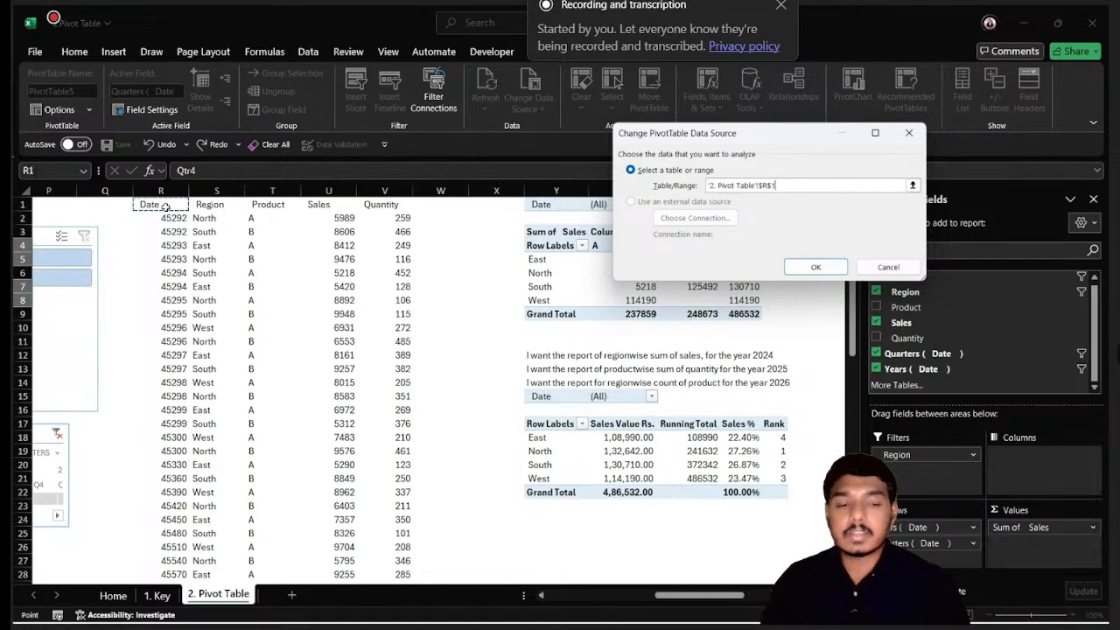
{"action": "key", "text": "ctrl+shift+Right"}
{"action": "key", "text": "ctrl+shift+Down"}
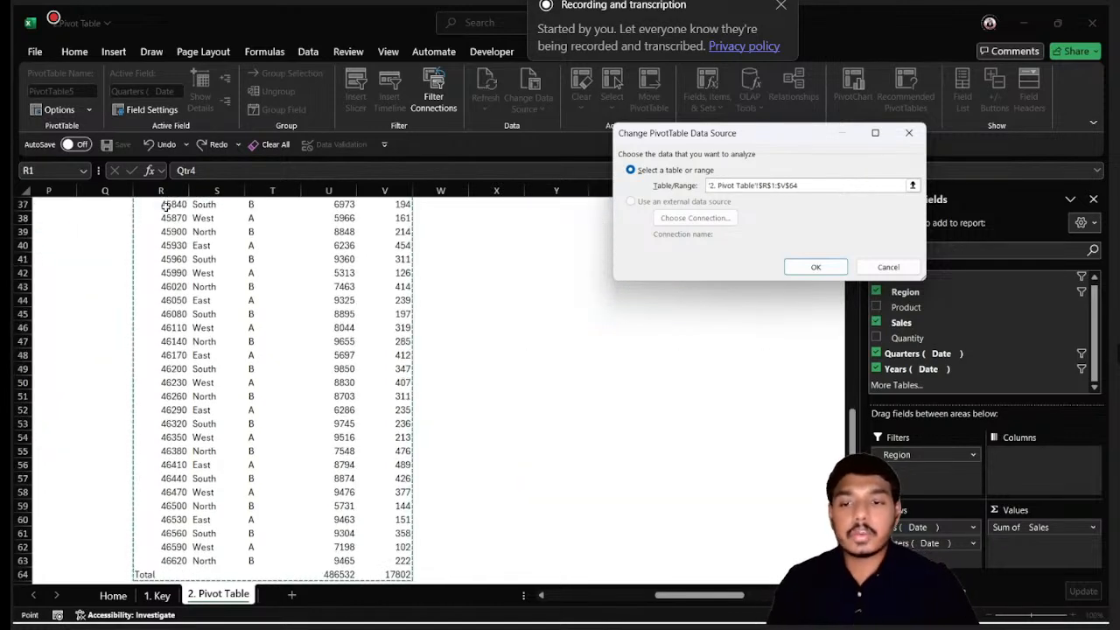
{"action": "scroll", "coordinate": [271, 304], "scroll_direction": "up", "scroll_amount": 12}
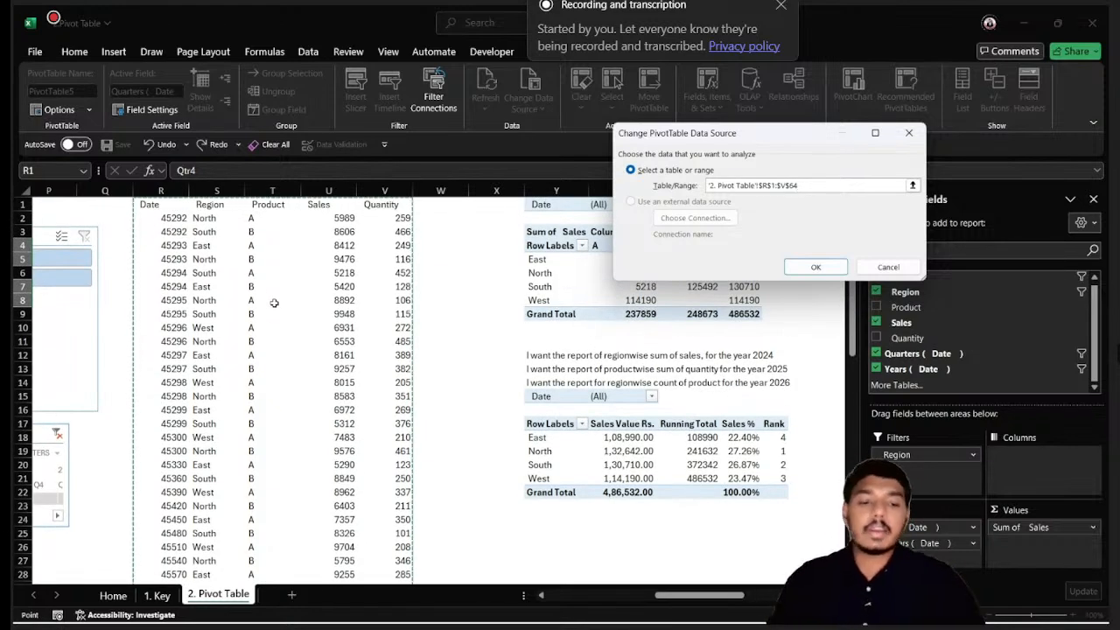
{"action": "key", "text": "shift+Up"}
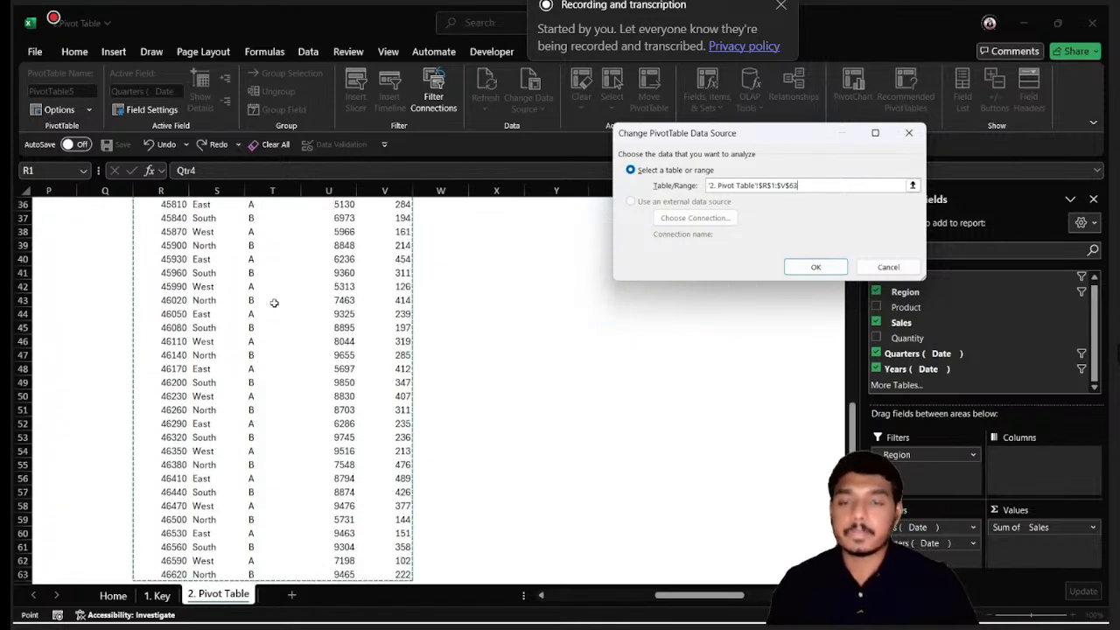
{"action": "scroll", "coordinate": [189, 319], "scroll_direction": "up", "scroll_amount": 12}
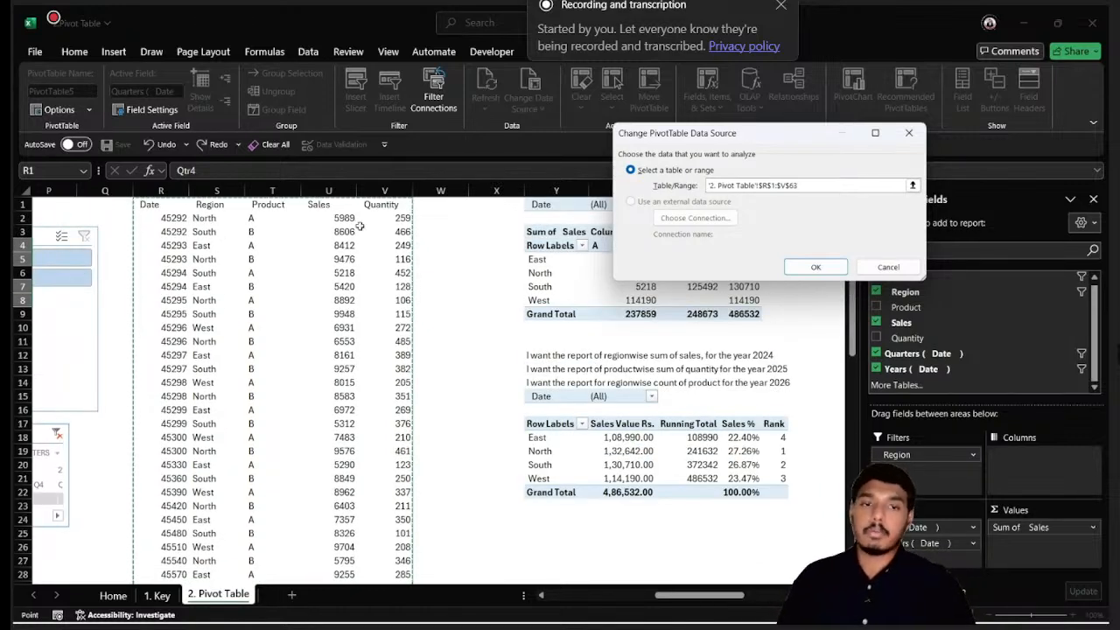
{"action": "left_click", "coordinate": [809, 267]}
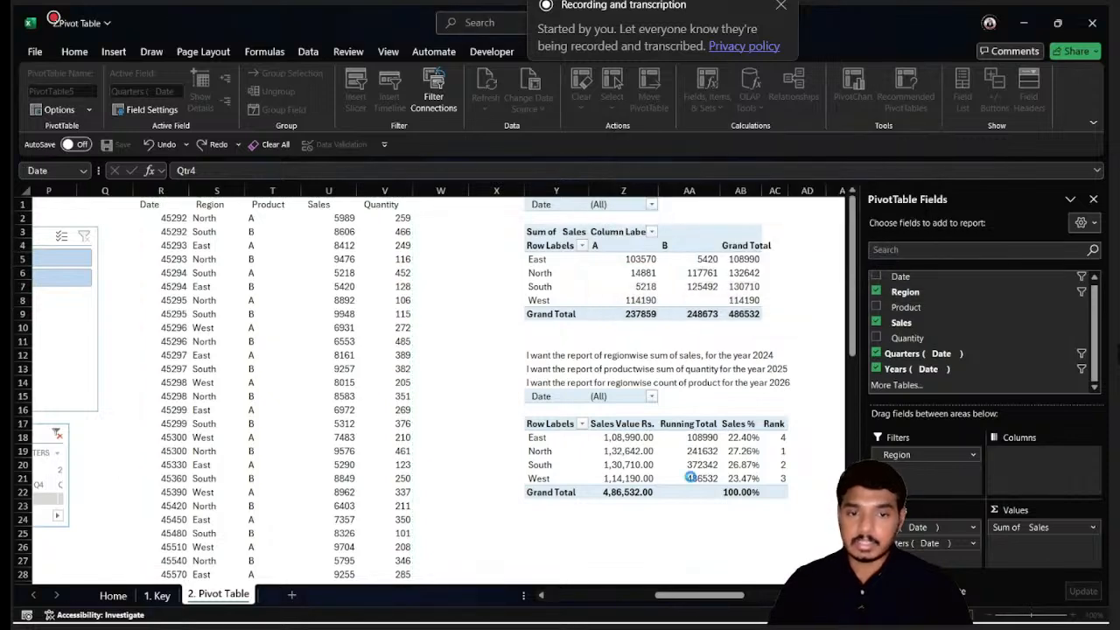
Examine the pivot table after the source change and compare it with the pasted Date values in column R
{"action": "left_click_drag", "start_coordinate": [700, 603], "coordinate": [554, 610]}
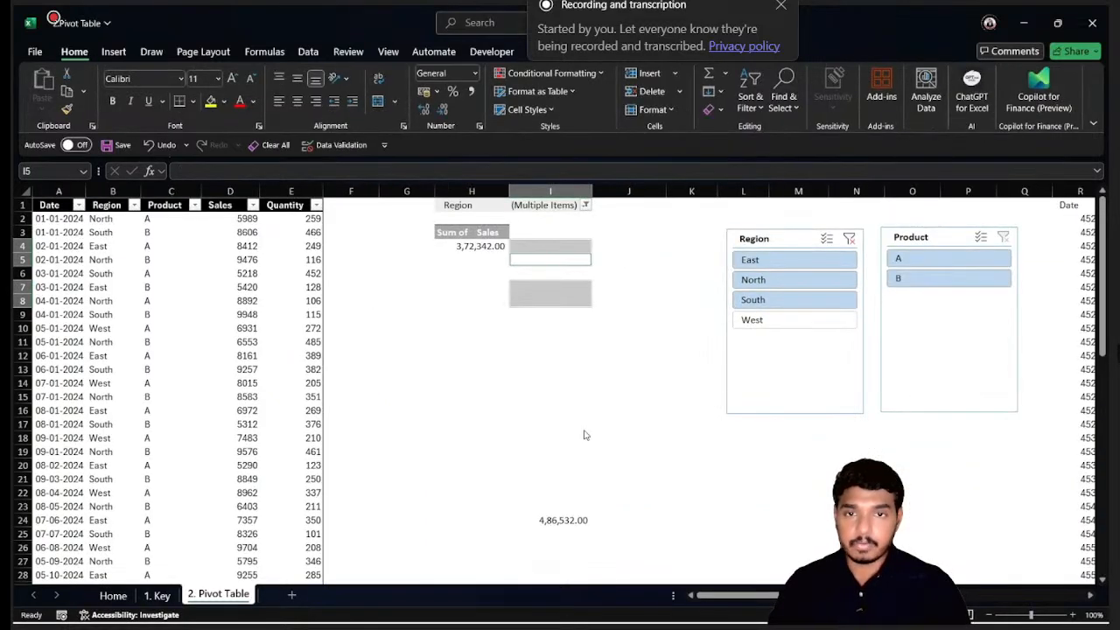
{"action": "left_click", "coordinate": [463, 245]}
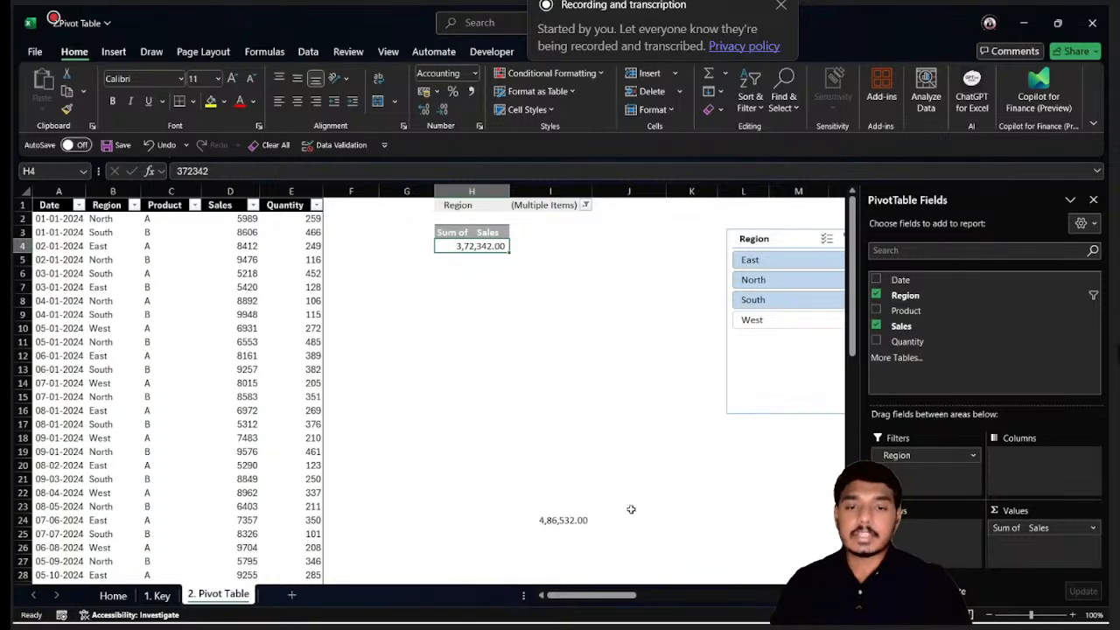
{"action": "left_click_drag", "start_coordinate": [610, 596], "coordinate": [707, 596]}
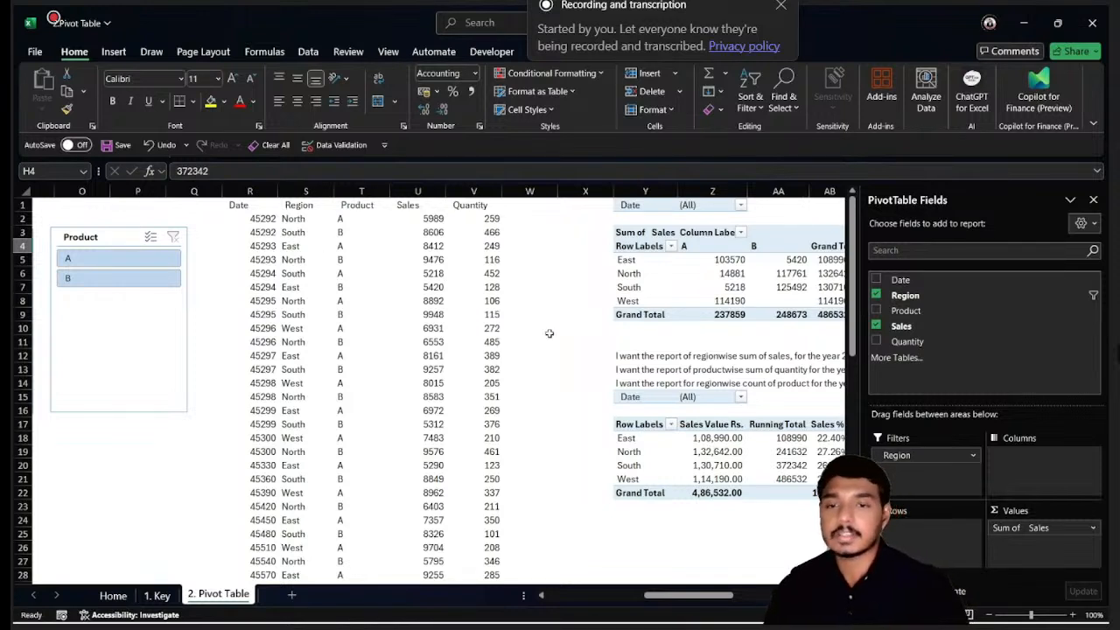
{"action": "left_click_drag", "start_coordinate": [691, 595], "coordinate": [668, 597]}
{"action": "left_click_drag", "start_coordinate": [418, 220], "coordinate": [411, 377]}
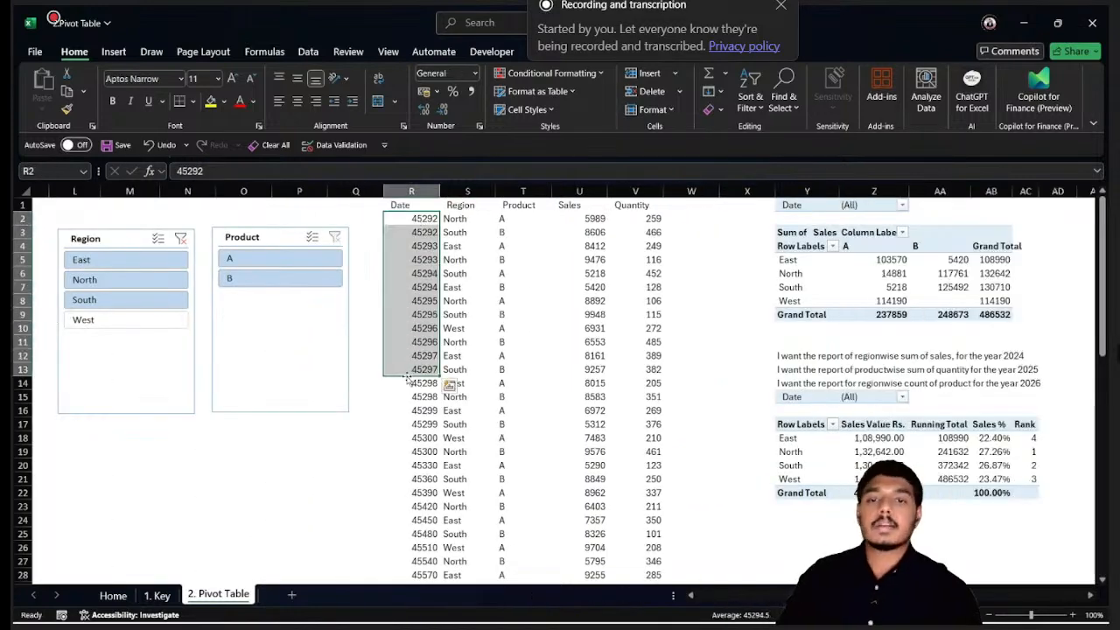
{"action": "scroll", "coordinate": [525, 236], "scroll_direction": "left", "scroll_amount": 6}
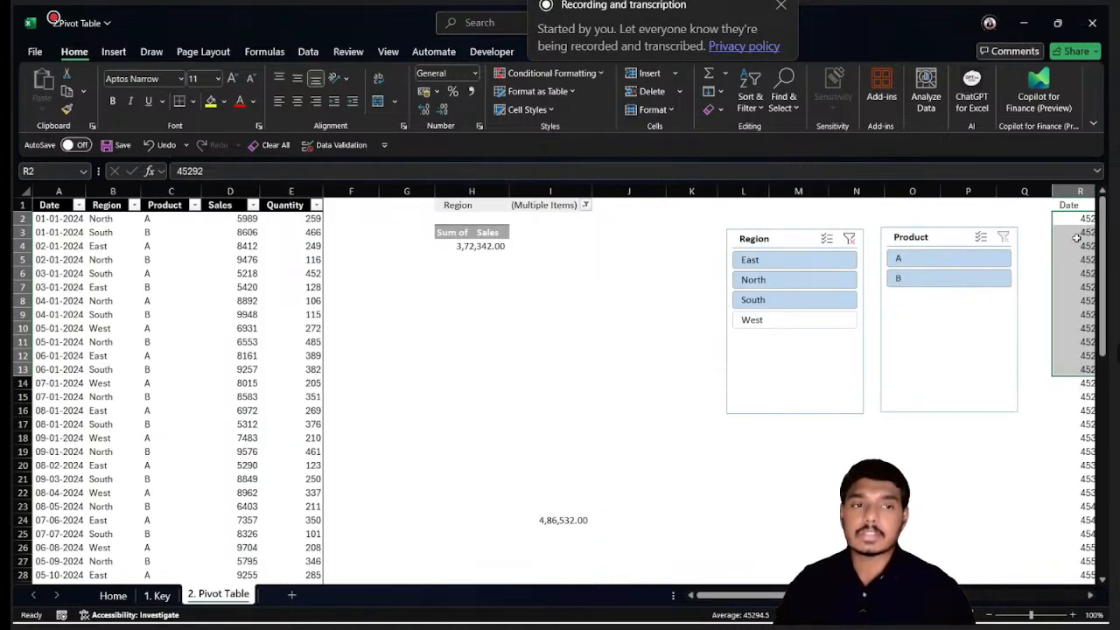
Undo the pivot table's data source change and select its Qtr3 2025 sales value
{"action": "left_click", "coordinate": [488, 250]}
{"action": "key", "text": "ctrl+z"}
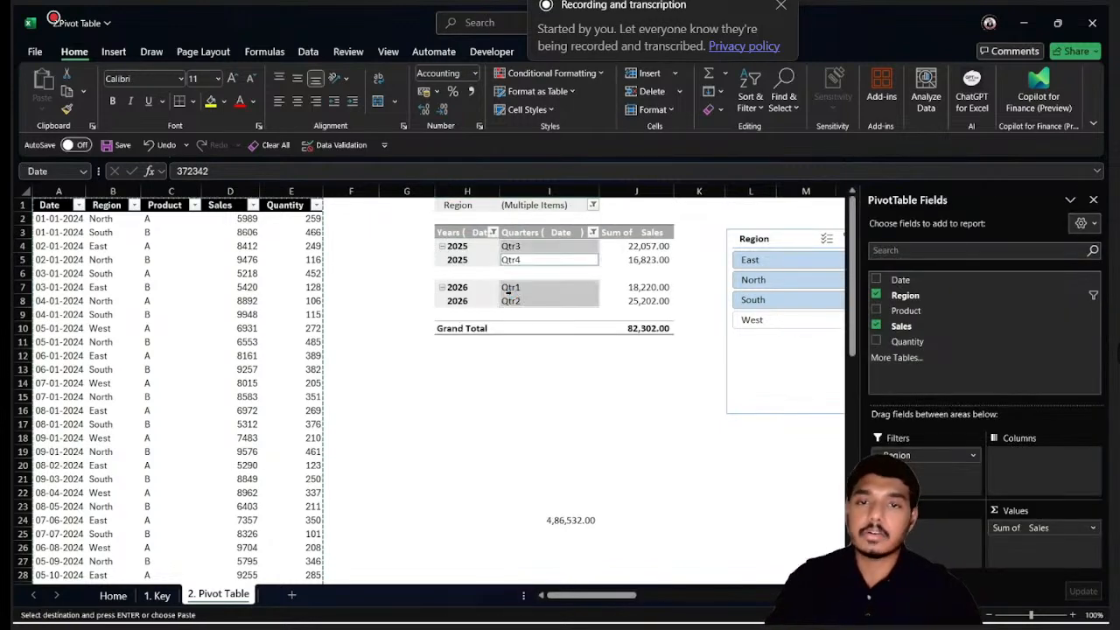
{"action": "left_click", "coordinate": [649, 248]}
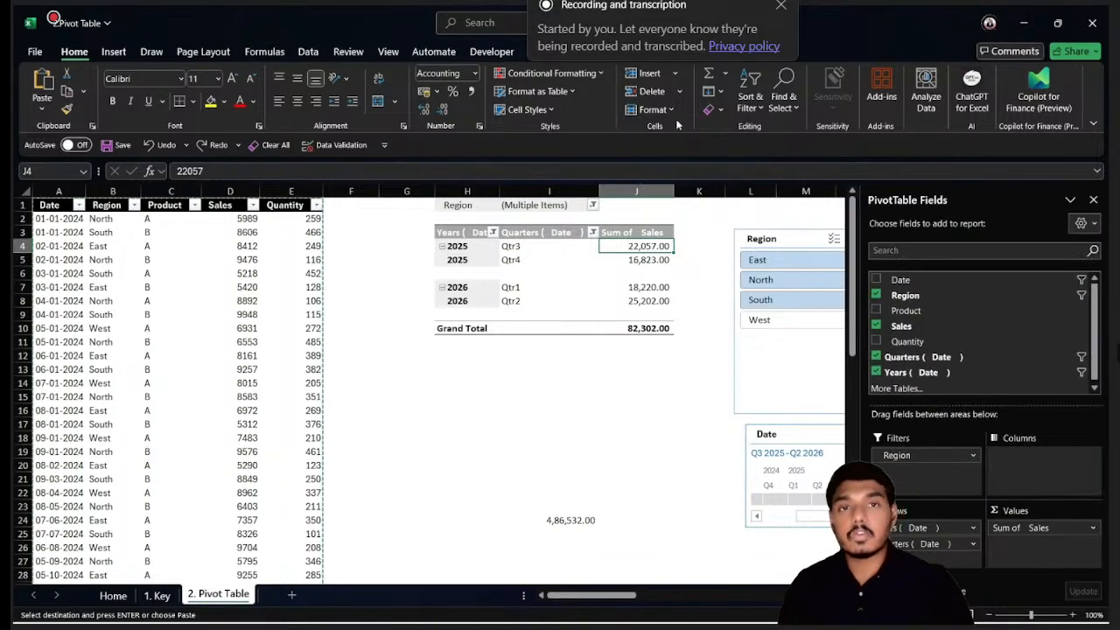
Hide the PivotTable field list, and show it again with the pivot table's Qtr1 2026 sales value selected
{"action": "left_click", "coordinate": [649, 52]}
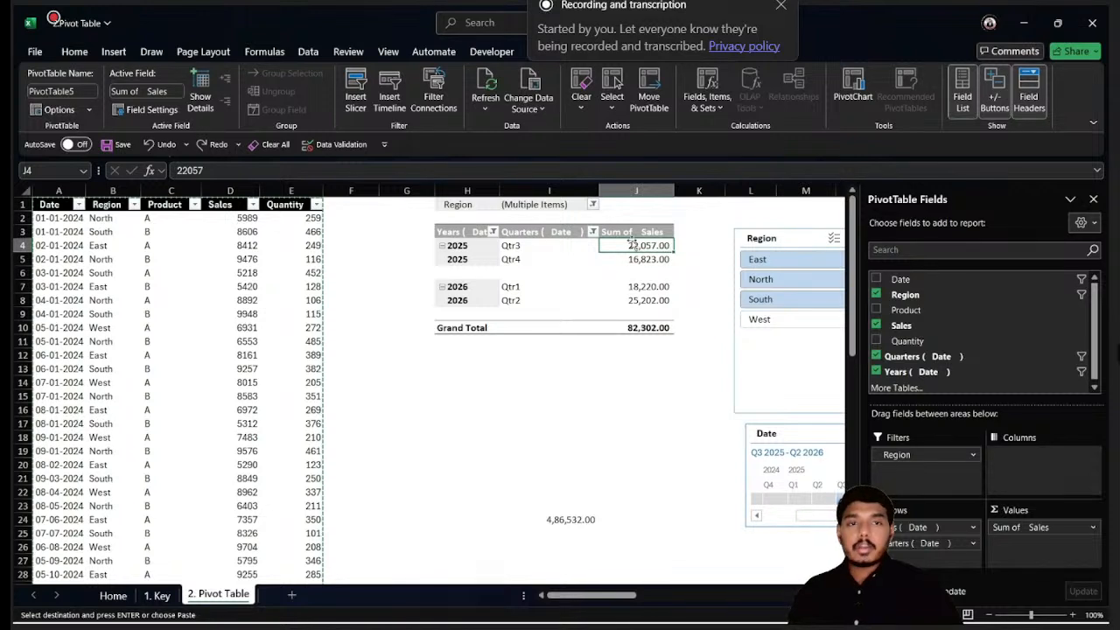
{"action": "left_click", "coordinate": [1094, 200]}
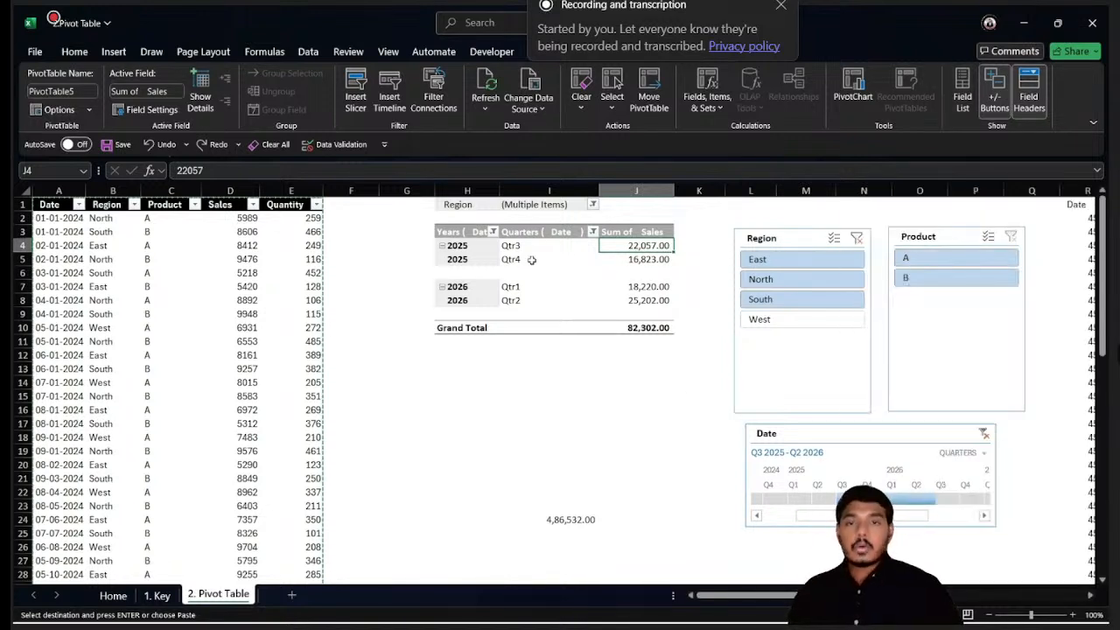
{"action": "left_click", "coordinate": [636, 362]}
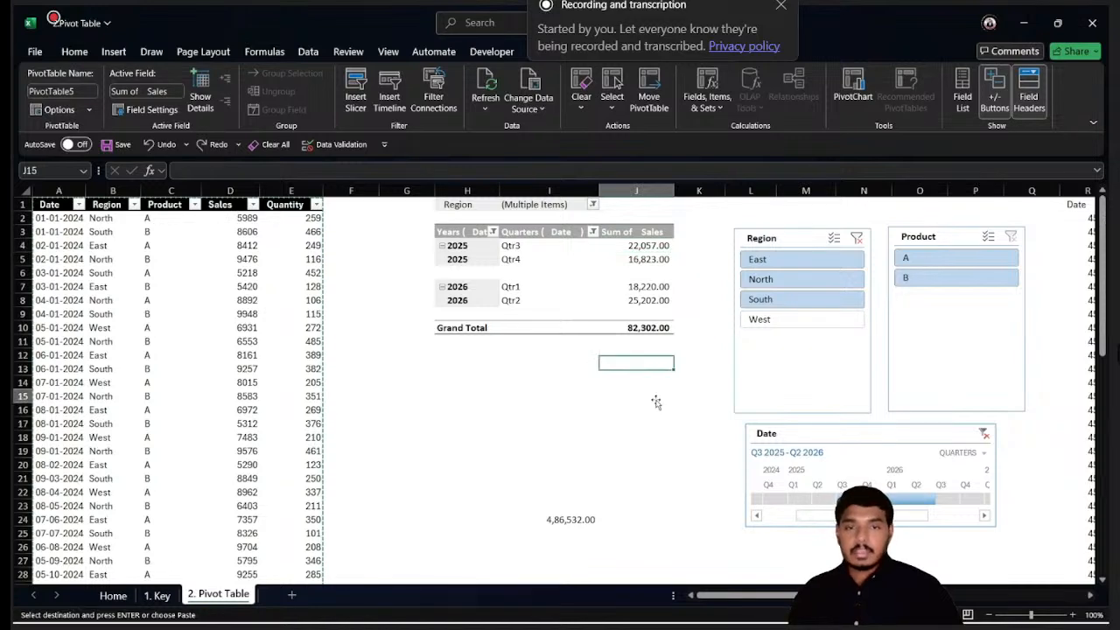
{"action": "left_click", "coordinate": [613, 287]}
{"action": "left_click", "coordinate": [475, 261]}
{"action": "left_click", "coordinate": [549, 407]}
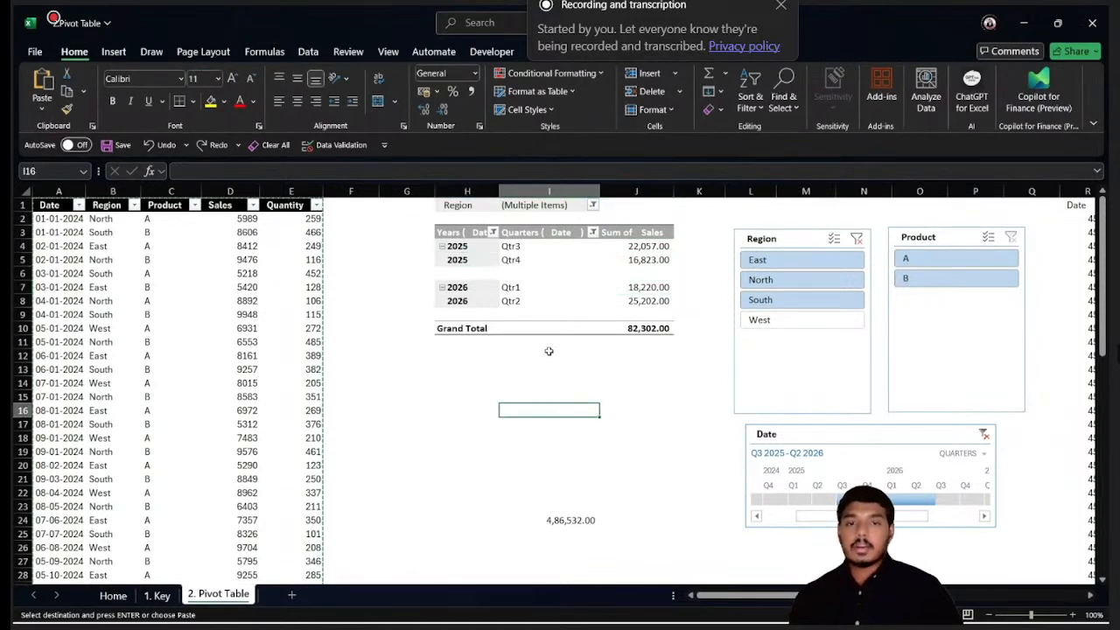
{"action": "left_click", "coordinate": [629, 276]}
{"action": "left_click", "coordinate": [686, 355]}
{"action": "left_click", "coordinate": [642, 288]}
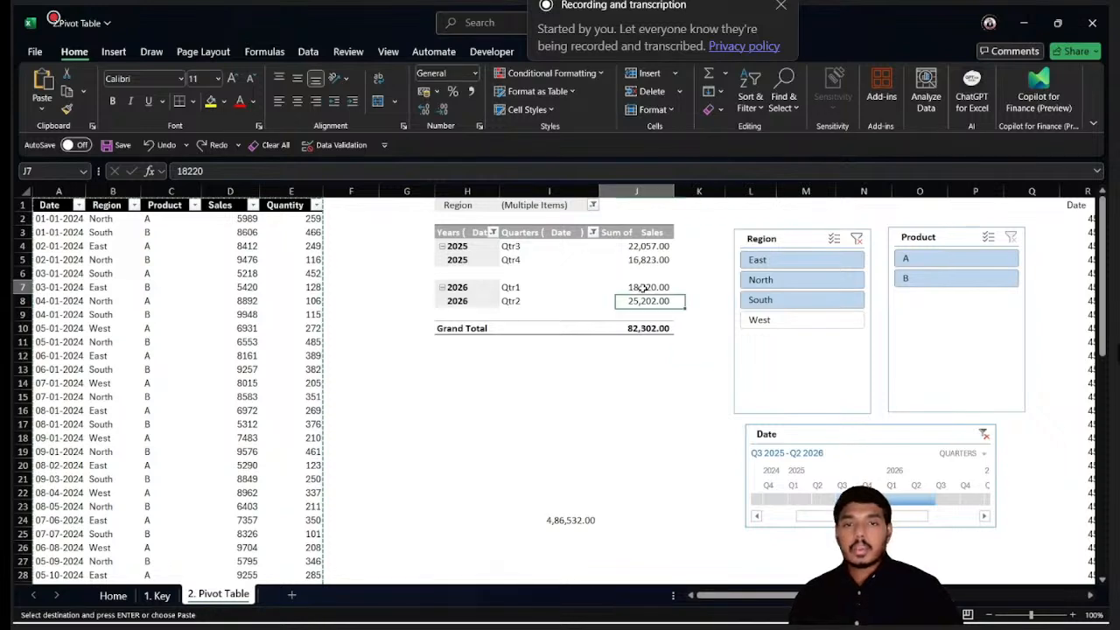
{"action": "left_click", "coordinate": [678, 60]}
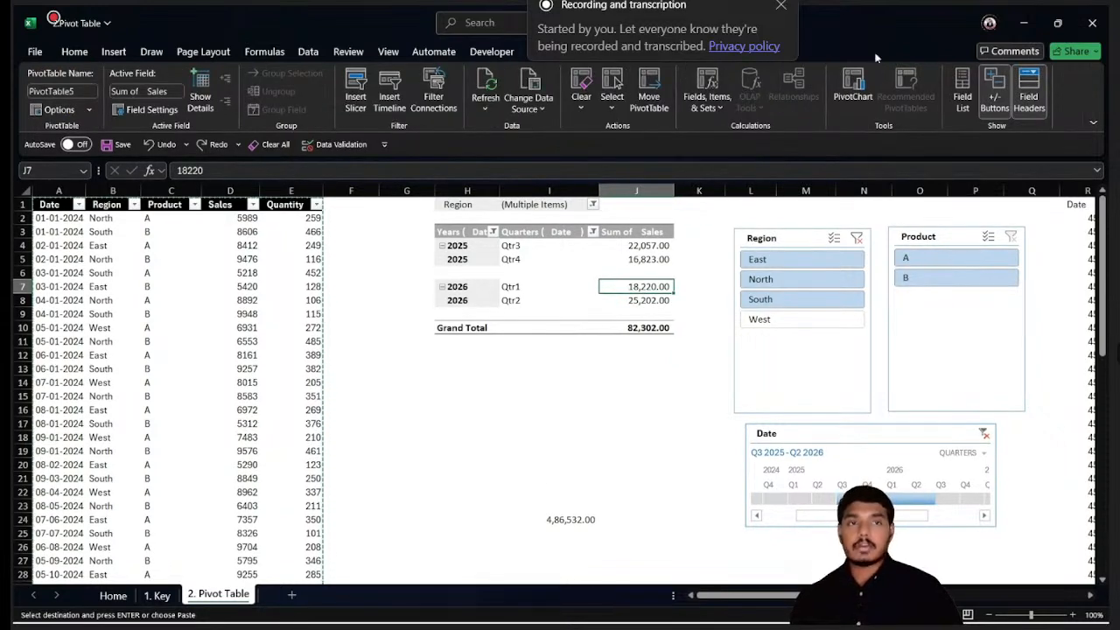
{"action": "left_click", "coordinate": [961, 91]}
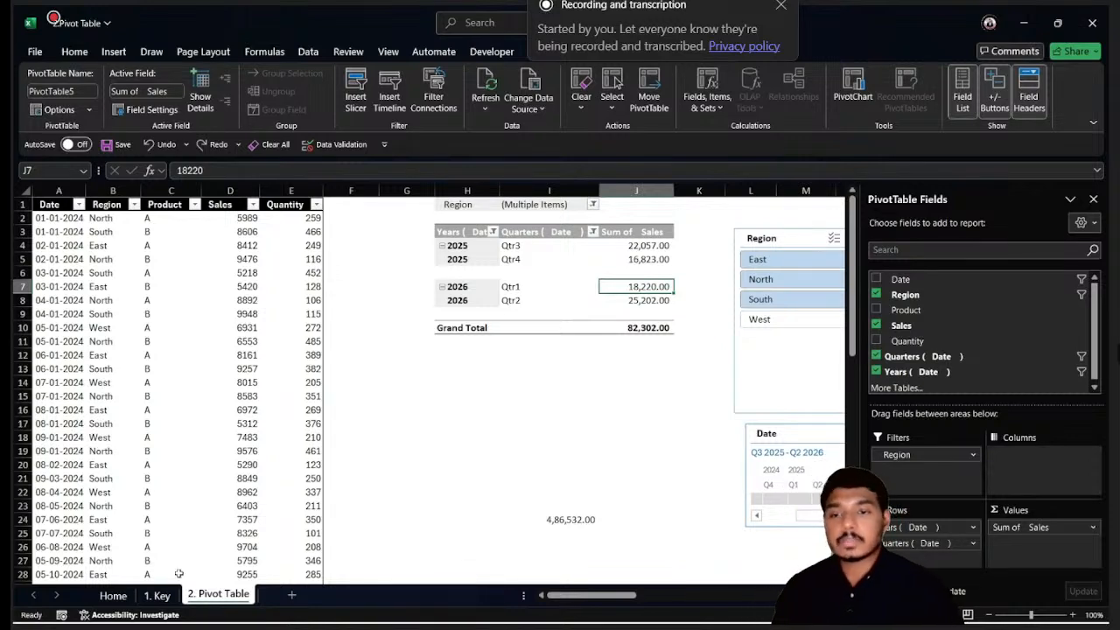
Review the Home sheet and the pivot table guide on the 1. Key sheet, and return to the 2. Pivot Table sheet
{"action": "left_click", "coordinate": [157, 595]}
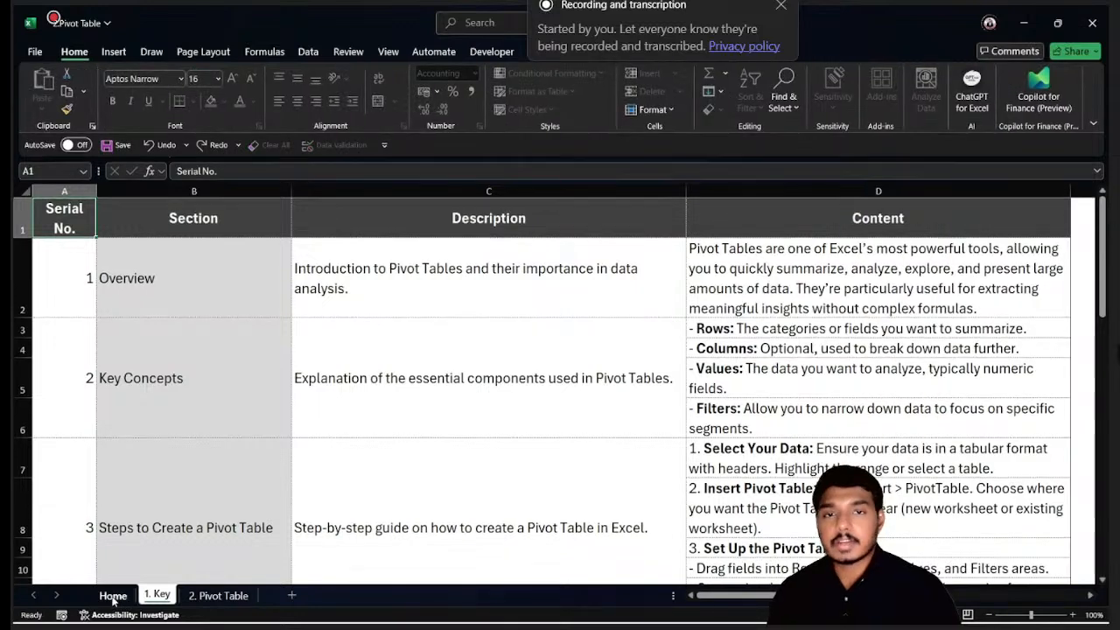
{"action": "left_click", "coordinate": [114, 596]}
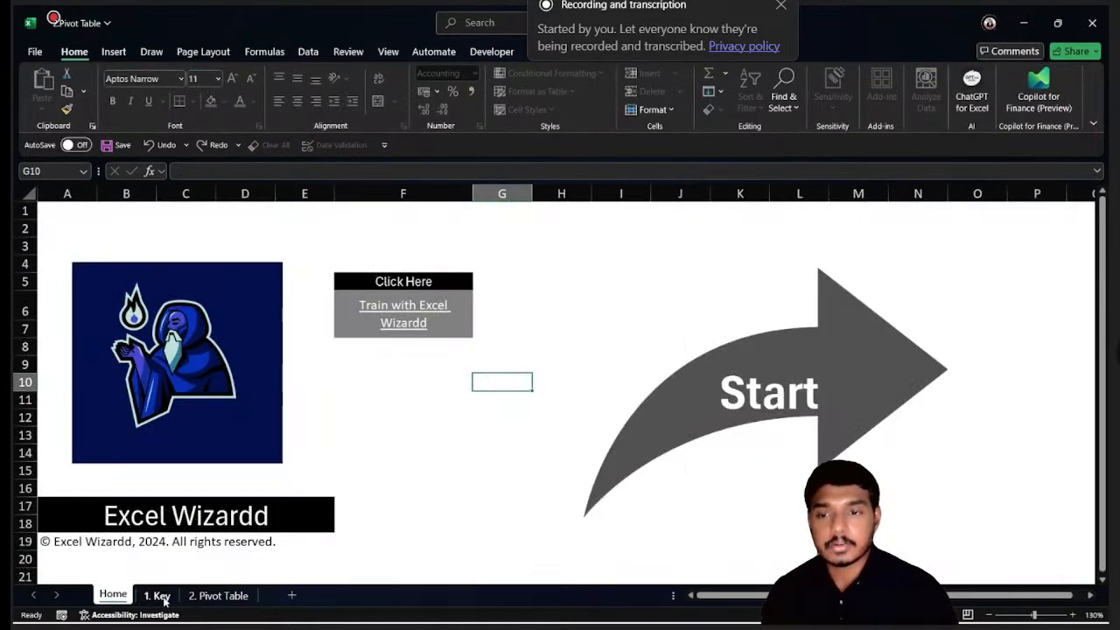
{"action": "left_click", "coordinate": [158, 596]}
{"action": "left_click", "coordinate": [226, 596]}
{"action": "left_click", "coordinate": [158, 596]}
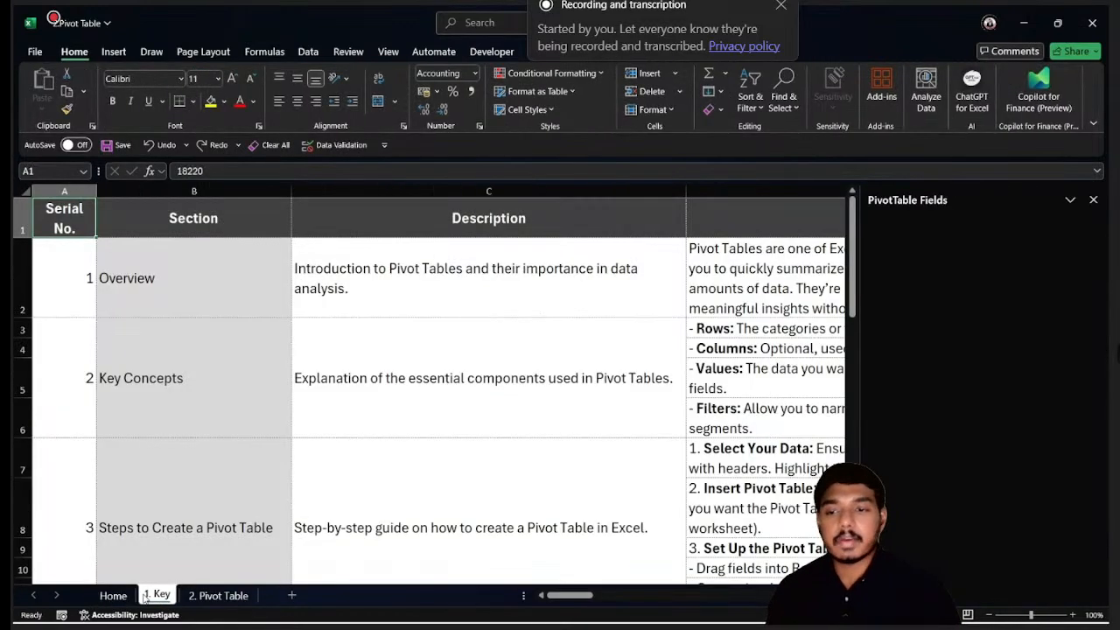
{"action": "scroll", "coordinate": [504, 323], "scroll_direction": "down", "scroll_amount": 5}
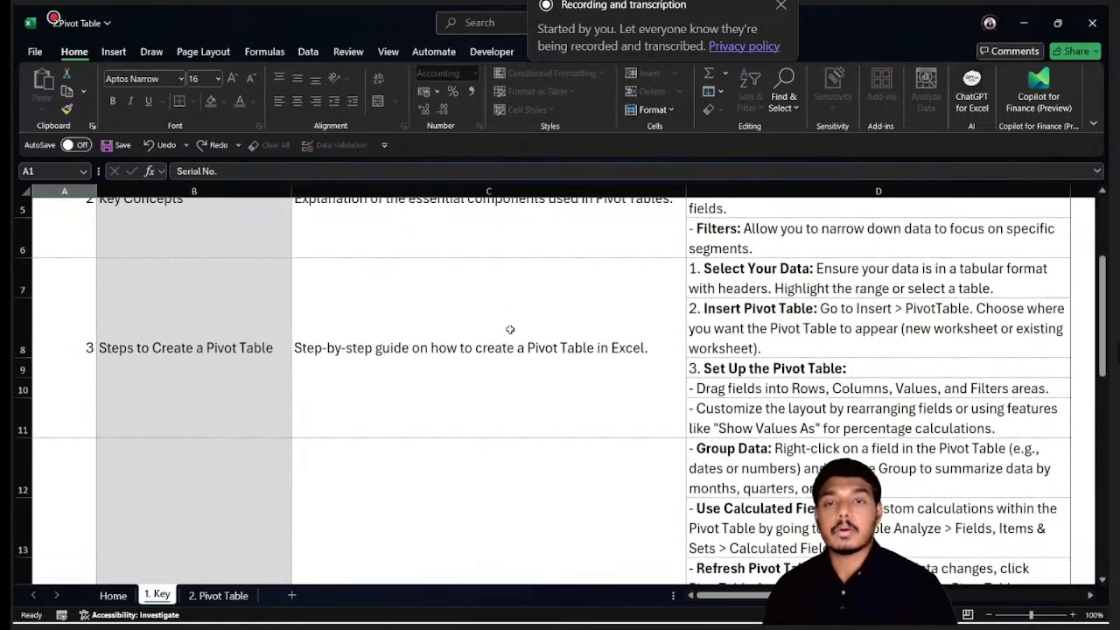
{"action": "scroll", "coordinate": [215, 325], "scroll_direction": "down", "scroll_amount": 5}
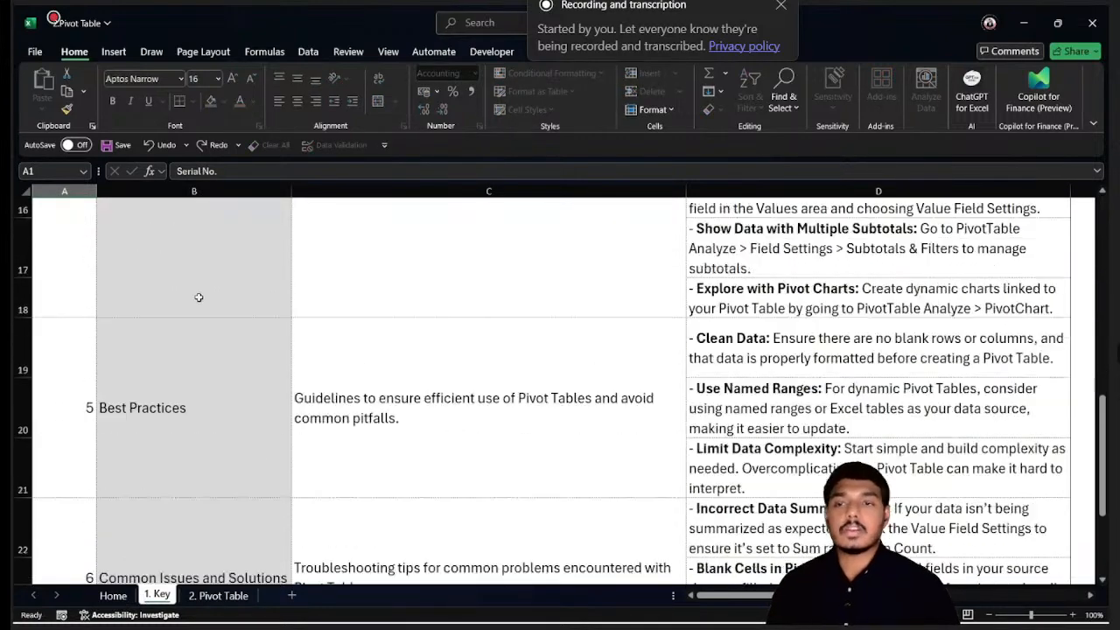
{"action": "scroll", "coordinate": [230, 297], "scroll_direction": "up", "scroll_amount": 12}
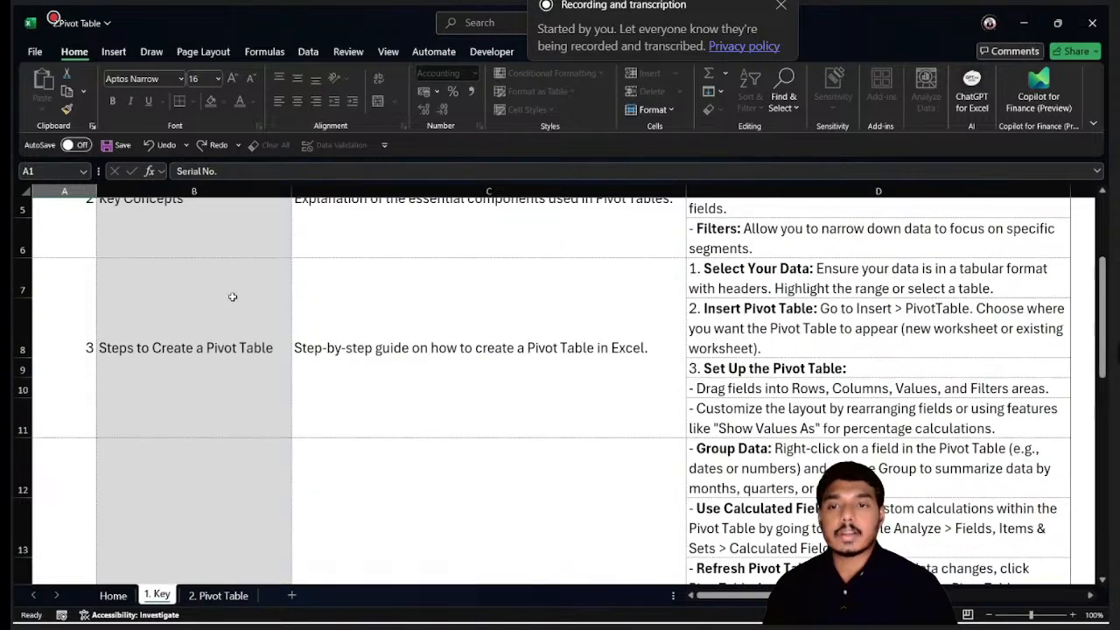
{"action": "left_click", "coordinate": [810, 277]}
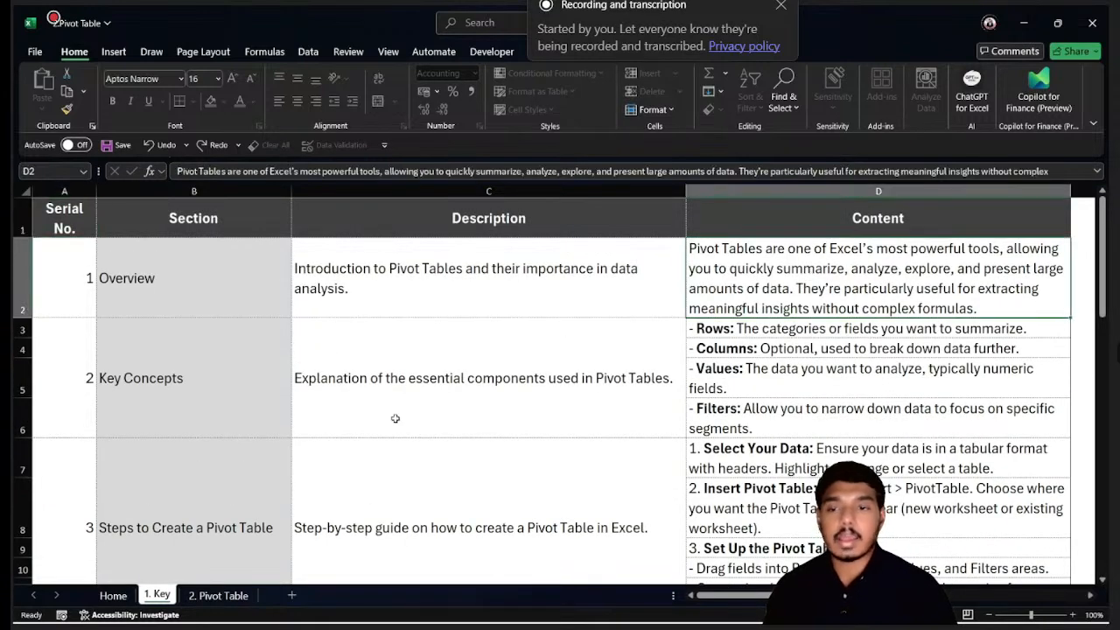
{"action": "left_click", "coordinate": [114, 595]}
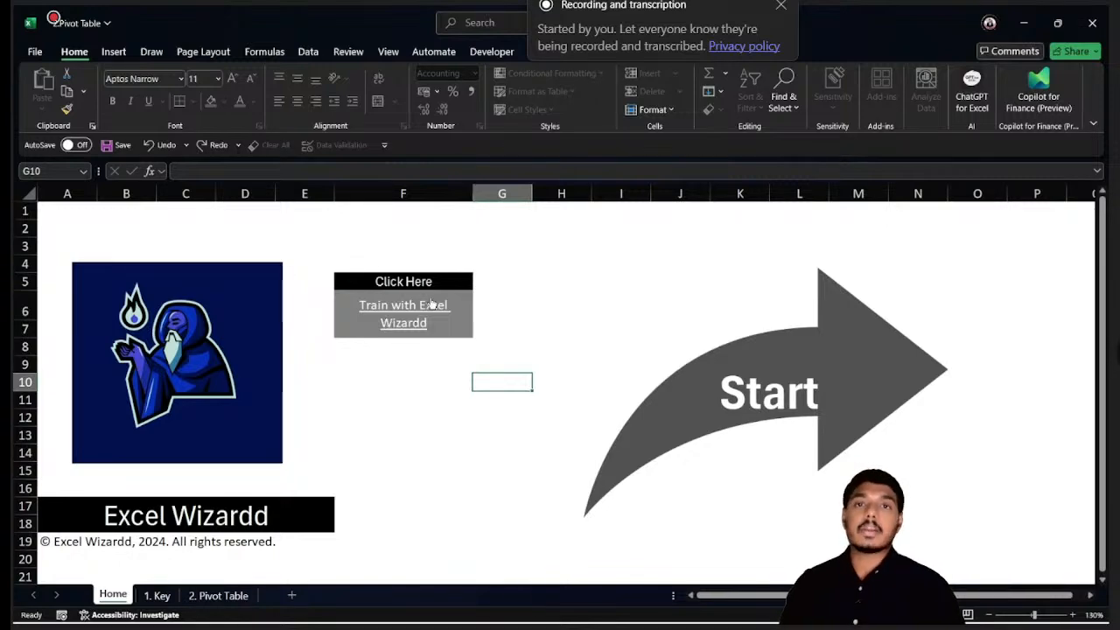
{"action": "left_click", "coordinate": [218, 595]}
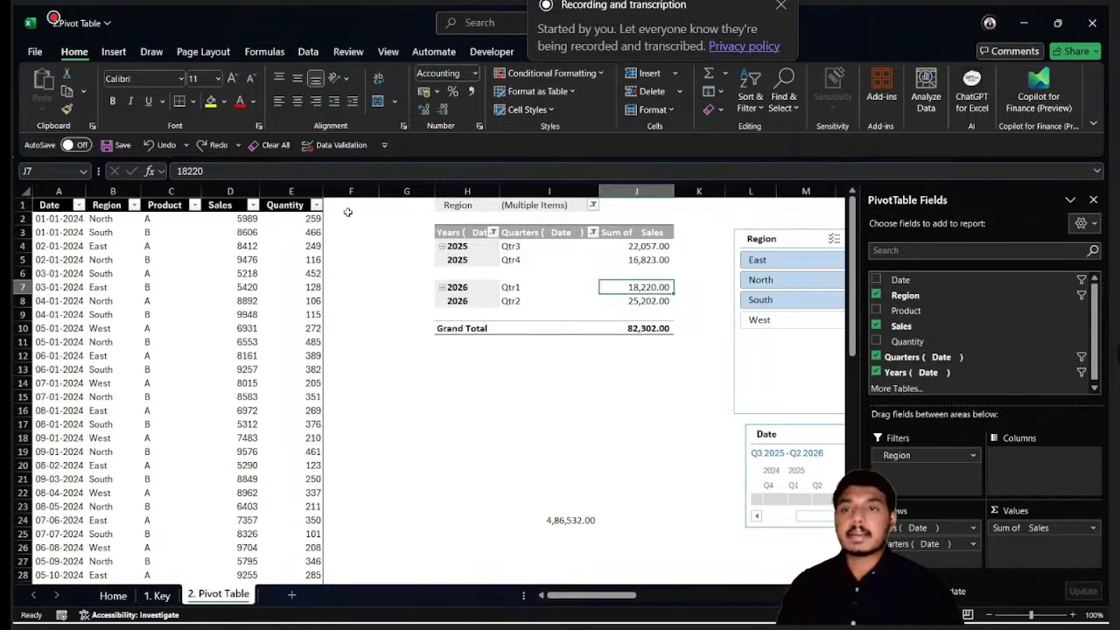
Switch to Google Drive in Chrome, go up to the Professional Training in Advanced Excel folder and select all its folders and the brochure
{"action": "mouse_move", "coordinate": [450, 627]}
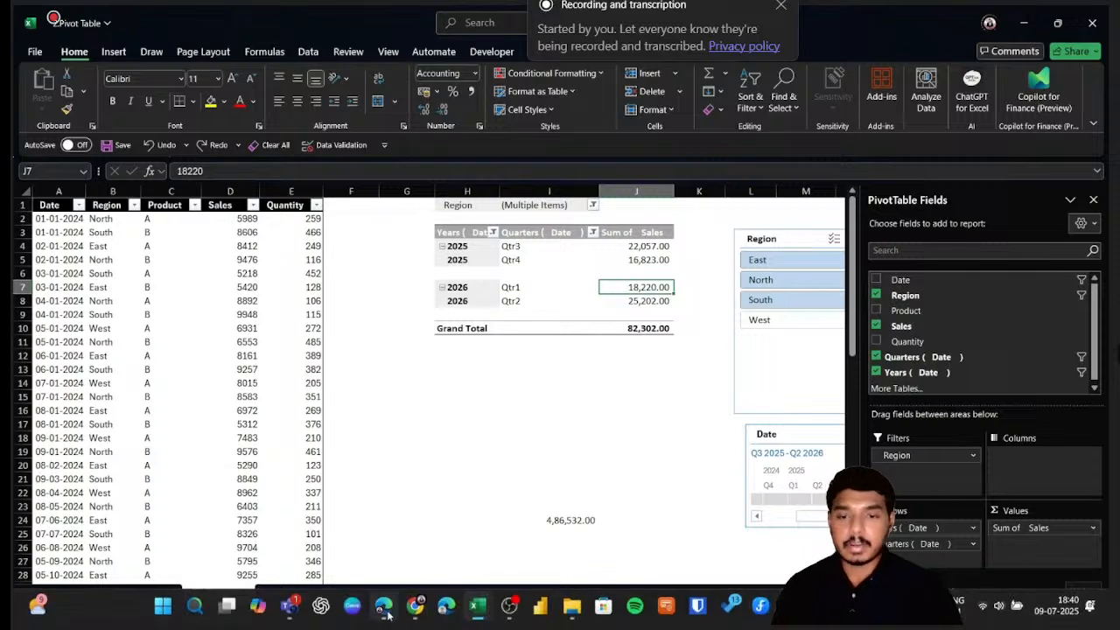
{"action": "left_click", "coordinate": [415, 606]}
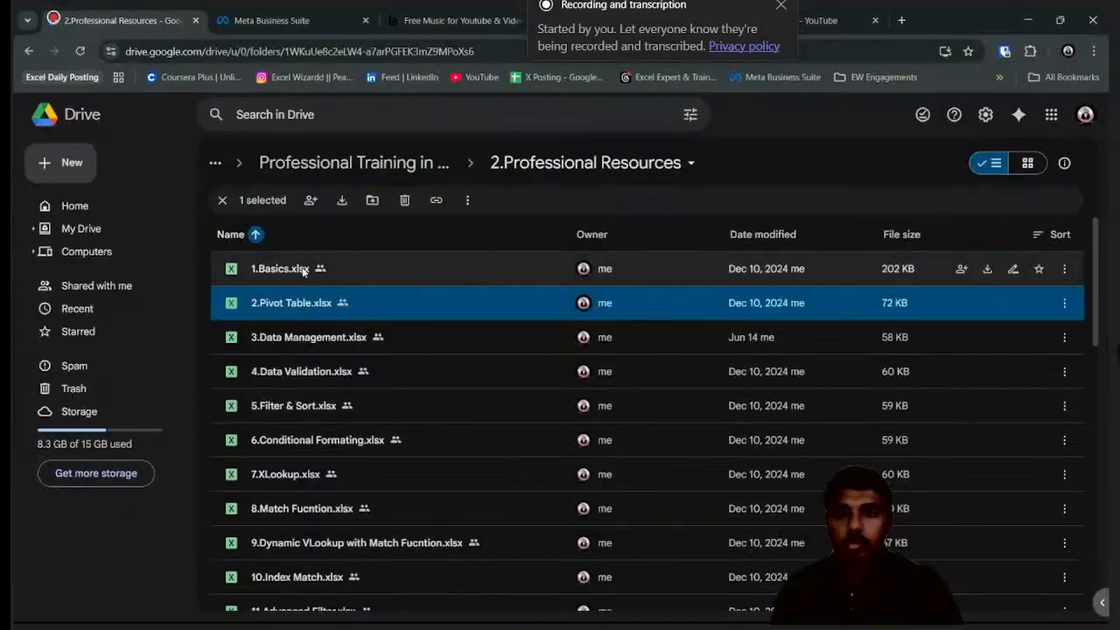
{"action": "left_click", "coordinate": [323, 160]}
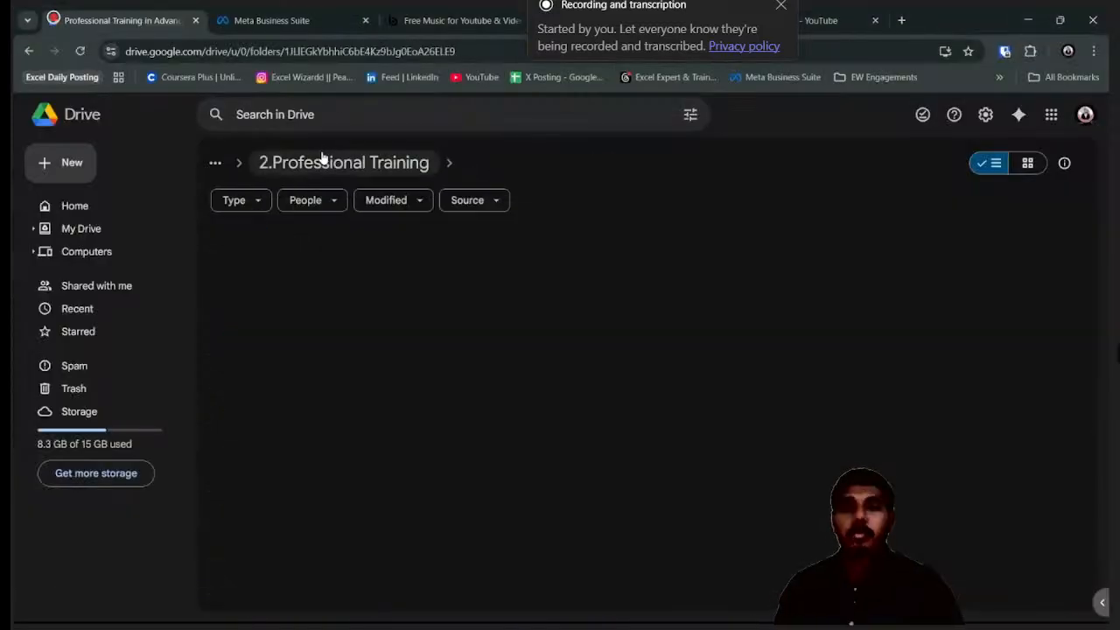
{"action": "left_click_drag", "start_coordinate": [321, 499], "coordinate": [340, 261]}
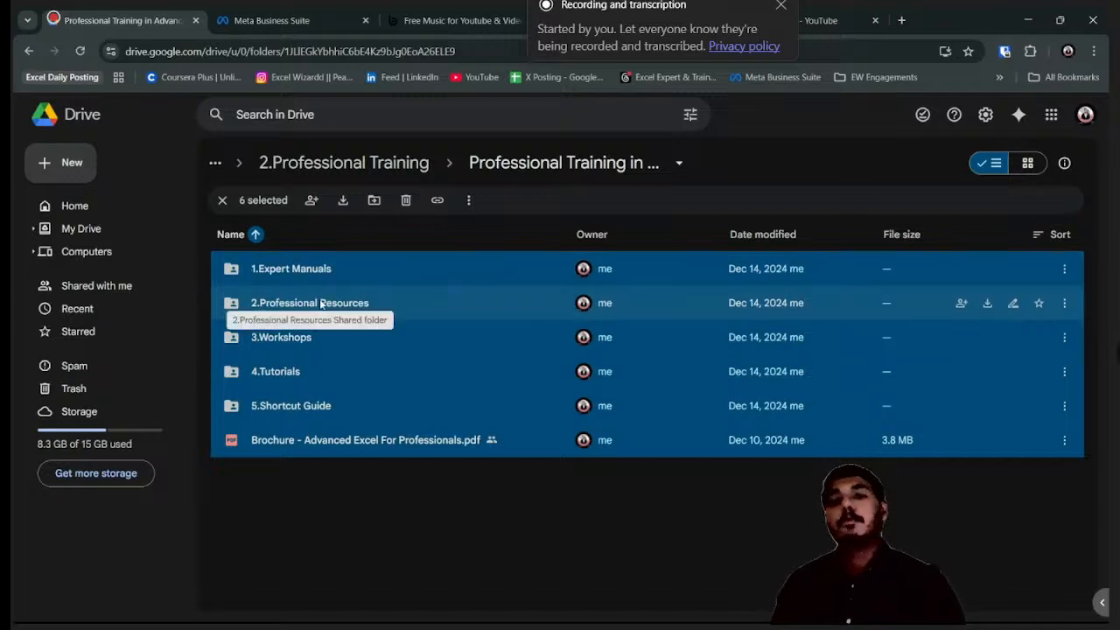
Open the 2.Professional Resources folder and look through its list of Excel practice workbooks
{"action": "left_click", "coordinate": [353, 304]}
{"action": "double_click", "coordinate": [353, 304]}
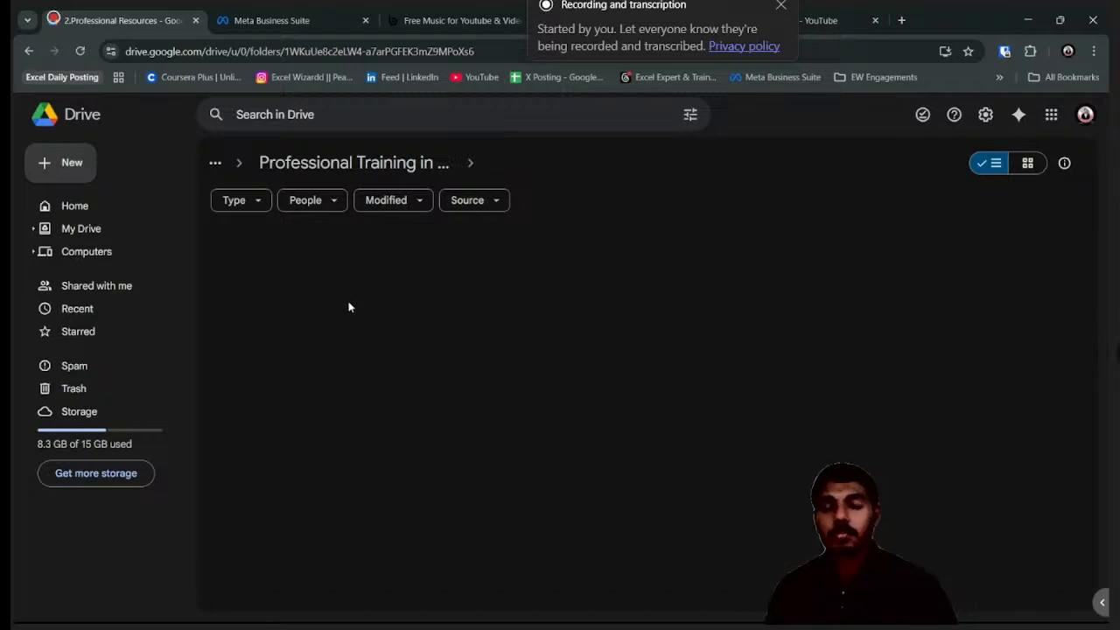
{"action": "scroll", "coordinate": [378, 295], "scroll_direction": "down", "scroll_amount": 3}
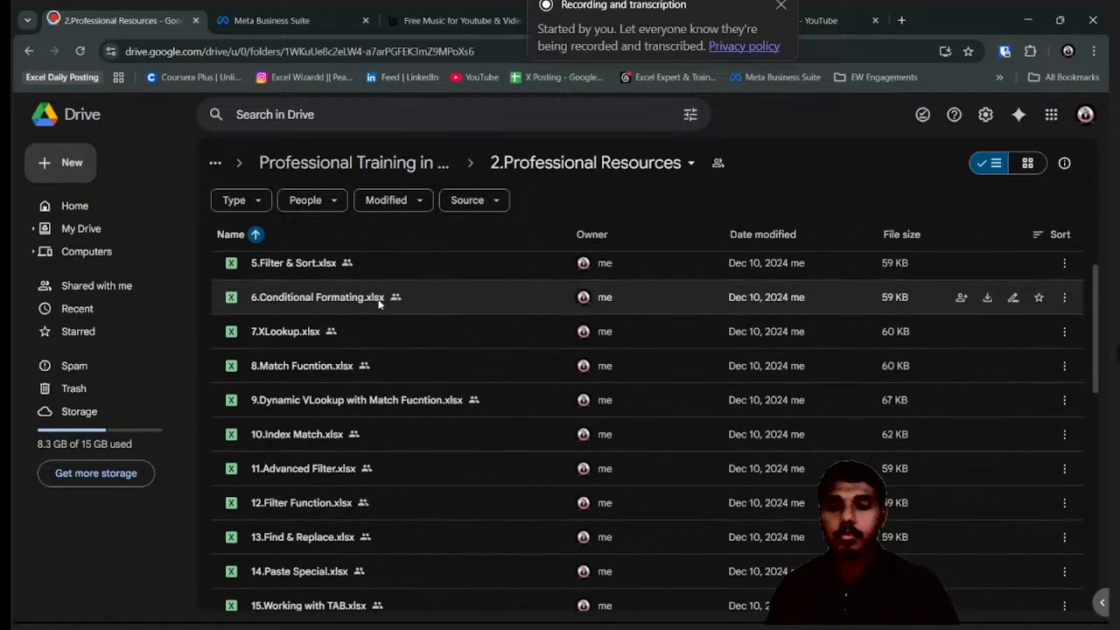
{"action": "scroll", "coordinate": [378, 303], "scroll_direction": "down", "scroll_amount": 3}
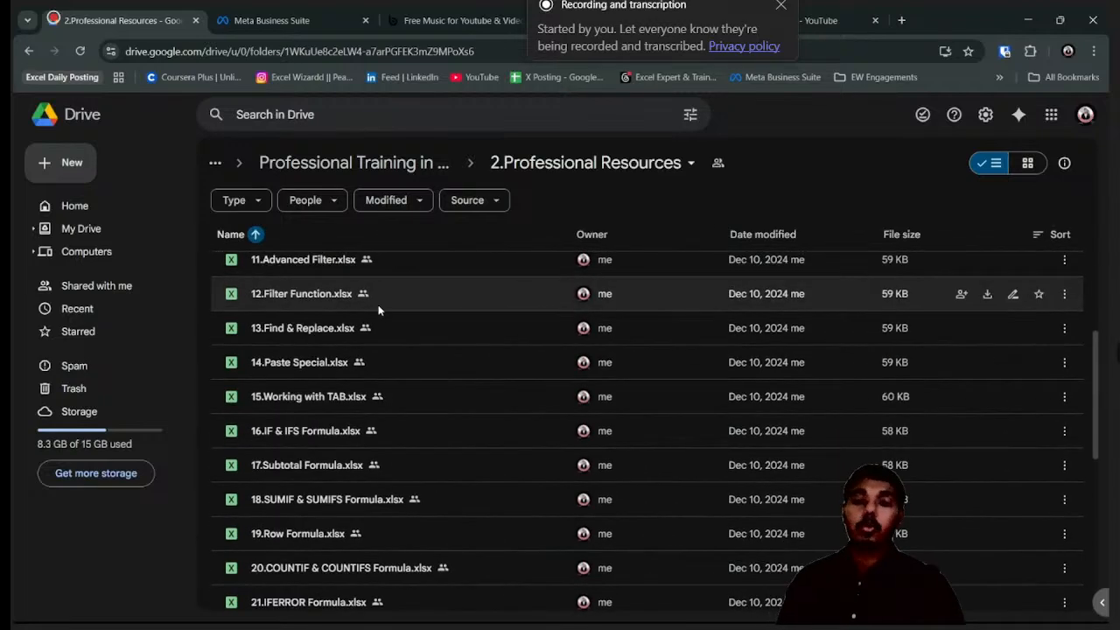
{"action": "scroll", "coordinate": [378, 308], "scroll_direction": "down", "scroll_amount": 4}
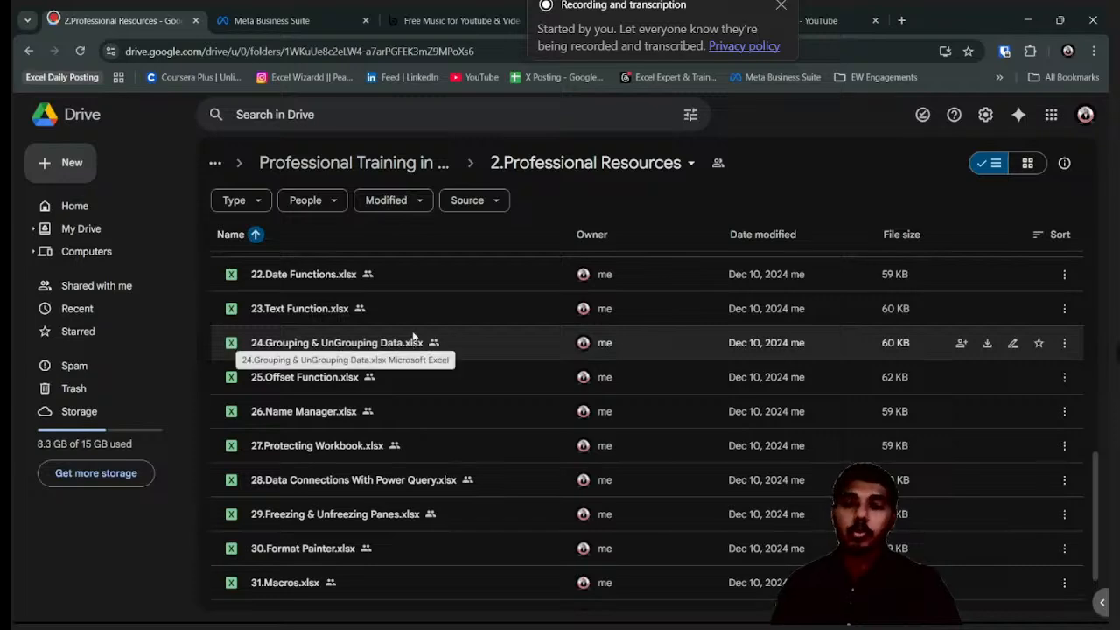
{"action": "scroll", "coordinate": [337, 284], "scroll_direction": "up", "scroll_amount": 5}
{"action": "scroll", "coordinate": [350, 271], "scroll_direction": "up", "scroll_amount": 4}
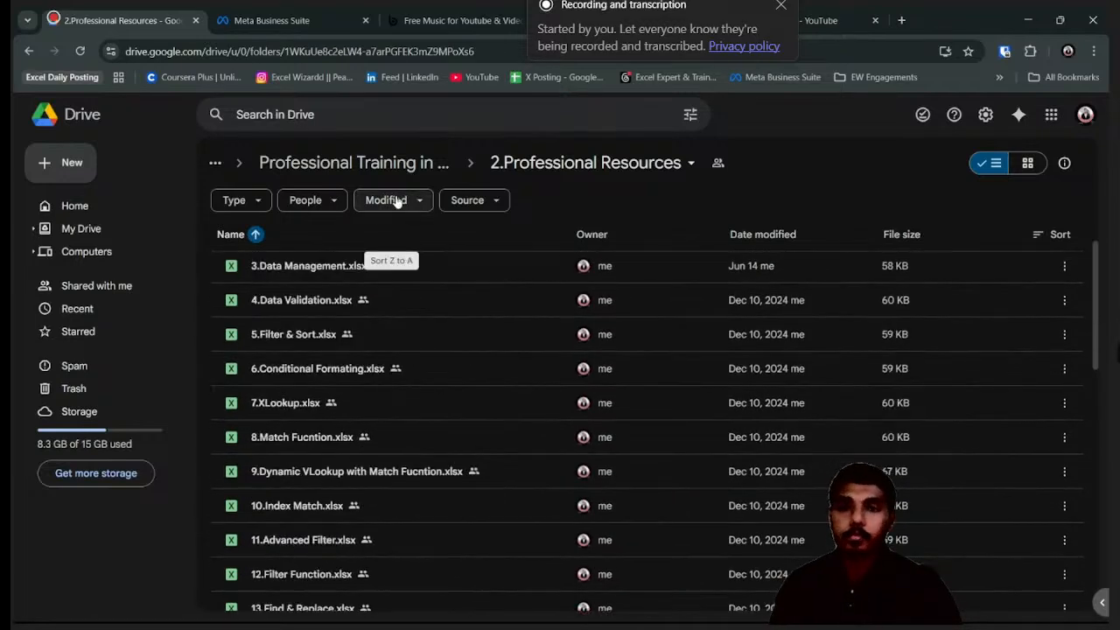
Look into the 3.Workshops folder and its 1.Introduction to Excel Basics subfolder, and return to the parent training folder
{"action": "left_click", "coordinate": [364, 172]}
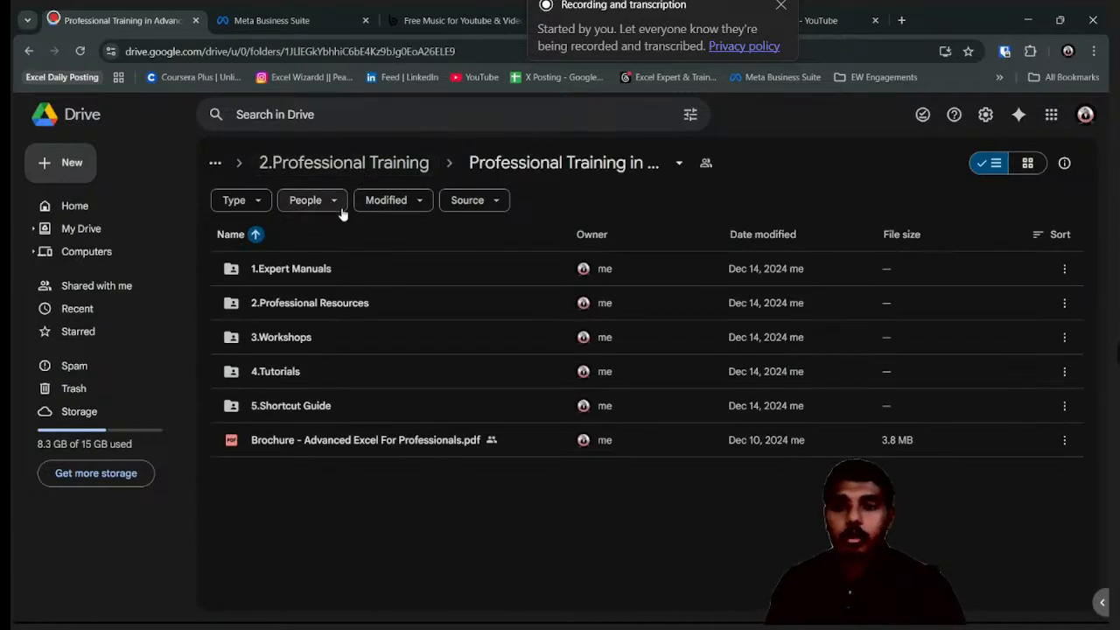
{"action": "double_click", "coordinate": [306, 339]}
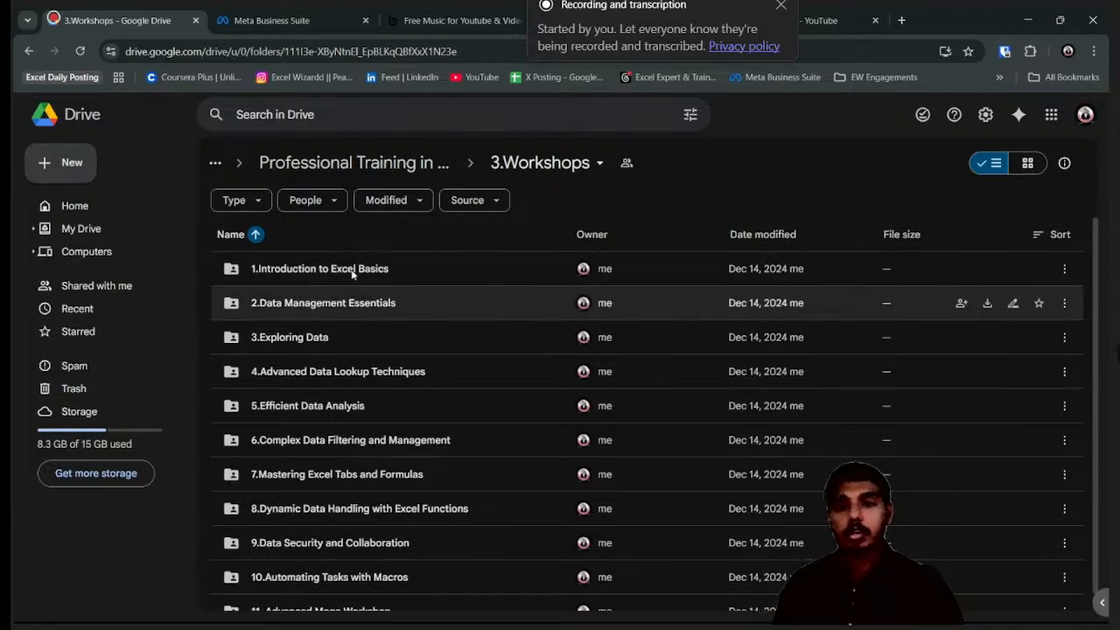
{"action": "double_click", "coordinate": [347, 273]}
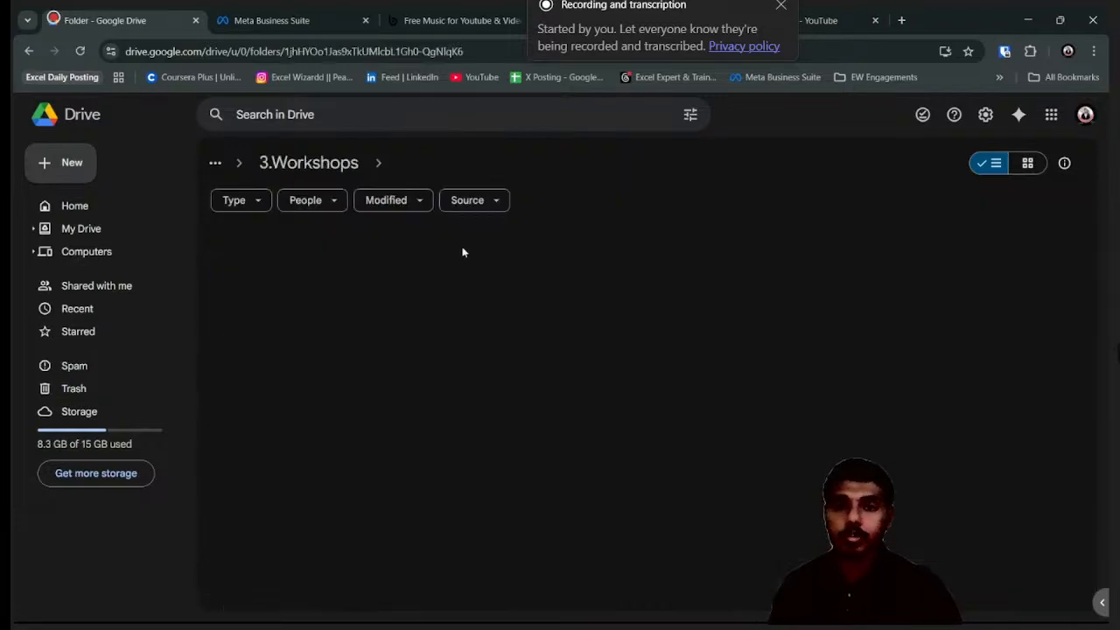
{"action": "left_click", "coordinate": [323, 164]}
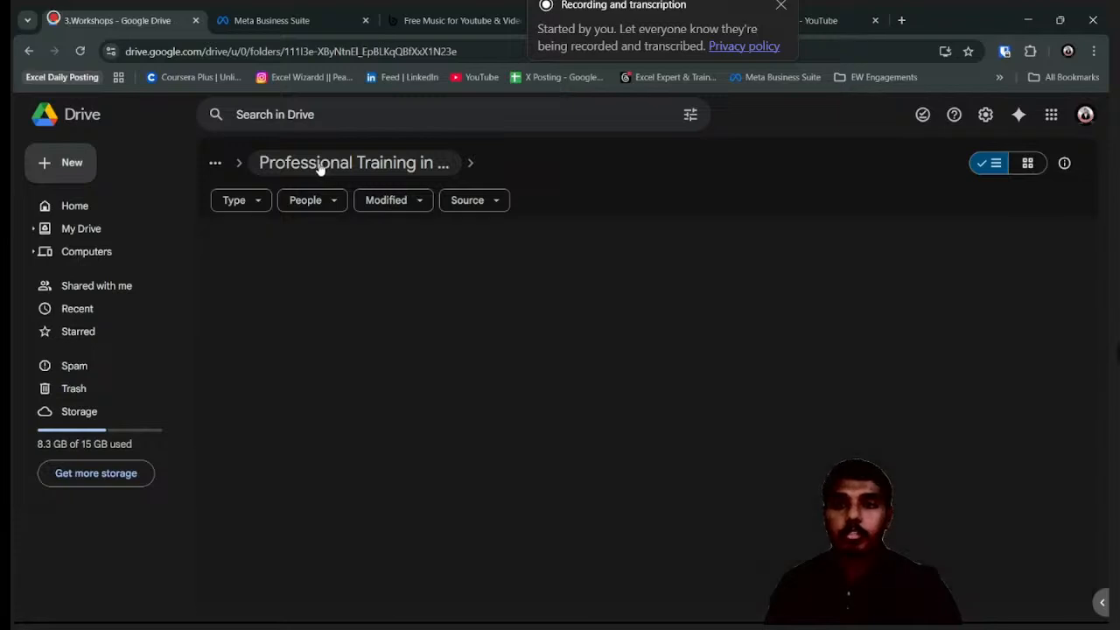
{"action": "left_click", "coordinate": [293, 164]}
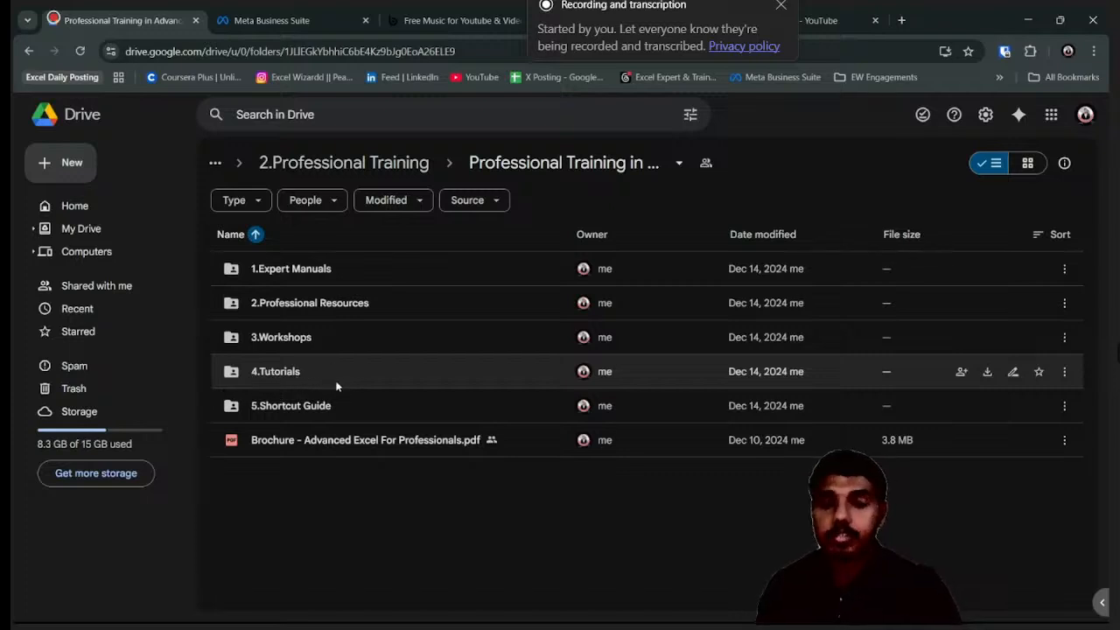
Select the 5.Shortcut Guide folder, and switch back to the 2.Pivot Table workbook in Excel
{"action": "left_click", "coordinate": [331, 405]}
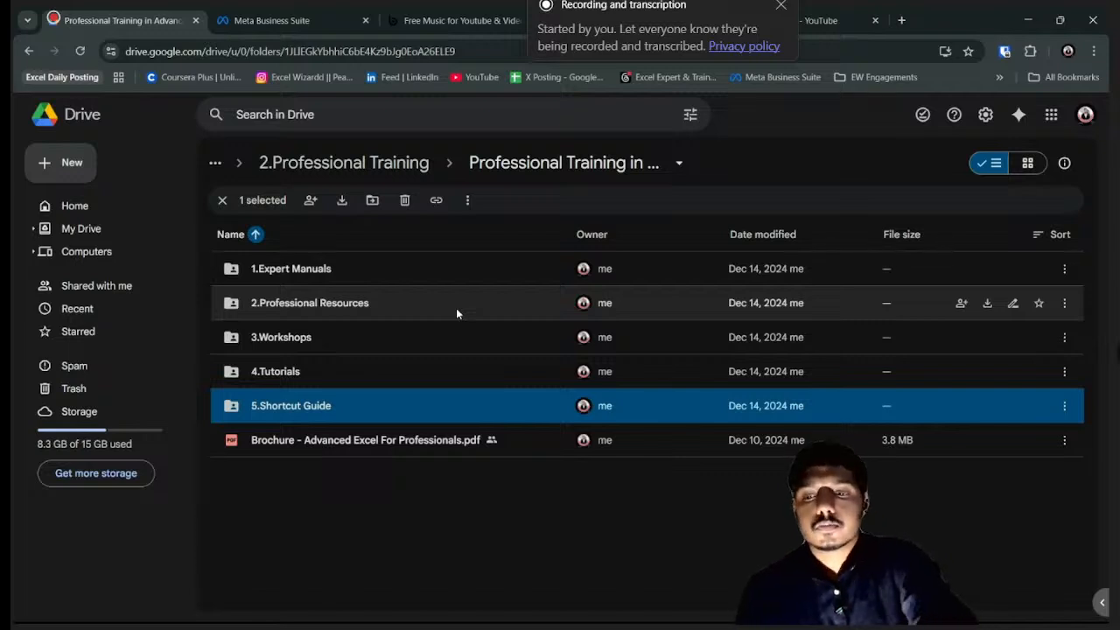
{"action": "key", "text": "alt+Tab"}
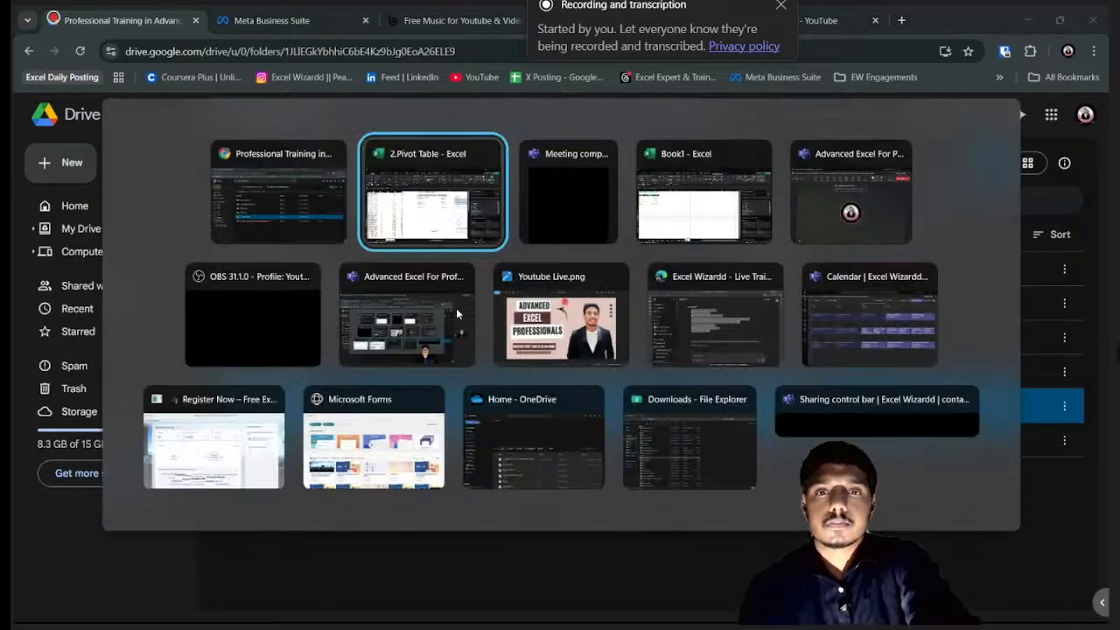